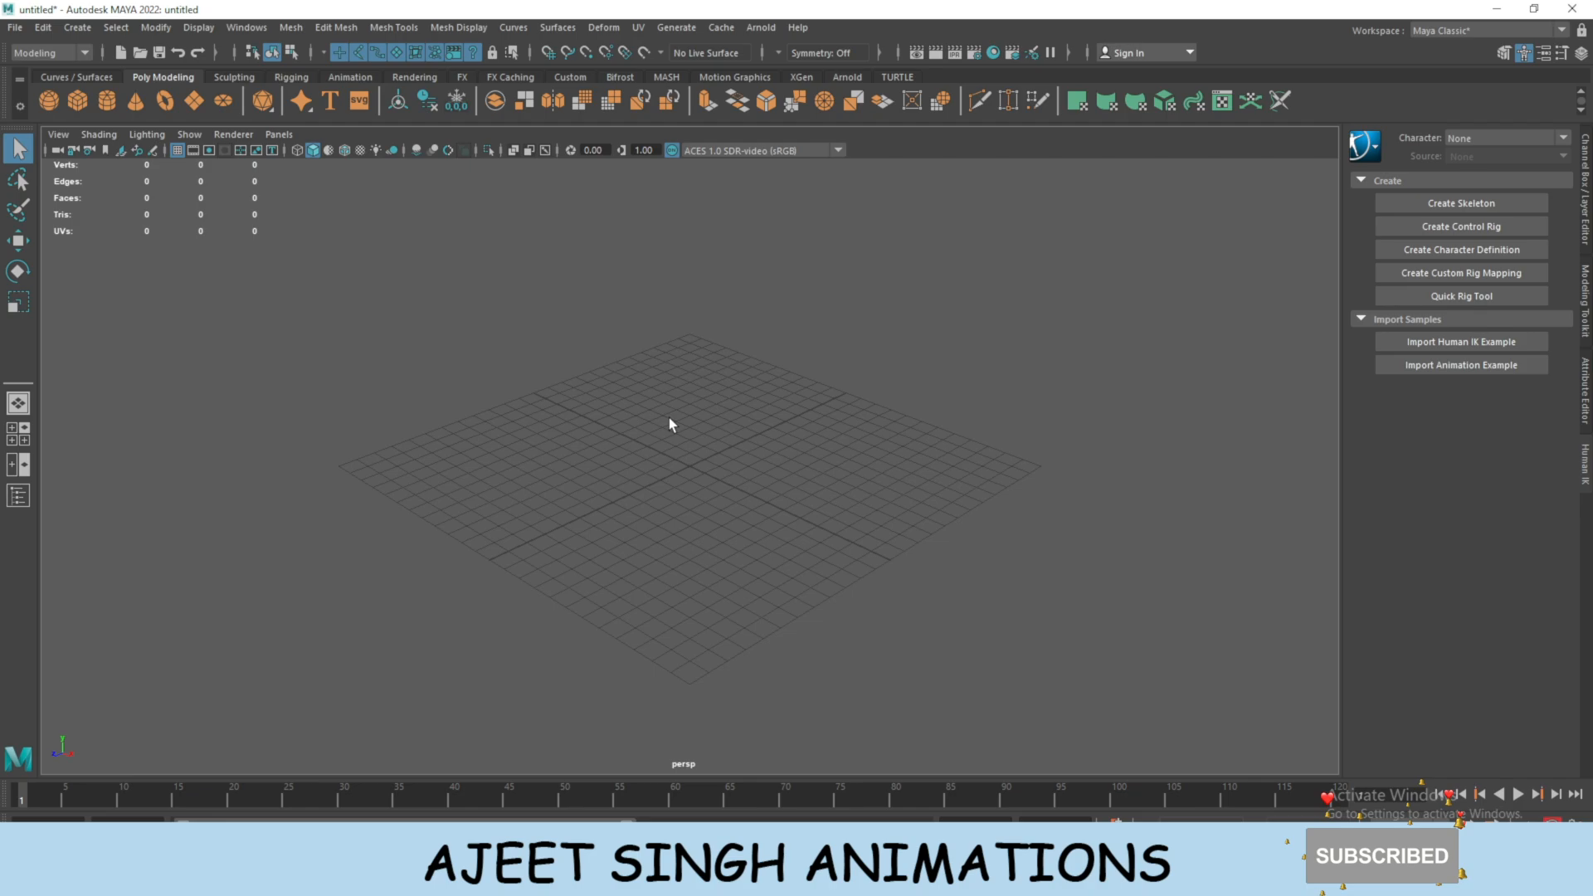
# Open the Tutorial_Walk.mb scene, dismiss the read-error notice and frame the full character.
pyautogui.scroll(3, 670, 423)
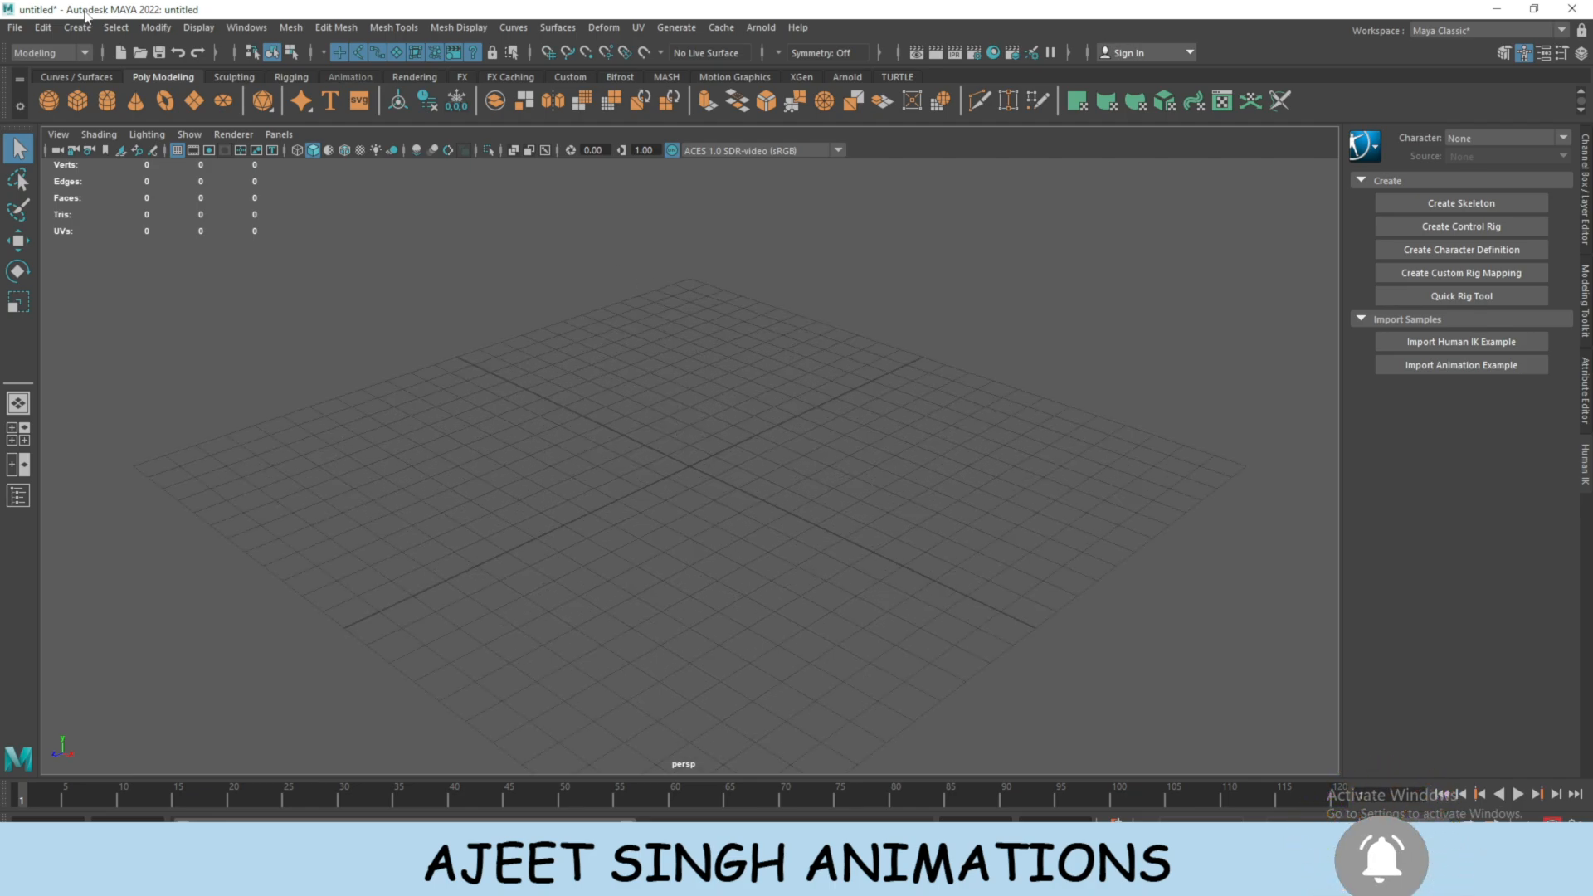
pyautogui.click(28, 27)
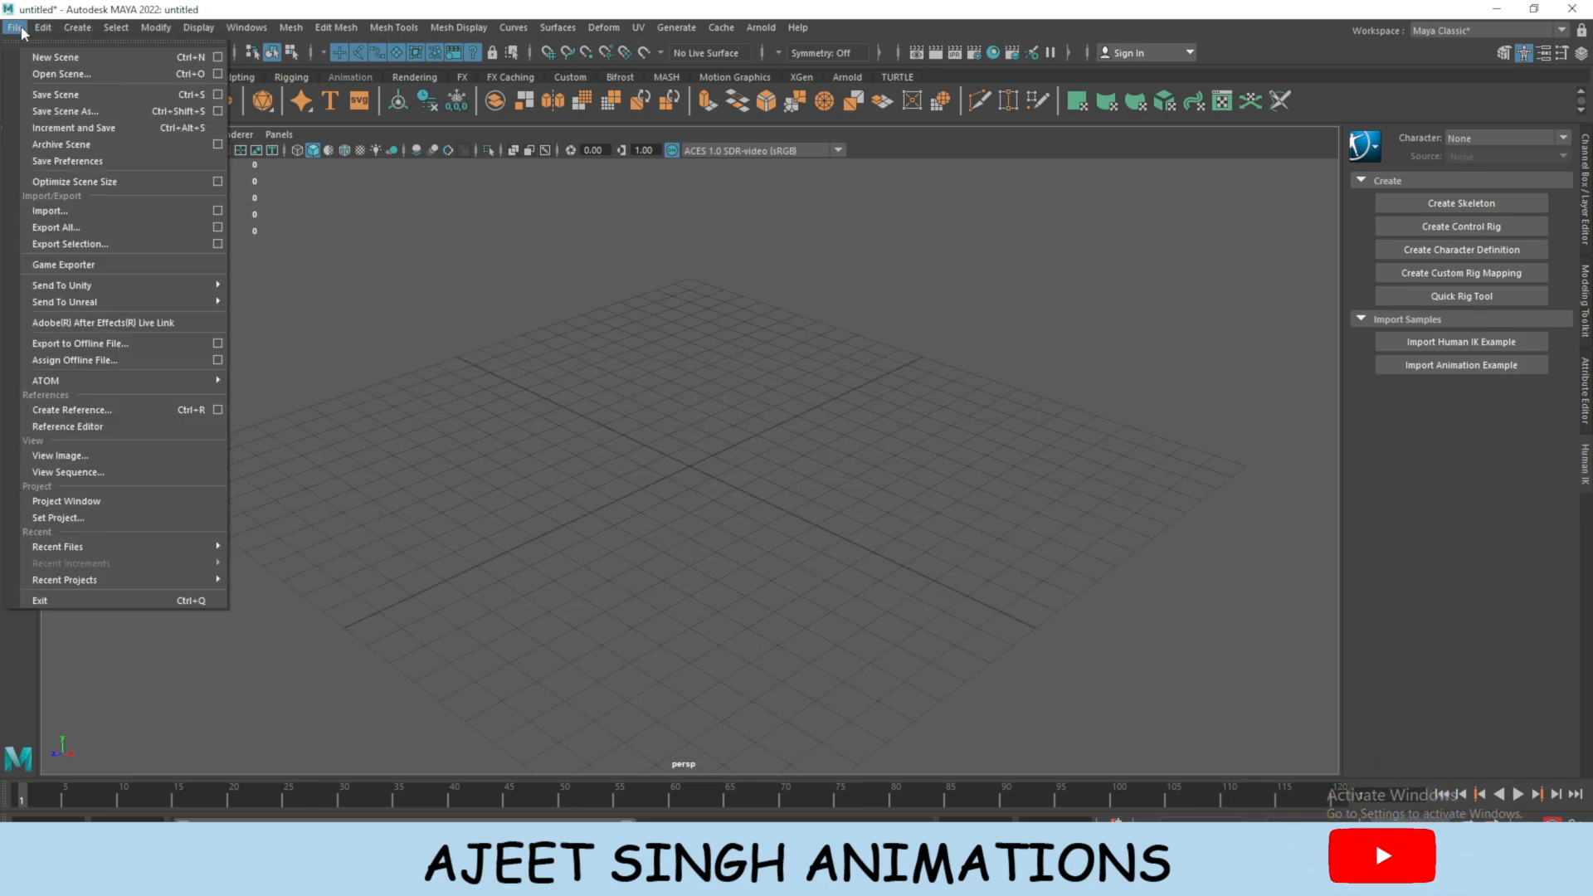
pyautogui.click(121, 522)
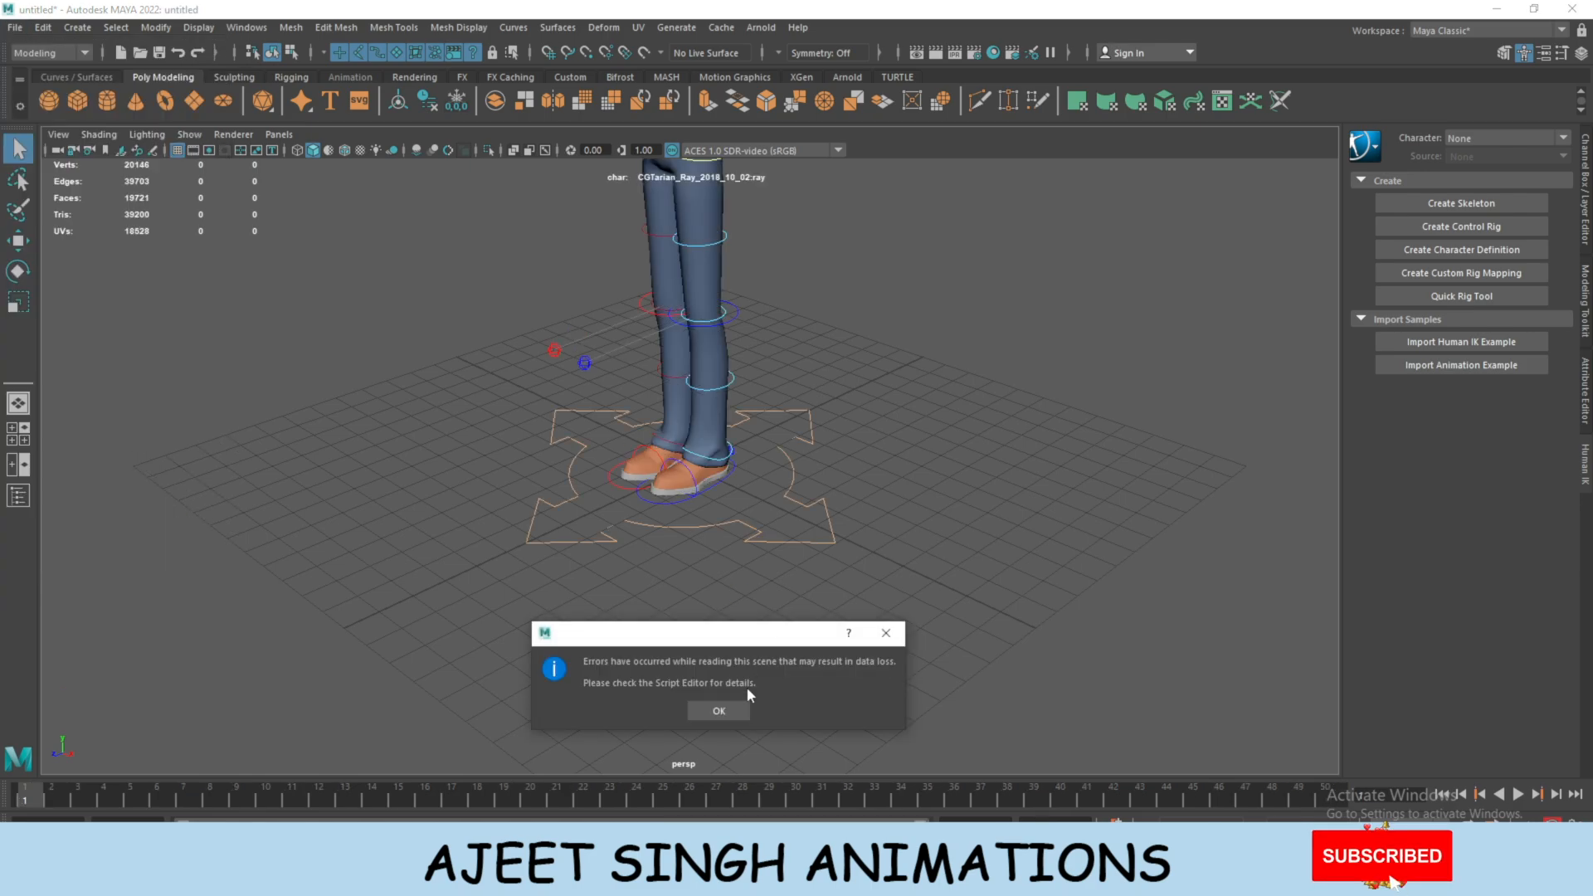
pyautogui.click(719, 711)
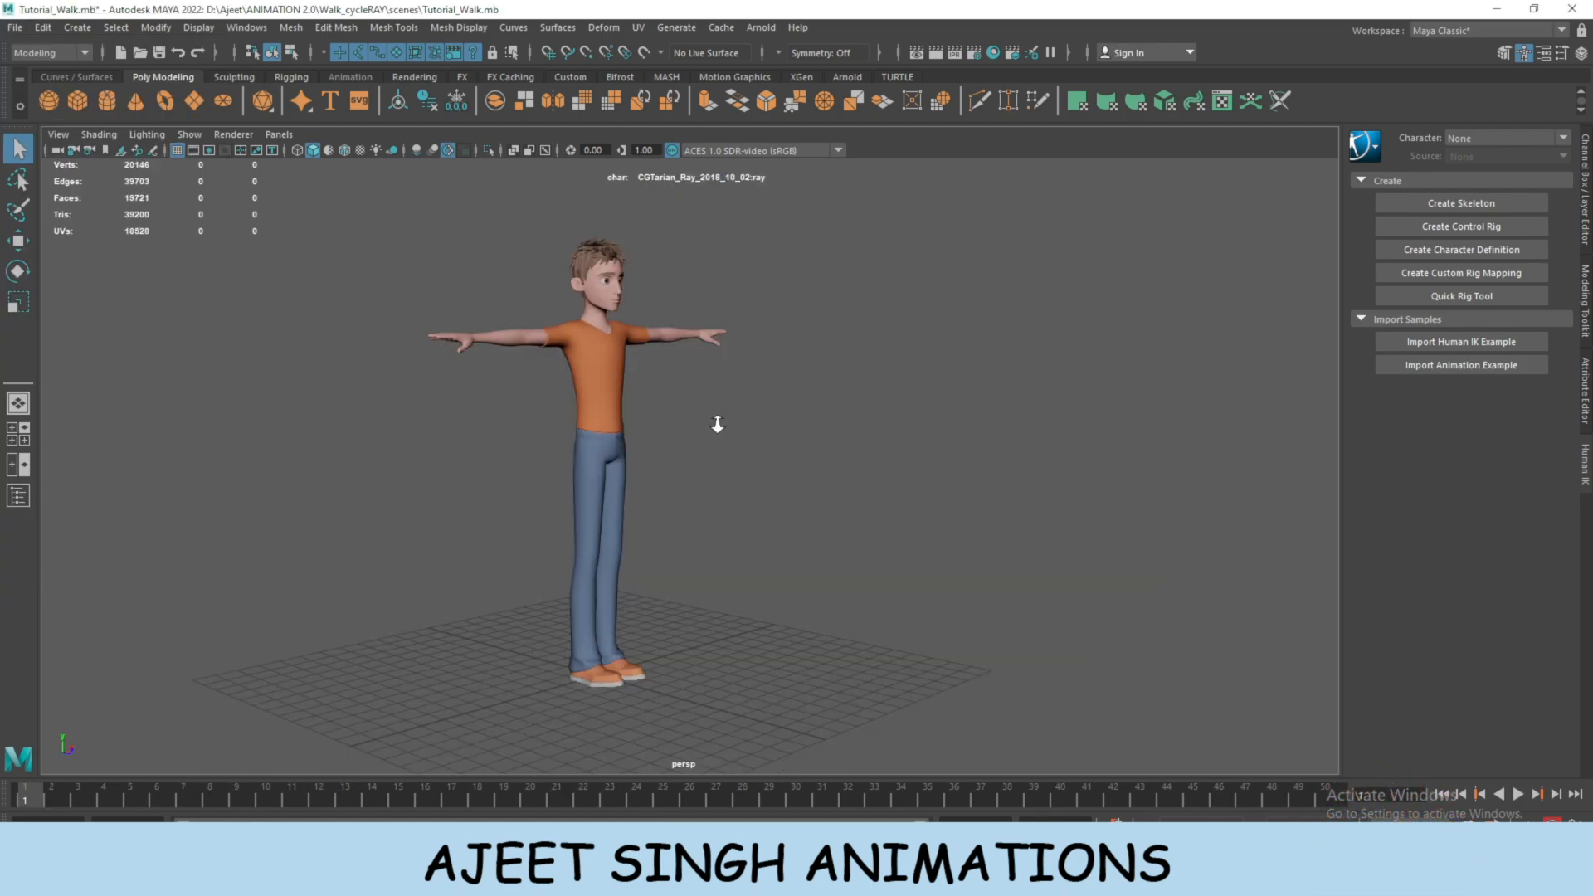
pyautogui.keyDown('alt'); pyautogui.moveTo(719, 420); pyautogui.dragTo(615, 370); pyautogui.keyUp('alt')
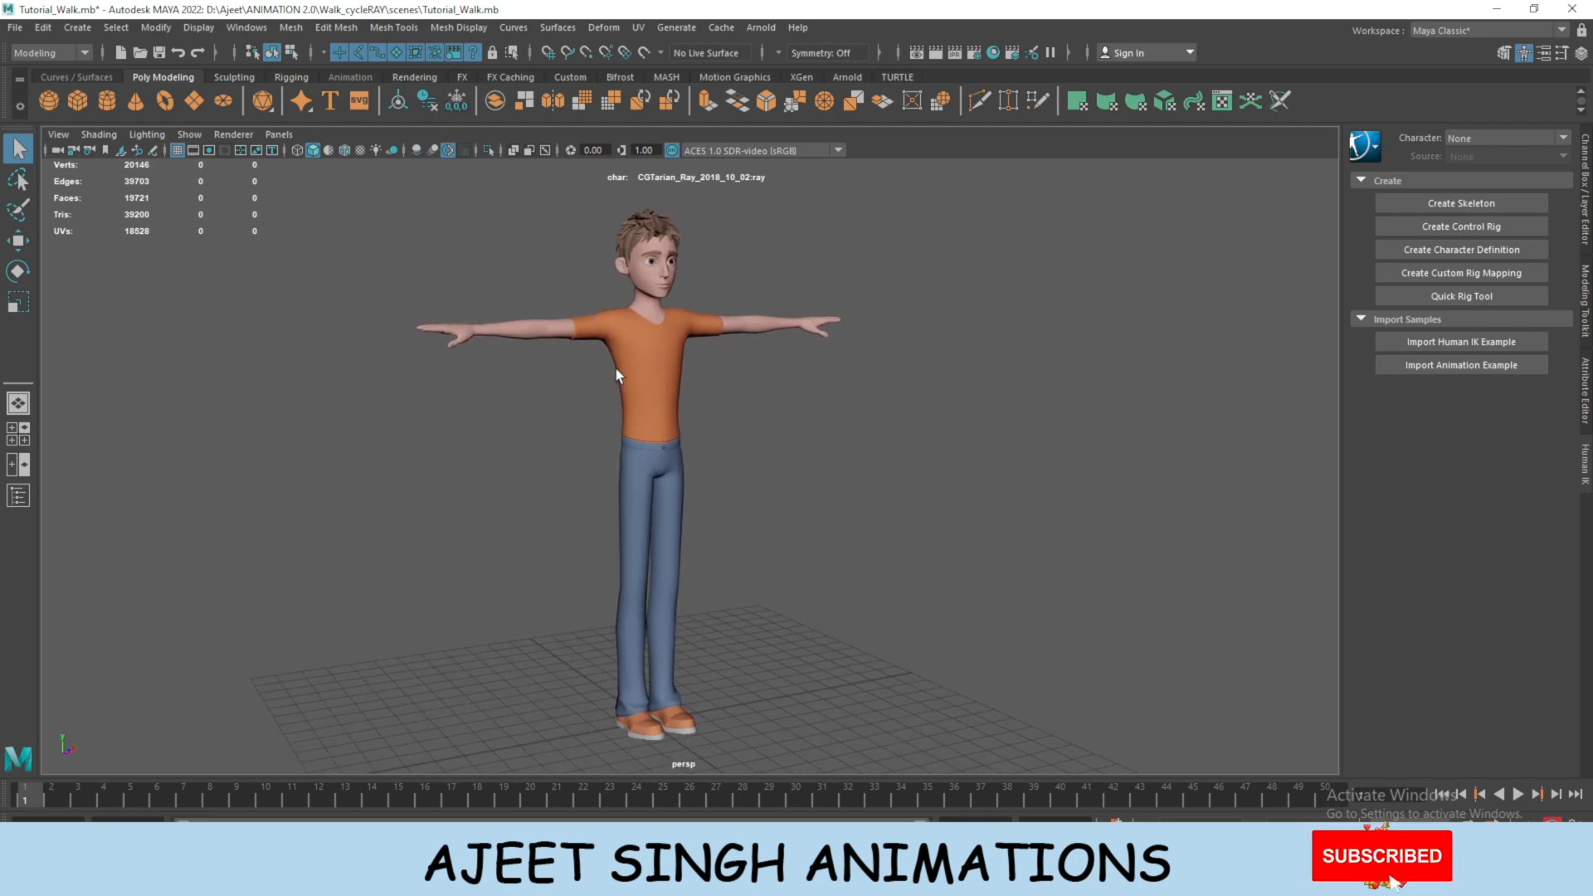
# Display NURBS curves in the perspective view to reveal the character's rig controls.
pyautogui.click(196, 154)
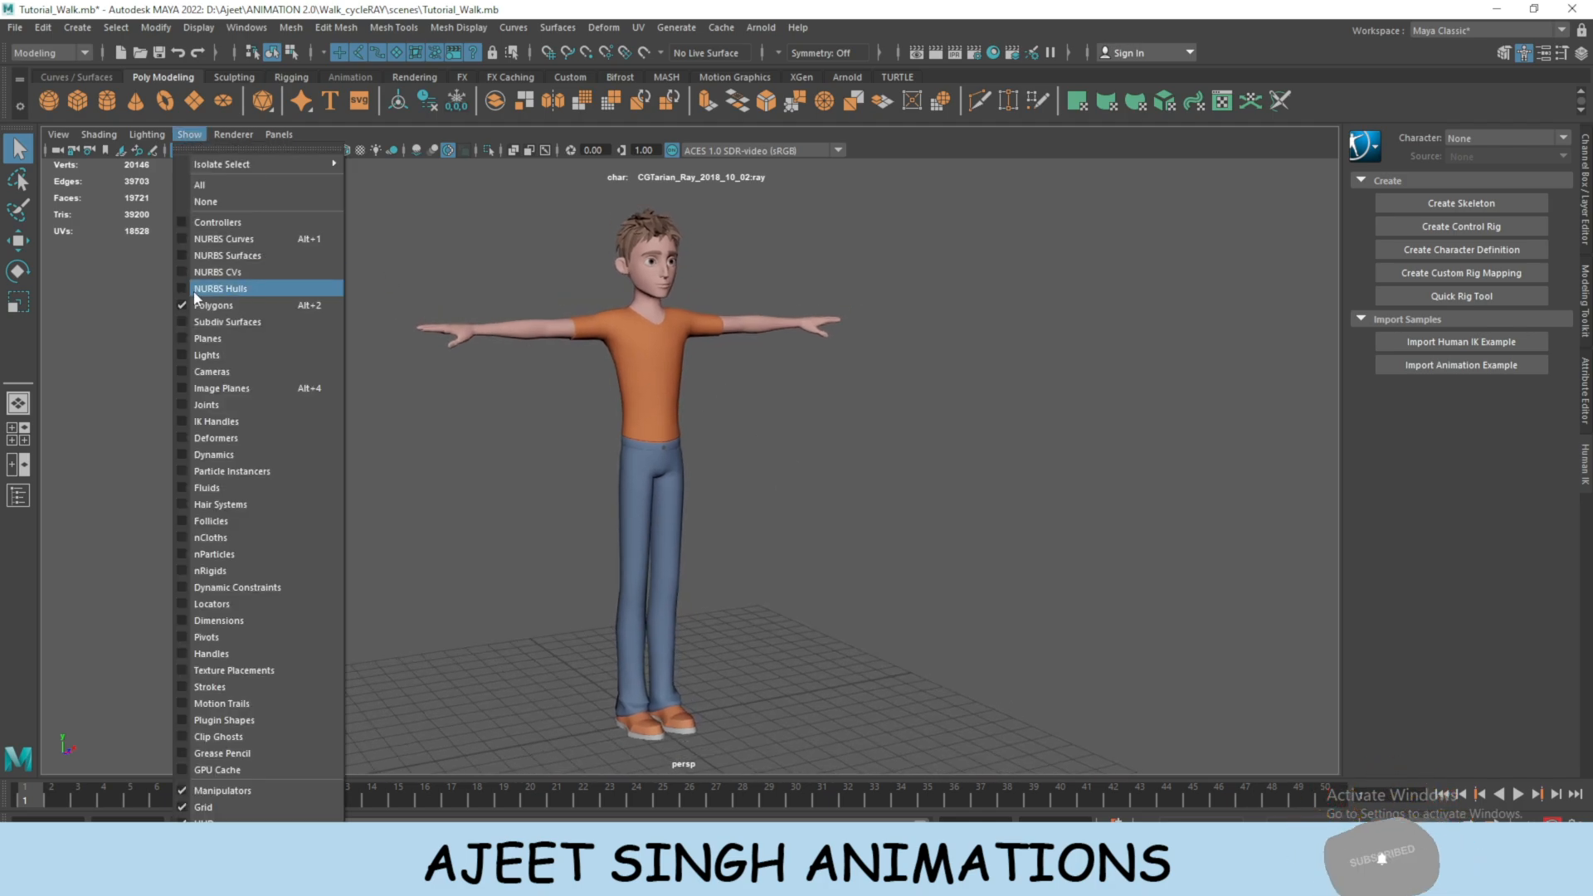
pyautogui.click(199, 245)
pyautogui.keyDown('alt'); pyautogui.moveTo(429, 275); pyautogui.dragTo(556, 337, button='right'); pyautogui.keyUp('alt')
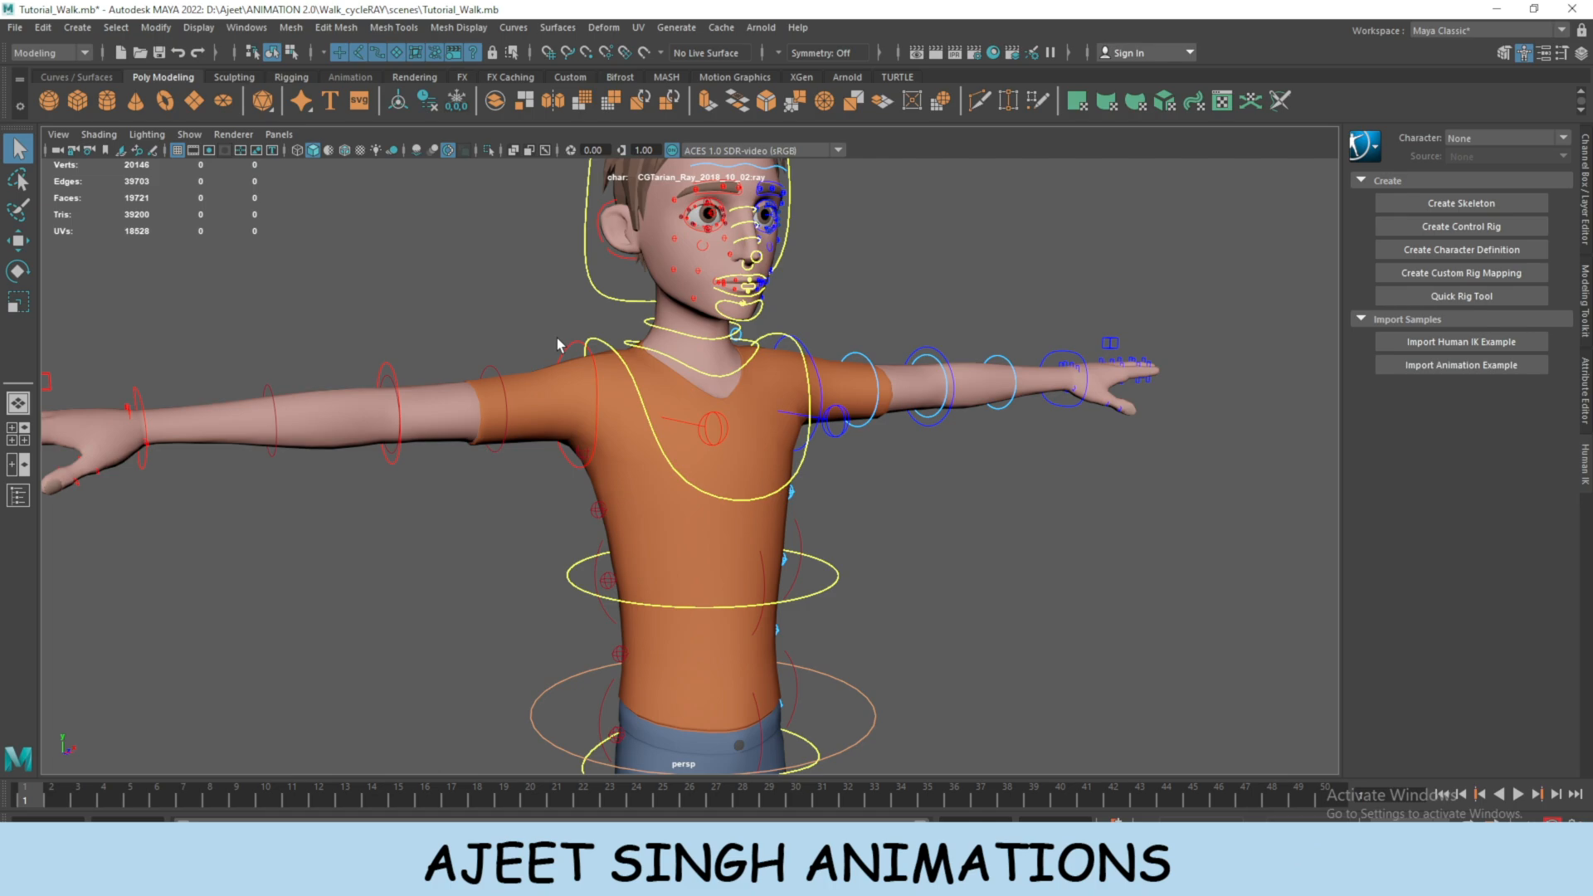
# Rotate both shoulder FK controls together so the arms hang down beside the body, then clear the selection.
pyautogui.click(580, 358)
pyautogui.keyDown('alt'); pyautogui.moveTo(579, 359); pyautogui.dragTo(773, 370); pyautogui.keyUp('alt')
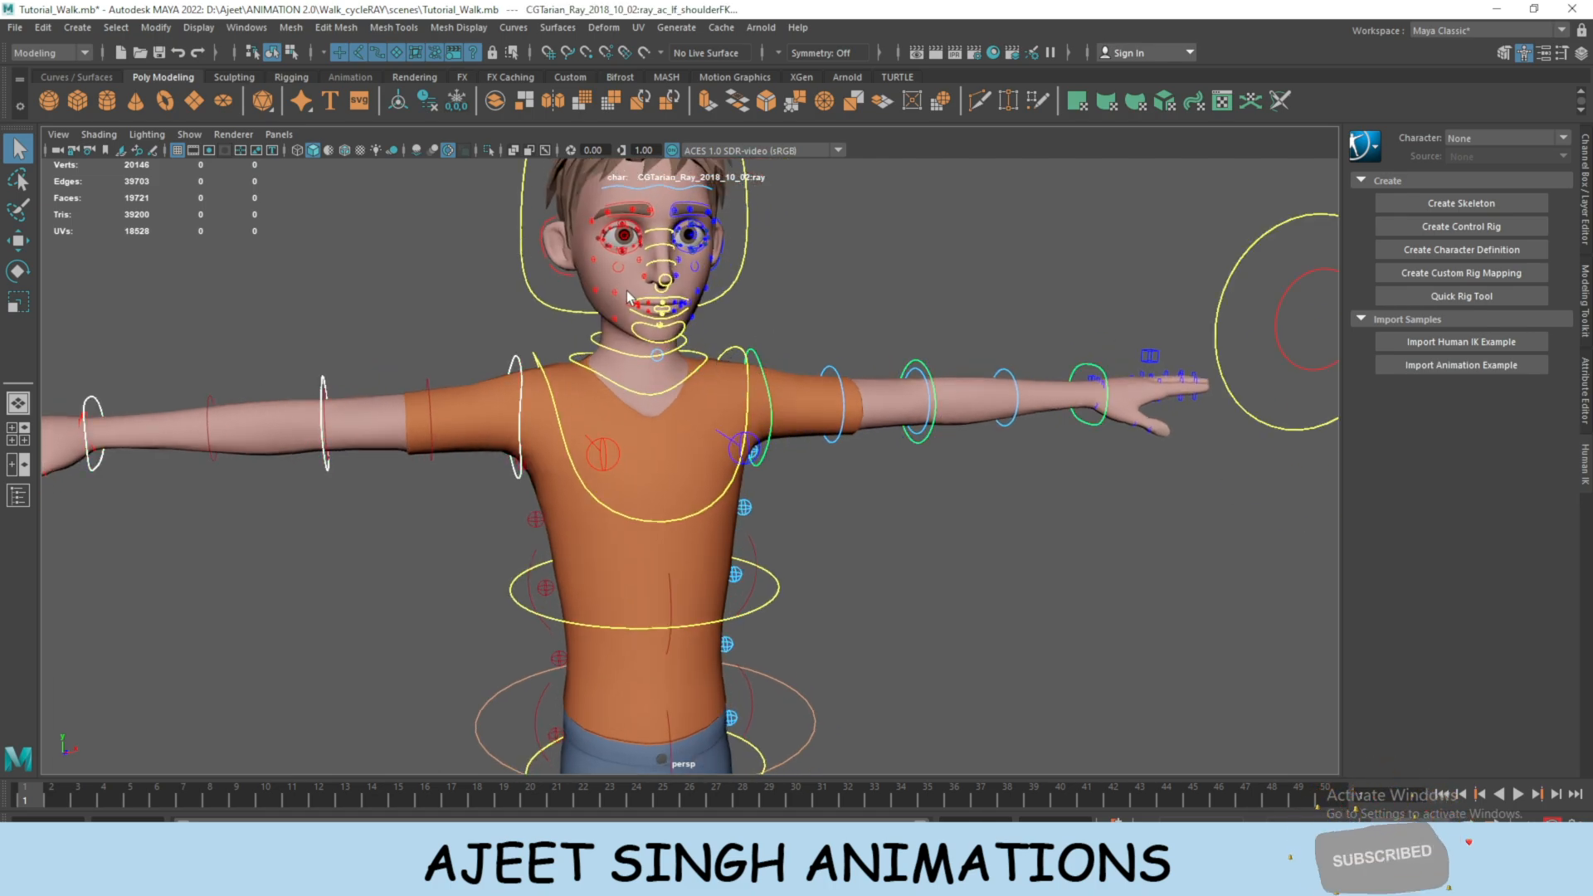
pyautogui.press('e')
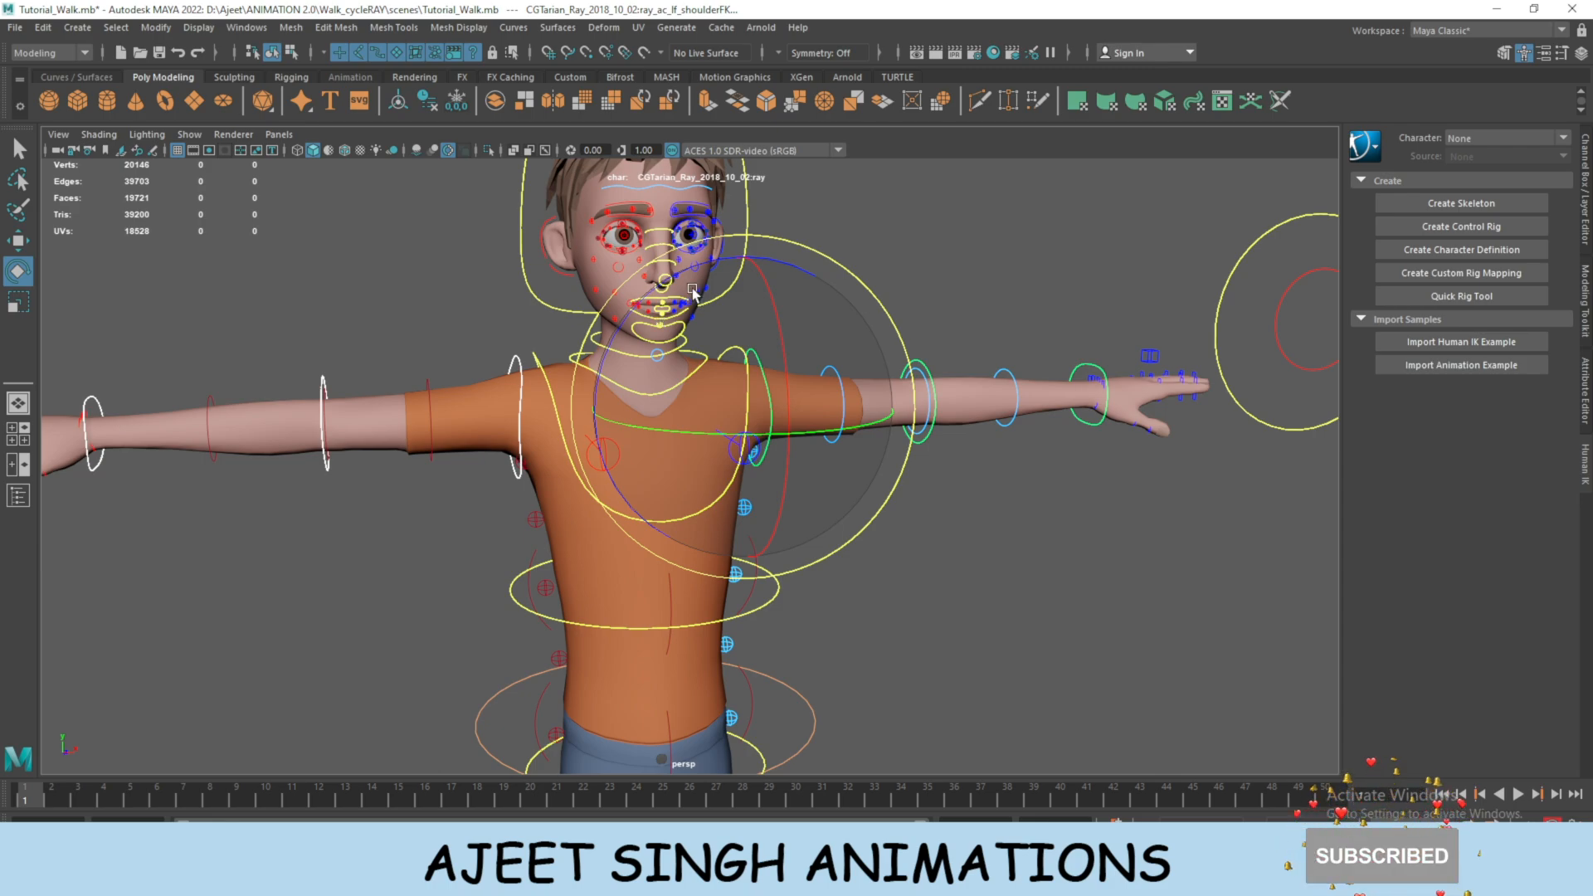
pyautogui.moveTo(638, 365); pyautogui.dragTo(606, 319, button='right')
pyautogui.moveTo(631, 315); pyautogui.dragTo(848, 246)
pyautogui.hotkey('ctrl', 'z')
pyautogui.press('e')
pyautogui.click(636, 309)
pyautogui.hotkey('ctrl', 'z')
pyautogui.press('e')
pyautogui.scroll(-5, 840, 432)
pyautogui.click(901, 346)
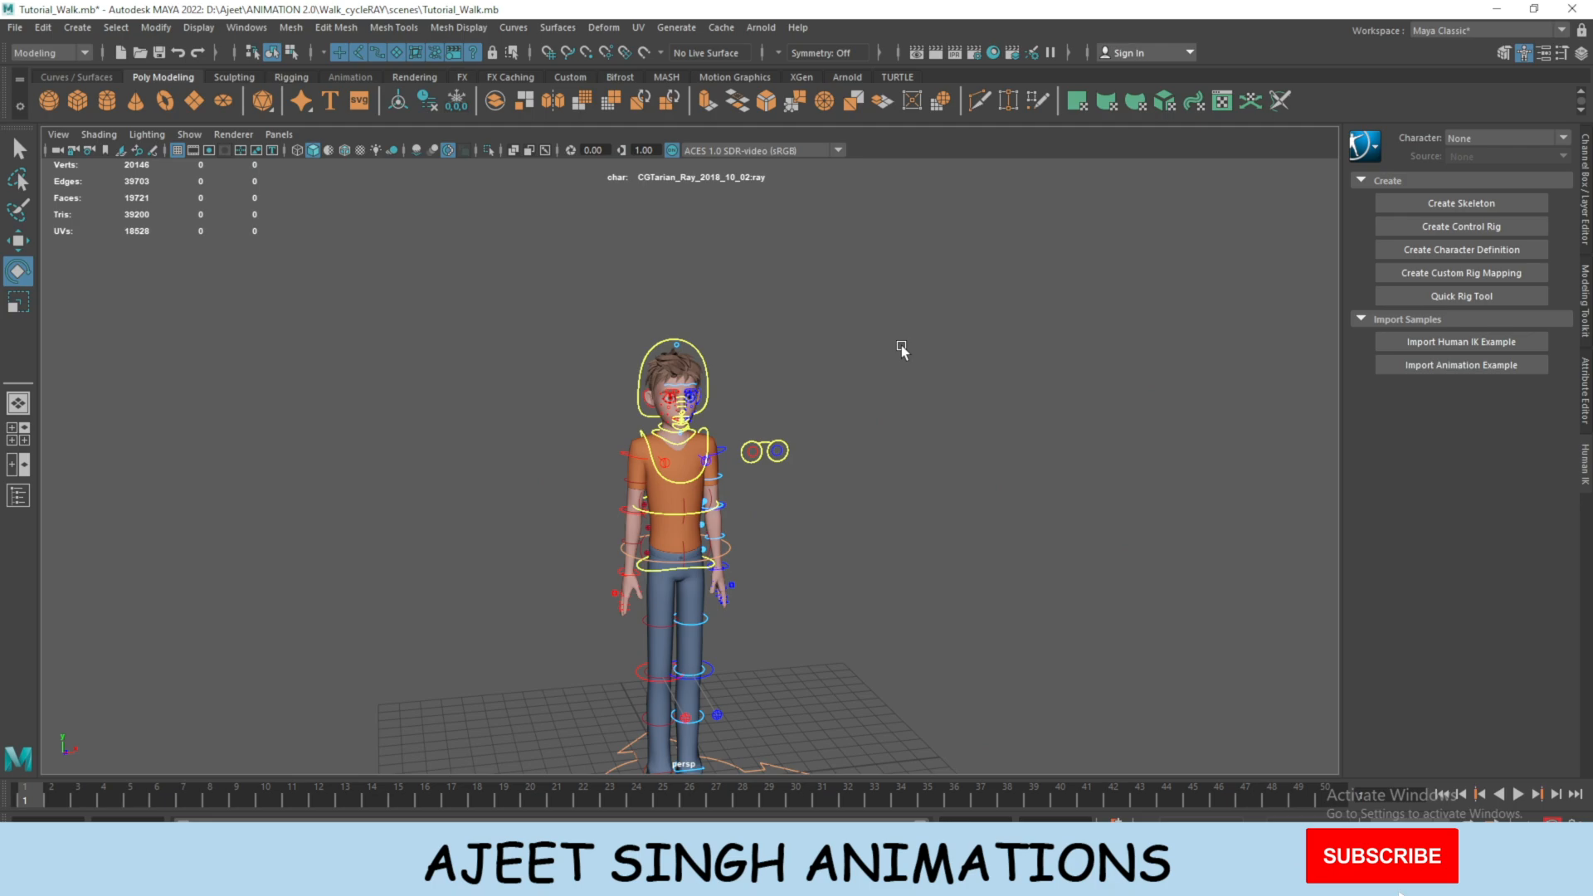
# Select both clavicle controls and rotate them slightly to adjust the shoulder pose.
pyautogui.moveTo(901, 345)
pyautogui.keyDown('alt'); pyautogui.mouseDown()
pyautogui.moveTo(1024, 433)
pyautogui.moveTo(874, 343)
pyautogui.mouseUp(); pyautogui.keyUp('alt')
pyautogui.keyDown('alt'); pyautogui.moveTo(875, 342); pyautogui.dragTo(1193, 610, button='right'); pyautogui.keyUp('alt')
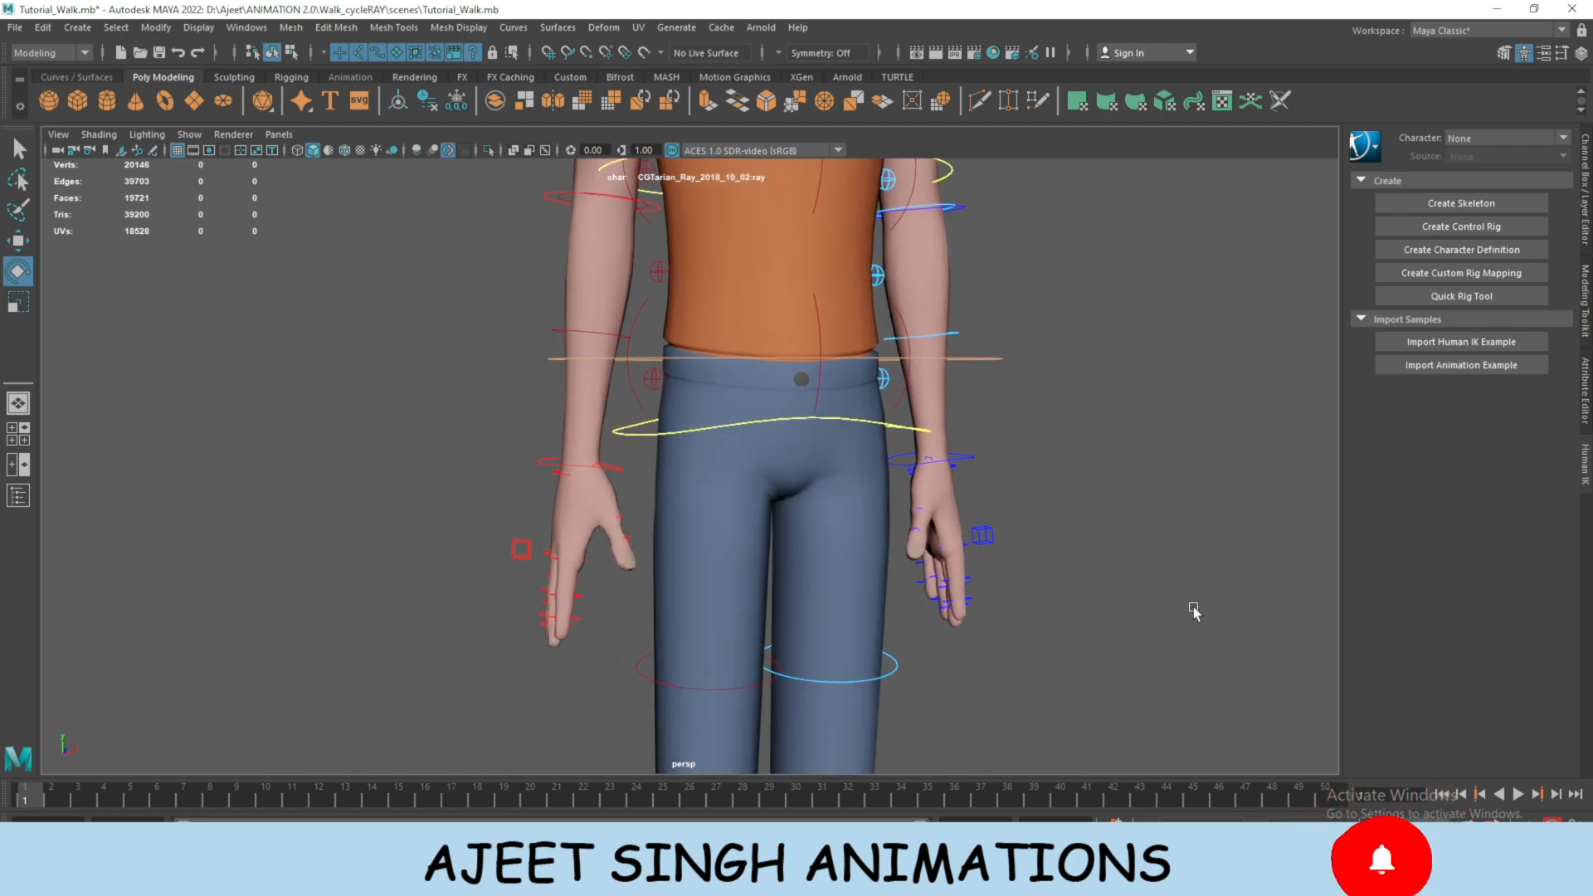
pyautogui.scroll(-1, 816, 421)
pyautogui.keyDown('alt'); pyautogui.moveTo(815, 422); pyautogui.dragTo(829, 670, button='middle'); pyautogui.keyUp('alt')
pyautogui.keyDown('alt'); pyautogui.moveTo(829, 671); pyautogui.dragTo(914, 420, button='right'); pyautogui.keyUp('alt')
pyautogui.keyDown('alt'); pyautogui.moveTo(913, 420); pyautogui.dragTo(809, 458); pyautogui.keyUp('alt')
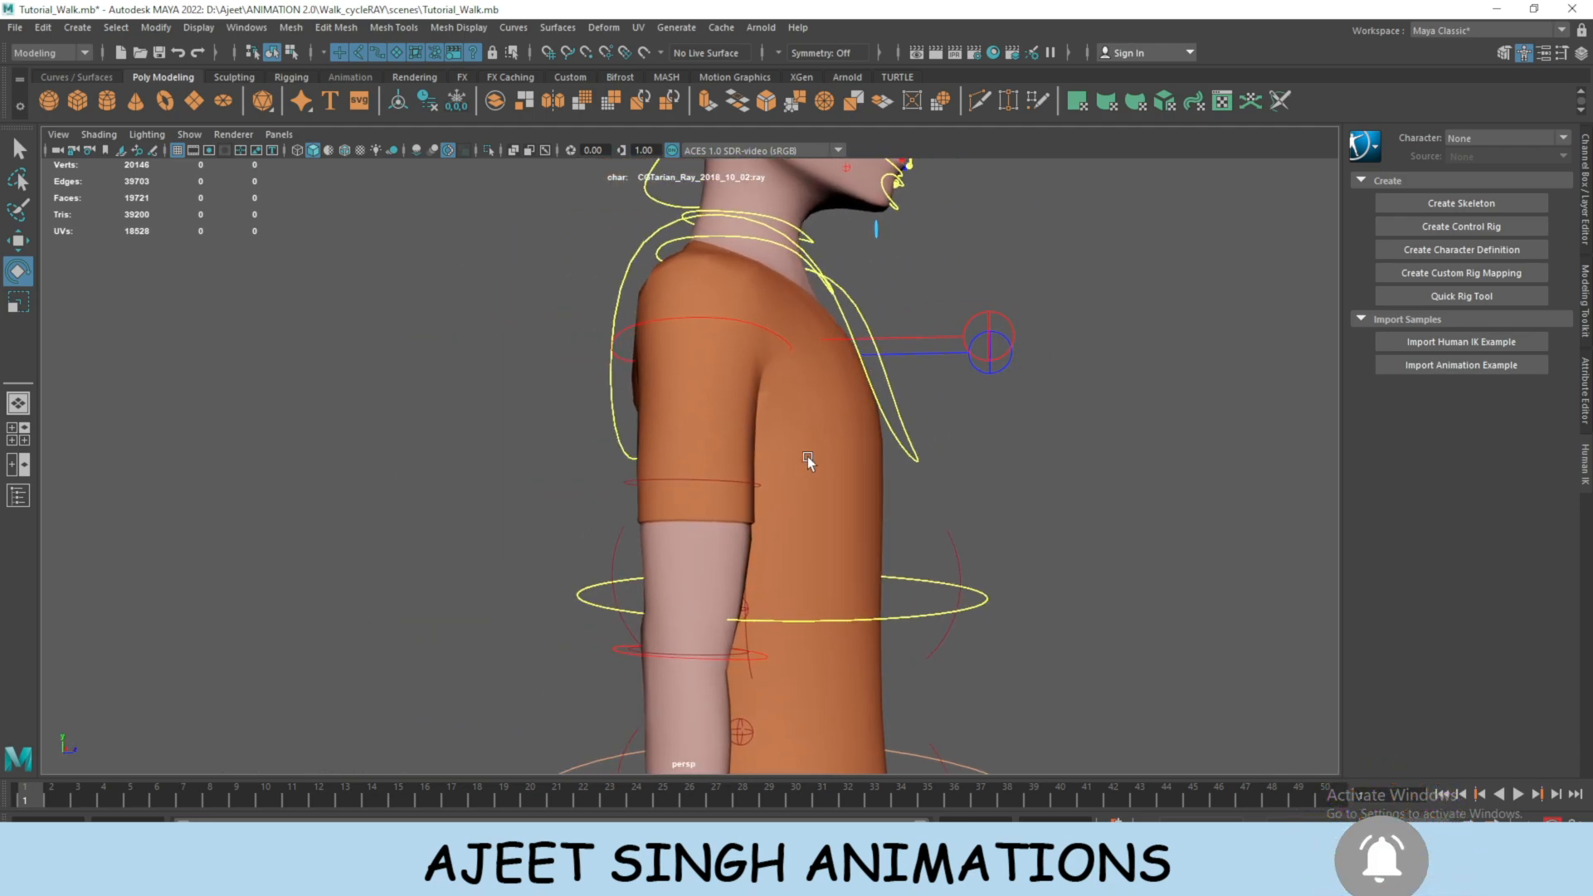
pyautogui.moveTo(1032, 373); pyautogui.dragTo(969, 325)
pyautogui.keyDown('alt'); pyautogui.moveTo(1107, 415); pyautogui.dragTo(941, 470); pyautogui.keyUp('alt')
pyautogui.keyDown('alt'); pyautogui.moveTo(940, 470); pyautogui.dragTo(937, 490, button='middle'); pyautogui.keyUp('alt')
pyautogui.moveTo(577, 304)
pyautogui.mouseDown()
pyautogui.moveTo(606, 272)
pyautogui.moveTo(586, 276)
pyautogui.mouseUp()
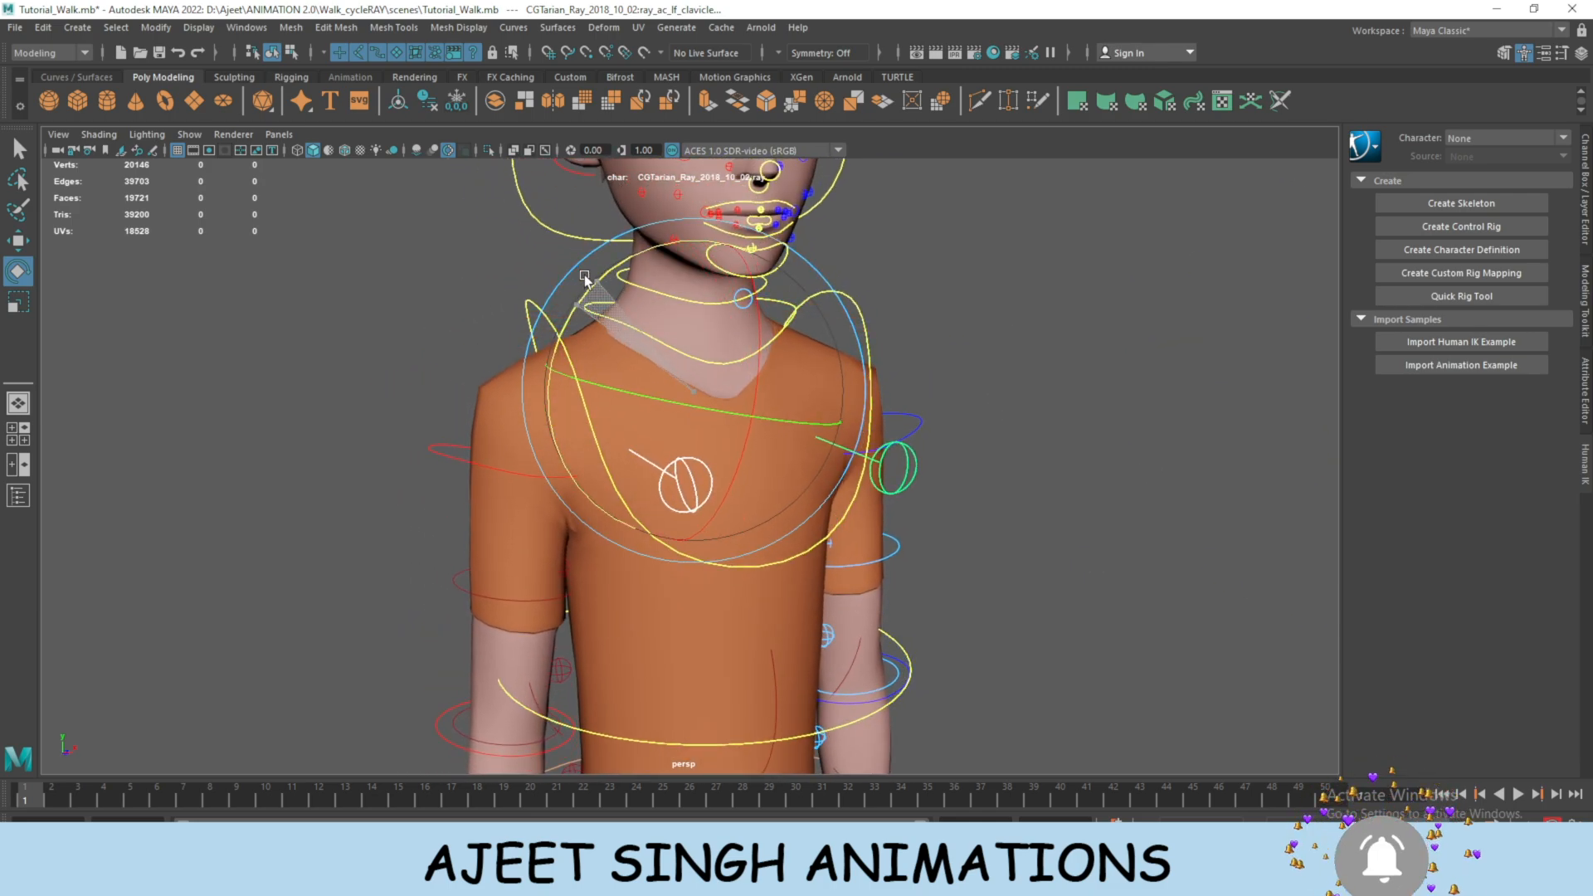
# Select the right arm settings control beside the hand and display its channels.
pyautogui.scroll(-5, 621, 429)
pyautogui.keyDown('alt'); pyautogui.moveTo(621, 430); pyautogui.dragTo(715, 432); pyautogui.keyUp('alt')
pyautogui.keyDown('alt'); pyautogui.moveTo(718, 523); pyautogui.dragTo(793, 231, button='middle'); pyautogui.keyUp('alt')
pyautogui.scroll(2, 794, 231)
pyautogui.keyDown('alt'); pyautogui.moveTo(854, 407); pyautogui.dragTo(789, 421); pyautogui.keyUp('alt')
pyautogui.scroll(7, 789, 421)
pyautogui.keyDown('alt'); pyautogui.moveTo(871, 540); pyautogui.dragTo(747, 531); pyautogui.keyUp('alt')
pyautogui.moveTo(429, 448); pyautogui.dragTo(467, 488)
pyautogui.moveTo(489, 447); pyautogui.dragTo(521, 502)
pyautogui.click(1585, 185)
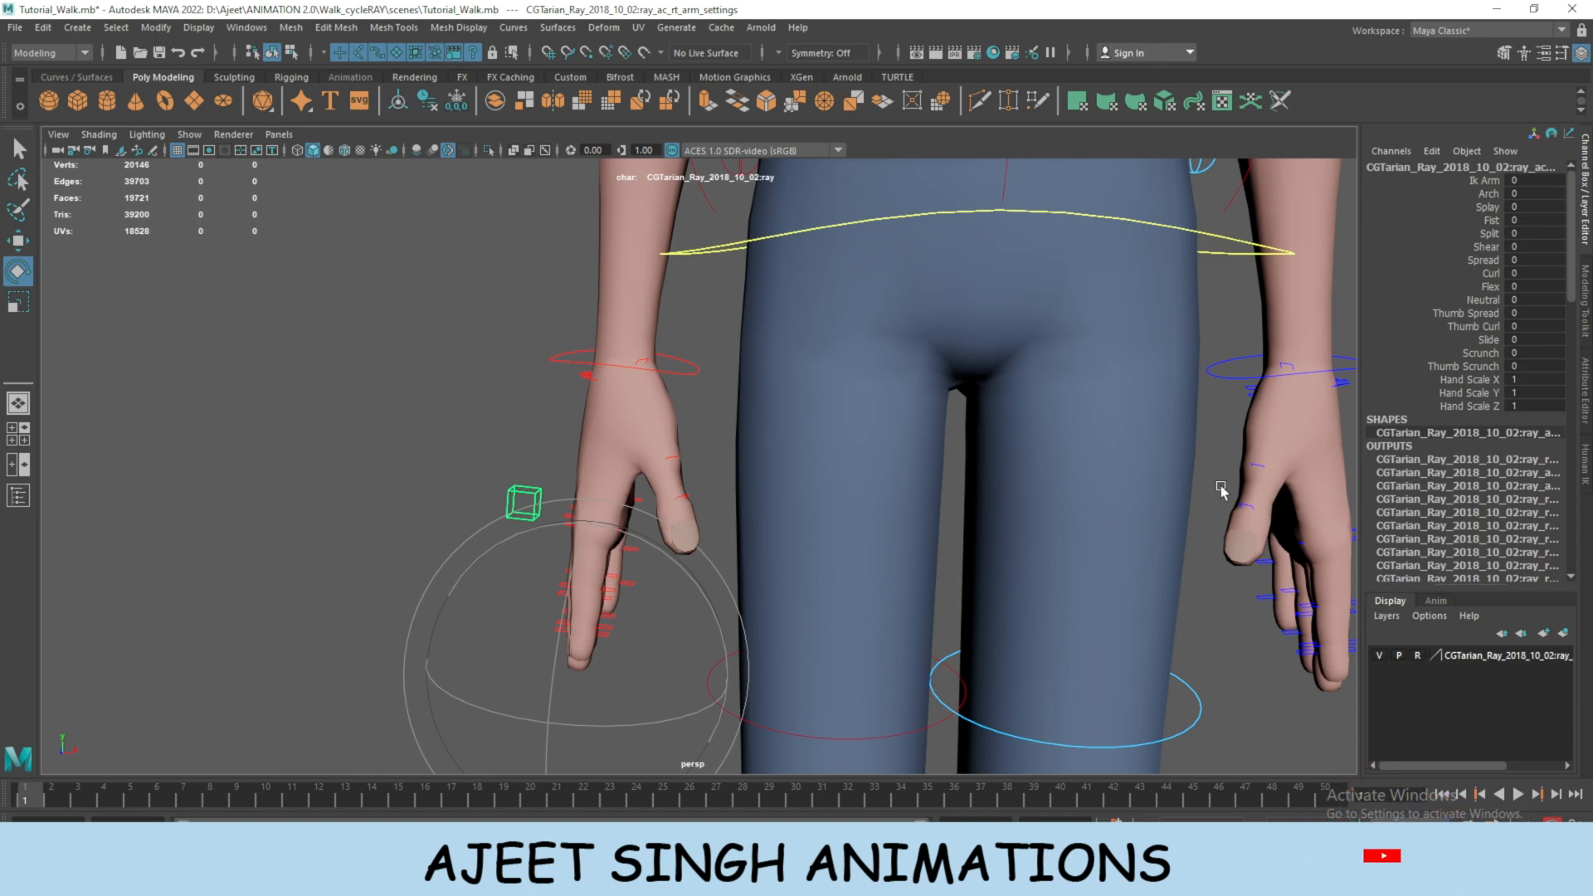
# Inspect the channels of the left hand FK control and the left foot IK control.
pyautogui.click(1242, 365)
pyautogui.scroll(-6, 877, 641)
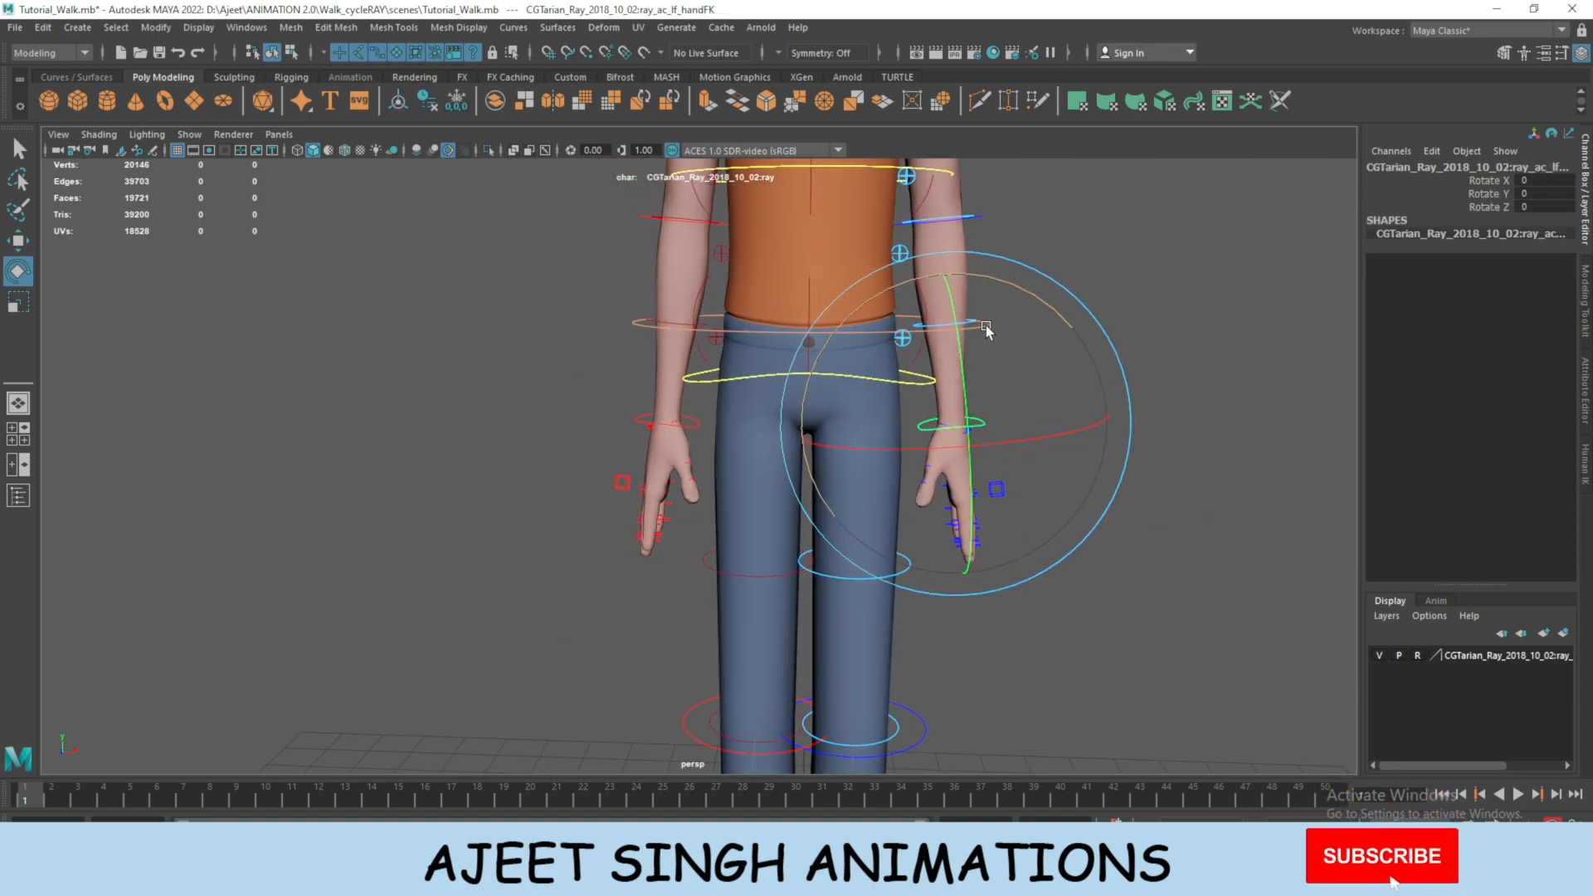
pyautogui.keyDown('alt'); pyautogui.moveTo(846, 614); pyautogui.dragTo(923, 531); pyautogui.keyUp('alt')
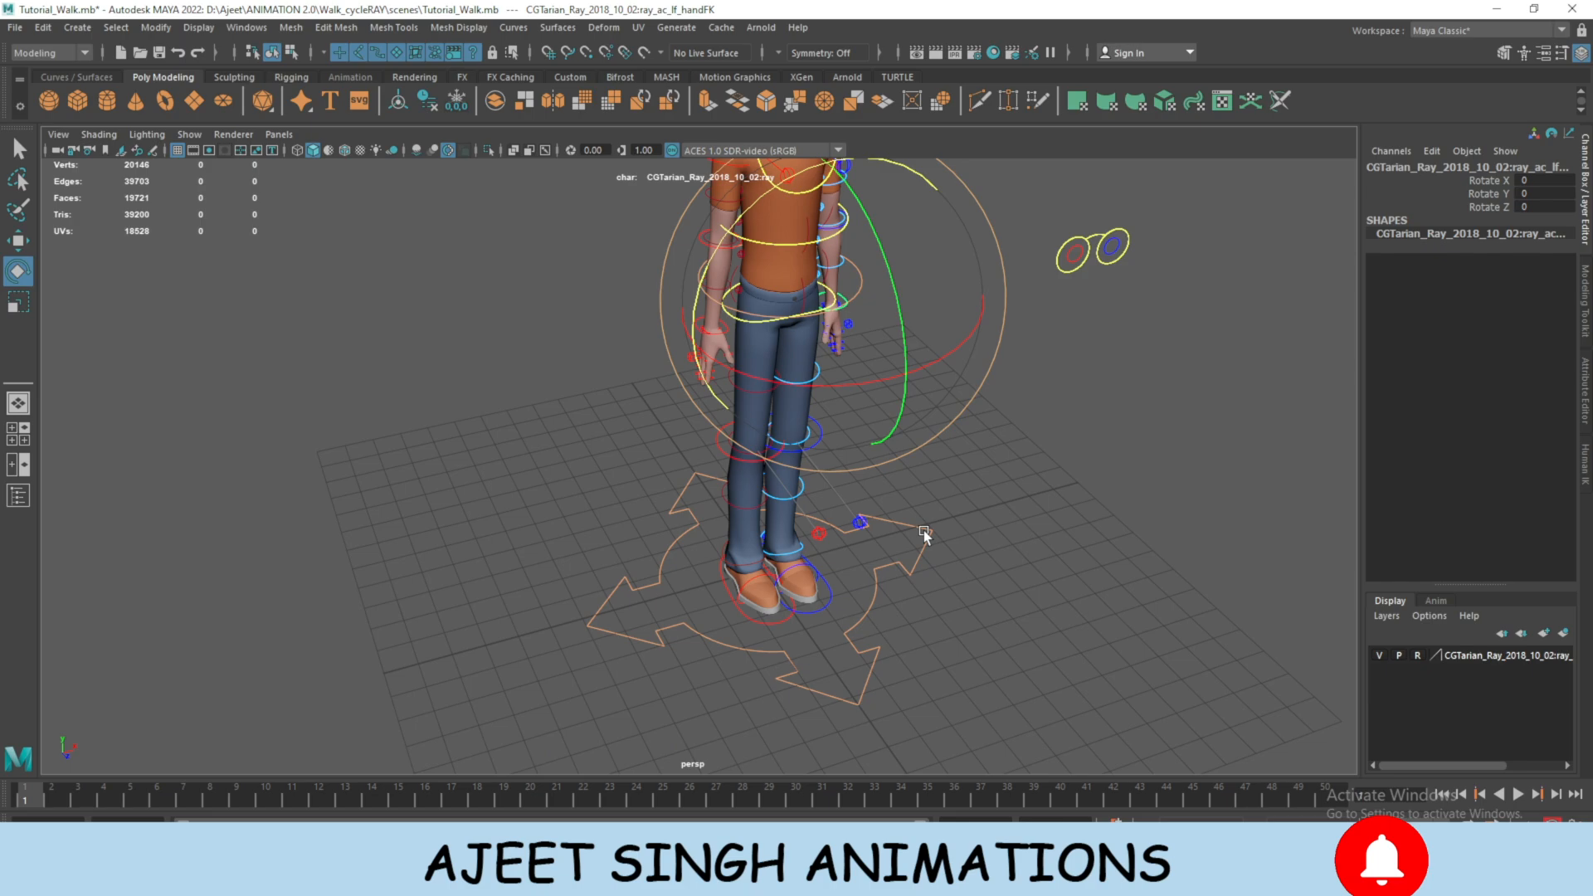
pyautogui.scroll(6, 991, 529)
pyautogui.moveTo(952, 627); pyautogui.dragTo(954, 629)
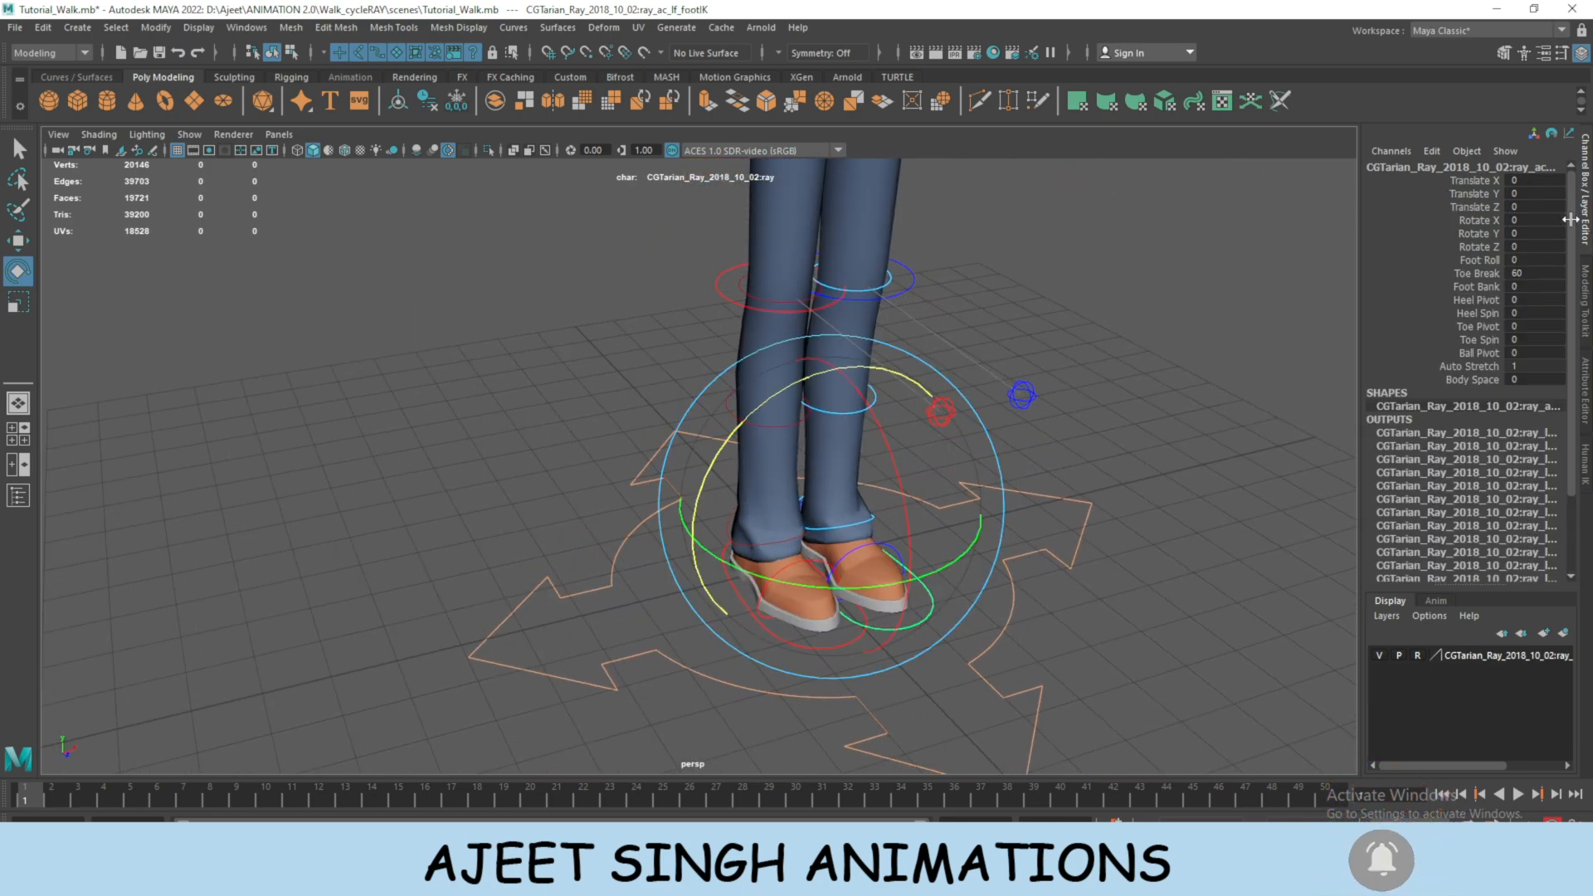
# Set Neutral to 4 on the right arm settings control to relax the right hand's fingers.
pyautogui.keyDown('alt'); pyautogui.moveTo(680, 295); pyautogui.dragTo(772, 388); pyautogui.keyUp('alt')
pyautogui.keyDown('alt'); pyautogui.moveTo(772, 388); pyautogui.dragTo(977, 398, button='right'); pyautogui.keyUp('alt')
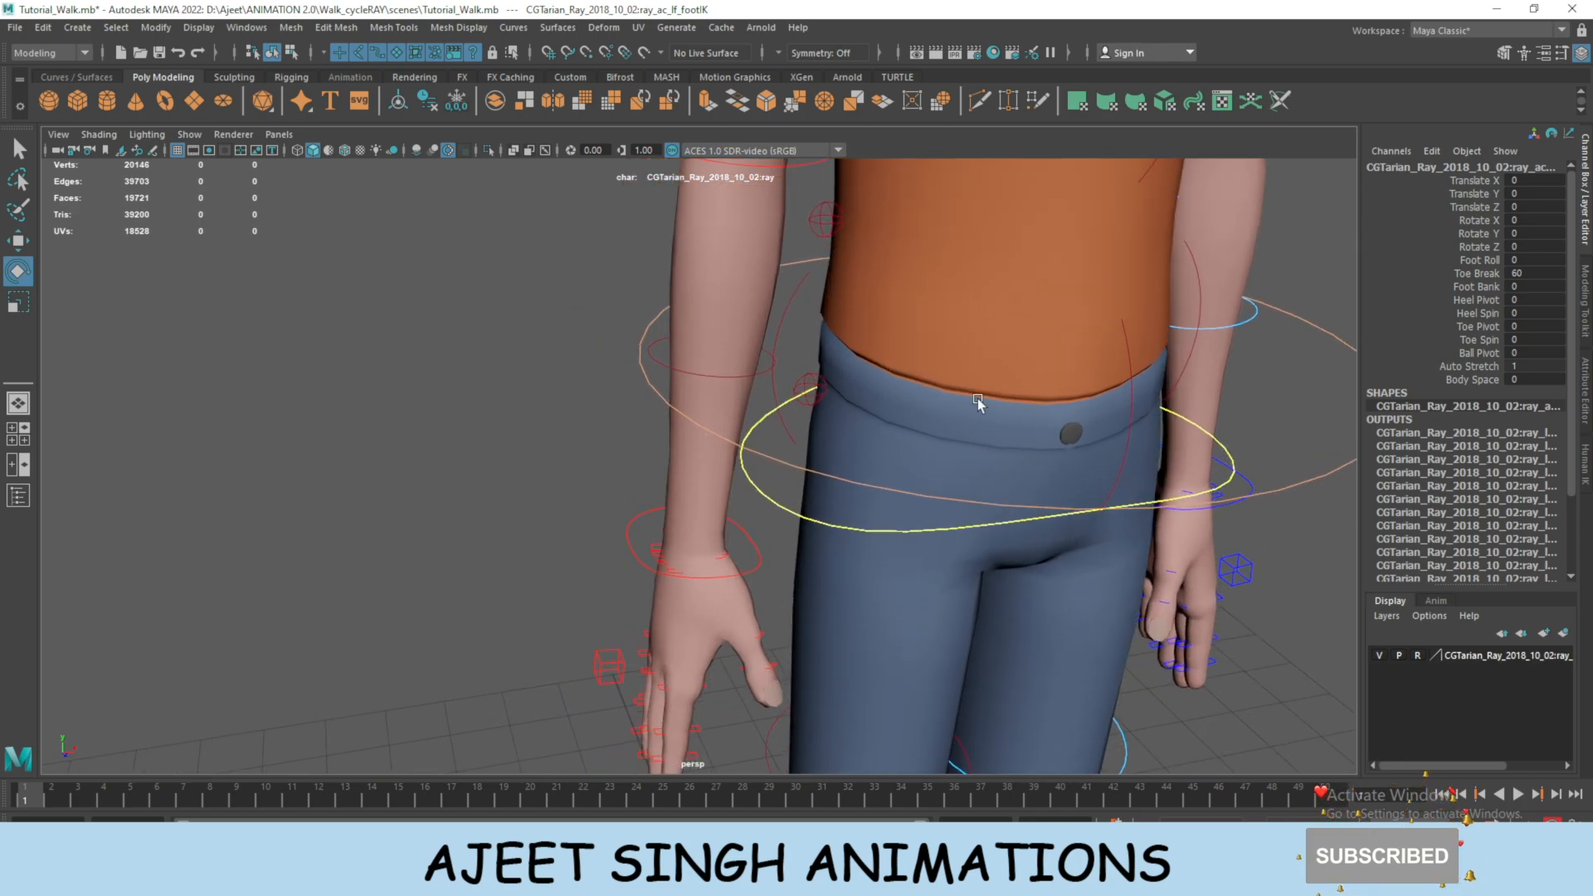
pyautogui.keyDown('alt'); pyautogui.moveTo(977, 481); pyautogui.dragTo(949, 402, button='middle'); pyautogui.keyUp('alt')
pyautogui.keyDown('alt'); pyautogui.moveTo(889, 606); pyautogui.dragTo(854, 401, button='middle'); pyautogui.keyUp('alt')
pyautogui.moveTo(495, 402); pyautogui.dragTo(523, 455)
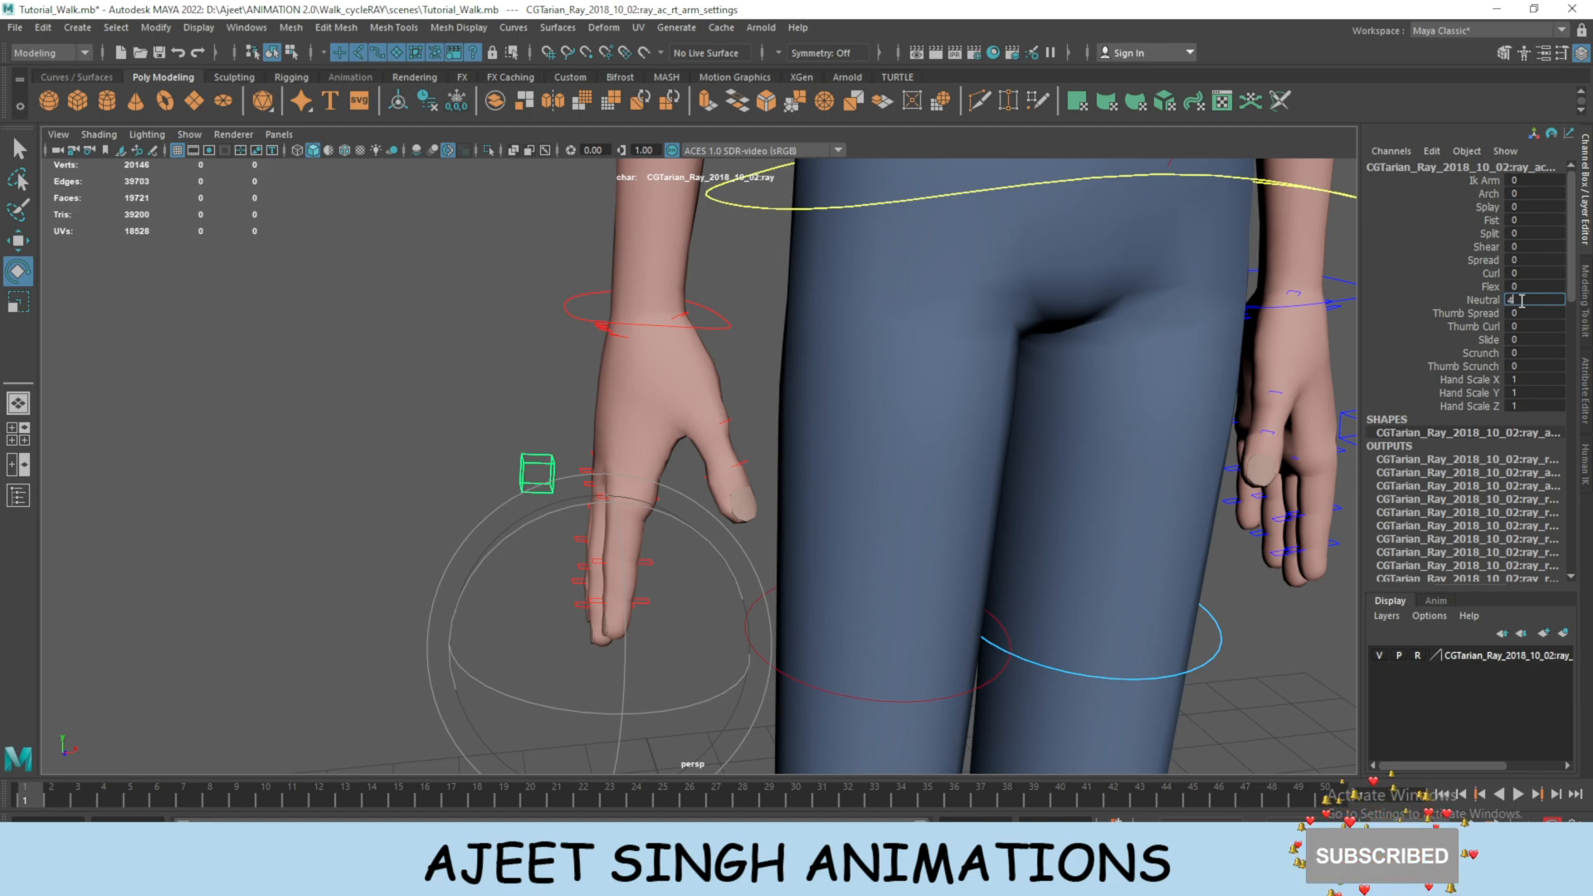
pyautogui.press('Return')
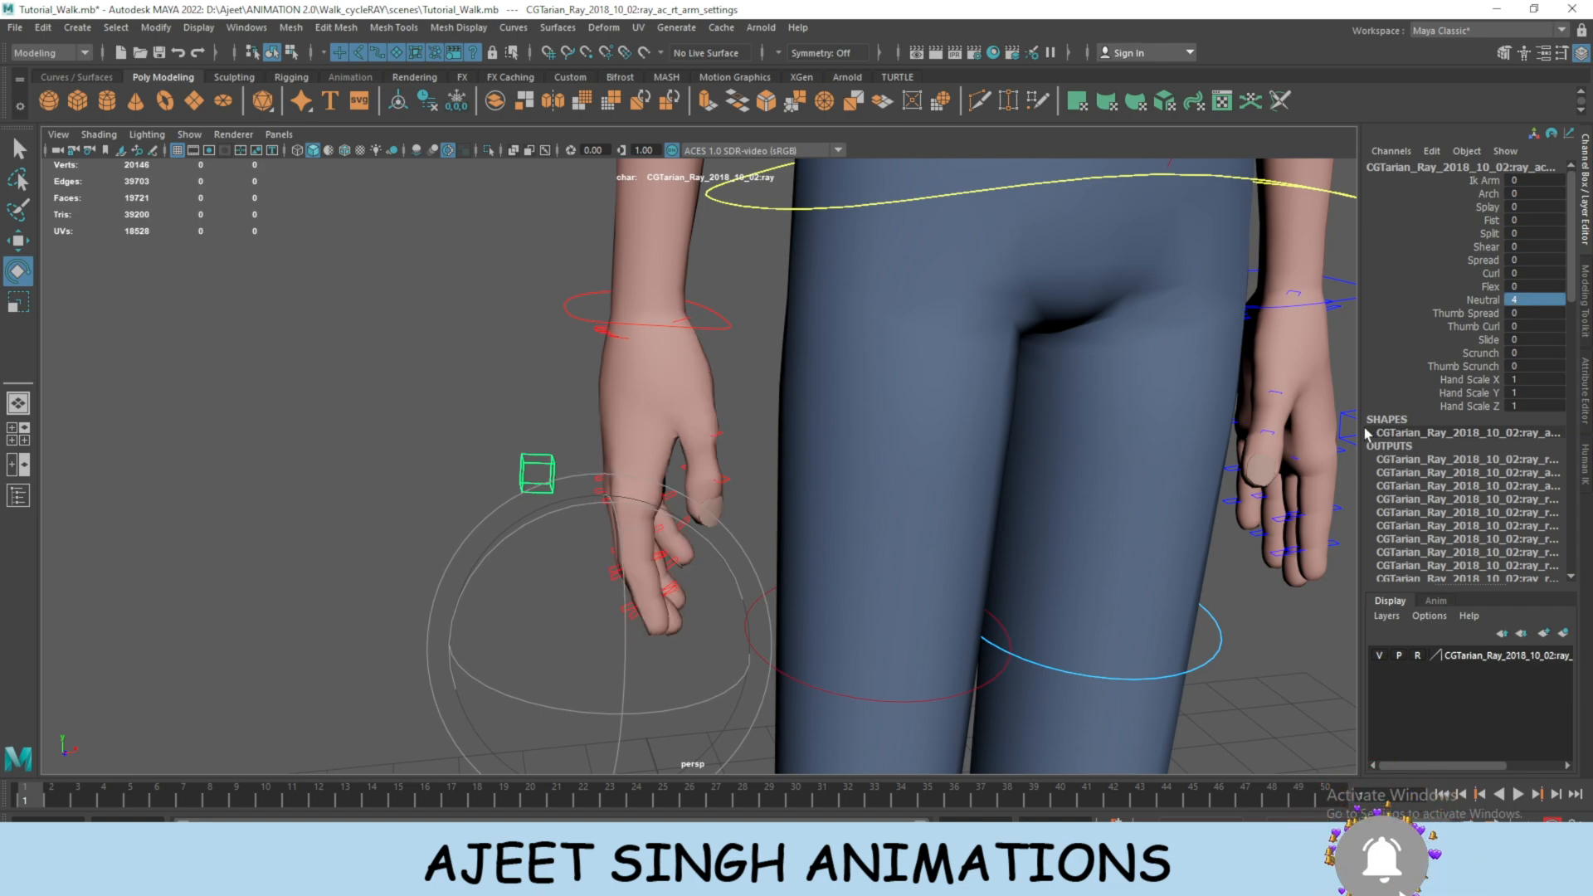
# Set Neutral to 4 on the left arm settings control to relax the left hand's fingers.
pyautogui.keyDown('alt'); pyautogui.moveTo(1198, 423); pyautogui.dragTo(1169, 437, button='right'); pyautogui.keyUp('alt')
pyautogui.keyDown('alt'); pyautogui.moveTo(1170, 437); pyautogui.dragTo(951, 440, button='middle'); pyautogui.keyUp('alt')
pyautogui.keyDown('alt'); pyautogui.moveTo(952, 440); pyautogui.dragTo(1178, 647, button='right'); pyautogui.keyUp('alt')
pyautogui.moveTo(1118, 364); pyautogui.dragTo(1149, 429)
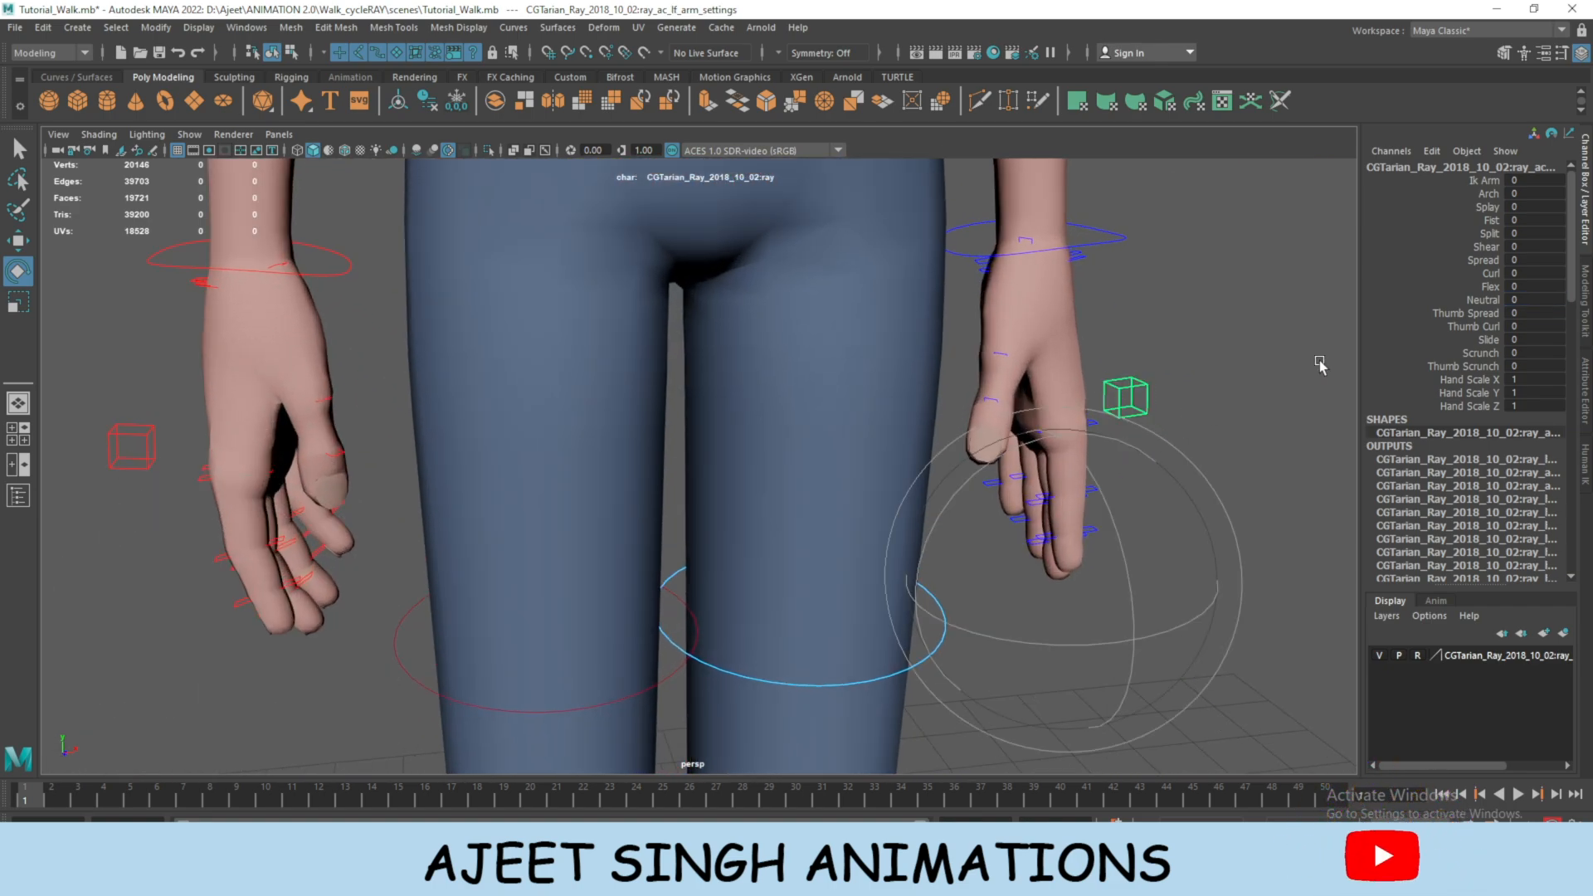
pyautogui.click(1530, 299)
pyautogui.write('4')
pyautogui.press('Return')
# Try rotating the right index finger's end joint control, and undo the rotation.
pyautogui.keyDown('alt'); pyautogui.moveTo(587, 420); pyautogui.dragTo(636, 373); pyautogui.keyUp('alt')
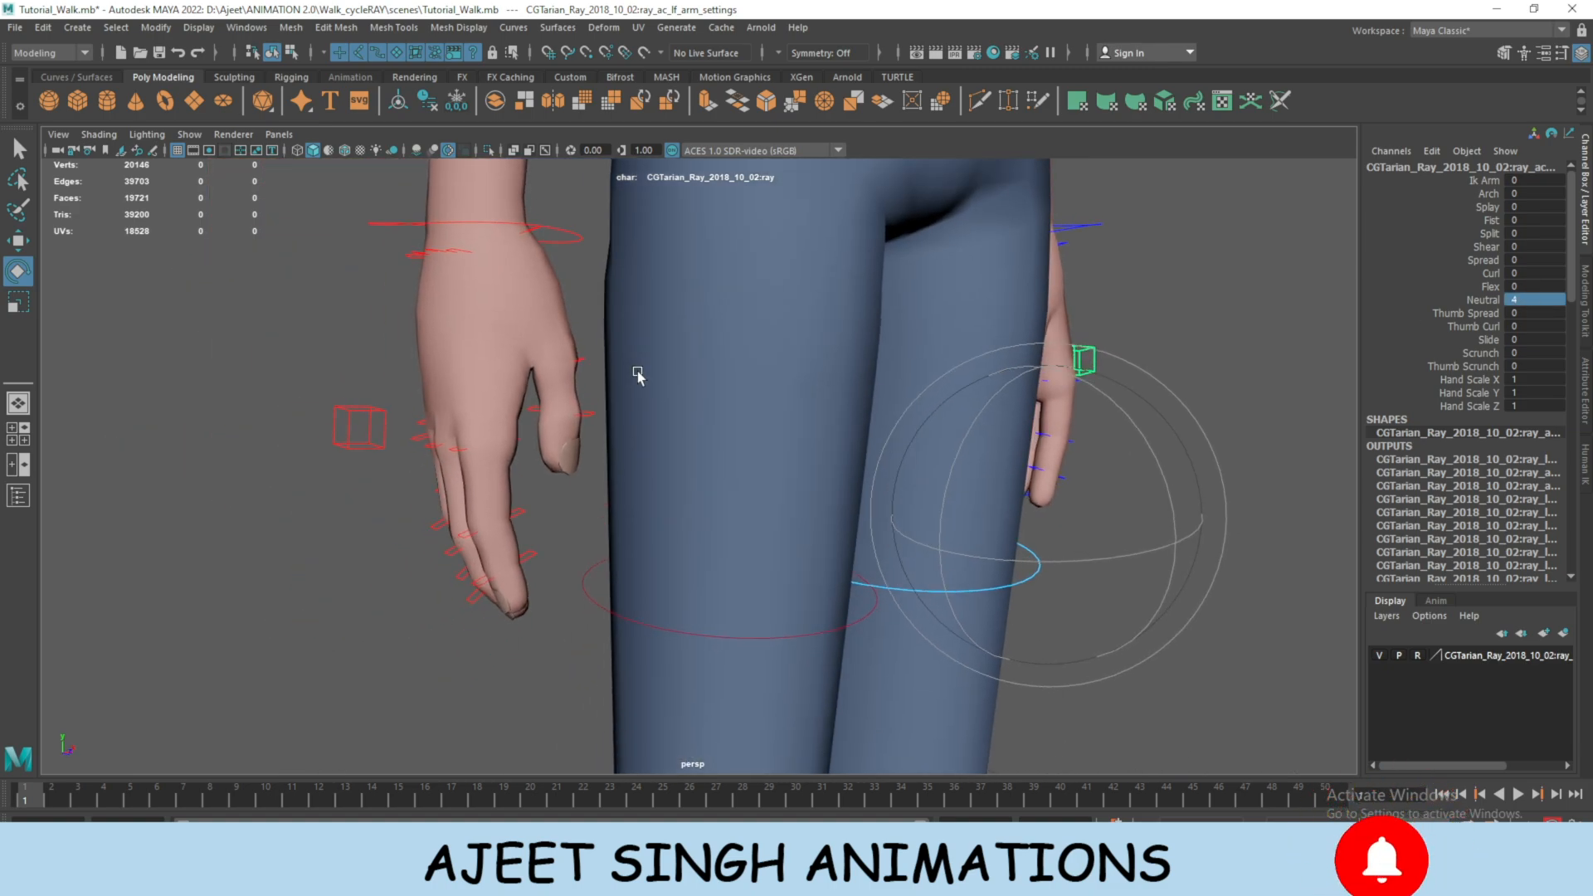
pyautogui.keyDown('alt'); pyautogui.moveTo(636, 373); pyautogui.dragTo(686, 430, button='right'); pyautogui.keyUp('alt')
pyautogui.keyDown('alt'); pyautogui.moveTo(556, 378); pyautogui.dragTo(594, 354); pyautogui.keyUp('alt')
pyautogui.press('q')
pyautogui.click(584, 351)
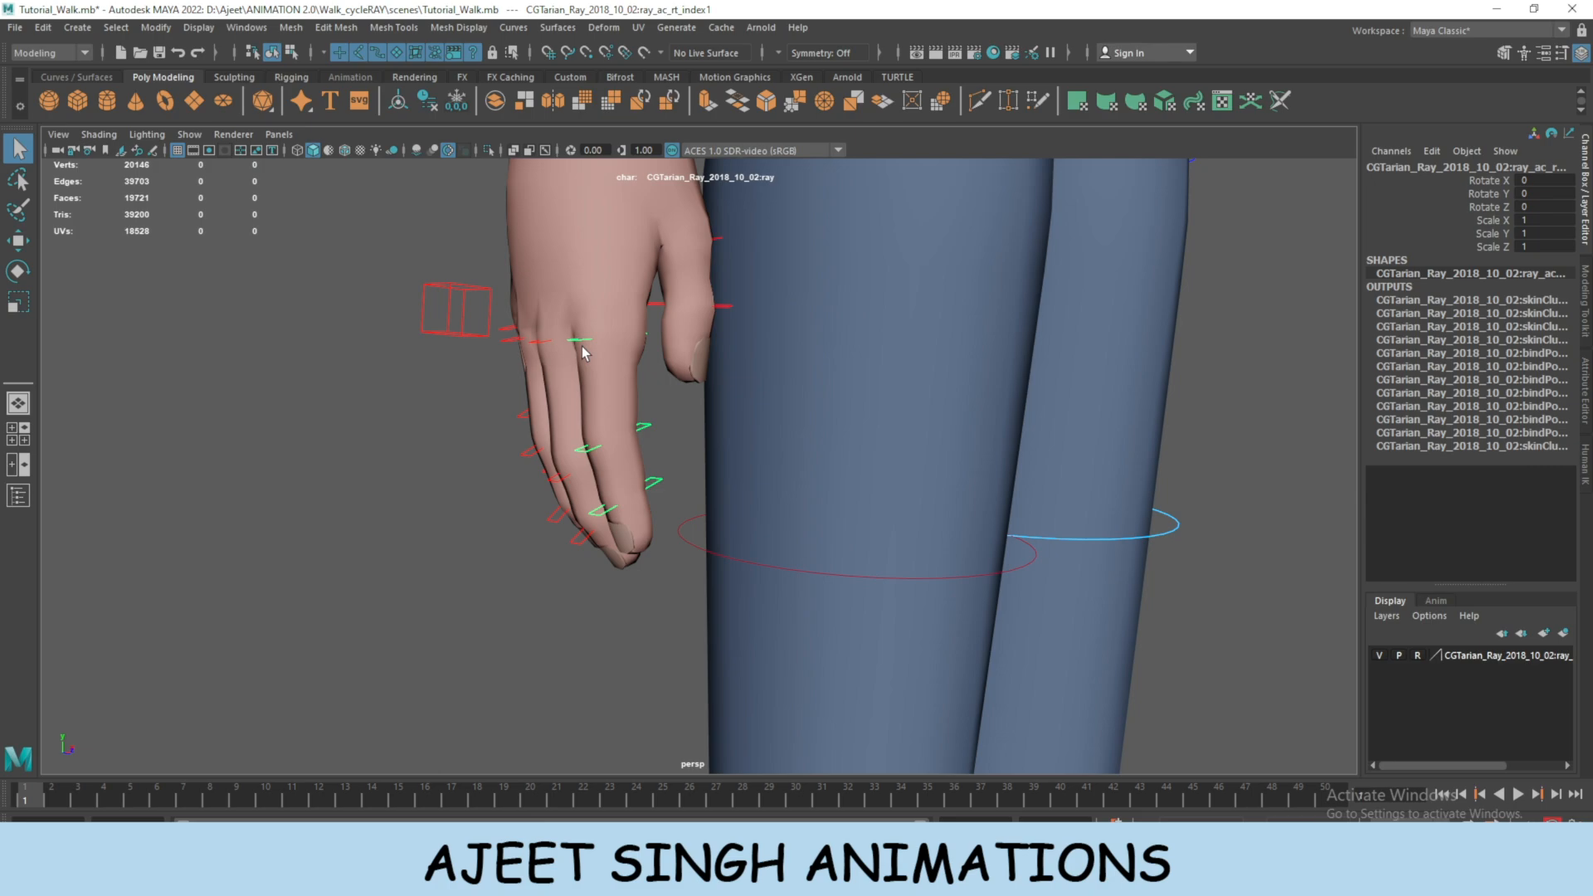
pyautogui.click(602, 509)
pyautogui.press('e')
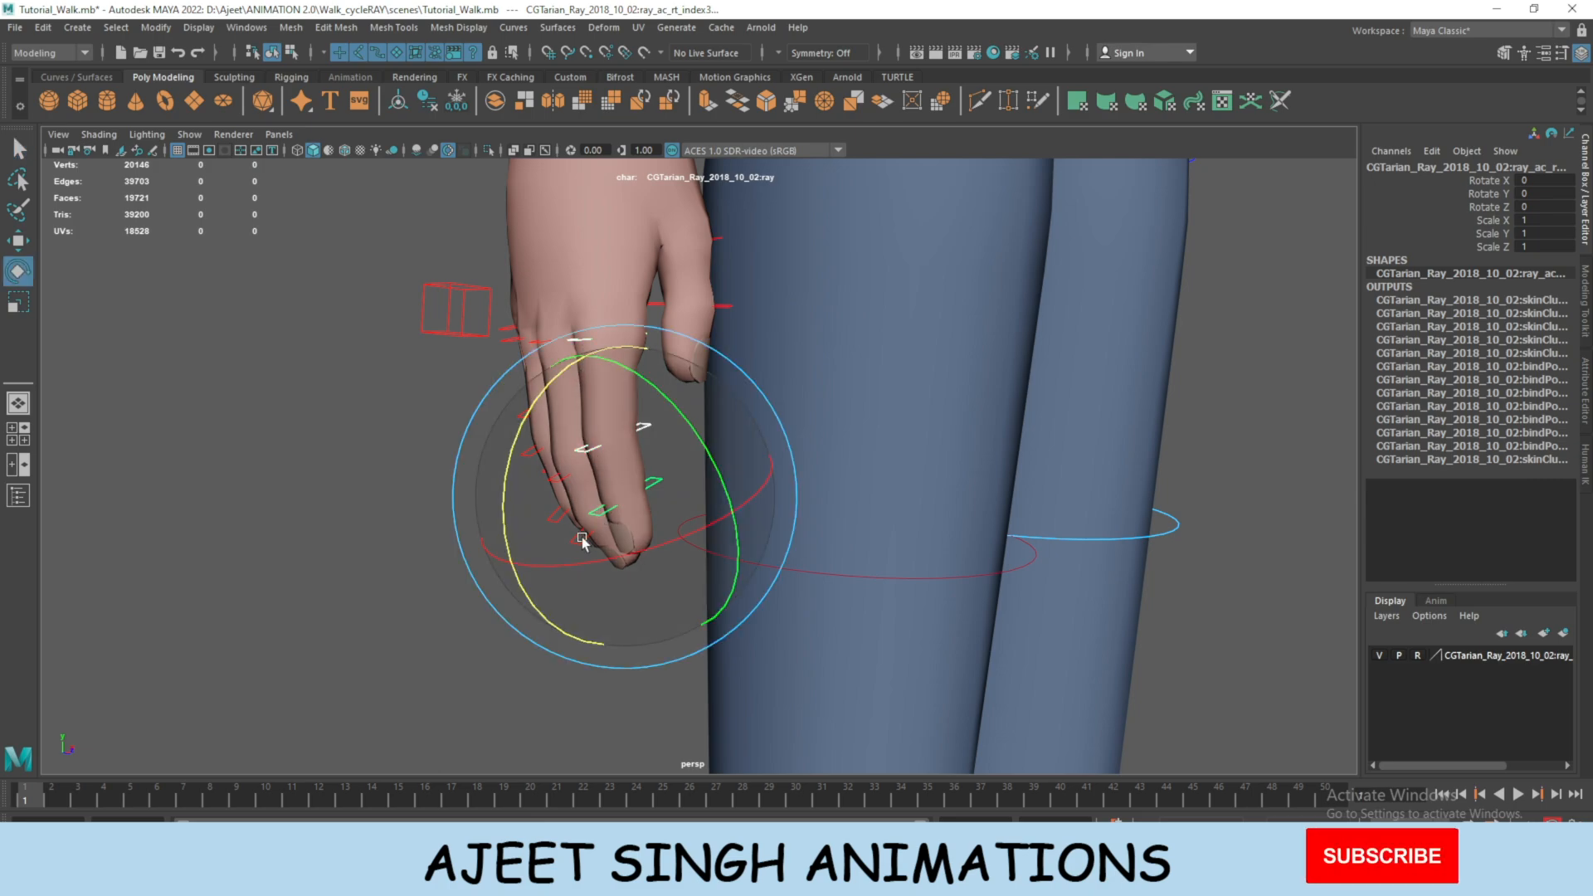
pyautogui.moveTo(520, 490)
pyautogui.mouseDown()
pyautogui.moveTo(531, 442)
pyautogui.moveTo(546, 485)
pyautogui.mouseUp()
pyautogui.hotkey('ctrl', 'z')
# Reselect the right arm settings control and check the relaxed pose of both hands.
pyautogui.scroll(-8, 605, 514)
pyautogui.scroll(10, 718, 468)
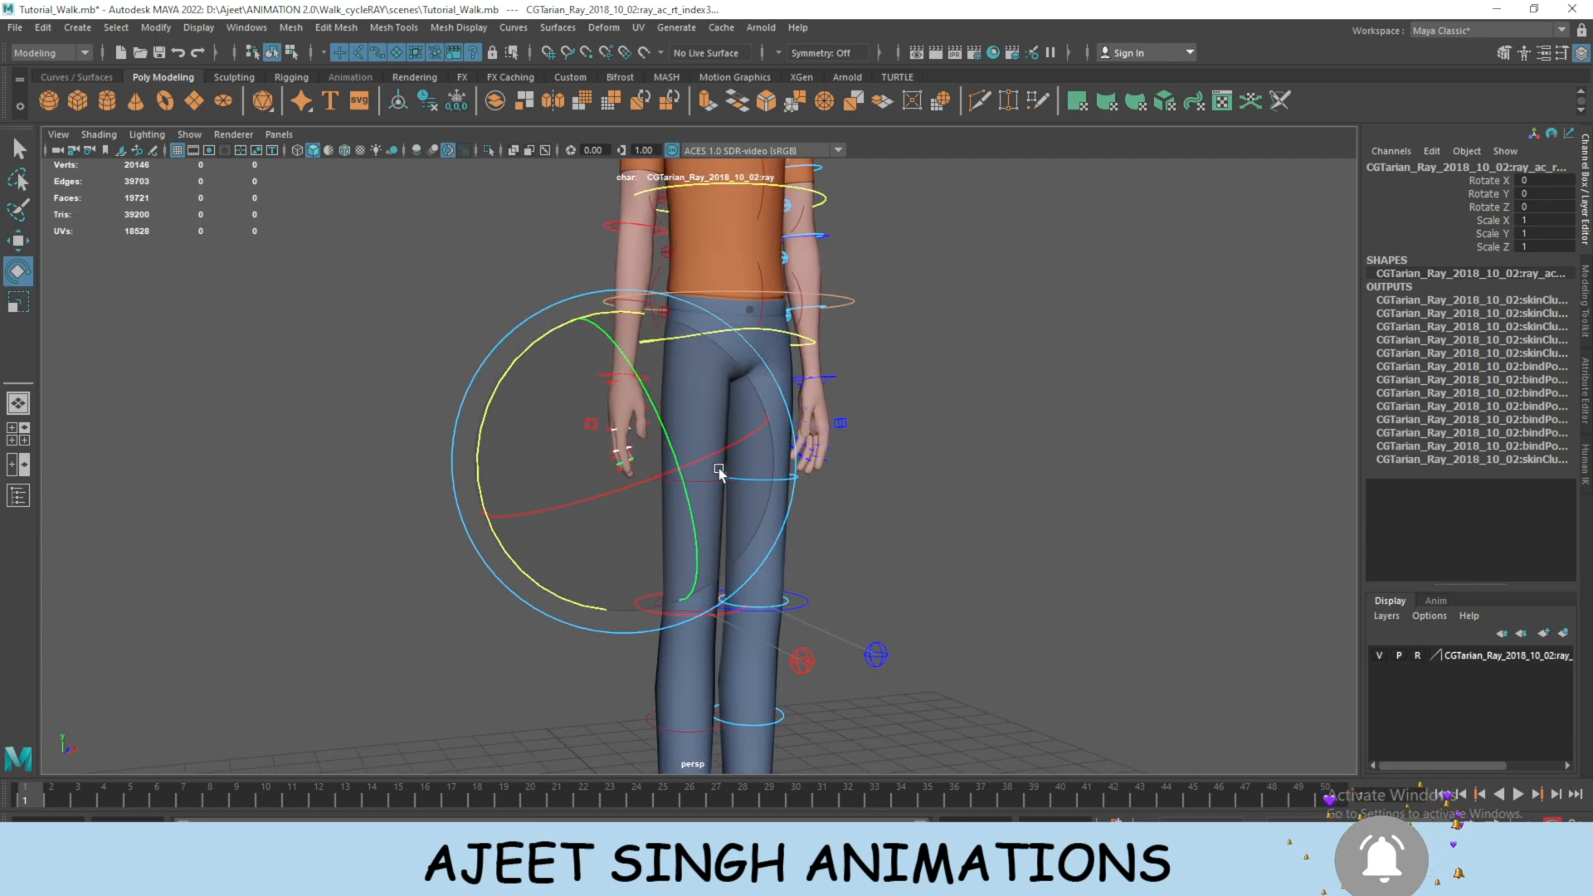
pyautogui.moveTo(434, 369); pyautogui.dragTo(508, 456)
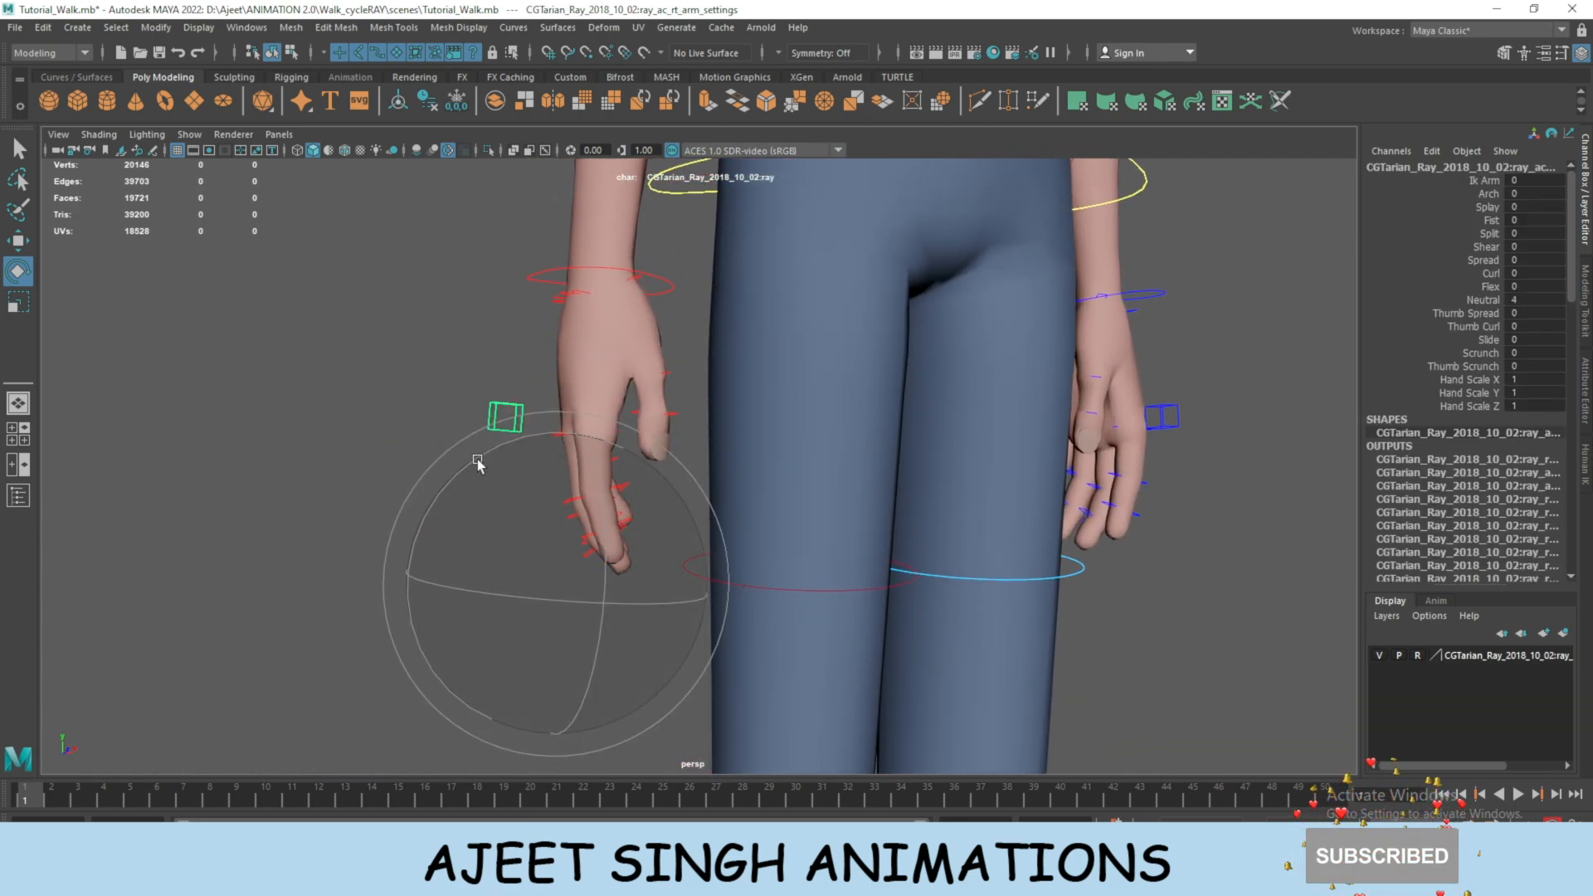
# Check the character's standing pose in the left side view, the four-view layout and the perspective view.
pyautogui.scroll(-10, 697, 465)
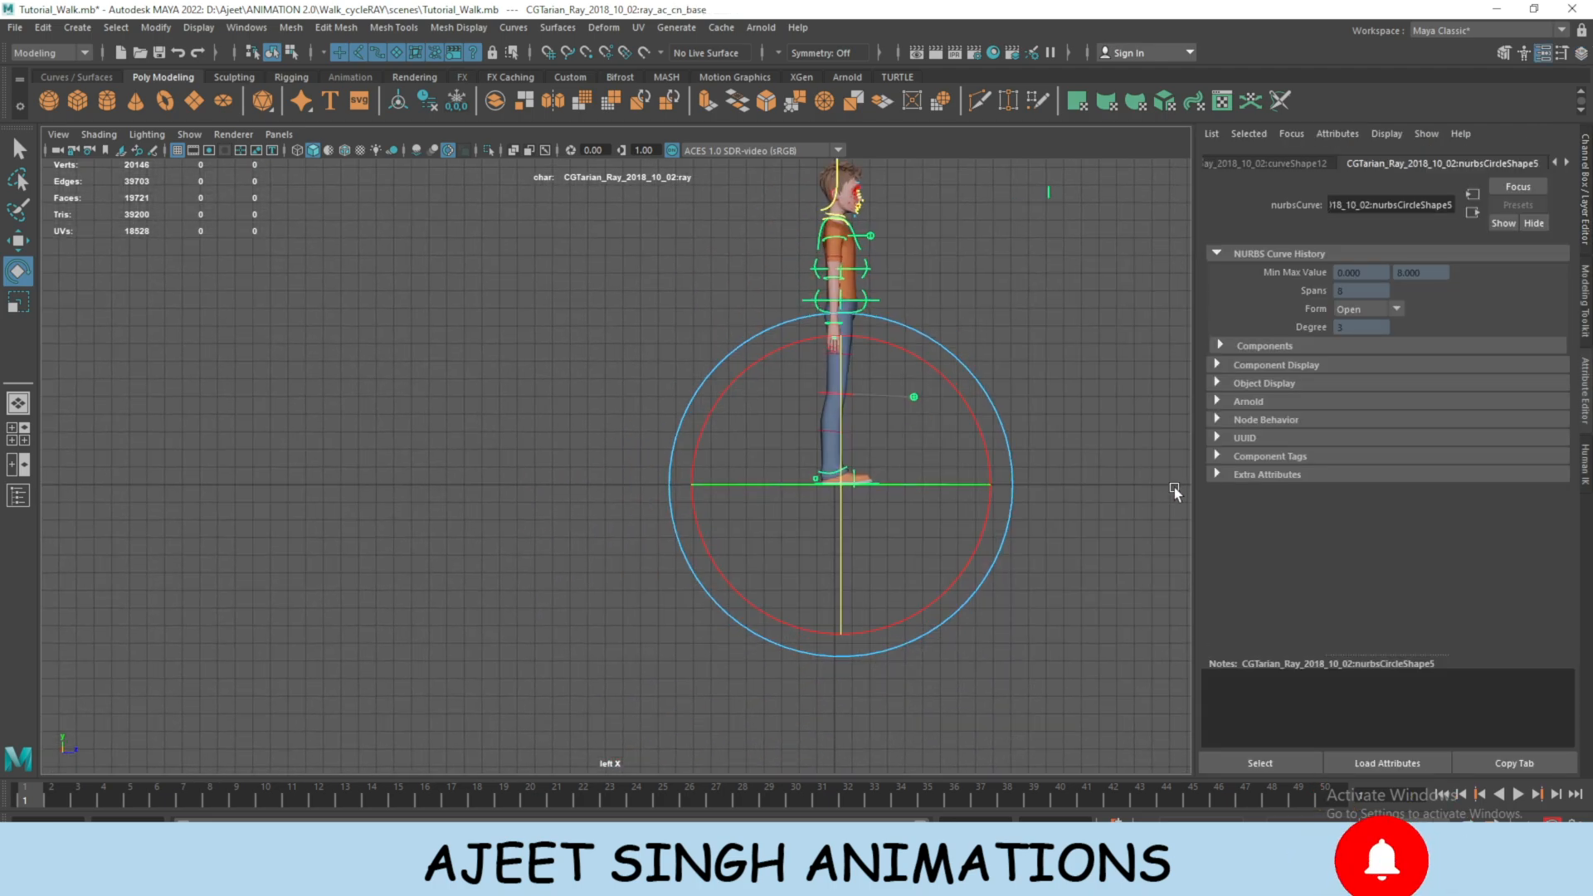
pyautogui.scroll(10, 913, 471)
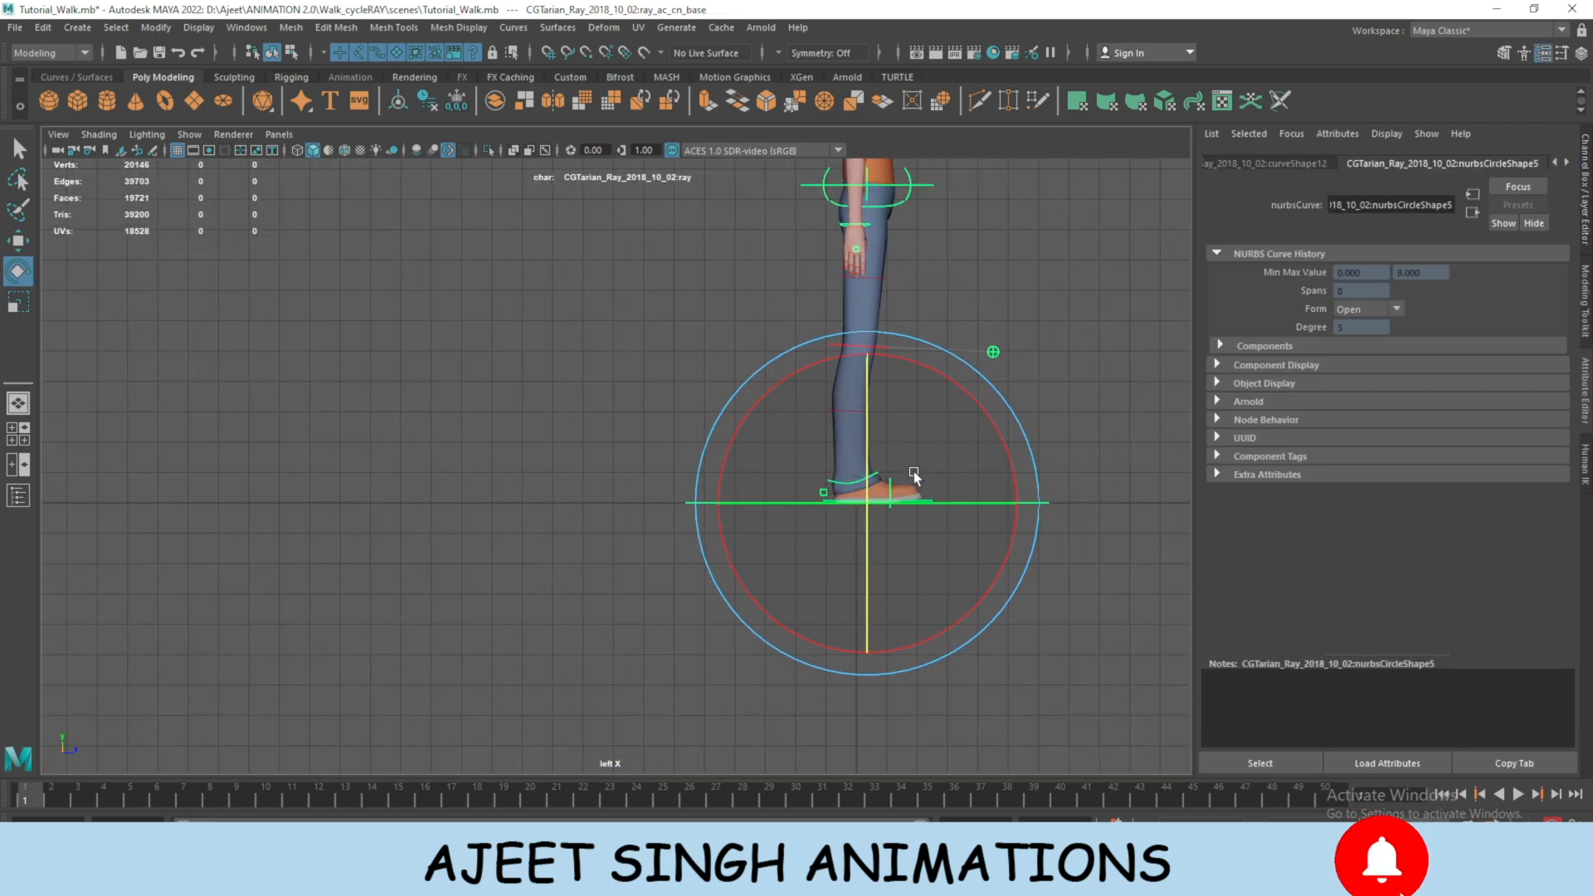
pyautogui.moveTo(977, 489); pyautogui.dragTo(1031, 519)
pyautogui.keyDown('alt'); pyautogui.moveTo(1005, 529); pyautogui.dragTo(940, 503, button='middle'); pyautogui.keyUp('alt')
pyautogui.moveTo(972, 574); pyautogui.dragTo(1014, 688)
pyautogui.press('space')
pyautogui.moveTo(924, 532); pyautogui.dragTo(925, 479)
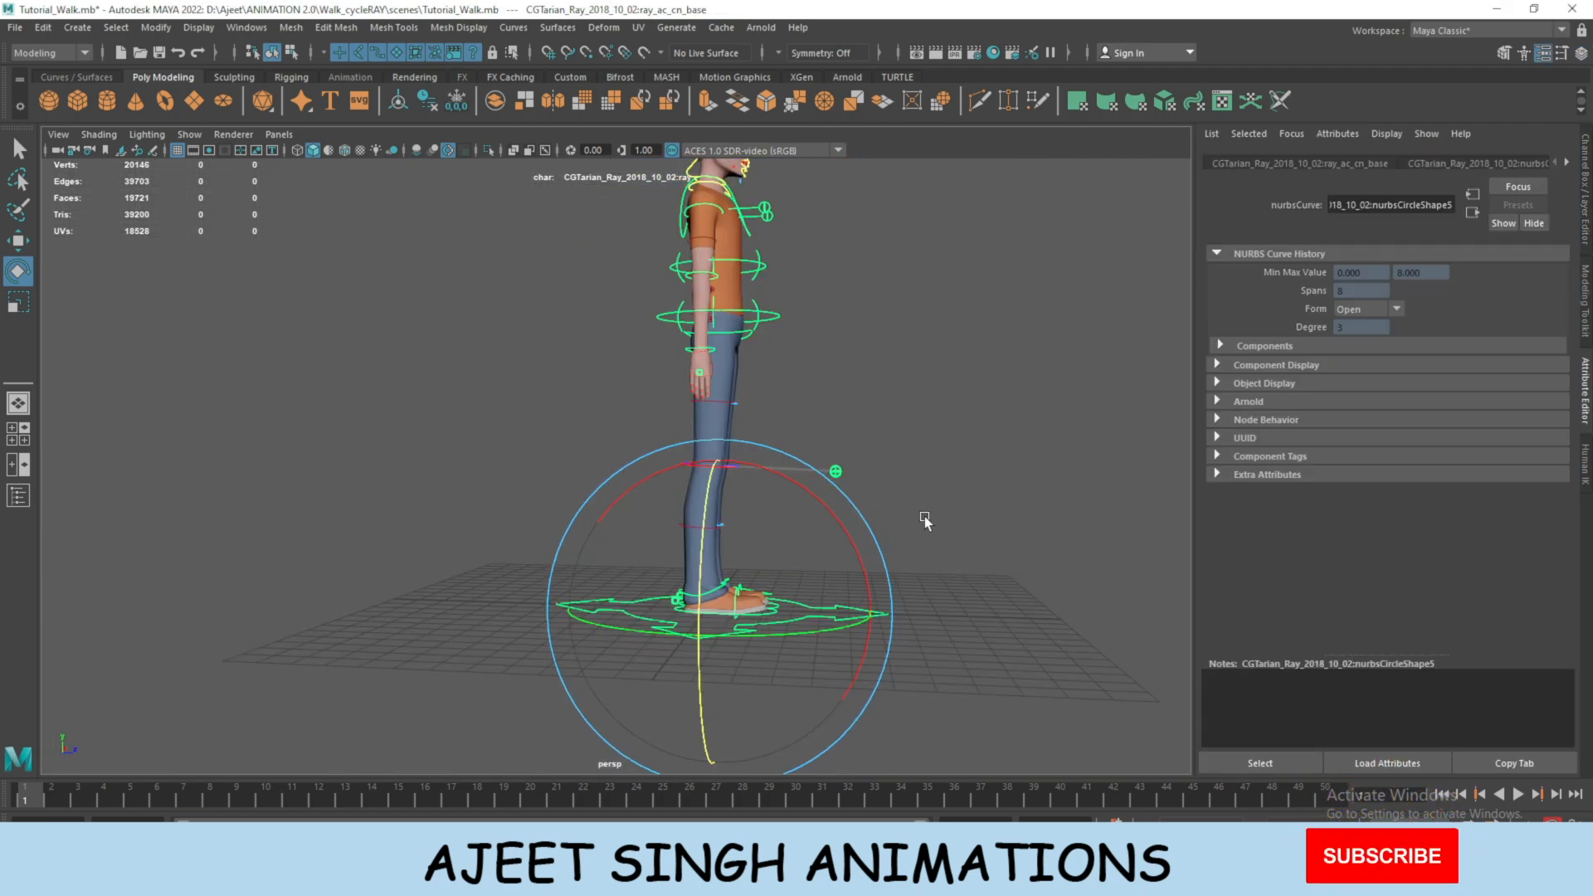
pyautogui.moveTo(925, 473); pyautogui.dragTo(825, 433, button='right')
pyautogui.click(14, 445)
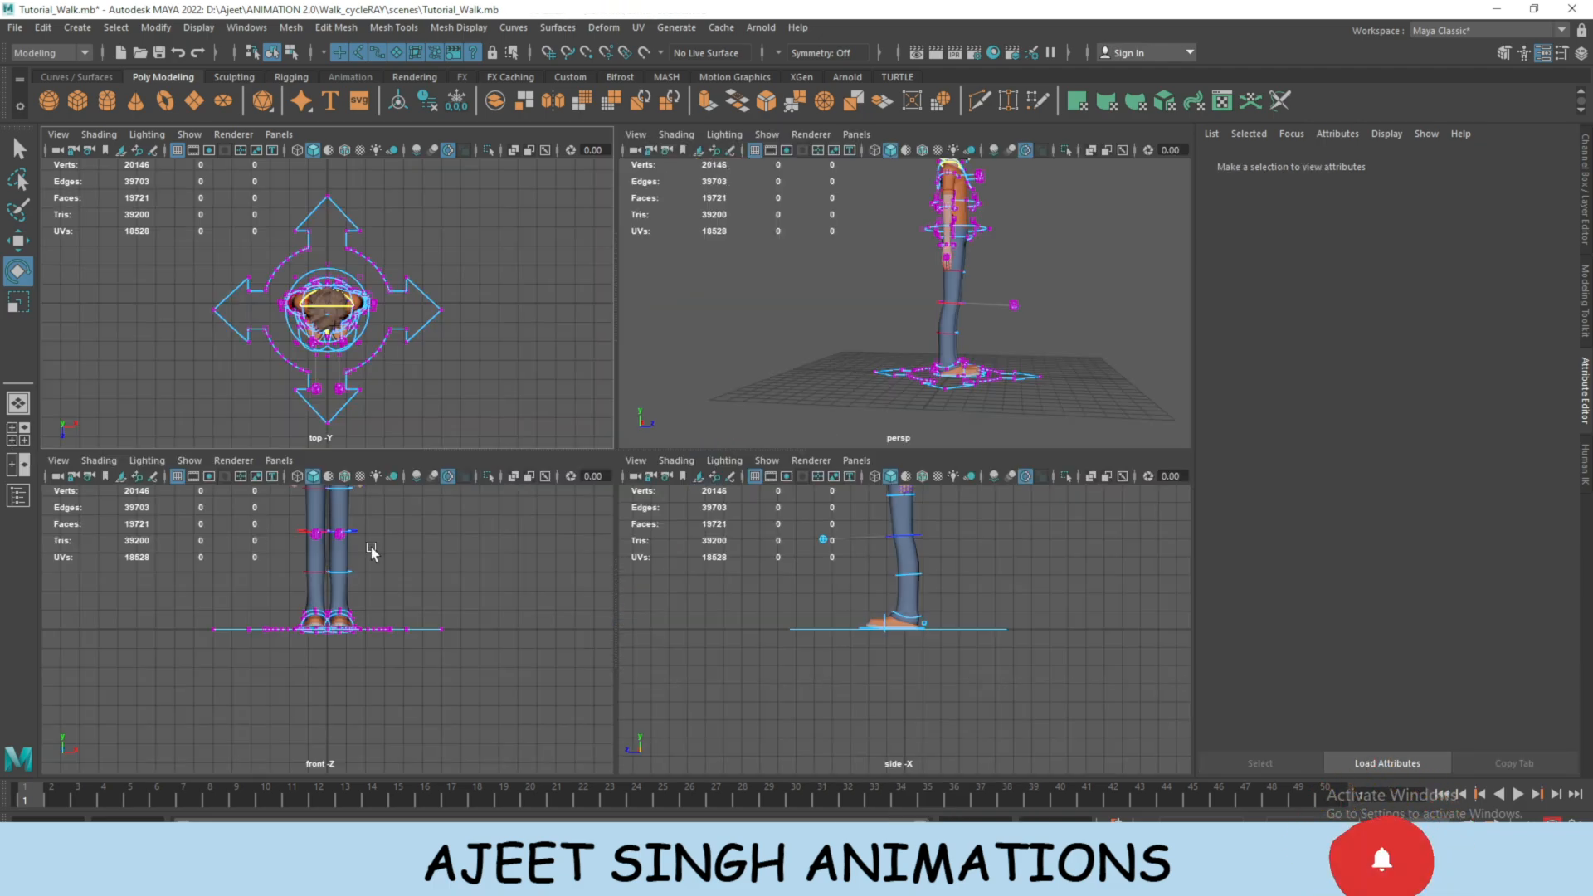
pyautogui.press('space')
pyautogui.keyDown('alt'); pyautogui.moveTo(821, 452); pyautogui.dragTo(805, 619); pyautogui.keyUp('alt')
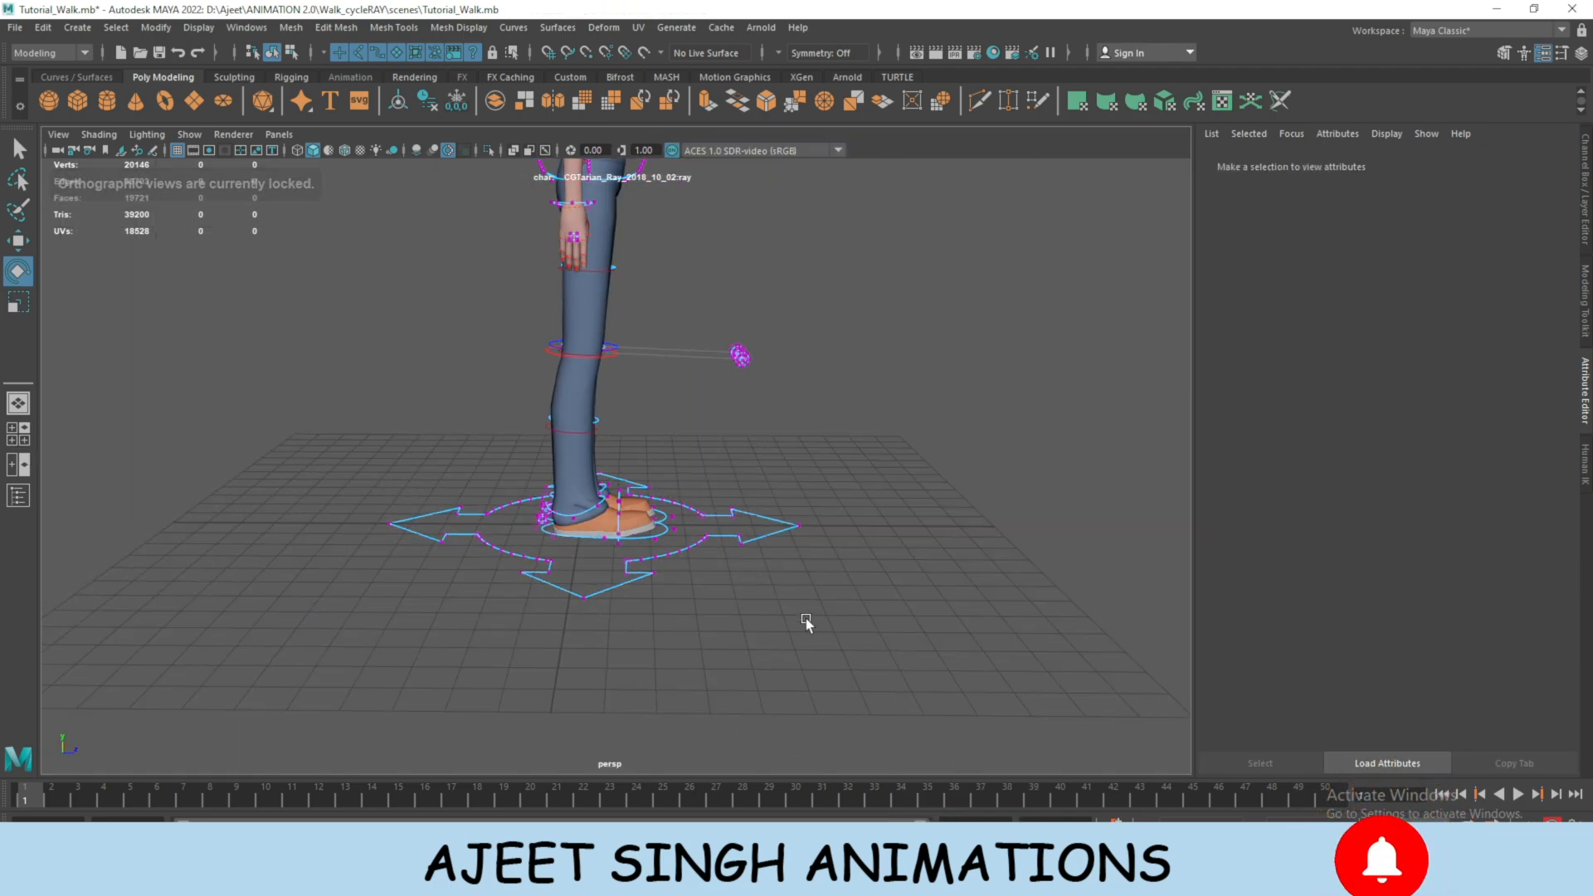
pyautogui.keyDown('alt'); pyautogui.moveTo(756, 553); pyautogui.dragTo(779, 501, button='middle'); pyautogui.keyUp('alt')
pyautogui.keyDown('alt'); pyautogui.moveTo(779, 502); pyautogui.dragTo(740, 610); pyautogui.keyUp('alt')
# Switch to the left orthographic view with the Move tool active and nothing selected, framing the character's body and legs.
pyautogui.moveTo(378, 509); pyautogui.dragTo(549, 659)
pyautogui.press('q')
pyautogui.keyDown('alt'); pyautogui.moveTo(549, 658); pyautogui.dragTo(765, 562); pyautogui.keyUp('alt')
pyautogui.keyDown('alt'); pyautogui.moveTo(830, 675); pyautogui.dragTo(637, 531); pyautogui.keyUp('alt')
pyautogui.press('space')
pyautogui.press('w')
pyautogui.moveTo(639, 497); pyautogui.dragTo(639, 578)
pyautogui.scroll(5, 771, 697)
pyautogui.click(771, 697)
pyautogui.scroll(-2, 772, 699)
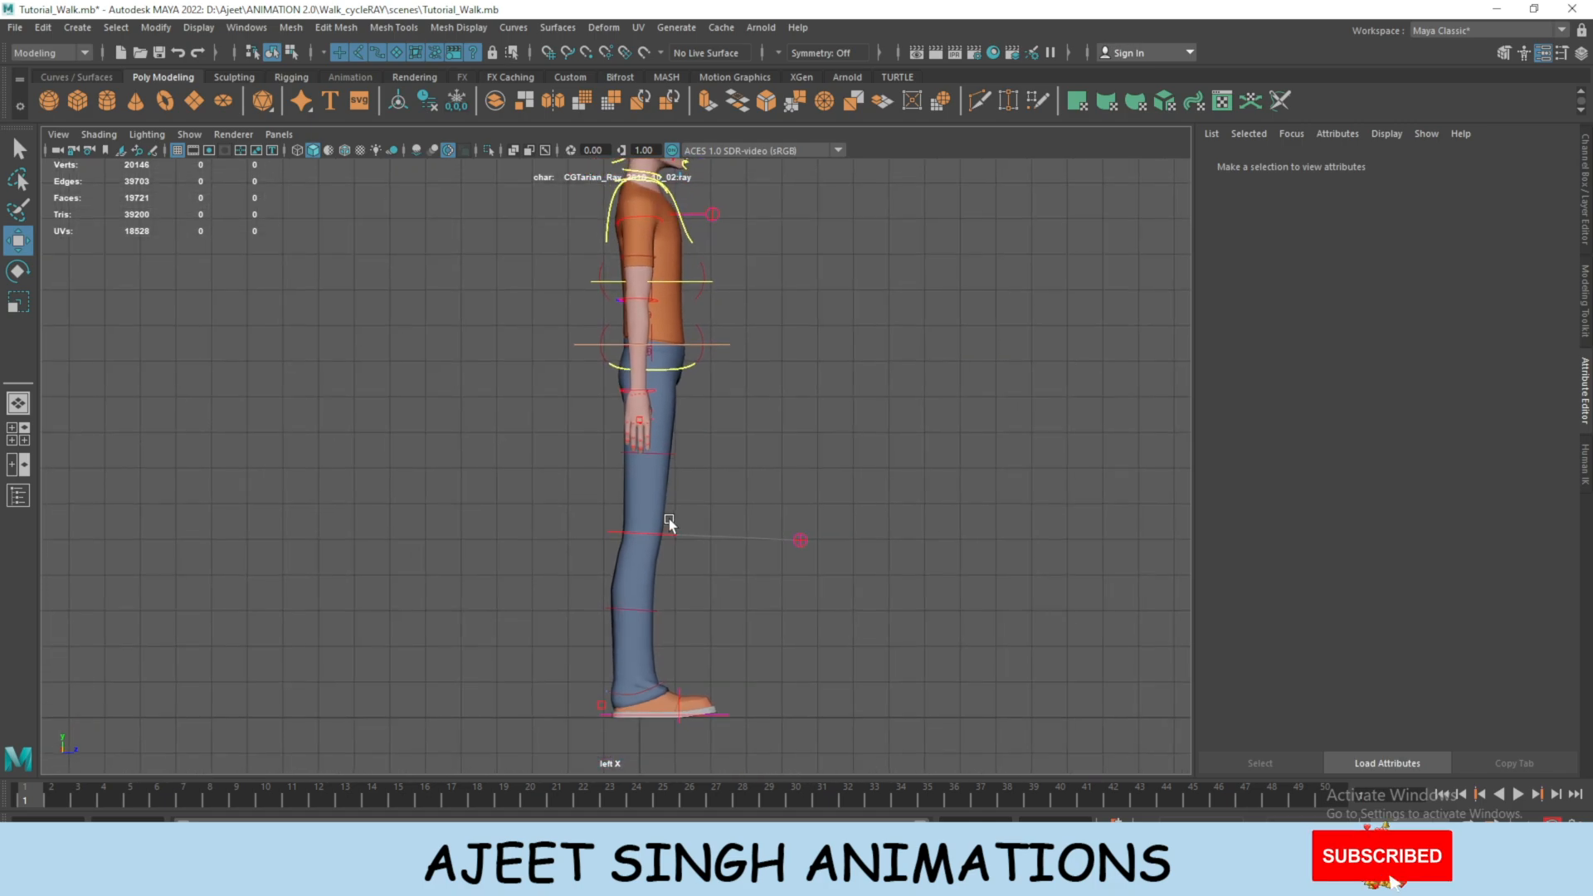
# Lower the upper-body control to bend the knees, and move the right foot IK control forward into a stride.
pyautogui.click(705, 359)
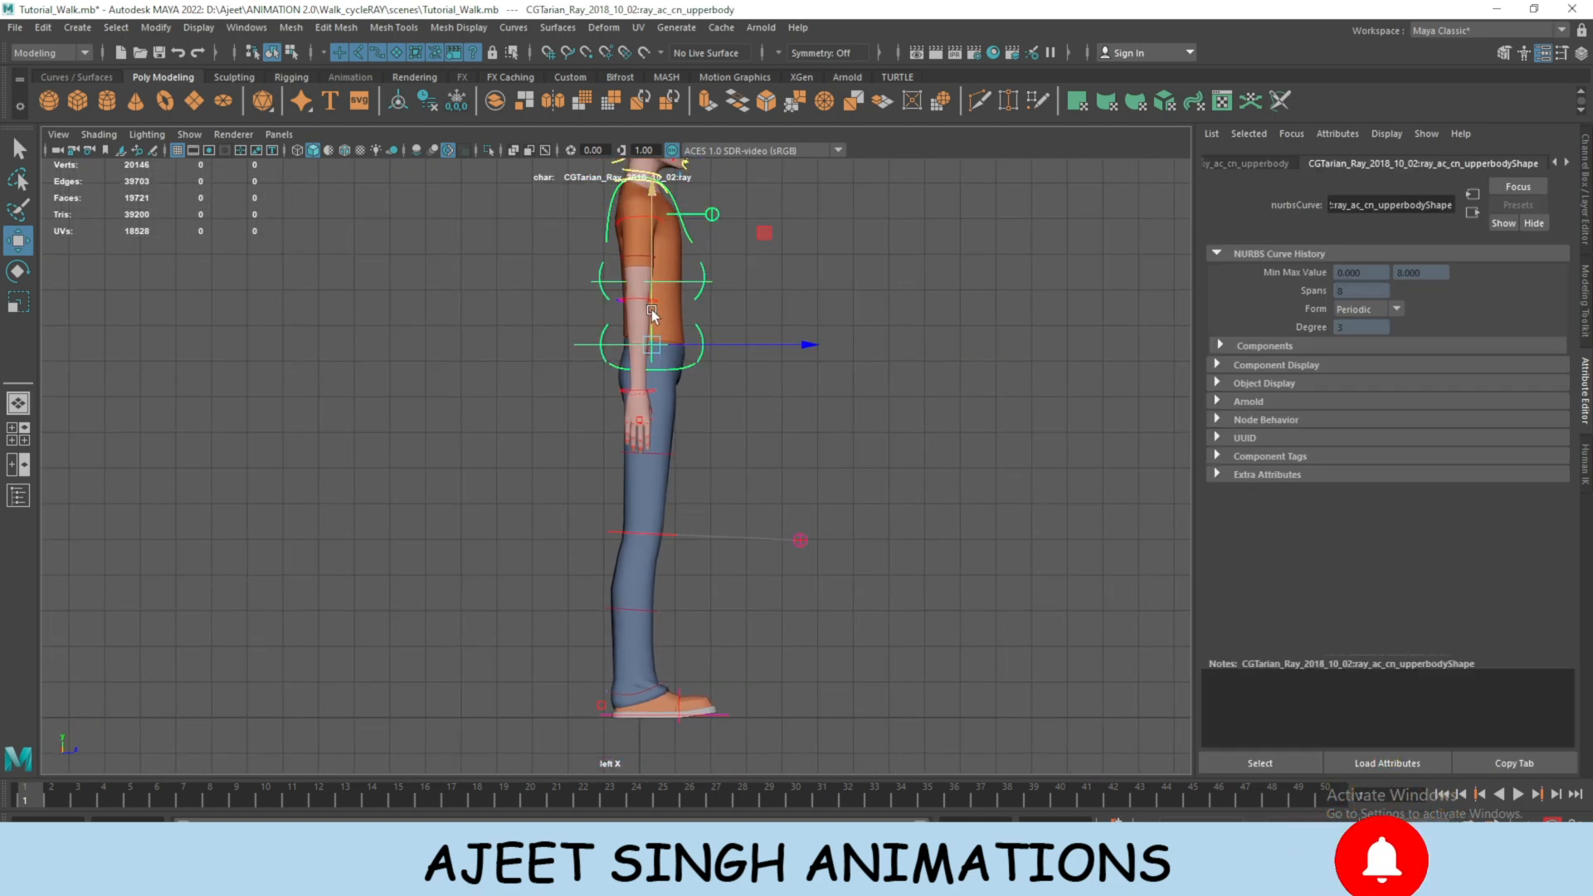
pyautogui.moveTo(650, 310); pyautogui.dragTo(655, 329)
pyautogui.click(723, 711)
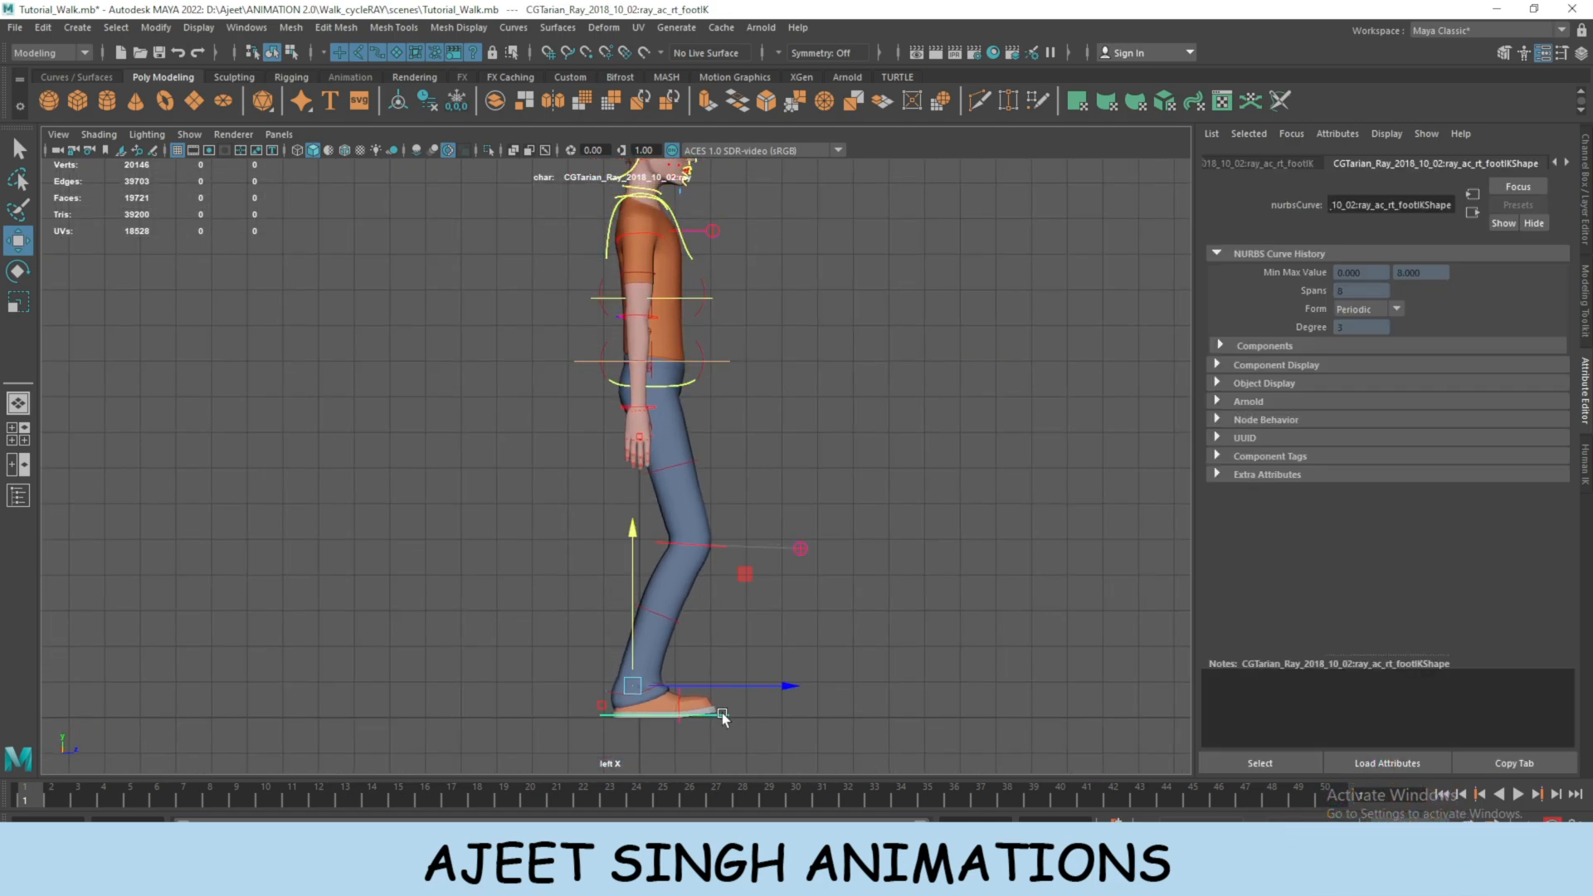
pyautogui.moveTo(730, 688); pyautogui.dragTo(845, 724)
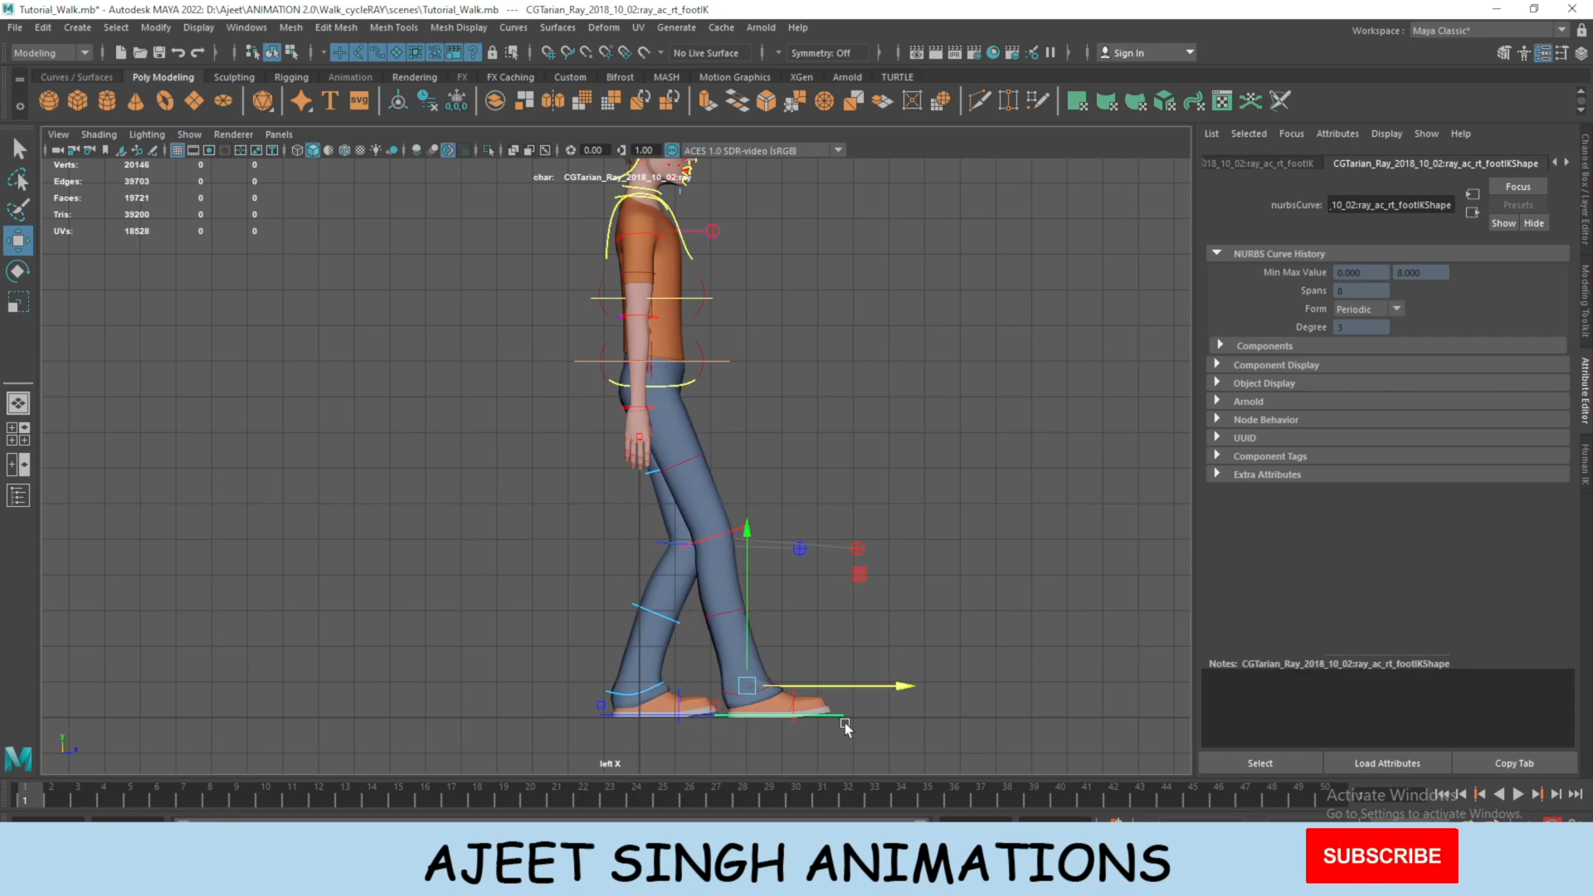
# Disable Auto Stretch on the right foot IK control by setting it to 0.
pyautogui.hotkey('ctrl', 'a')
pyautogui.doubleClick(1528, 366)
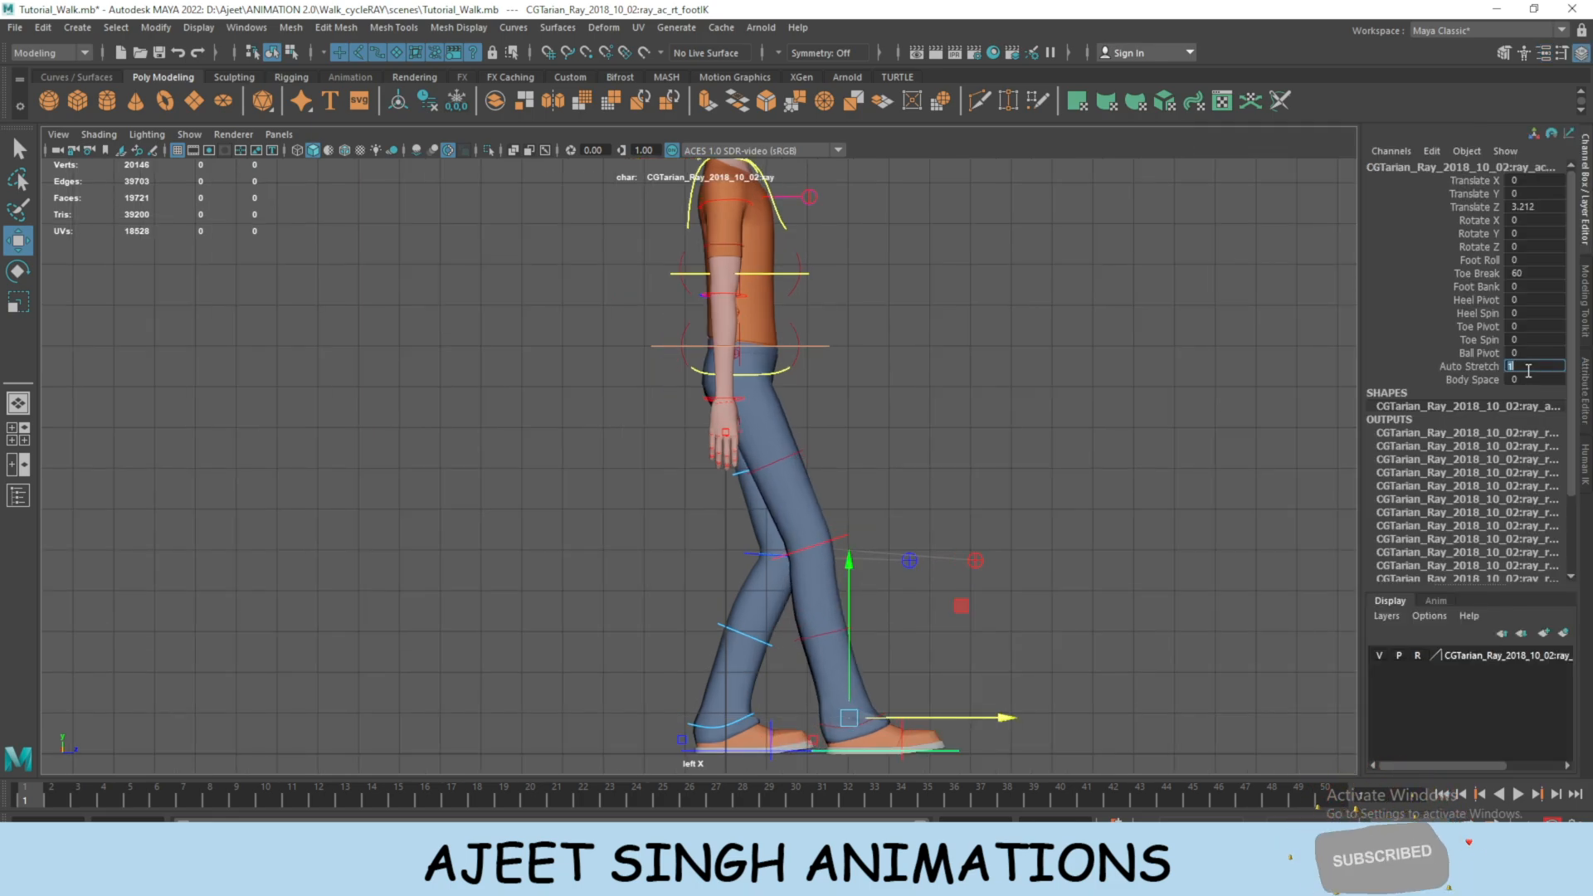
pyautogui.write('0')
pyautogui.press('Return')
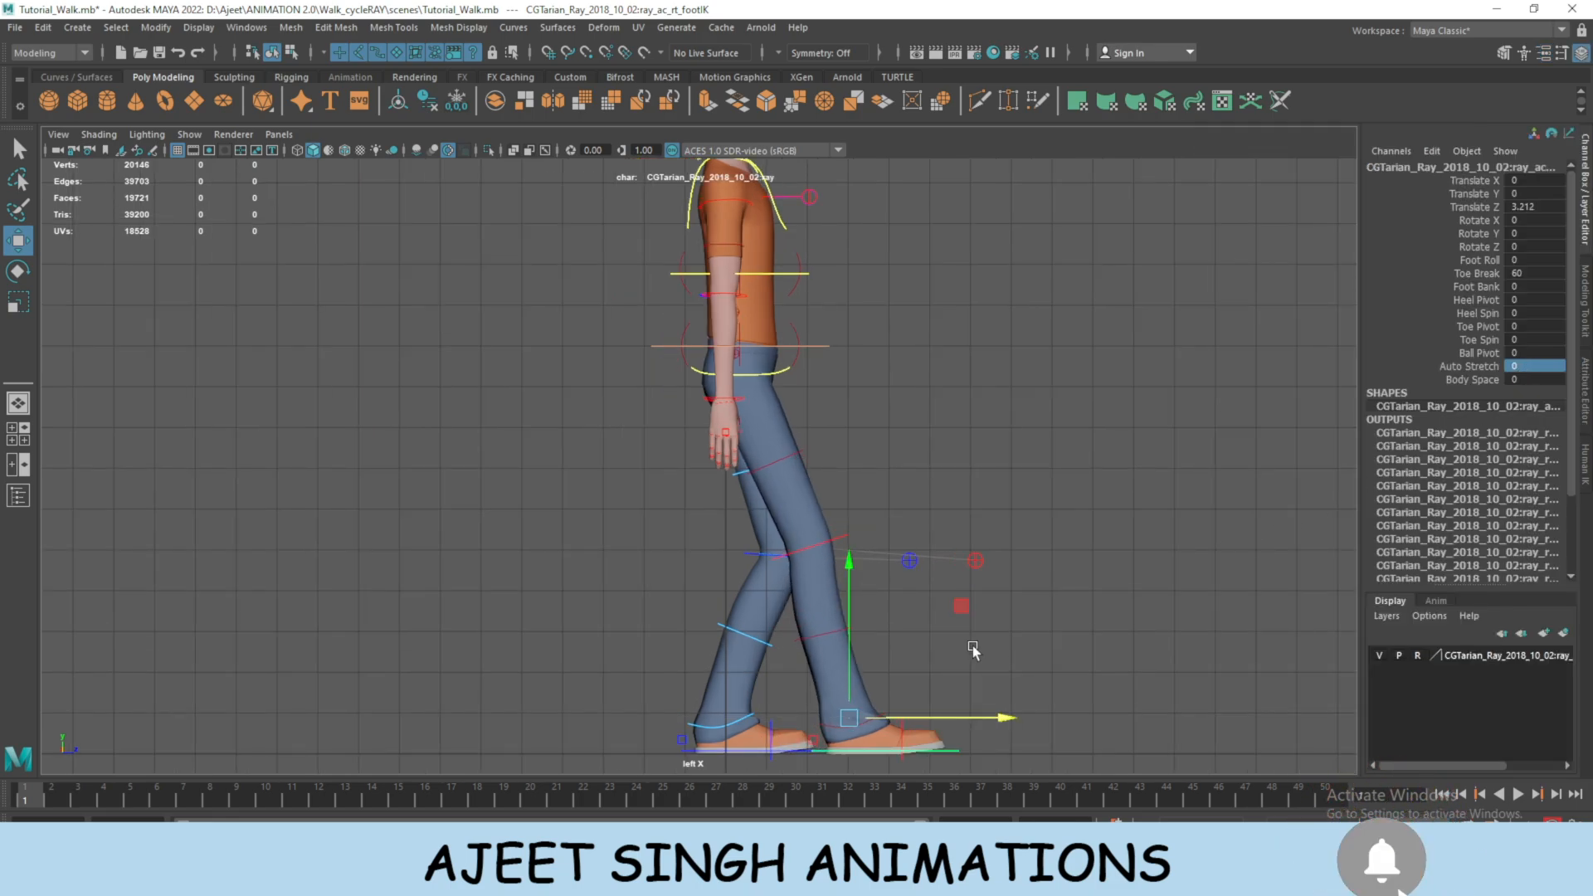
# Move the left foot IK control back to about -3.07 in Translate Z, and lower the upper-body control to about -1.055.
pyautogui.click(729, 751)
pyautogui.moveTo(730, 718); pyautogui.dragTo(644, 729)
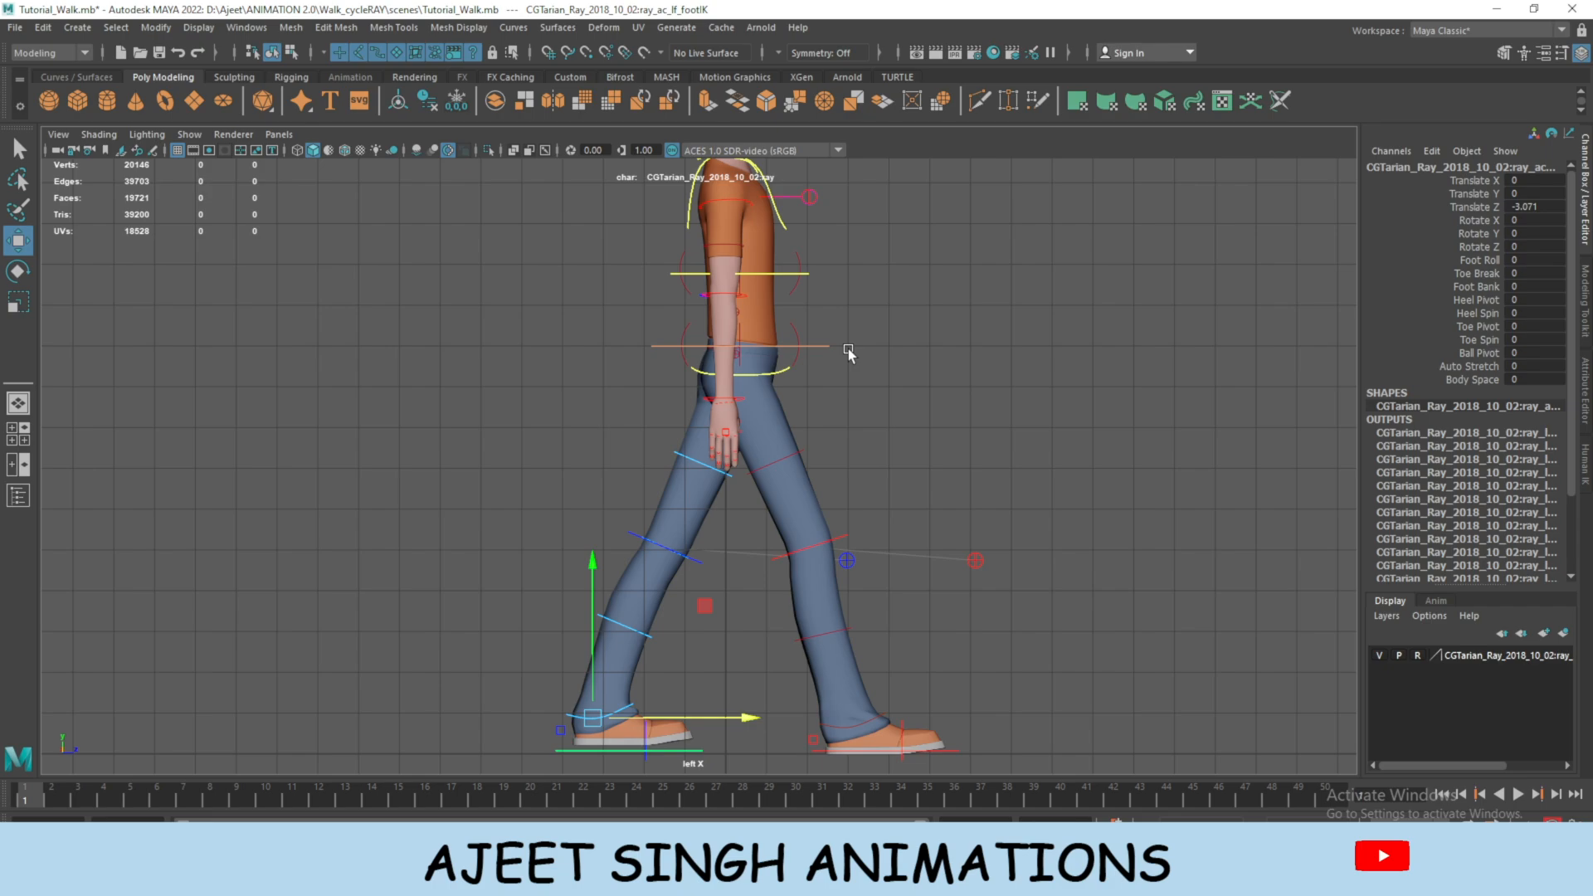
pyautogui.click(815, 344)
pyautogui.moveTo(740, 301); pyautogui.dragTo(735, 322)
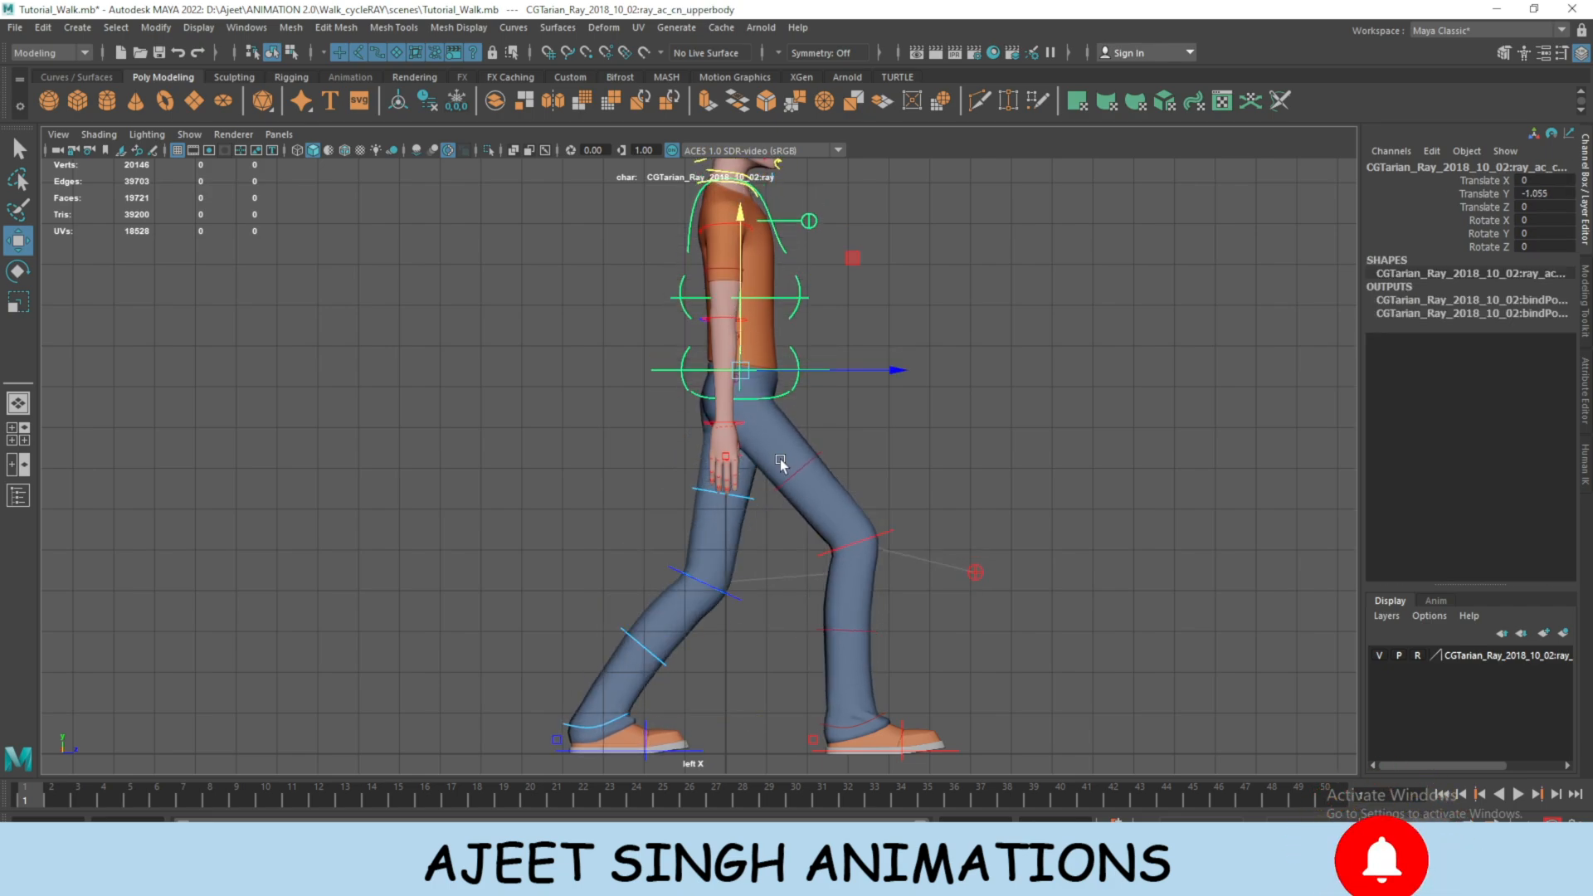
# Lean the torso forward by rotating the upper-body control about 7 degrees in X.
pyautogui.scroll(-3, 799, 384)
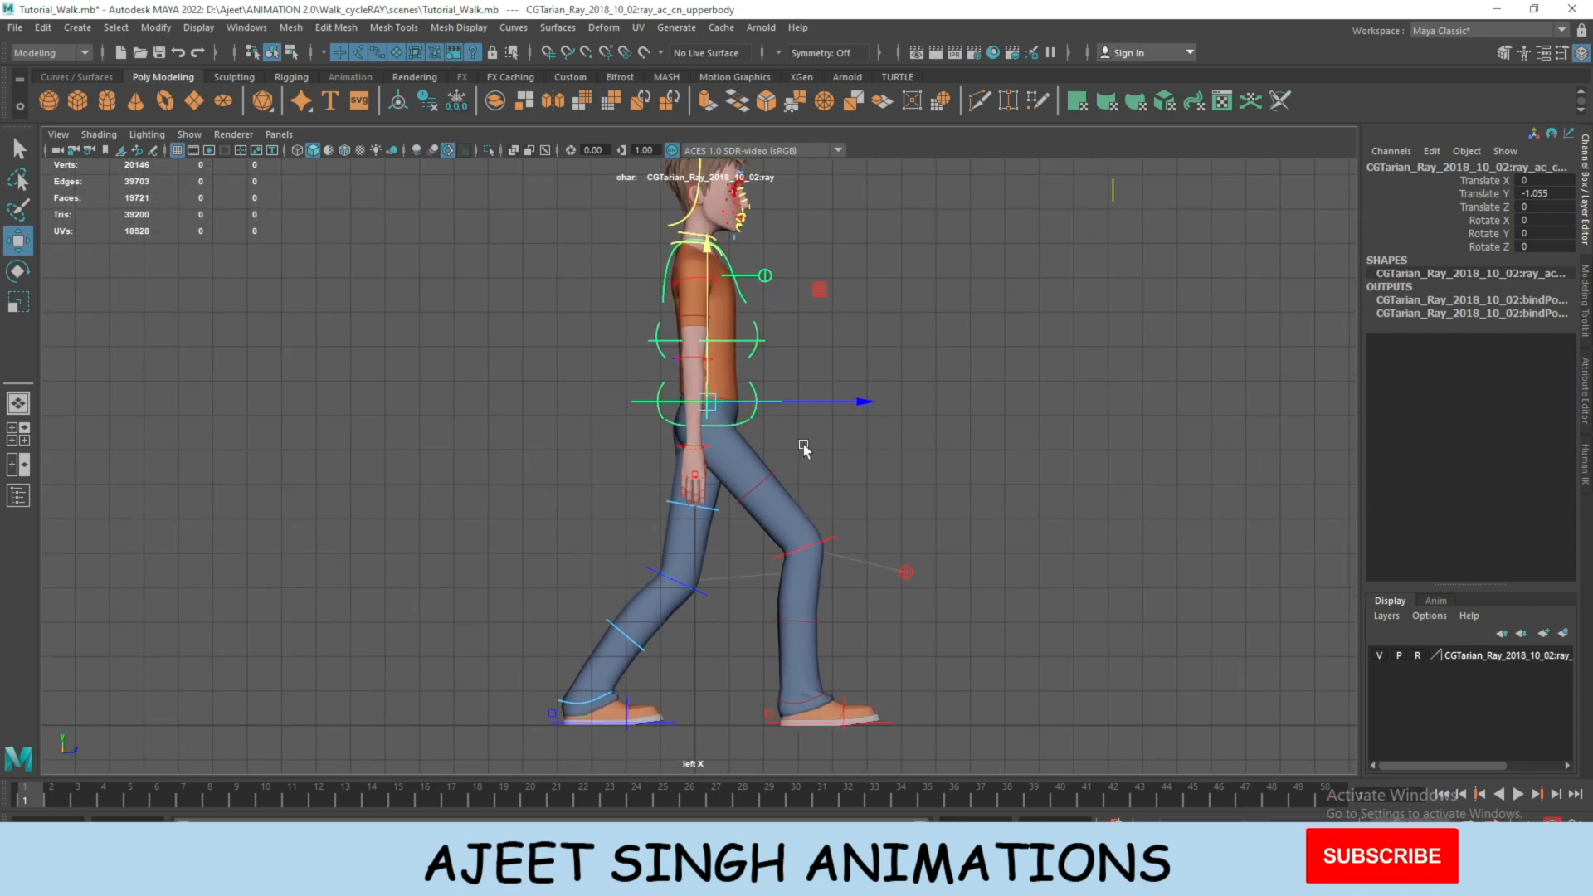
pyautogui.keyDown('alt'); pyautogui.moveTo(843, 685); pyautogui.dragTo(858, 702, button='middle'); pyautogui.keyUp('alt')
pyautogui.click(848, 724)
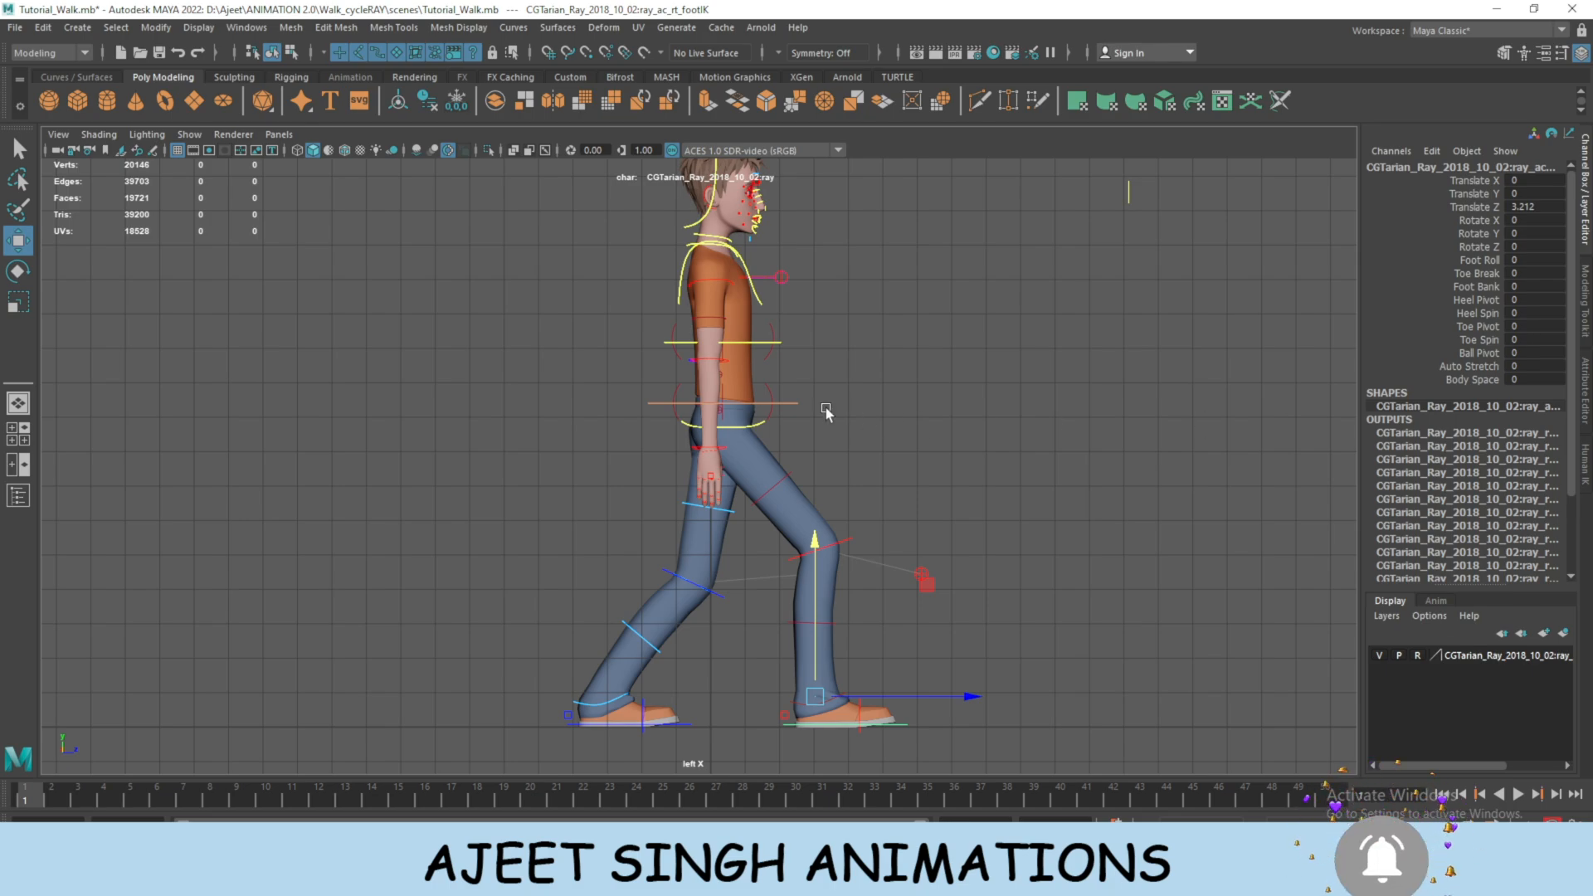
pyautogui.press('e')
pyautogui.click(790, 402)
pyautogui.click(786, 400)
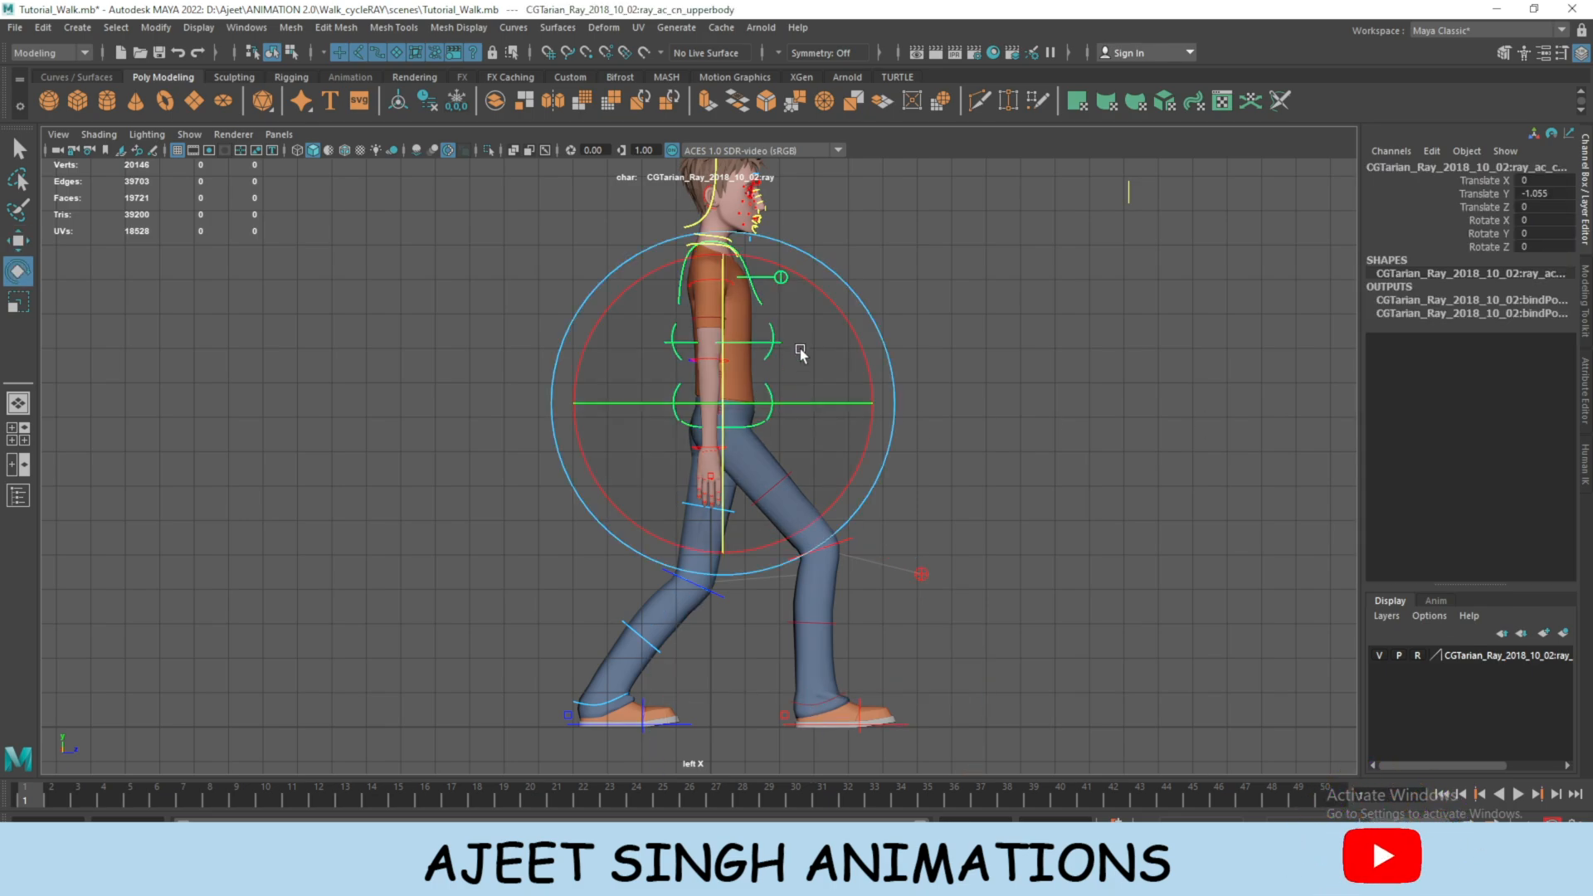
pyautogui.moveTo(853, 335)
pyautogui.mouseDown()
pyautogui.moveTo(867, 399)
pyautogui.moveTo(855, 354)
pyautogui.mouseUp()
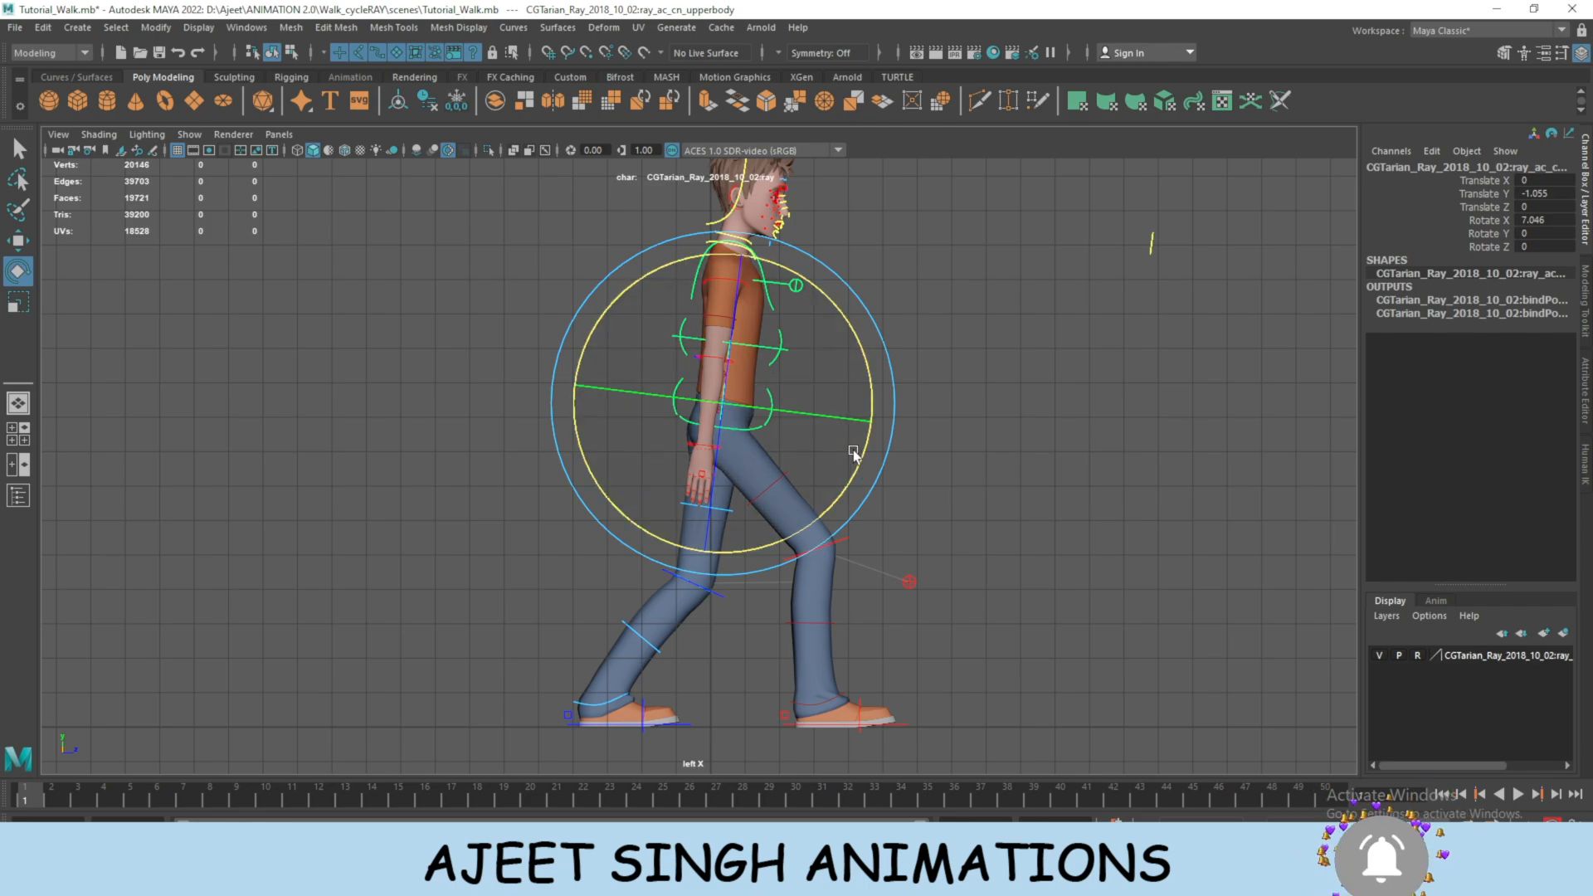
# Raise the front foot's toes with Heel Pivot, and lift the back foot's heel with a Ball Pivot of 38.
pyautogui.click(843, 720)
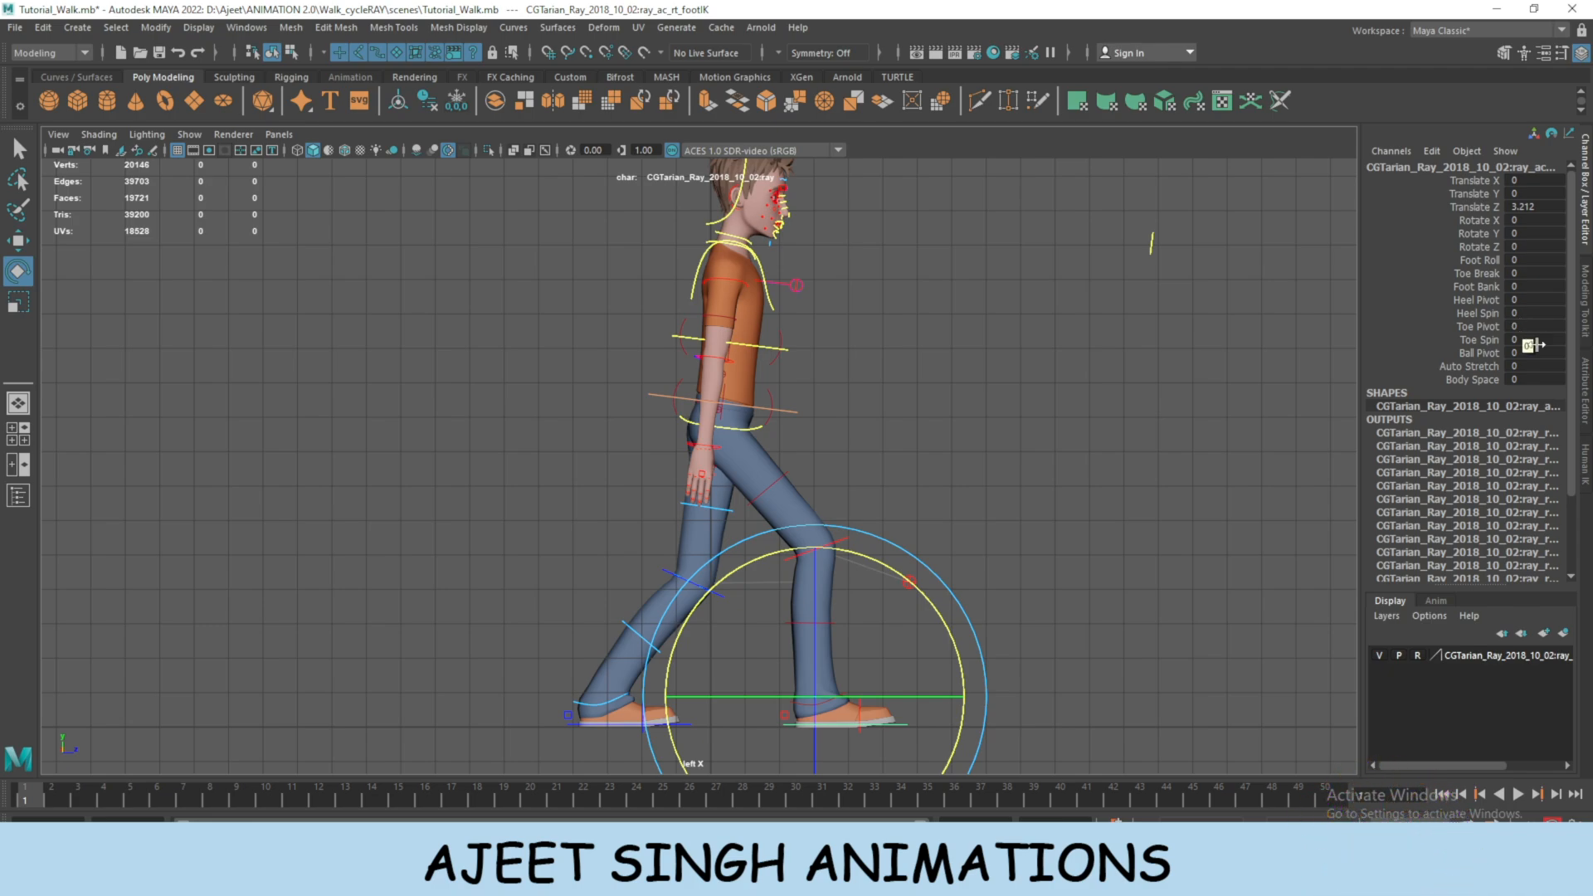
pyautogui.moveTo(1527, 301)
pyautogui.mouseDown()
pyautogui.moveTo(1491, 300)
pyautogui.moveTo(1505, 300)
pyautogui.mouseUp()
pyautogui.click(584, 724)
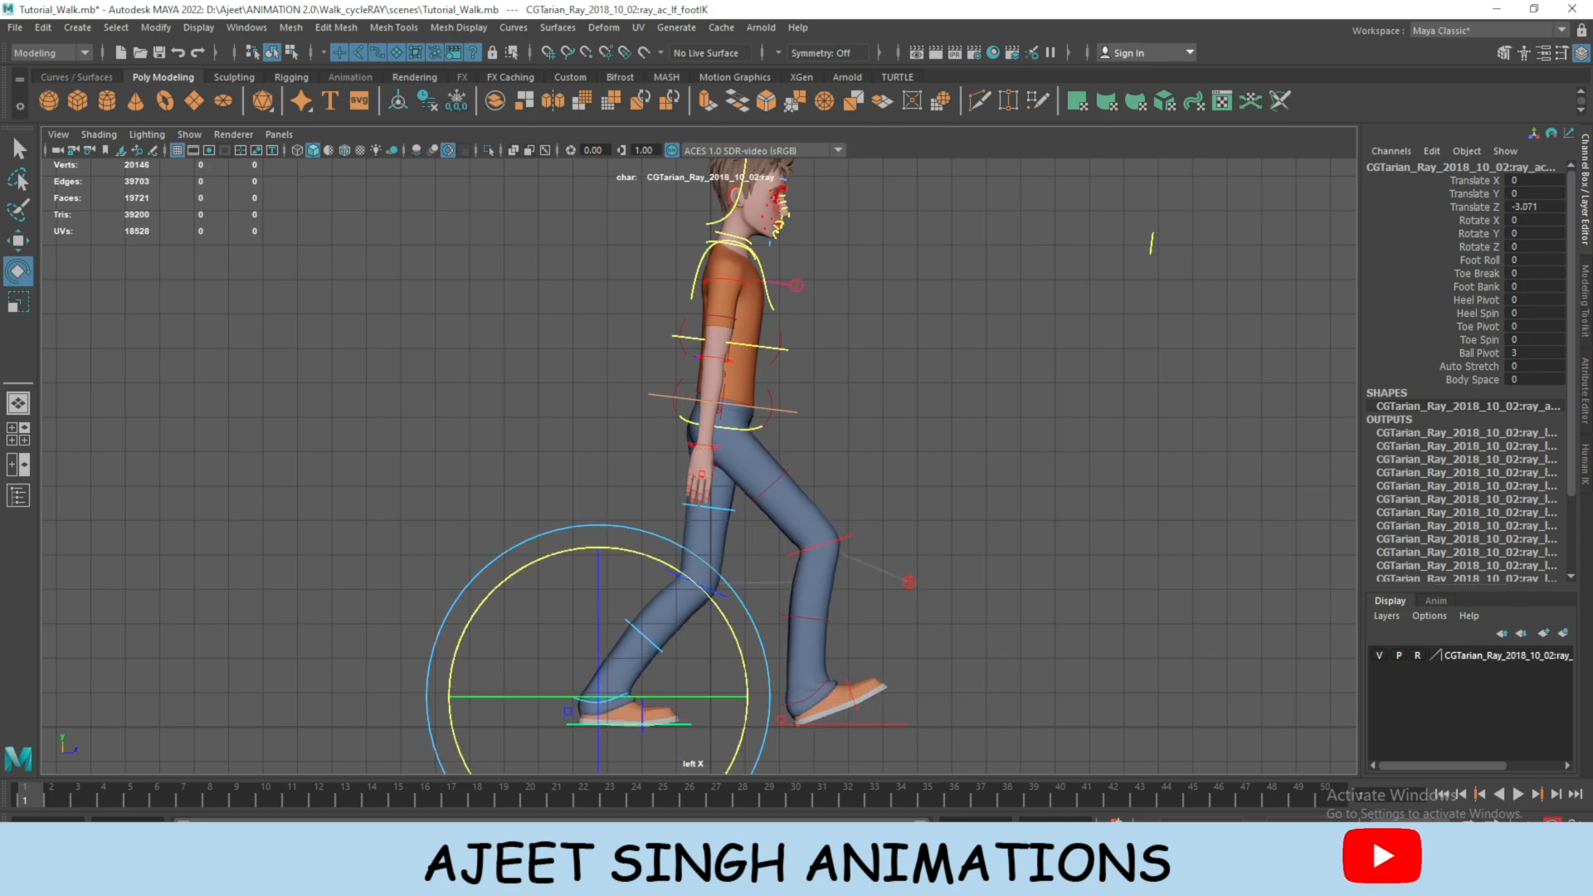
pyautogui.moveTo(1527, 354); pyautogui.dragTo(1558, 354)
# Move the left foot IK control farther back to lengthen the stride.
pyautogui.scroll(1, 422, 699)
pyautogui.keyDown('alt'); pyautogui.moveTo(422, 699); pyautogui.dragTo(515, 610, button='middle'); pyautogui.keyUp('alt')
pyautogui.press('w')
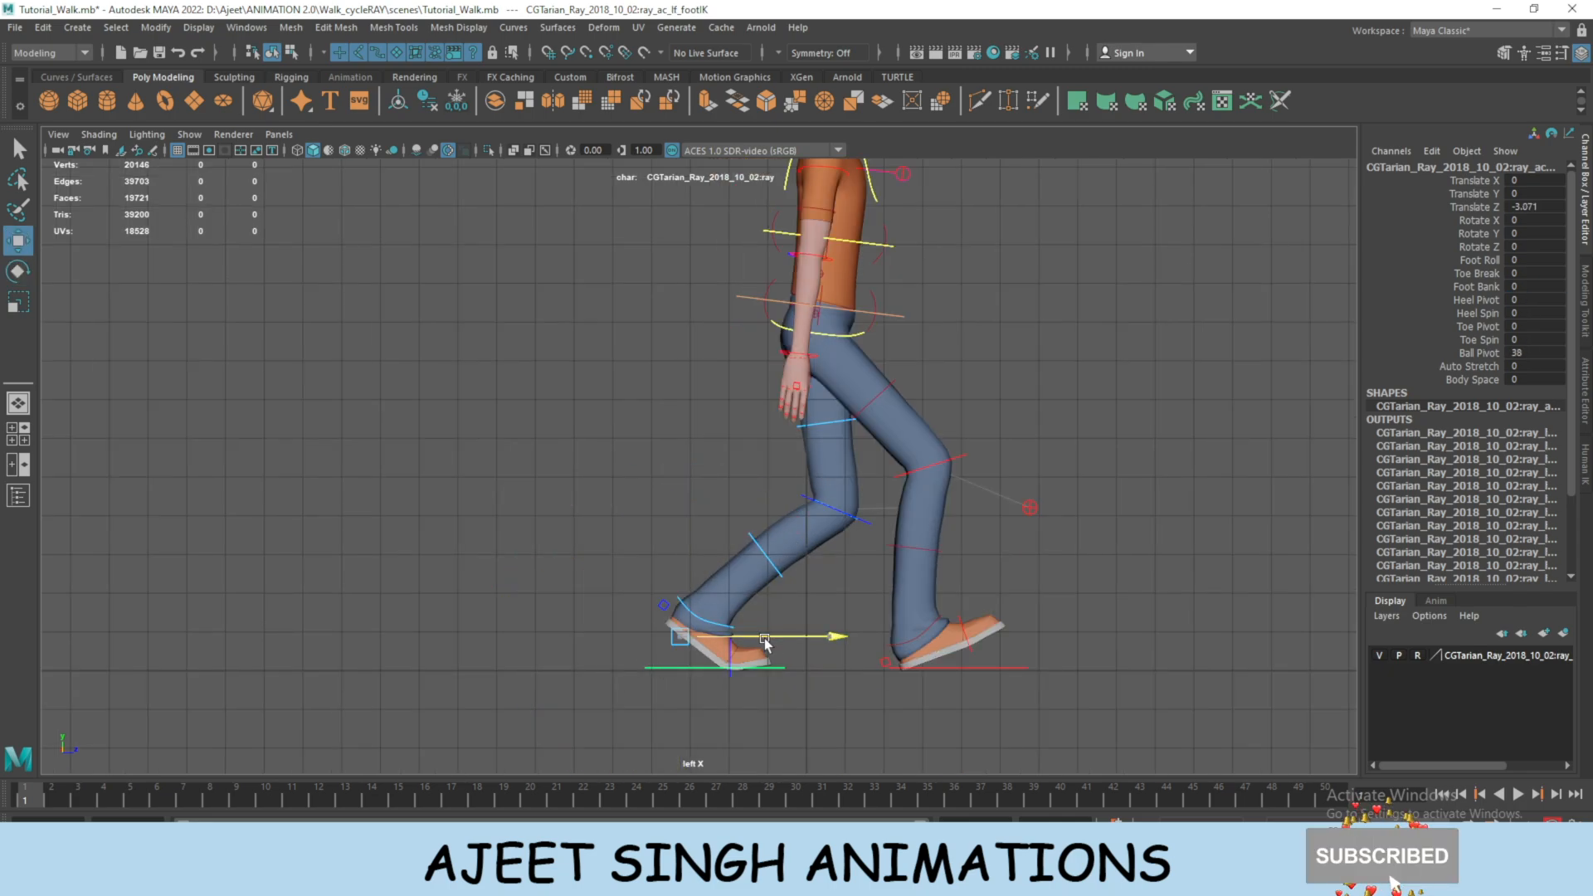
pyautogui.moveTo(764, 638); pyautogui.dragTo(680, 637)
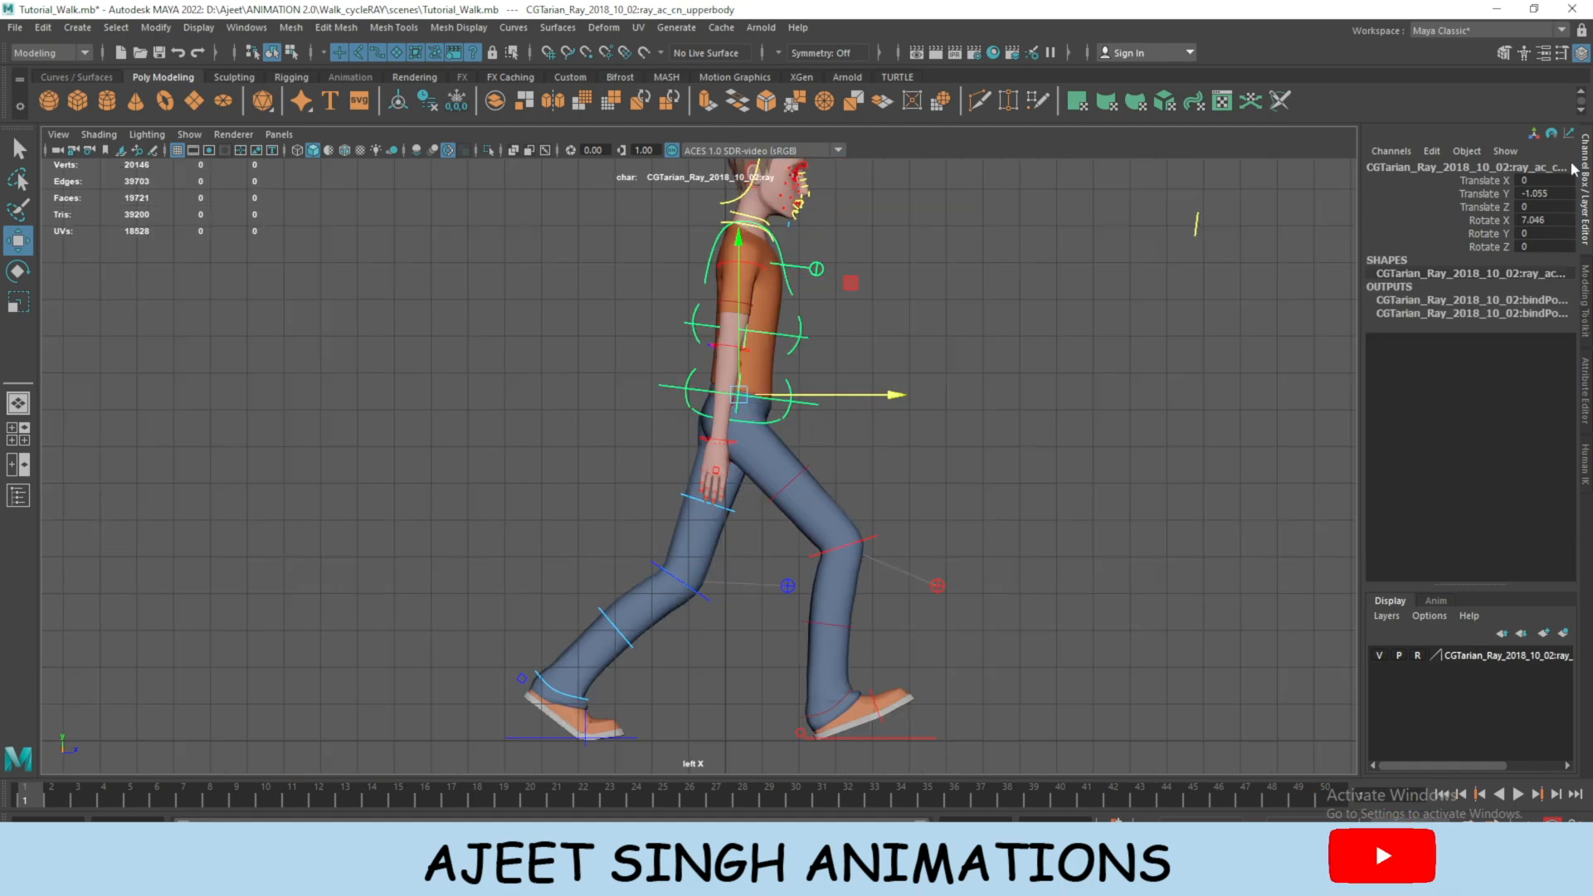
# Set the upper-body control's Translate Y to -1, and move the right foot IK control farther forward.
pyautogui.doubleClick(1541, 195)
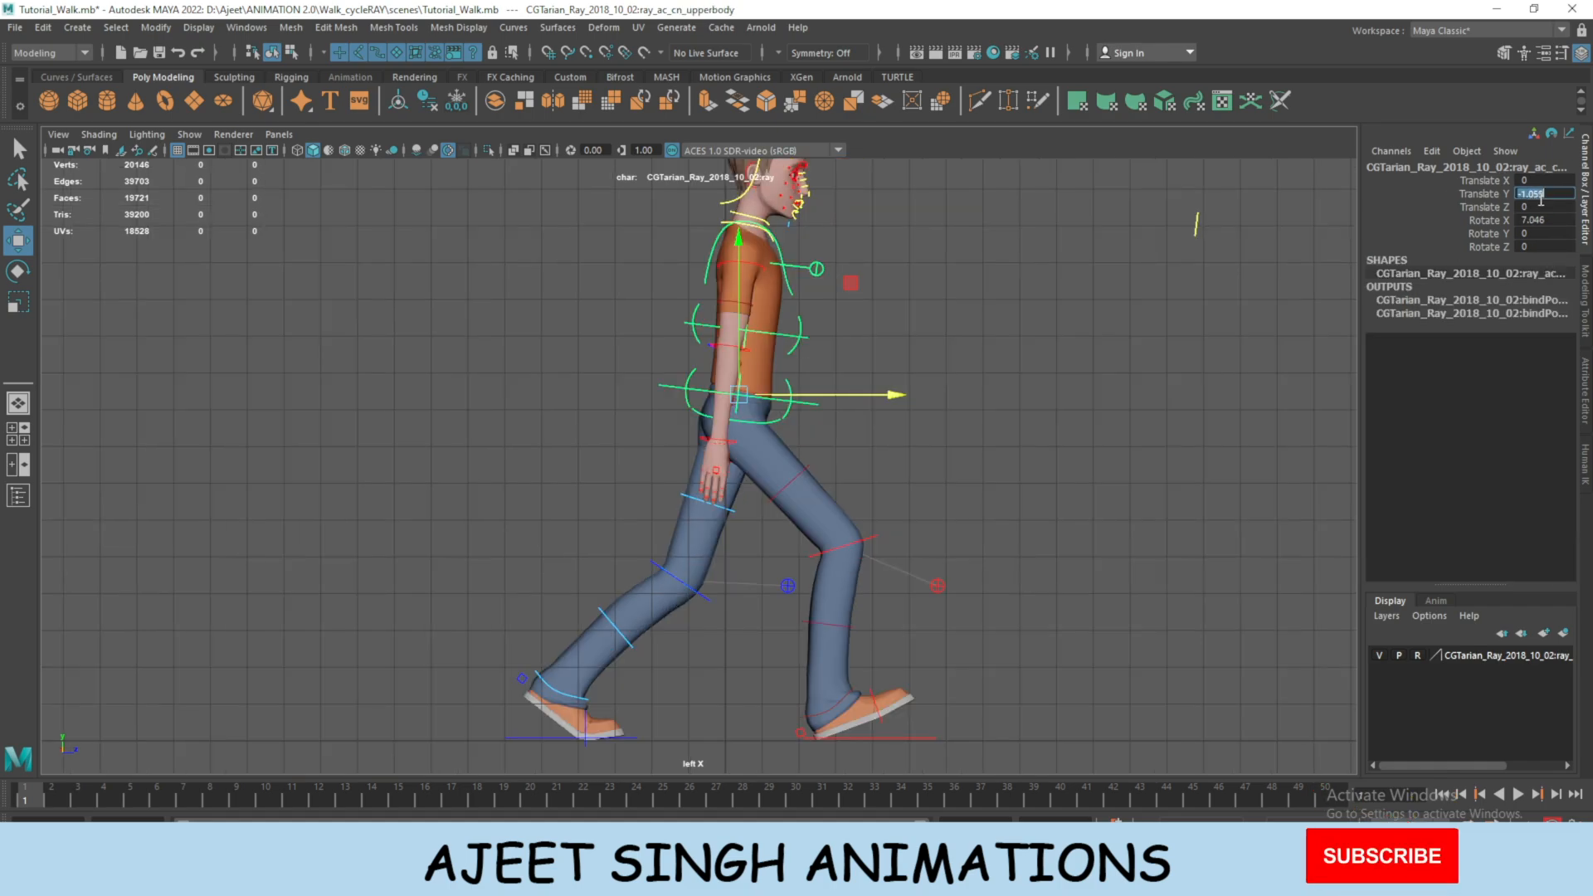
pyautogui.press('Return')
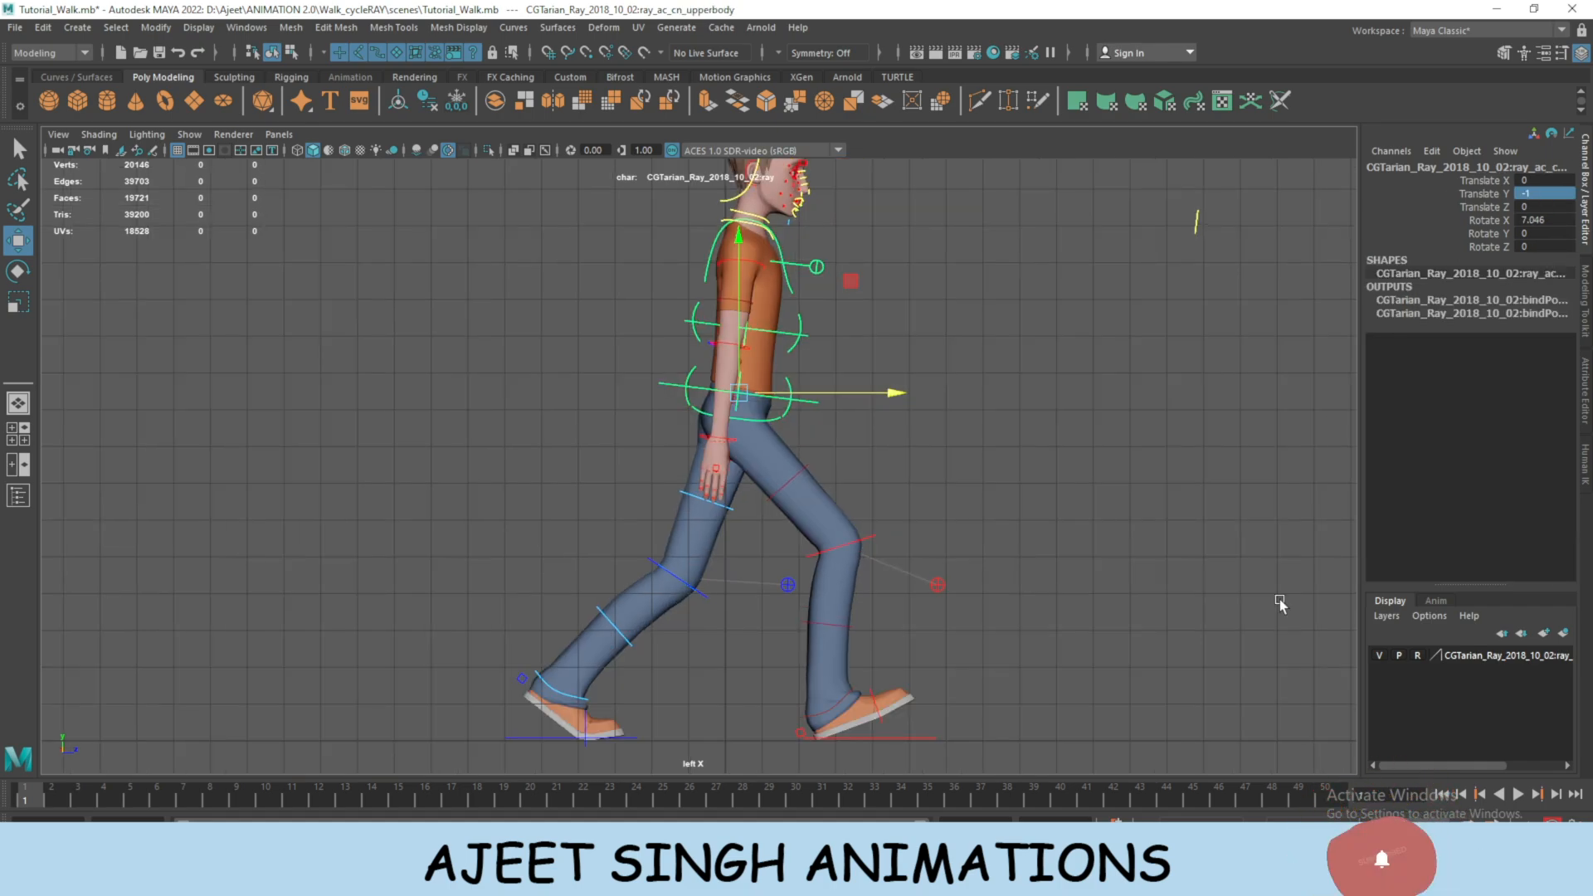
pyautogui.click(904, 735)
pyautogui.moveTo(923, 709); pyautogui.dragTo(991, 721)
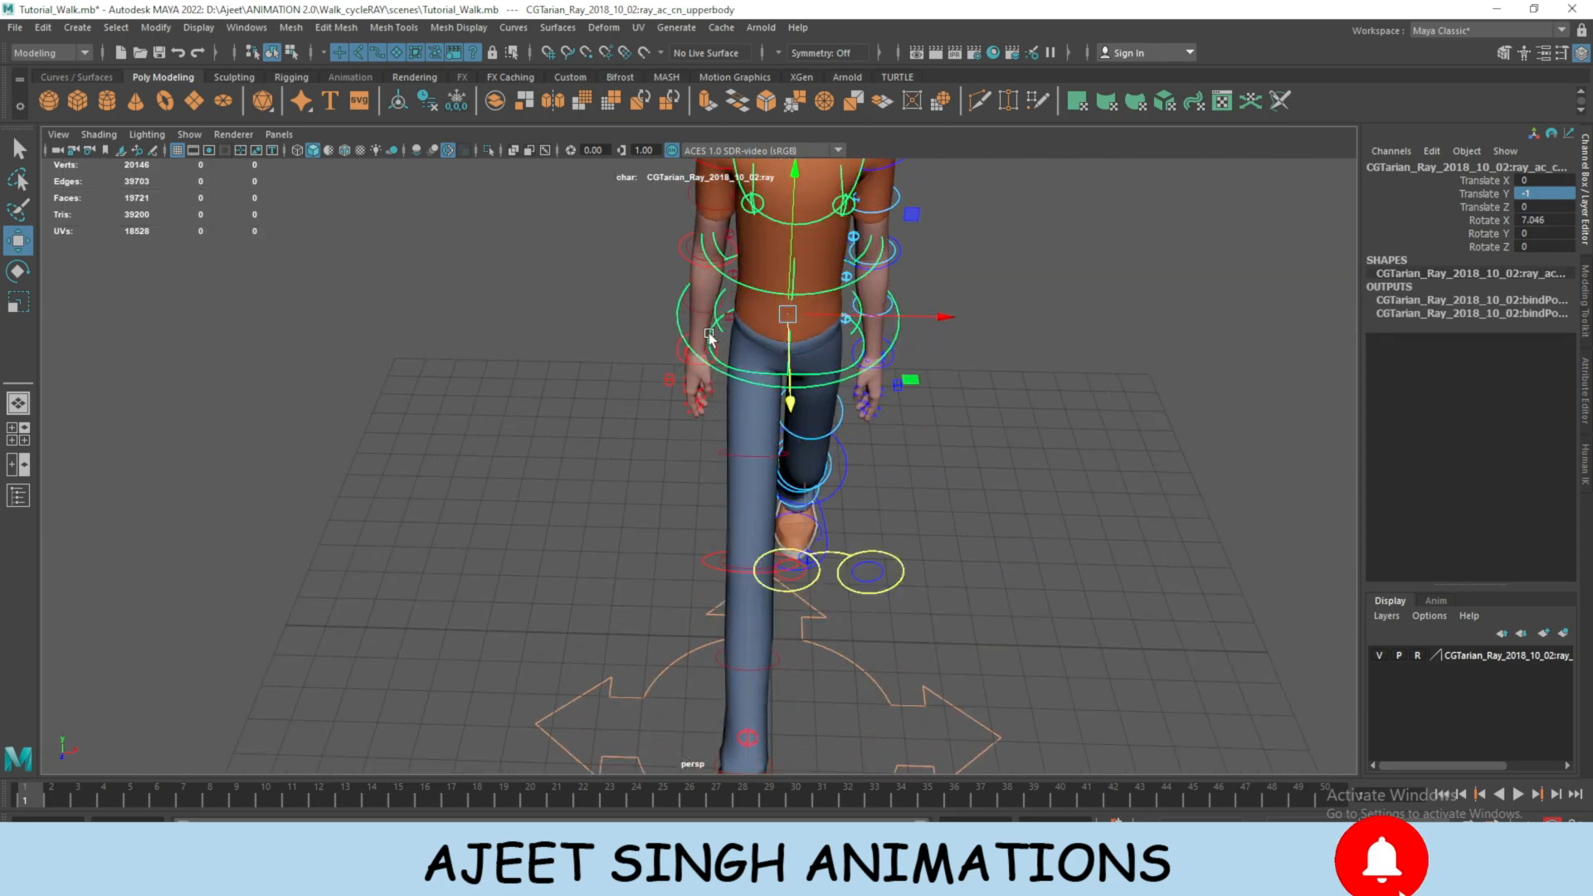
# Shift the upper-body control sideways toward the front leg, setting its Translate X to -0.2.
pyautogui.scroll(3, 688, 556)
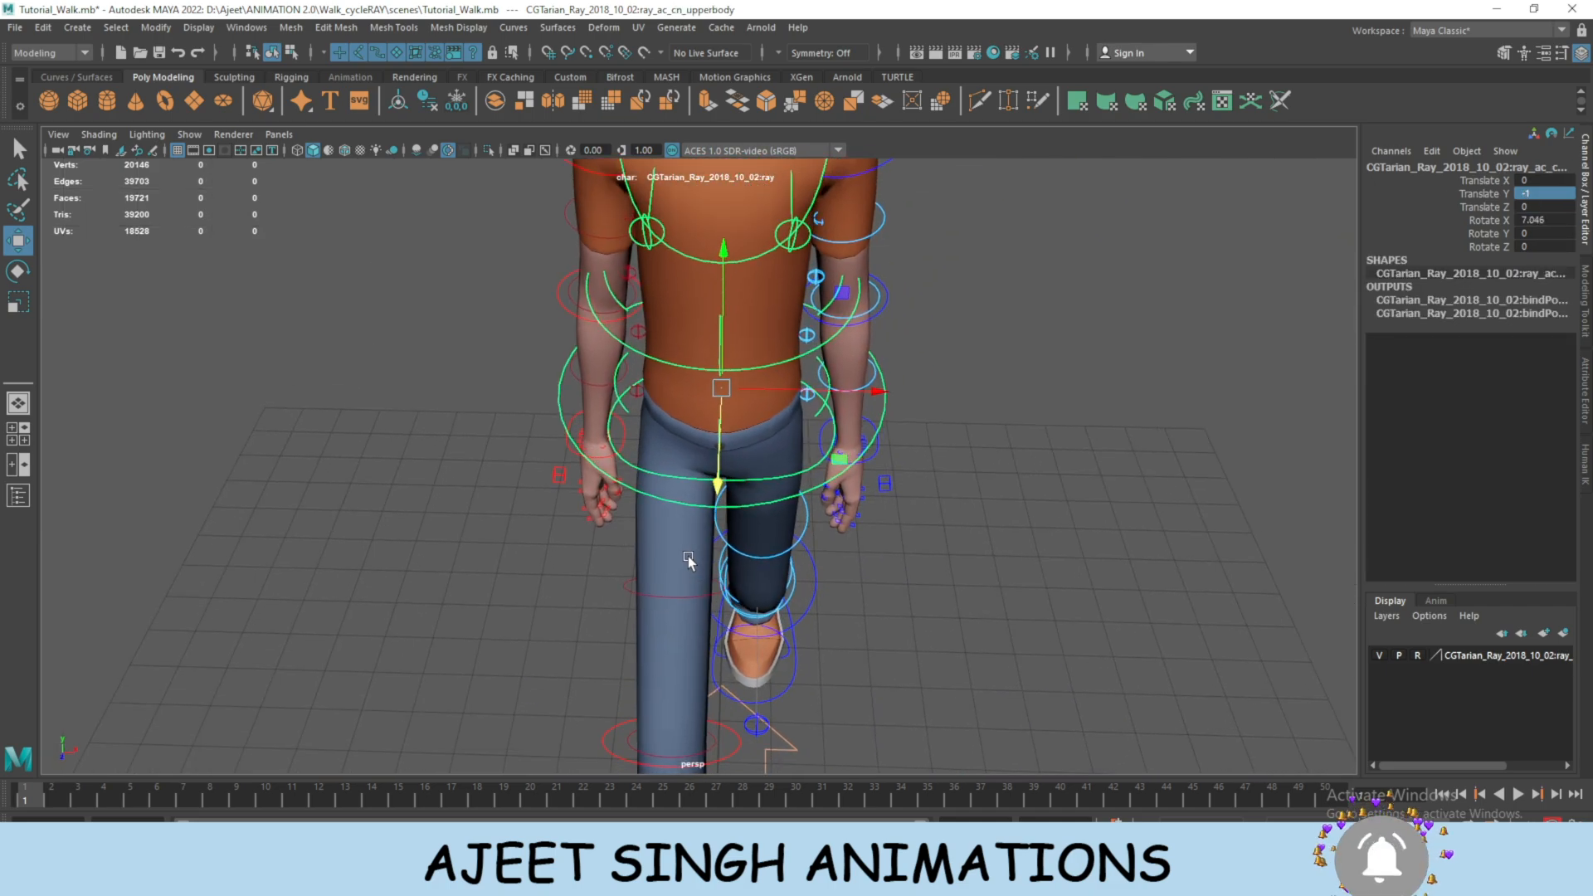
pyautogui.keyDown('alt'); pyautogui.moveTo(688, 556); pyautogui.dragTo(725, 433); pyautogui.keyUp('alt')
pyautogui.scroll(1, 725, 433)
pyautogui.moveTo(792, 368); pyautogui.dragTo(789, 367)
pyautogui.hotkey('ctrl', 'z')
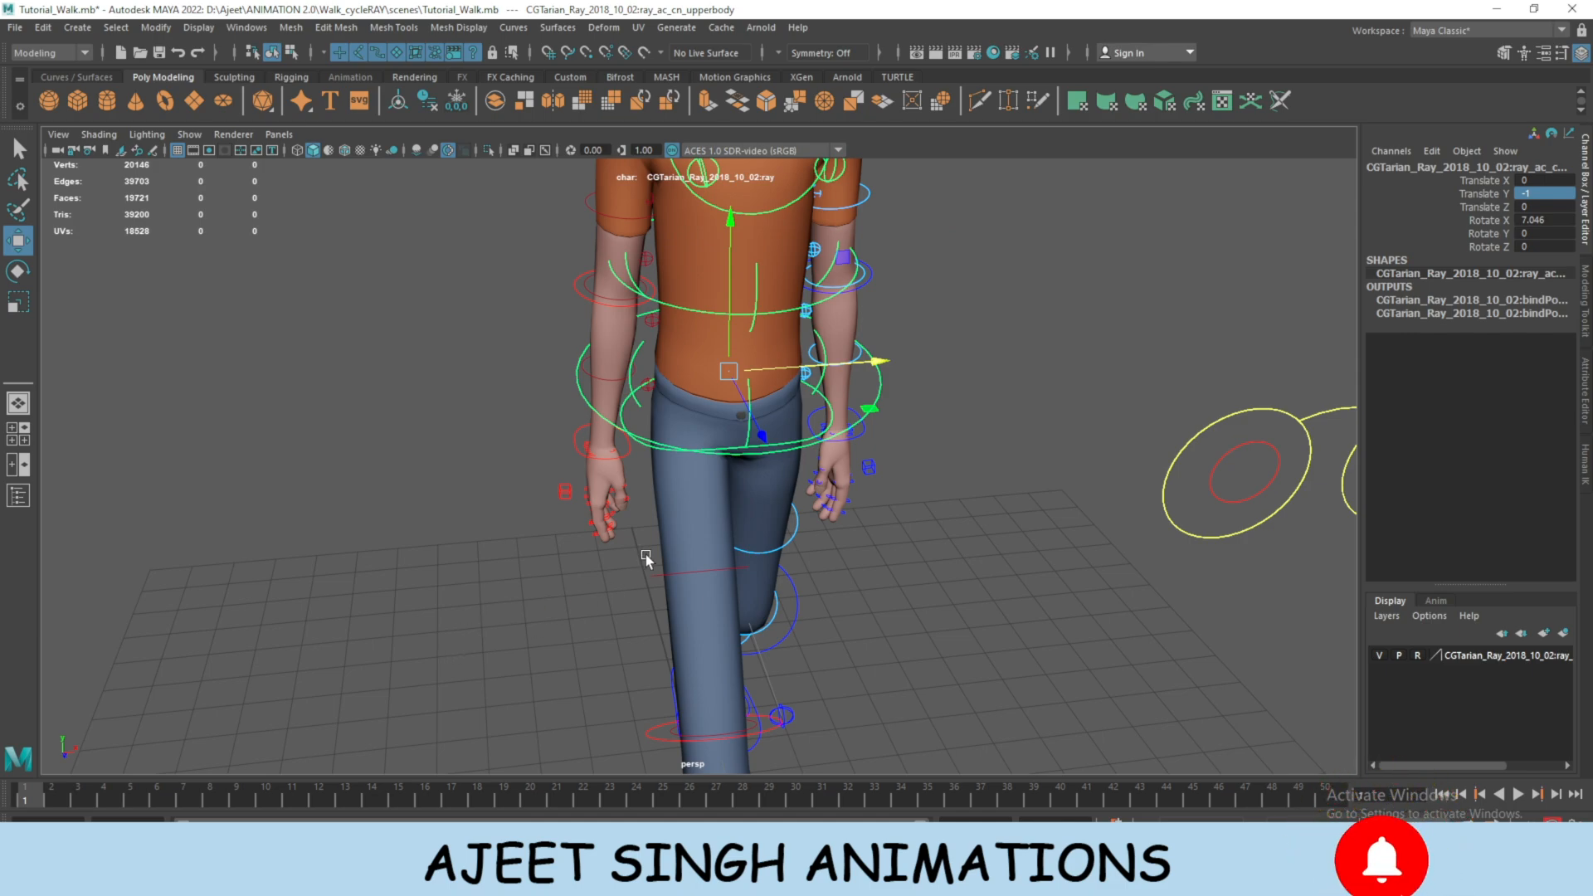
pyautogui.moveTo(824, 367); pyautogui.dragTo(812, 370)
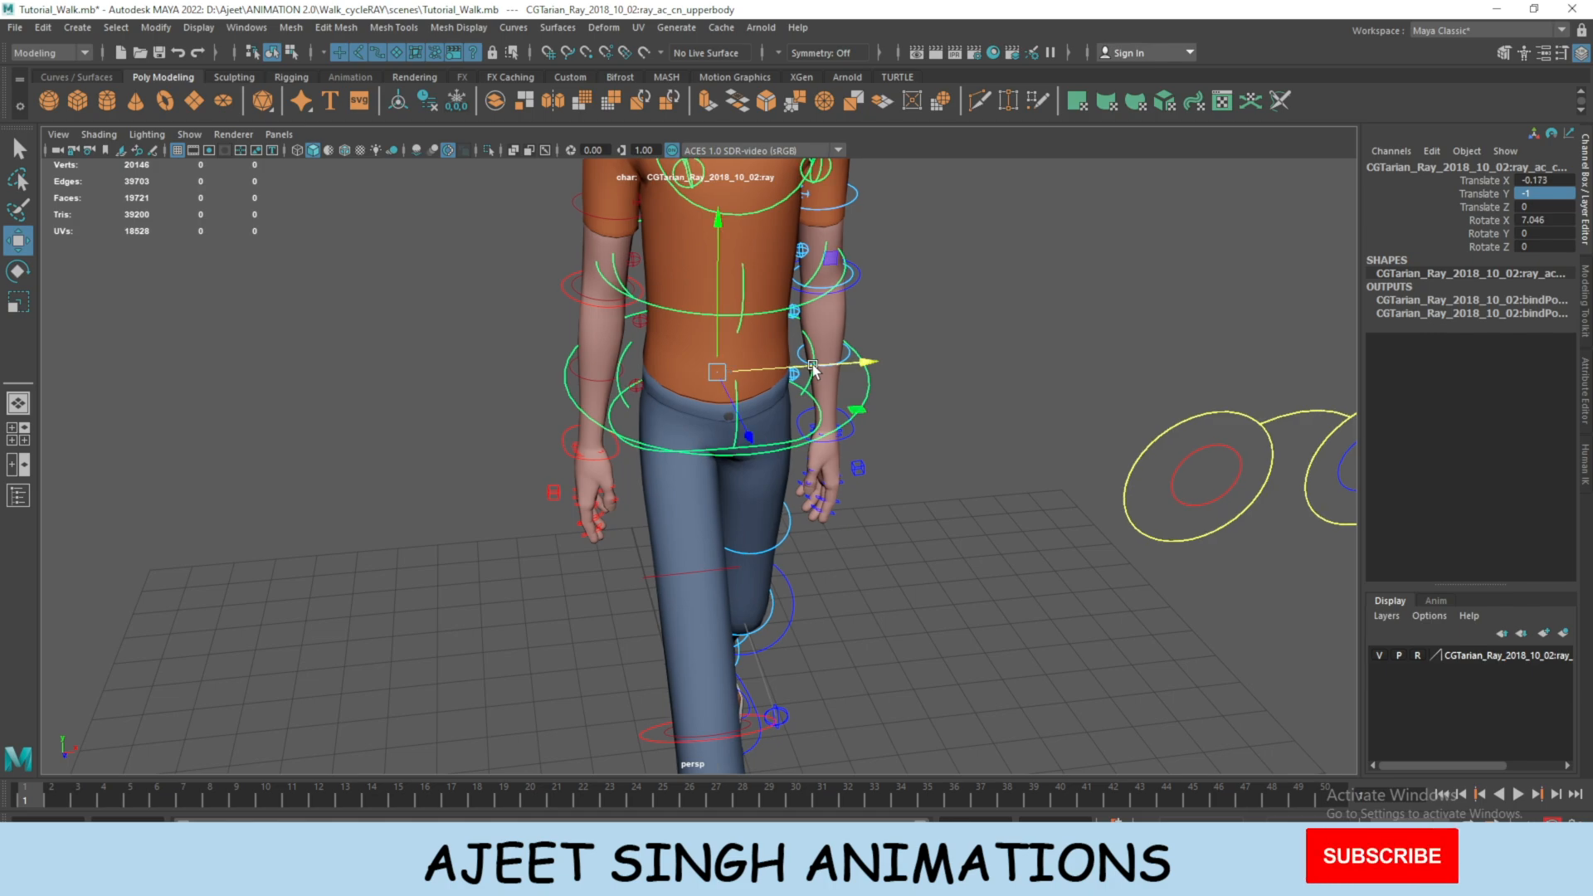
pyautogui.doubleClick(1543, 180)
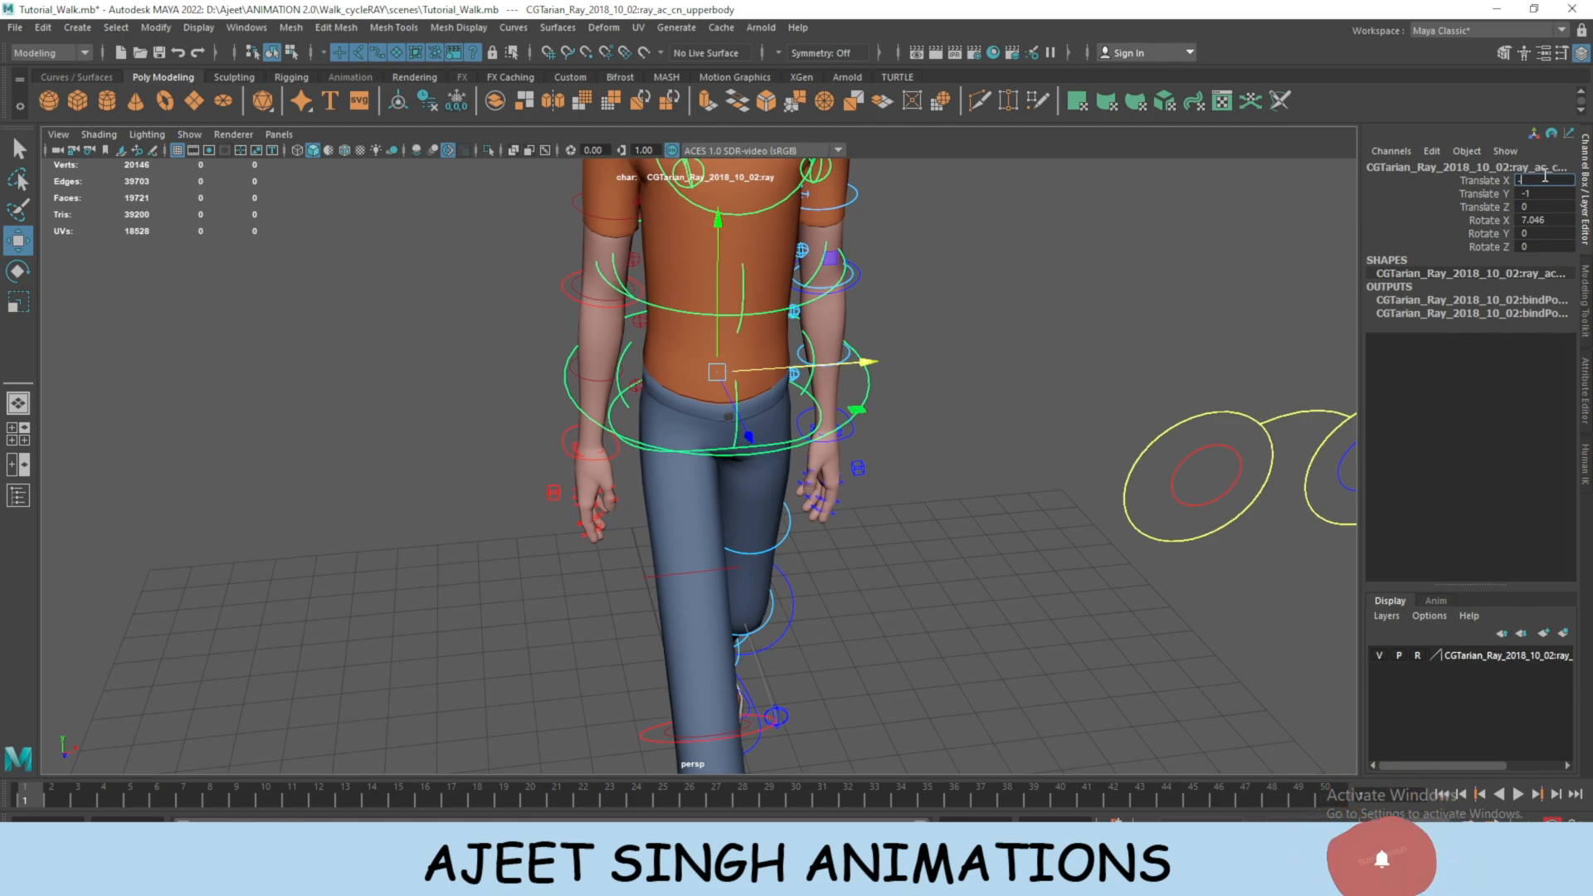
pyautogui.press('Return')
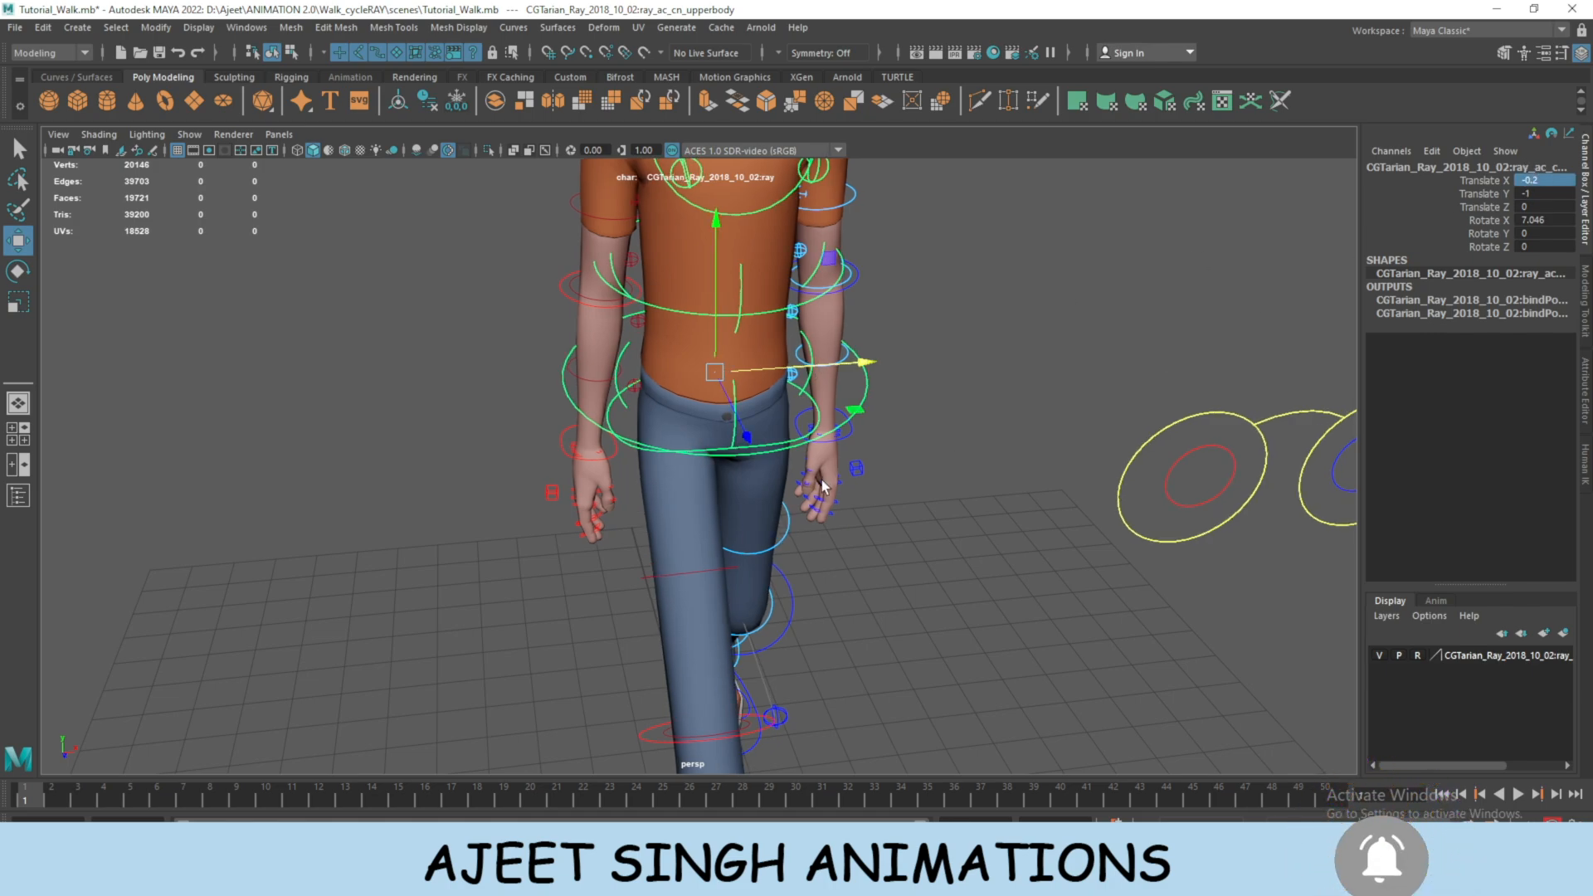
# Tilt the hips by rotating the pelvis IK control about -3 degrees in Z.
pyautogui.scroll(-5, 822, 480)
pyautogui.keyDown('alt'); pyautogui.moveTo(821, 531); pyautogui.dragTo(795, 508); pyautogui.keyUp('alt')
pyautogui.scroll(5, 795, 507)
pyautogui.keyDown('alt'); pyautogui.moveTo(795, 507); pyautogui.dragTo(801, 569, button='middle'); pyautogui.keyUp('alt')
pyautogui.scroll(4, 803, 556)
pyautogui.scroll(1, 817, 555)
pyautogui.scroll(-1, 837, 540)
pyautogui.scroll(1, 777, 544)
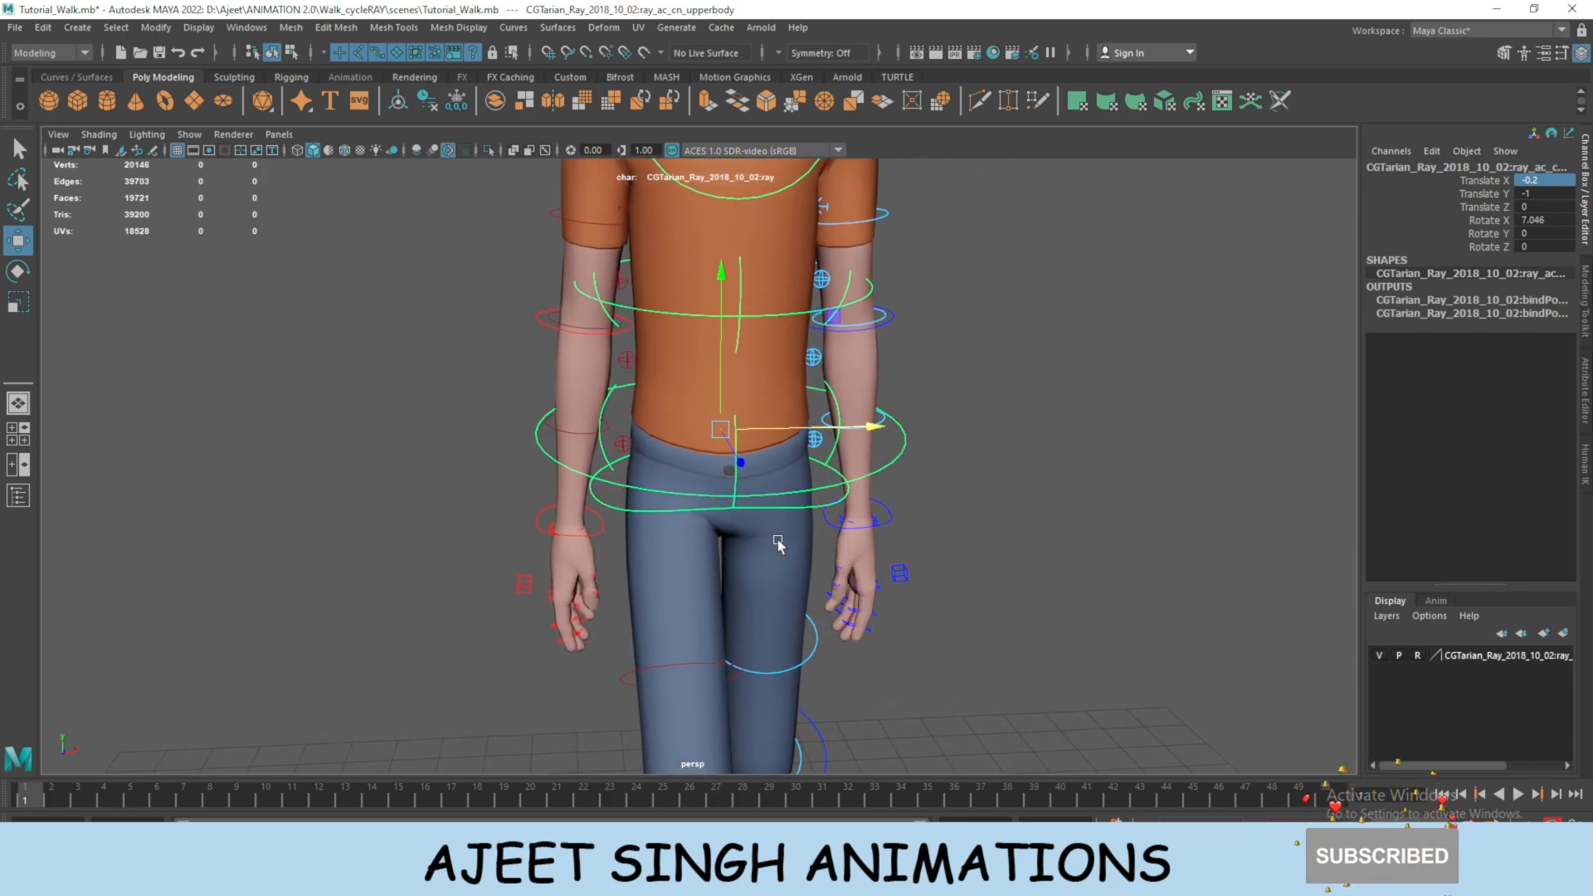
pyautogui.click(775, 509)
pyautogui.keyDown('alt'); pyautogui.moveTo(775, 509); pyautogui.dragTo(780, 572); pyautogui.keyUp('alt')
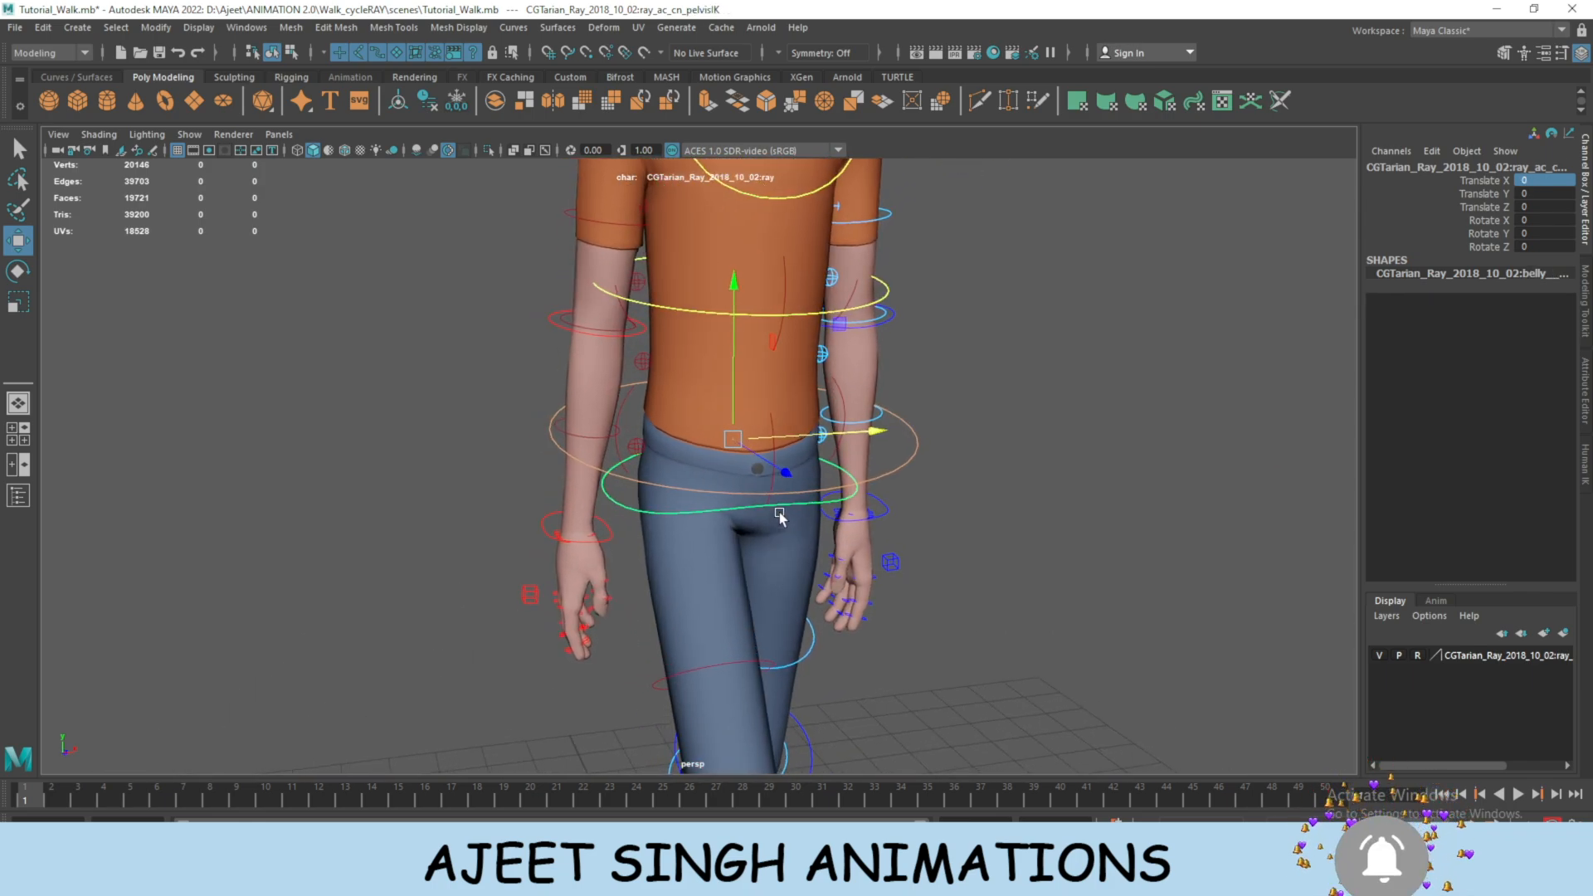
pyautogui.click(744, 491)
pyautogui.press('e')
pyautogui.moveTo(735, 481); pyautogui.dragTo(748, 482)
pyautogui.click(839, 541)
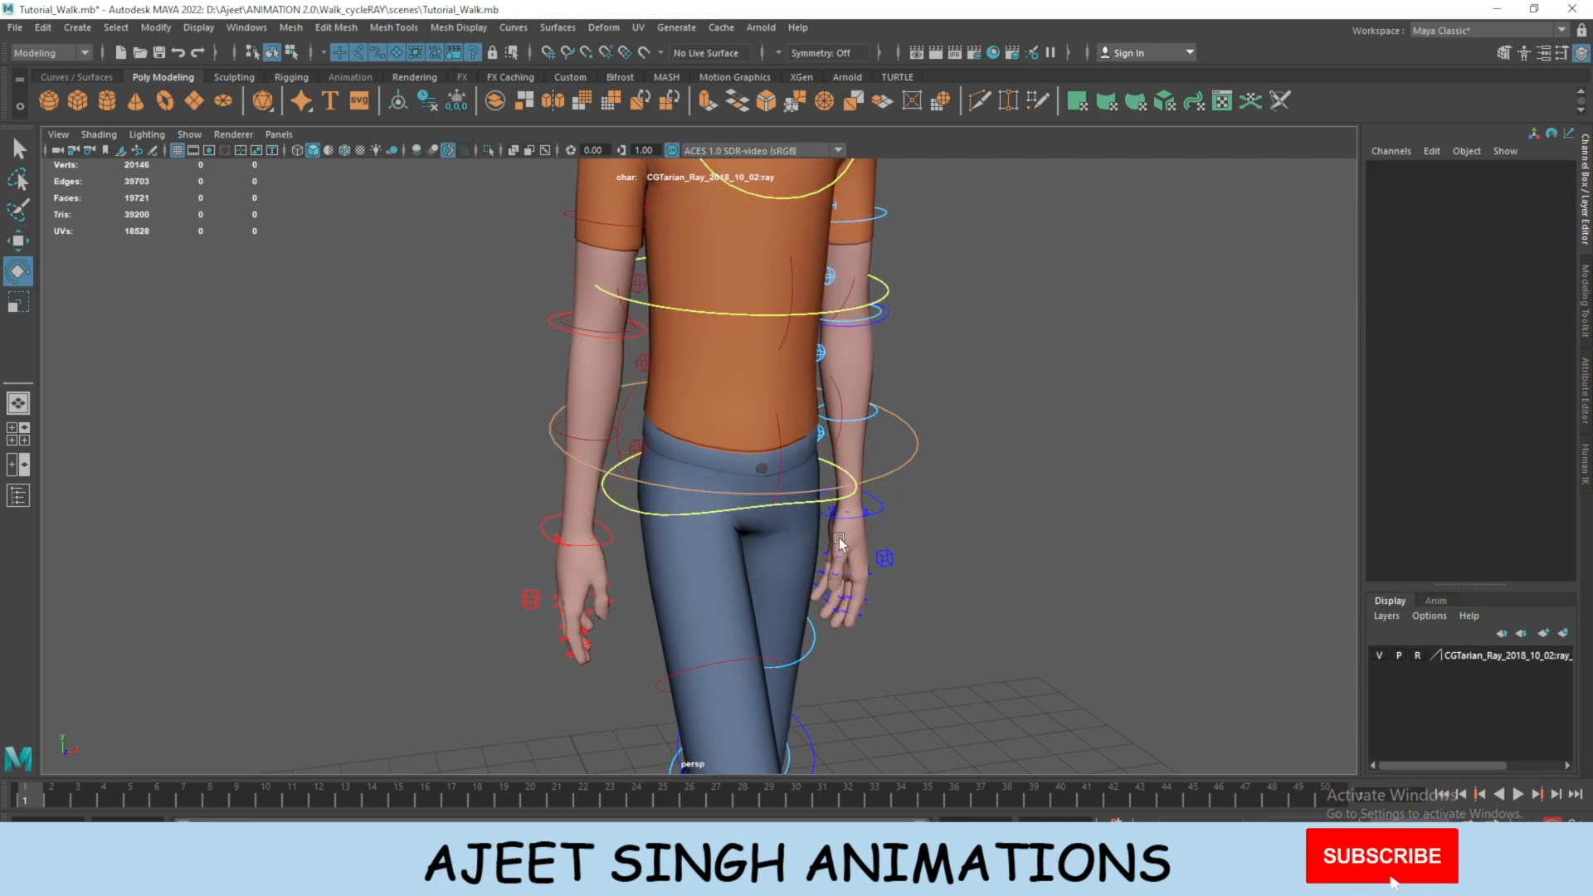
pyautogui.click(725, 510)
pyautogui.moveTo(615, 368)
pyautogui.mouseDown()
pyautogui.moveTo(641, 361)
pyautogui.moveTo(626, 366)
pyautogui.mouseUp()
pyautogui.scroll(-2, 827, 561)
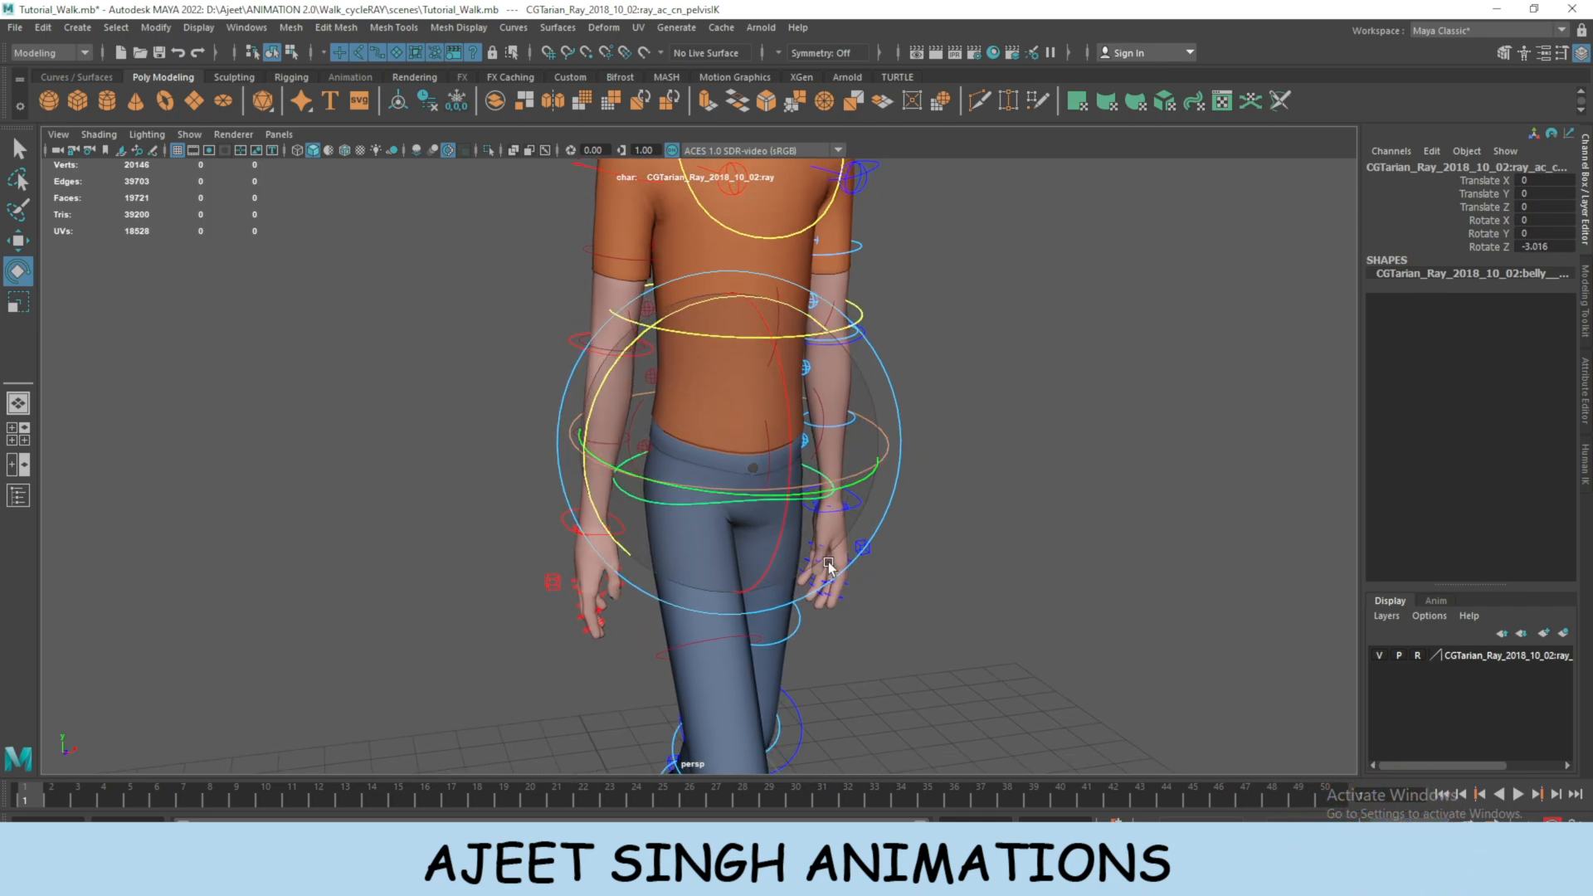
# Twist the spine FK and chest controls together so the upper torso turns toward the character's right.
pyautogui.moveTo(828, 561)
pyautogui.keyDown('alt'); pyautogui.mouseDown()
pyautogui.moveTo(737, 568)
pyautogui.moveTo(938, 569)
pyautogui.moveTo(846, 555)
pyautogui.mouseUp(); pyautogui.keyUp('alt')
pyautogui.click(963, 557)
pyautogui.keyDown('alt'); pyautogui.moveTo(962, 557); pyautogui.dragTo(869, 585); pyautogui.keyUp('alt')
pyautogui.click(903, 611)
pyautogui.keyDown('shift'); pyautogui.click(878, 470); pyautogui.keyUp('shift')
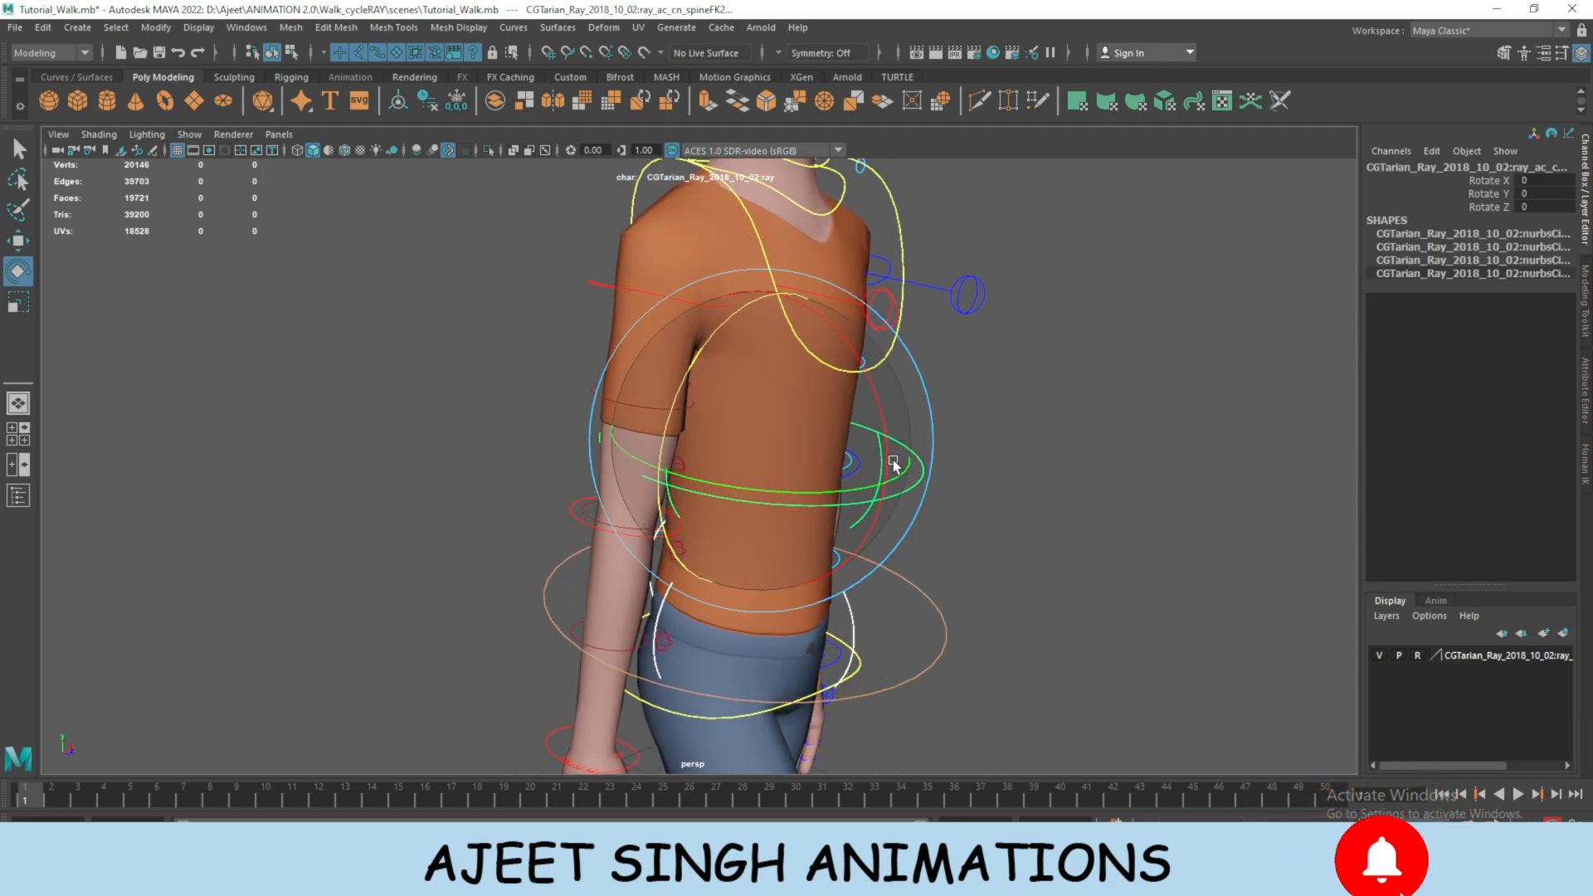
pyautogui.keyDown('alt'); pyautogui.moveTo(894, 461); pyautogui.dragTo(909, 550, button='middle'); pyautogui.keyUp('alt')
pyautogui.press('q')
pyautogui.keyDown('shift'); pyautogui.click(894, 468); pyautogui.keyUp('shift')
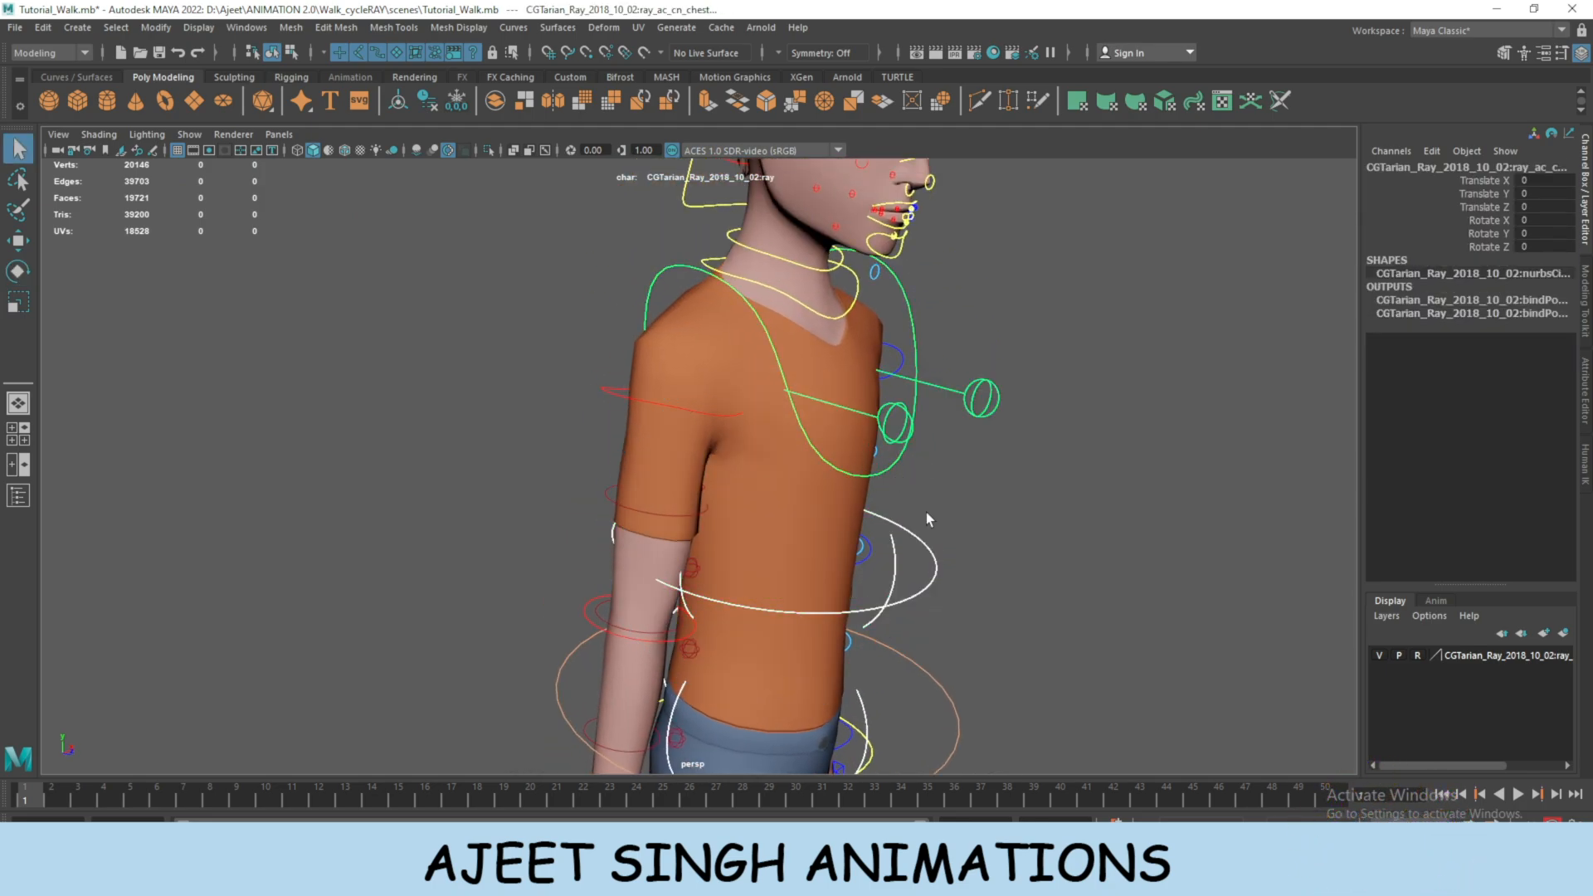
pyautogui.scroll(-5, 922, 465)
pyautogui.keyDown('alt'); pyautogui.moveTo(929, 431); pyautogui.dragTo(836, 529); pyautogui.keyUp('alt')
pyautogui.scroll(3, 880, 564)
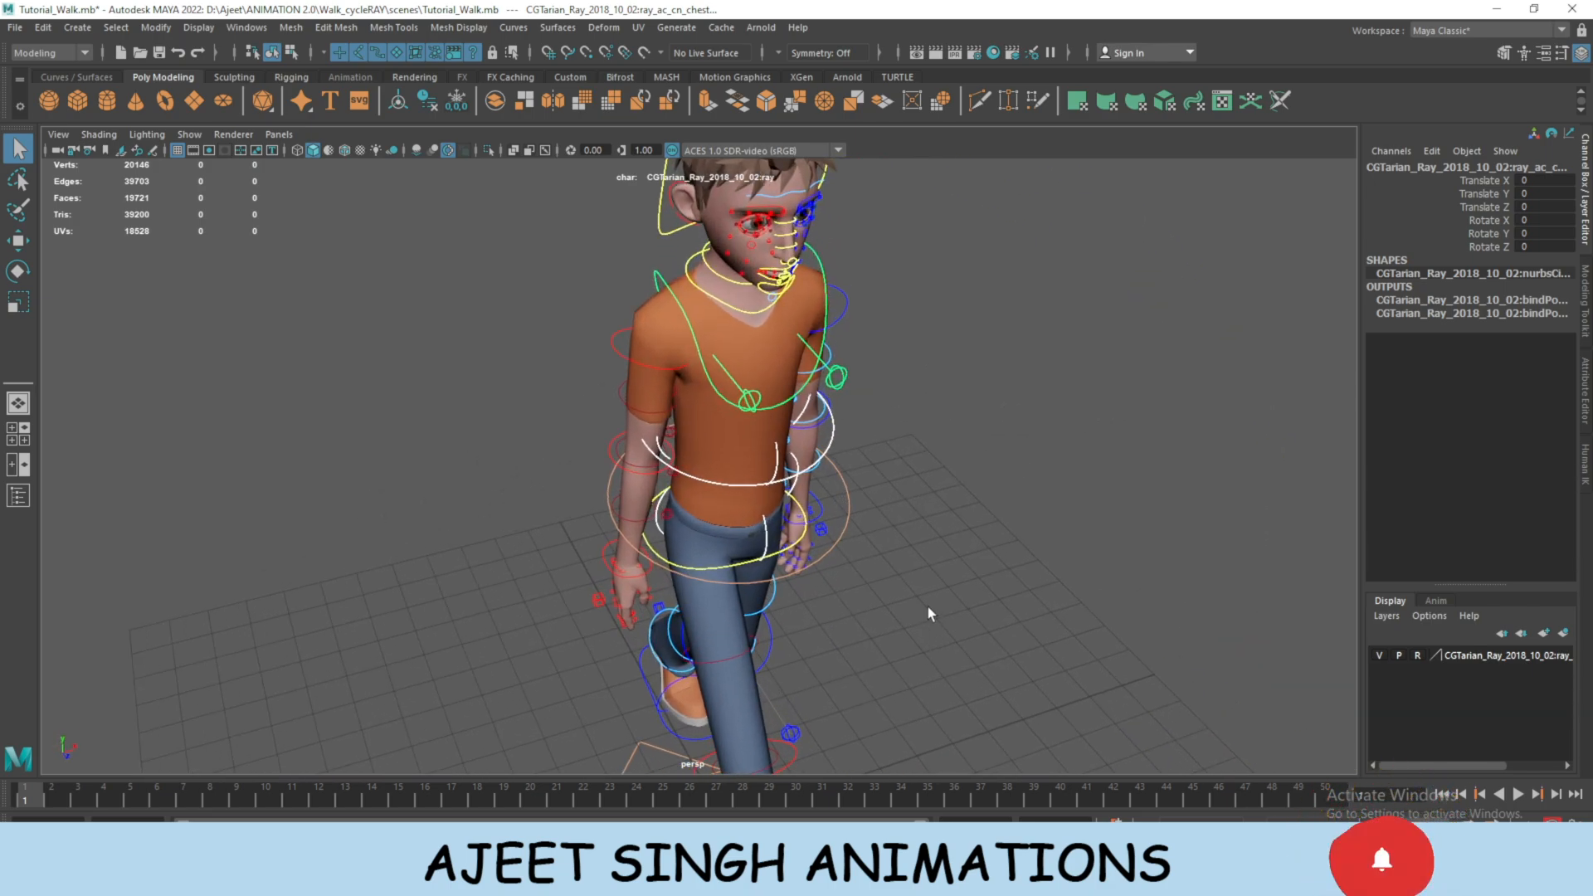
pyautogui.keyDown('alt'); pyautogui.moveTo(927, 606); pyautogui.dragTo(903, 601, button='middle'); pyautogui.keyUp('alt')
pyautogui.press('e')
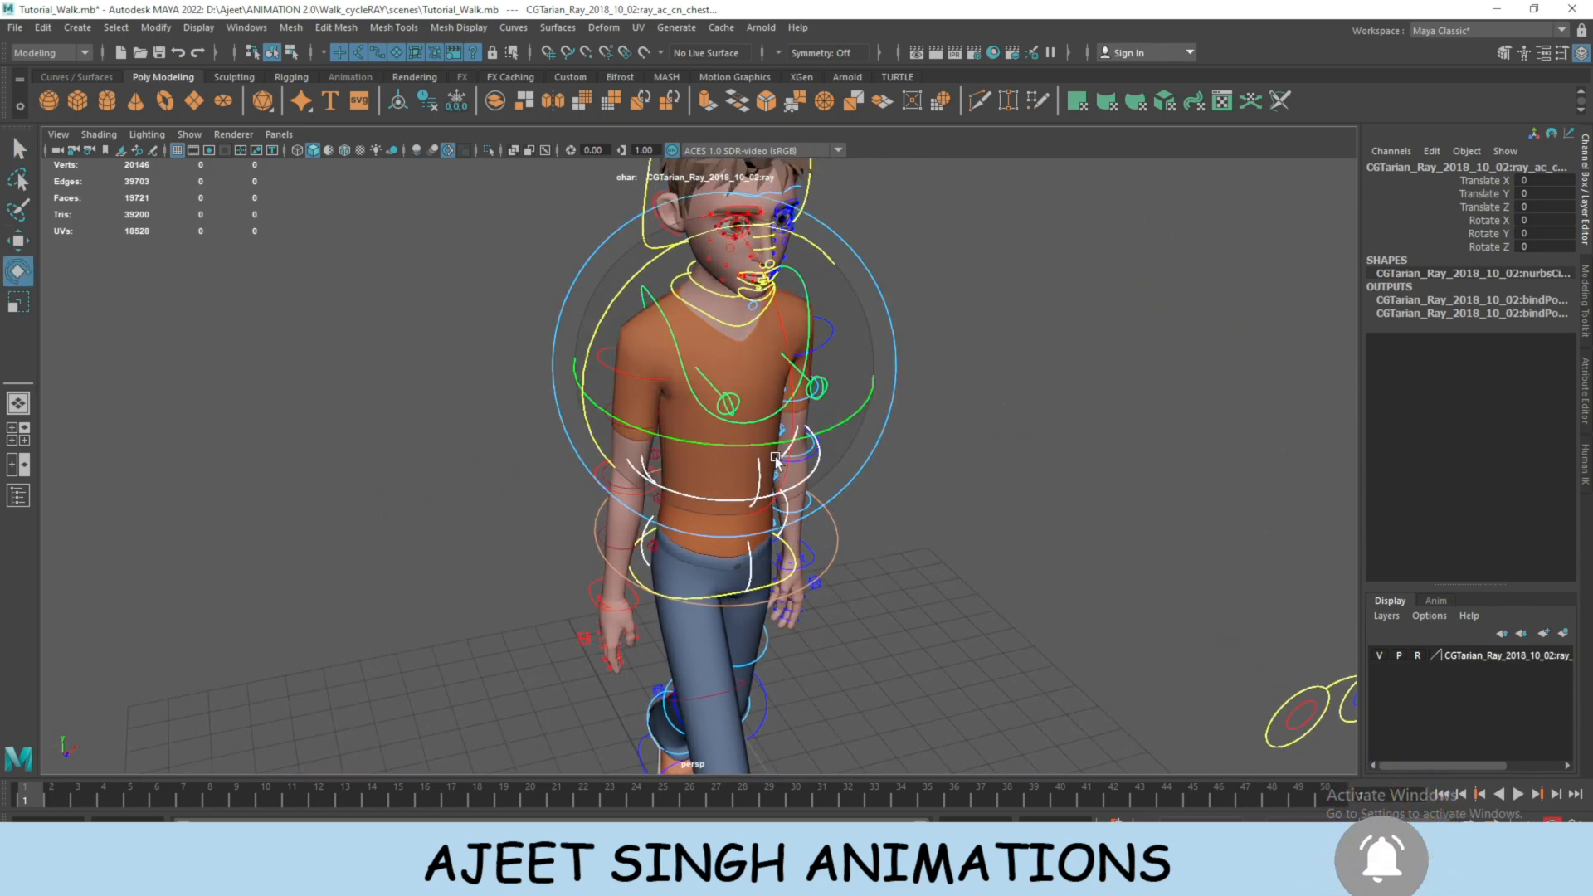
pyautogui.moveTo(760, 444); pyautogui.dragTo(750, 447)
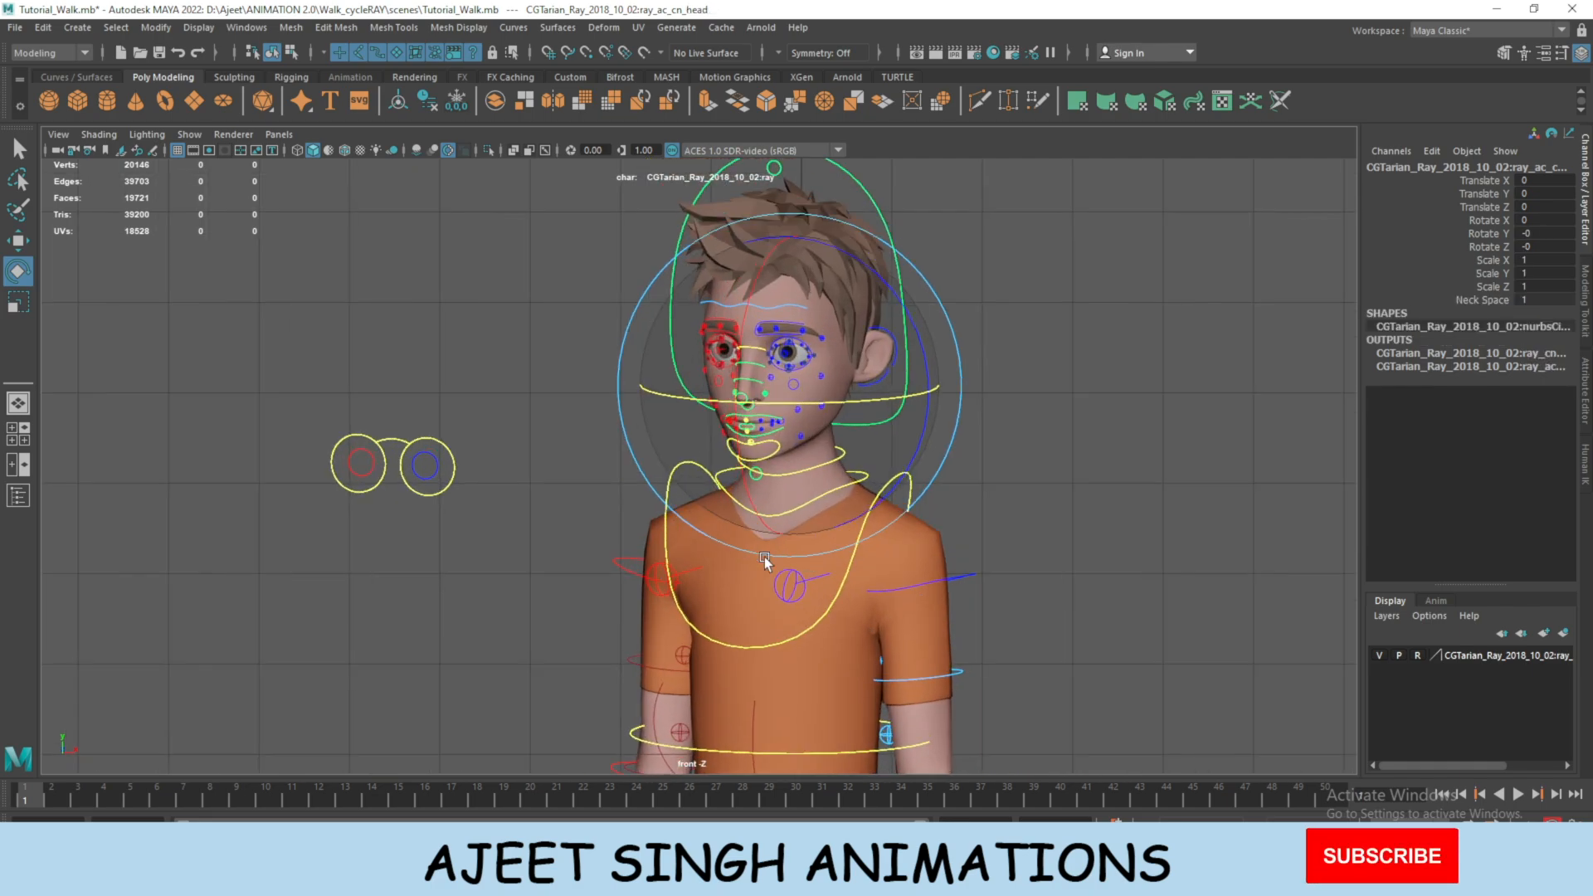
# Rotate the head control in the front view so the face points straight ahead.
pyautogui.scroll(3, 764, 556)
pyautogui.keyDown('alt'); pyautogui.moveTo(764, 556); pyautogui.dragTo(666, 670, button='middle'); pyautogui.keyUp('alt')
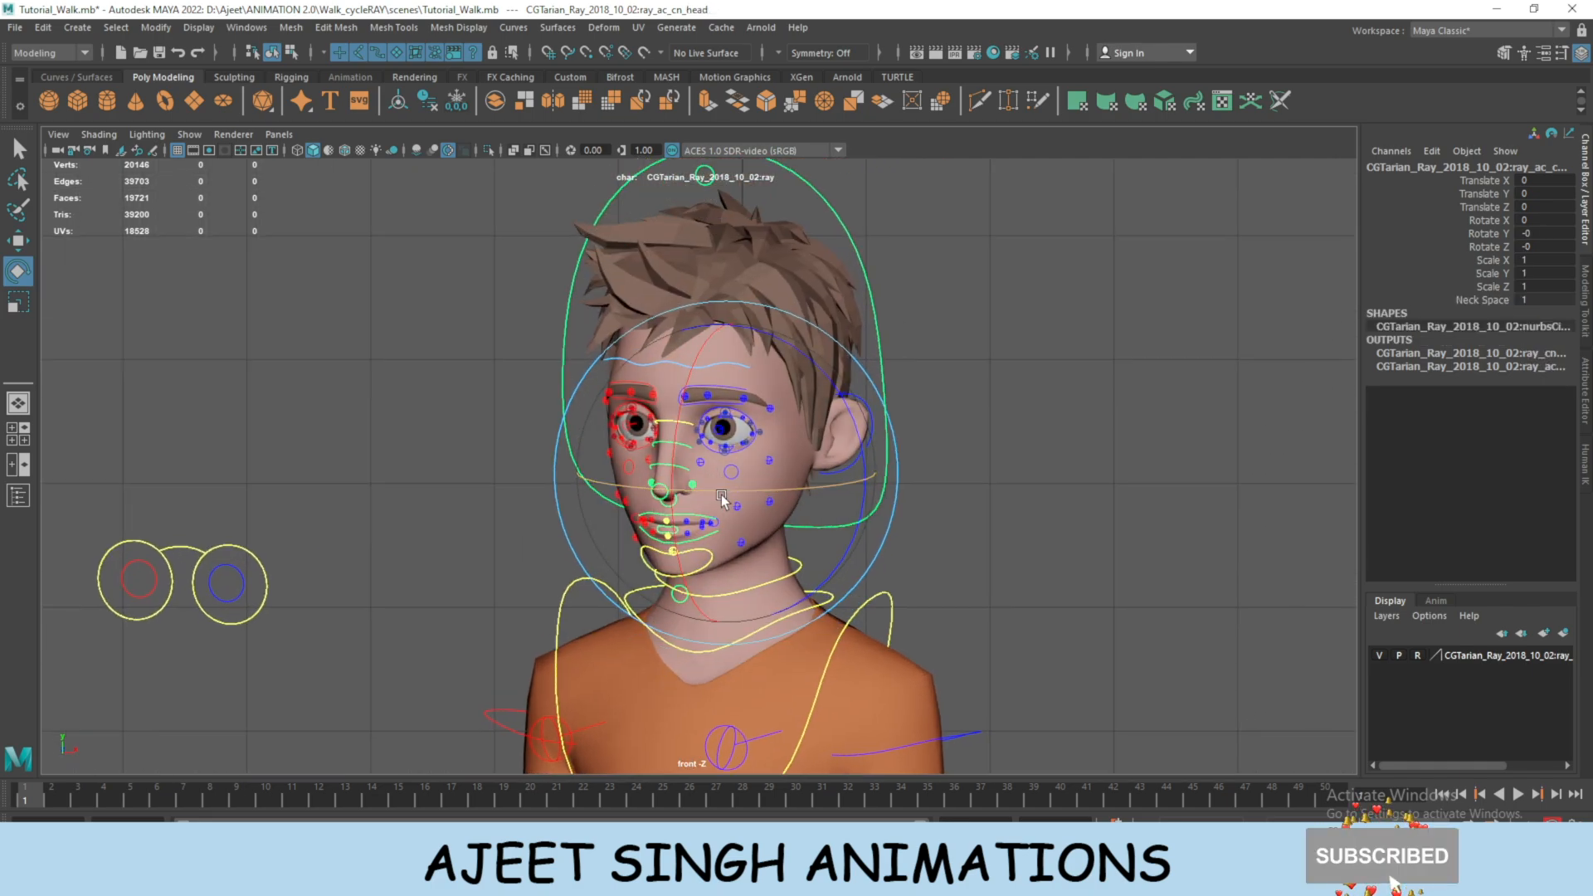
pyautogui.moveTo(722, 491); pyautogui.dragTo(778, 486)
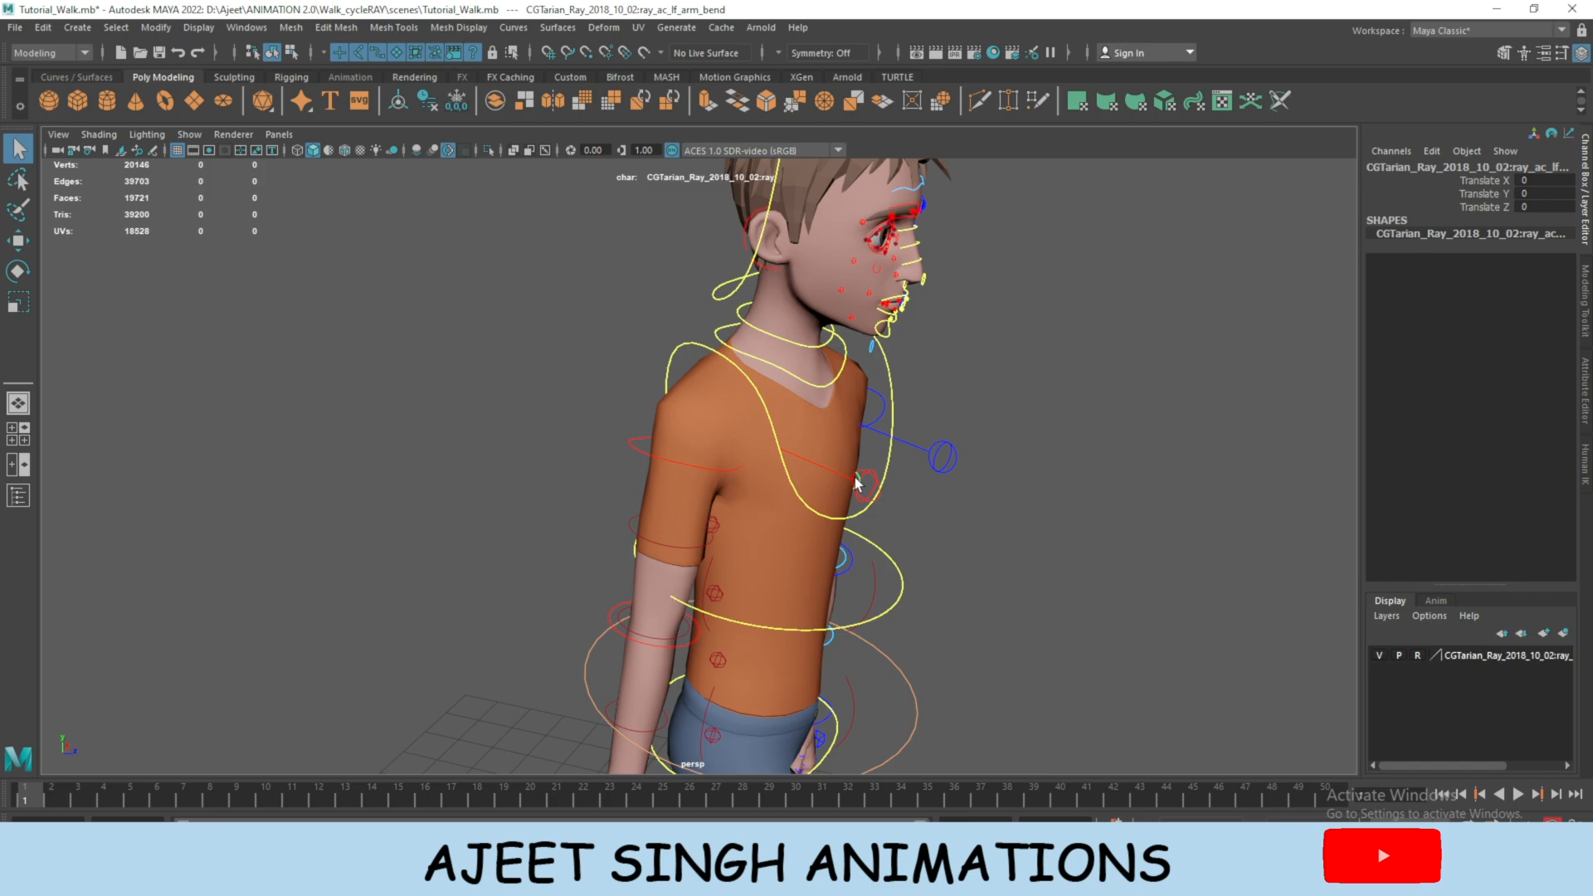
# Set Rotate Y to 4 on the right clavicle control and -4 on the left clavicle control.
pyautogui.click(833, 466)
pyautogui.moveTo(832, 464); pyautogui.dragTo(1029, 488)
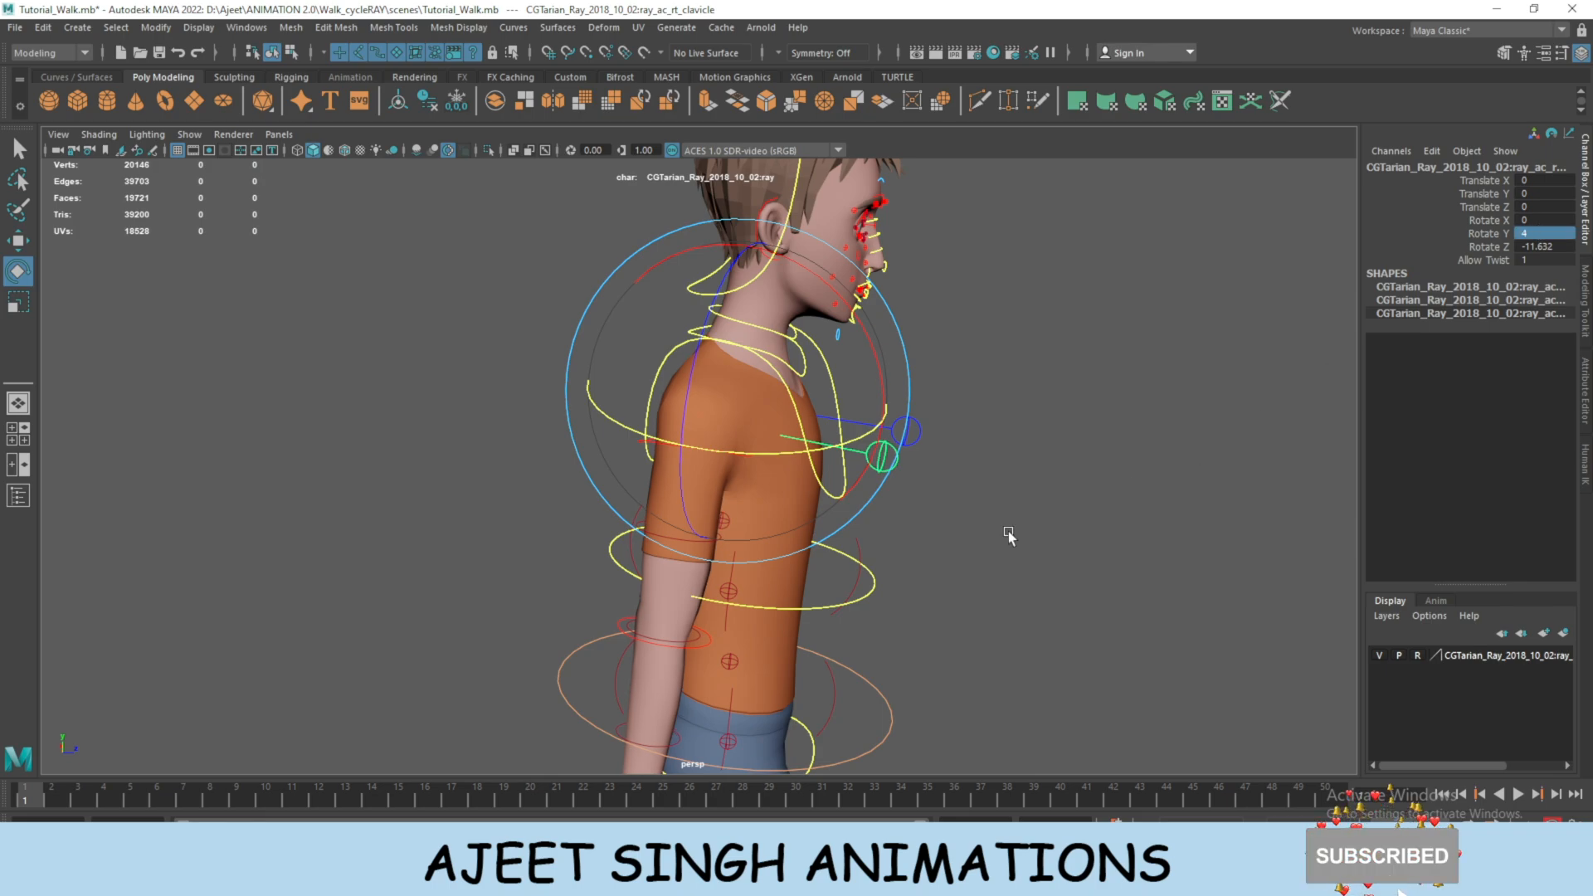
pyautogui.click(968, 357)
pyautogui.moveTo(906, 432); pyautogui.dragTo(906, 432)
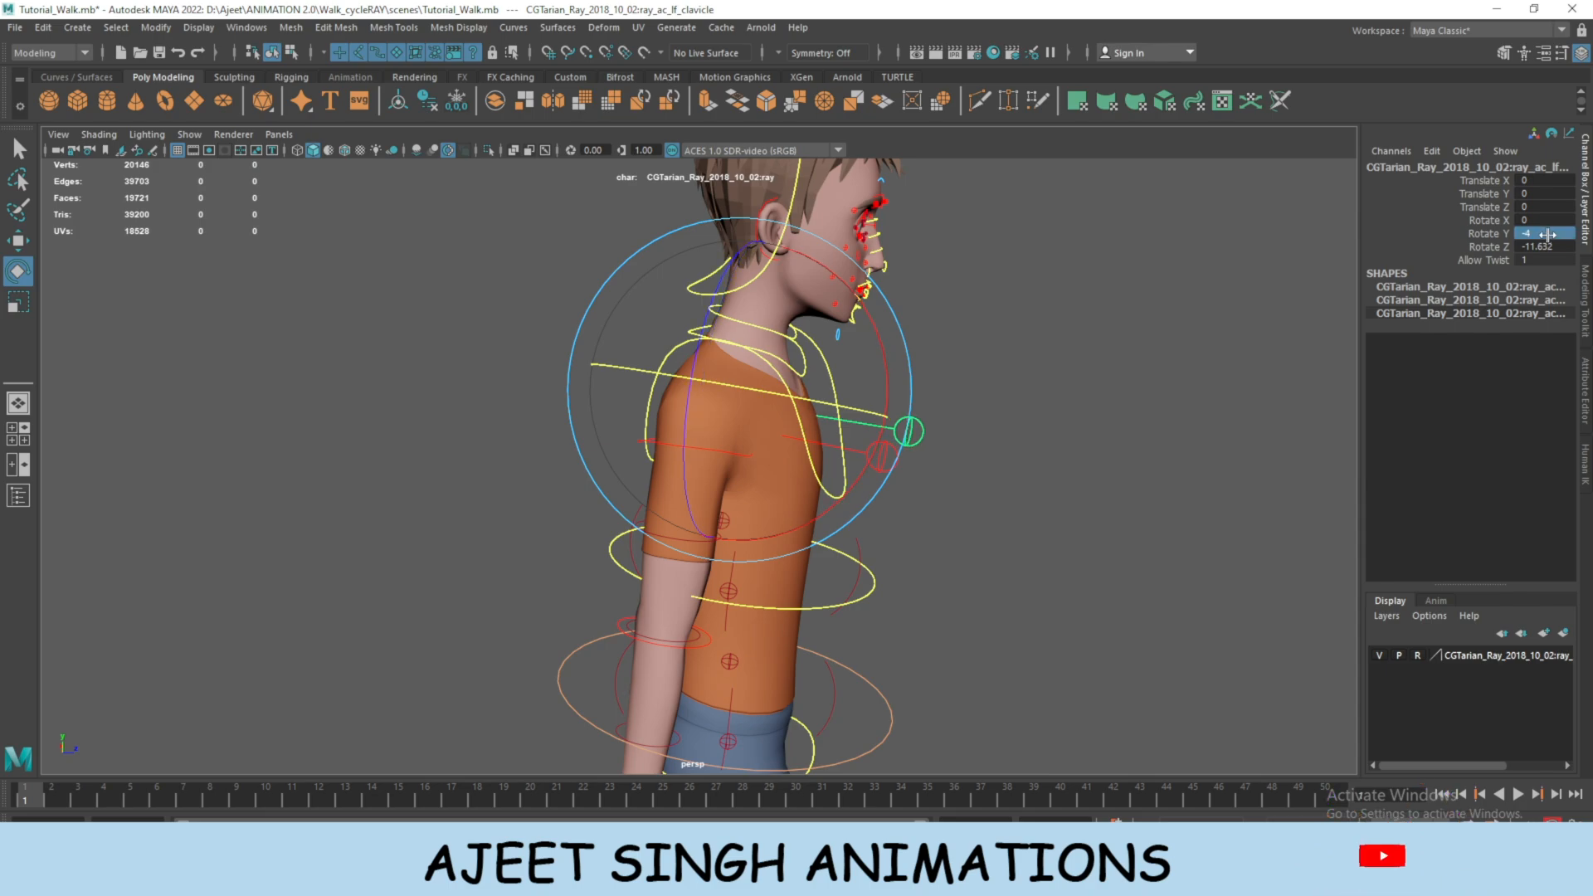
# Swing the left arm forward by rotating the left shoulder FK control.
pyautogui.keyDown('alt'); pyautogui.moveTo(959, 491); pyautogui.dragTo(933, 548); pyautogui.keyUp('alt')
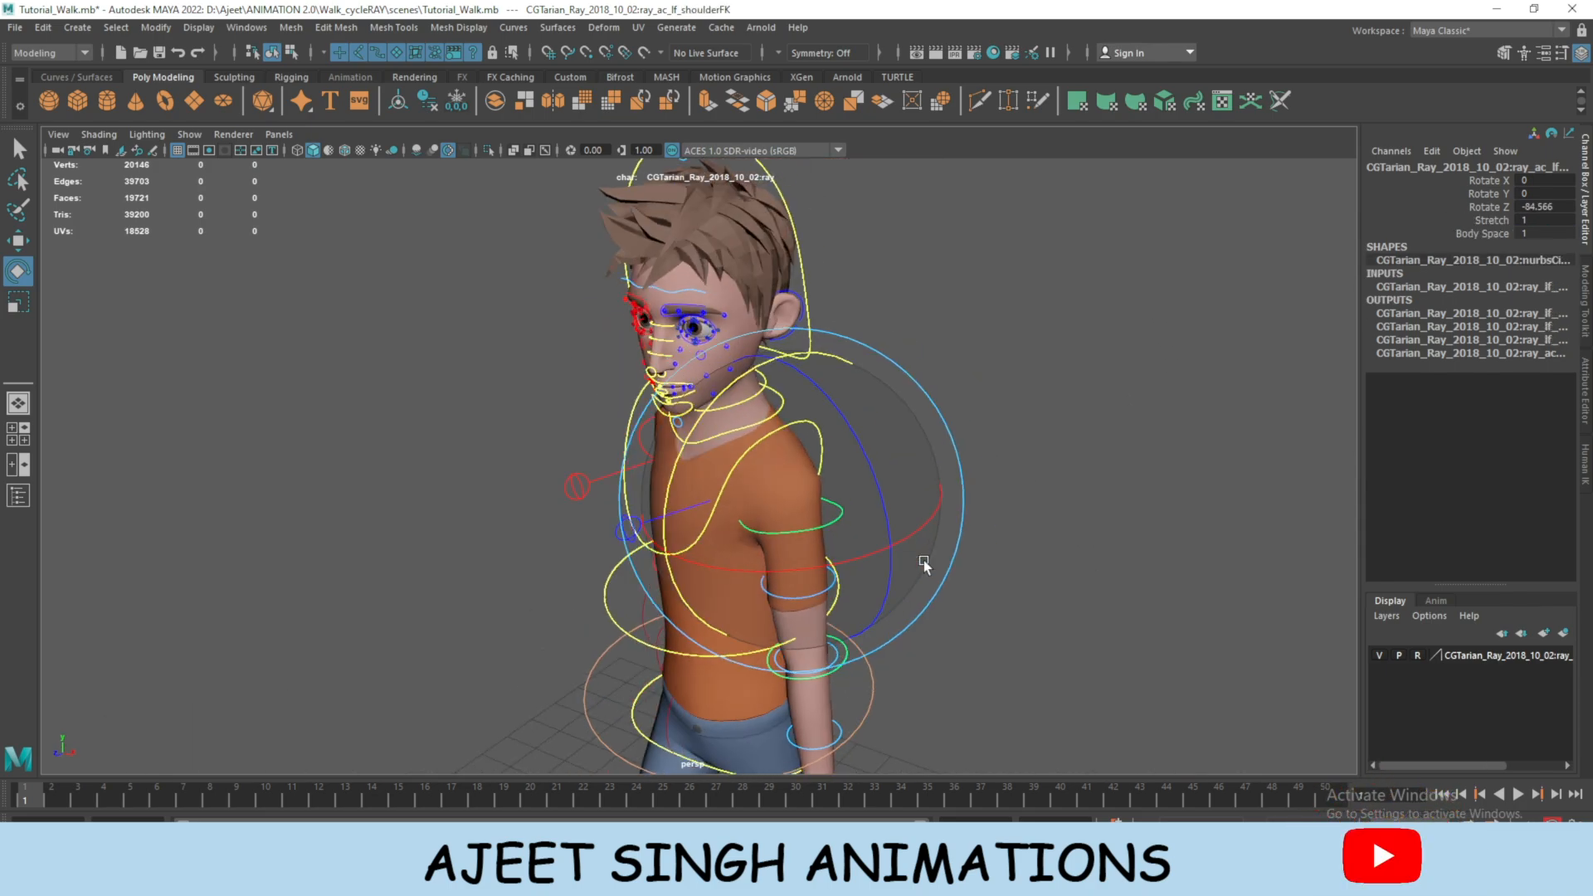
pyautogui.keyDown('alt'); pyautogui.moveTo(924, 560); pyautogui.dragTo(871, 551); pyautogui.keyUp('alt')
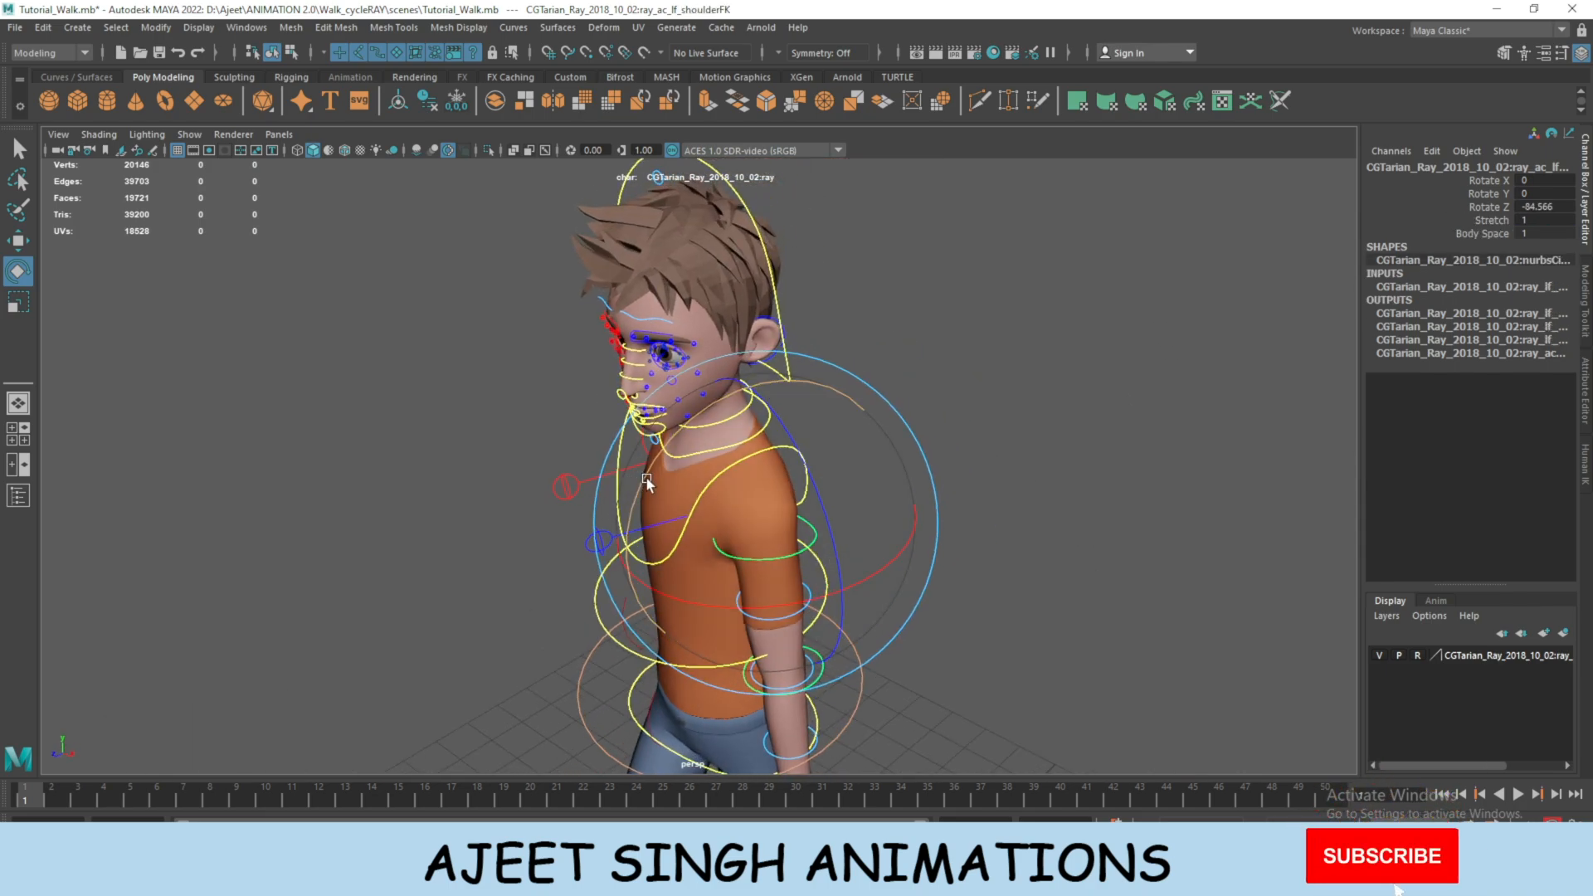
pyautogui.moveTo(645, 478); pyautogui.dragTo(757, 419)
pyautogui.keyDown('alt'); pyautogui.moveTo(683, 551); pyautogui.dragTo(916, 619); pyautogui.keyUp('alt')
pyautogui.click(983, 616)
# Bend the left forearm by rotating the left elbow FK control to about -10.9 in Rotate Y.
pyautogui.click(913, 546)
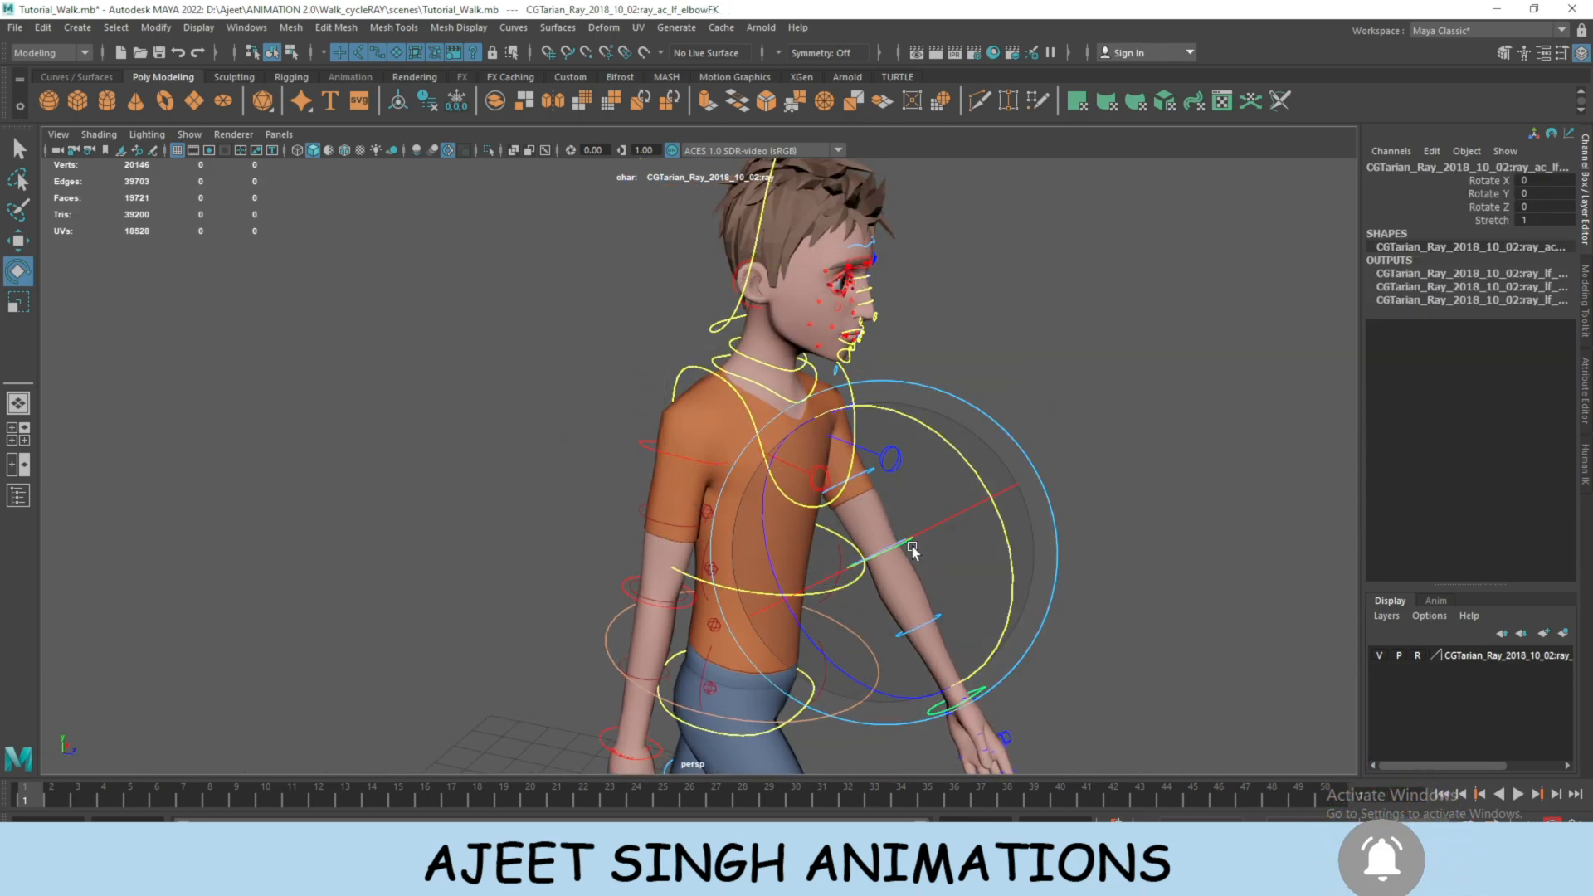
pyautogui.moveTo(1000, 556); pyautogui.dragTo(1144, 424)
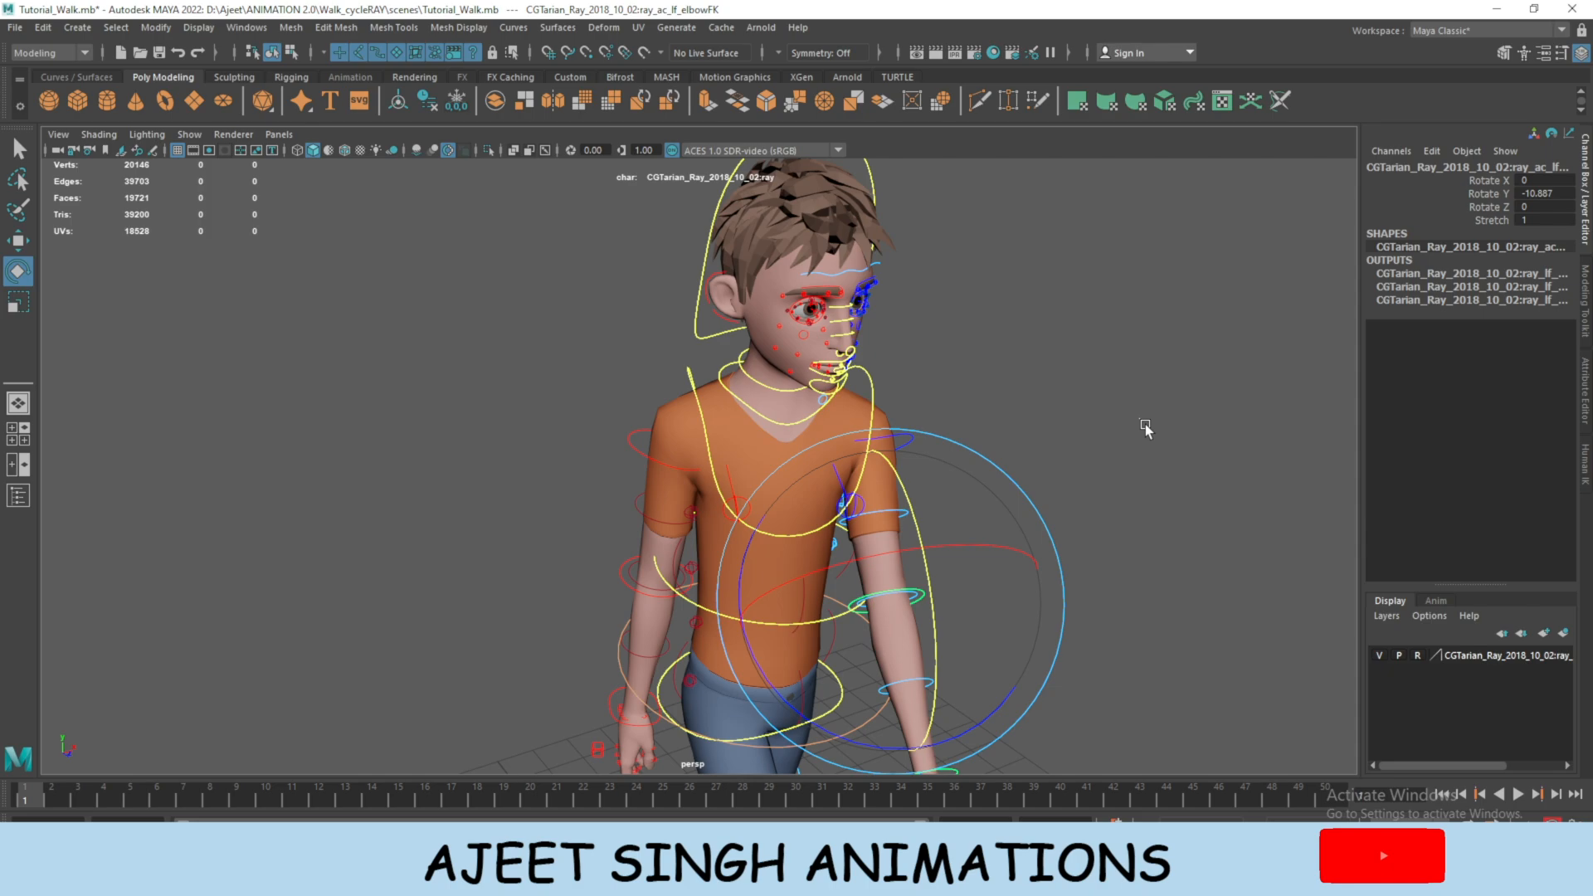
pyautogui.click(1145, 425)
# Rotate the left hand FK control to about 54.7 in X, 7 in Y and -4.9 in Z.
pyautogui.click(913, 466)
pyautogui.moveTo(931, 411); pyautogui.dragTo(1136, 578)
pyautogui.click(1037, 549)
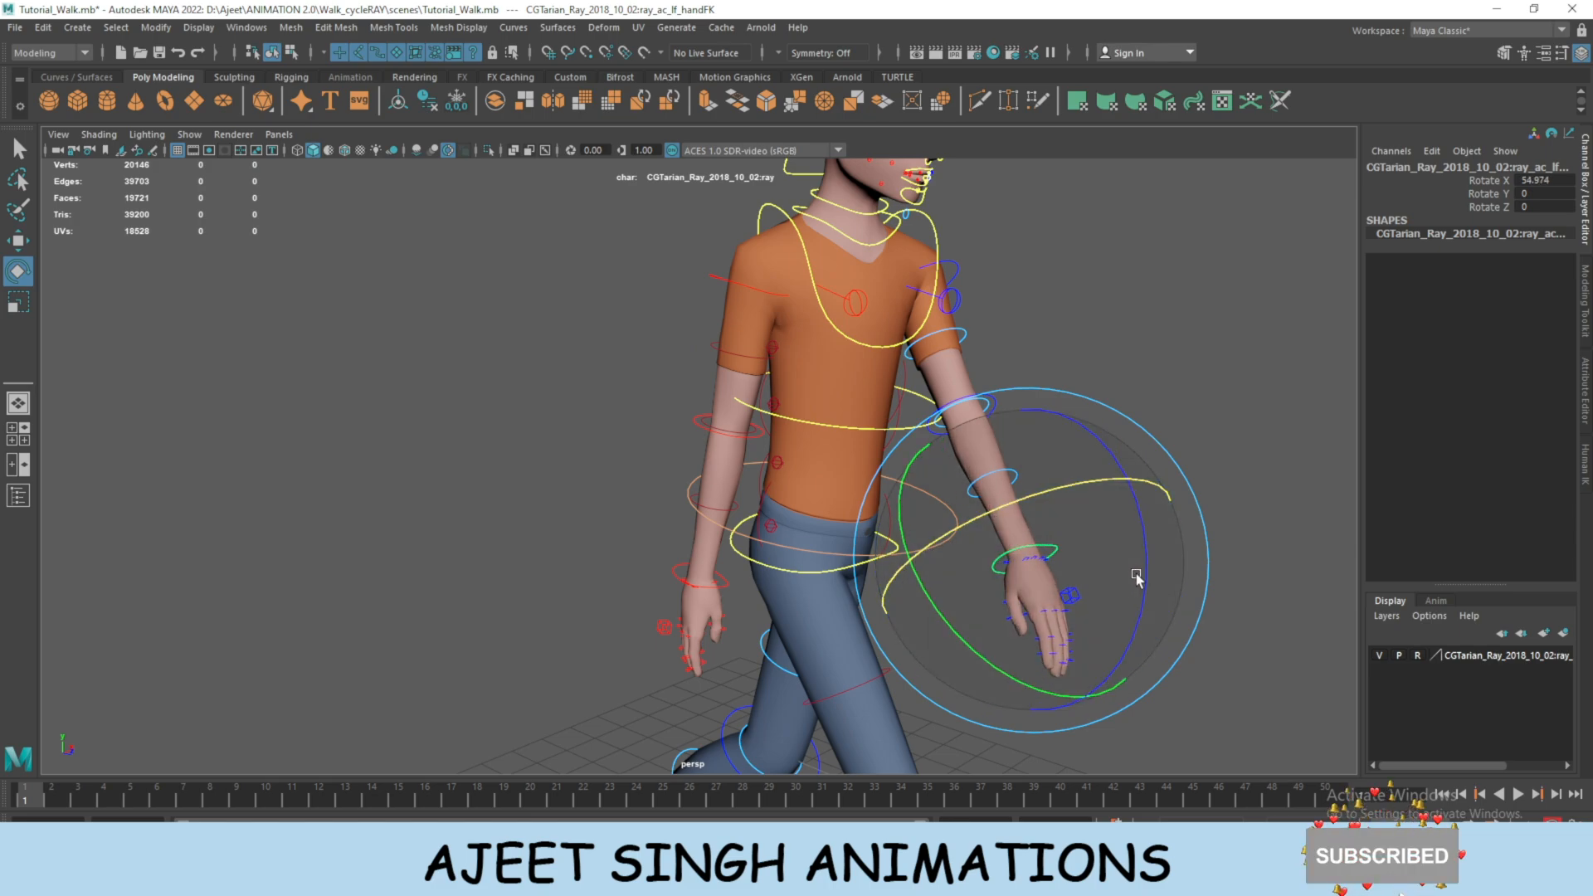
pyautogui.keyDown('alt'); pyautogui.moveTo(1183, 699); pyautogui.dragTo(1008, 527); pyautogui.keyUp('alt')
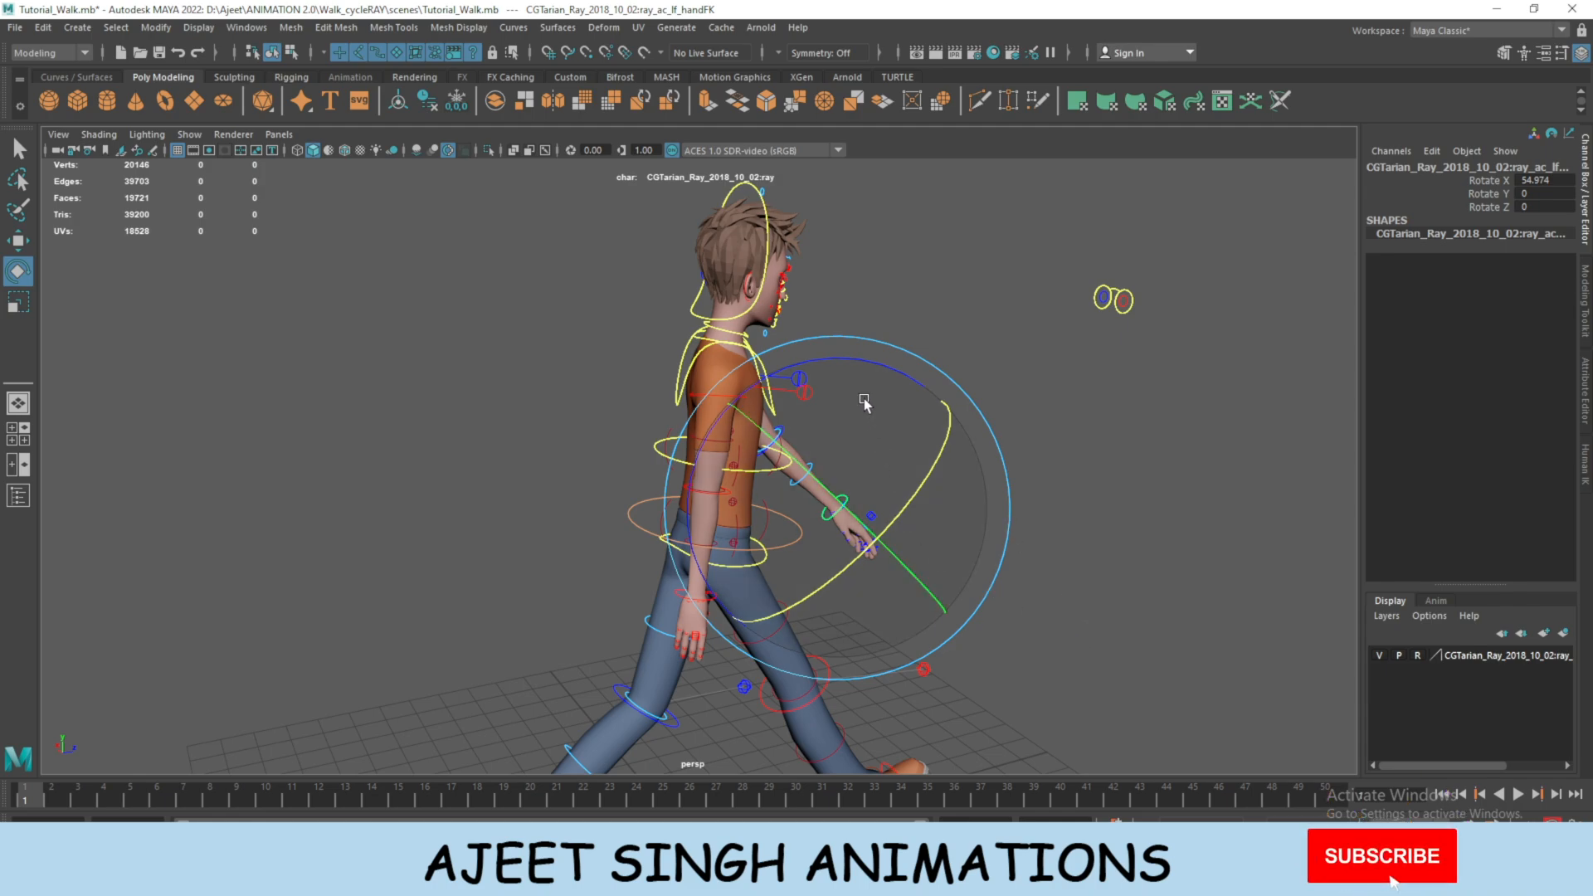
pyautogui.moveTo(858, 378); pyautogui.dragTo(885, 359)
# Refine the forward arm swing by rotating the left shoulder FK control to about 22.3 in X, -35.2 in Y and -81.2 in Z.
pyautogui.keyDown('alt'); pyautogui.moveTo(990, 497); pyautogui.dragTo(893, 466); pyautogui.keyUp('alt')
pyautogui.keyDown('alt'); pyautogui.moveTo(894, 466); pyautogui.dragTo(991, 516, button='right'); pyautogui.keyUp('alt')
pyautogui.keyDown('alt'); pyautogui.moveTo(991, 516); pyautogui.dragTo(971, 598, button='middle'); pyautogui.keyUp('alt')
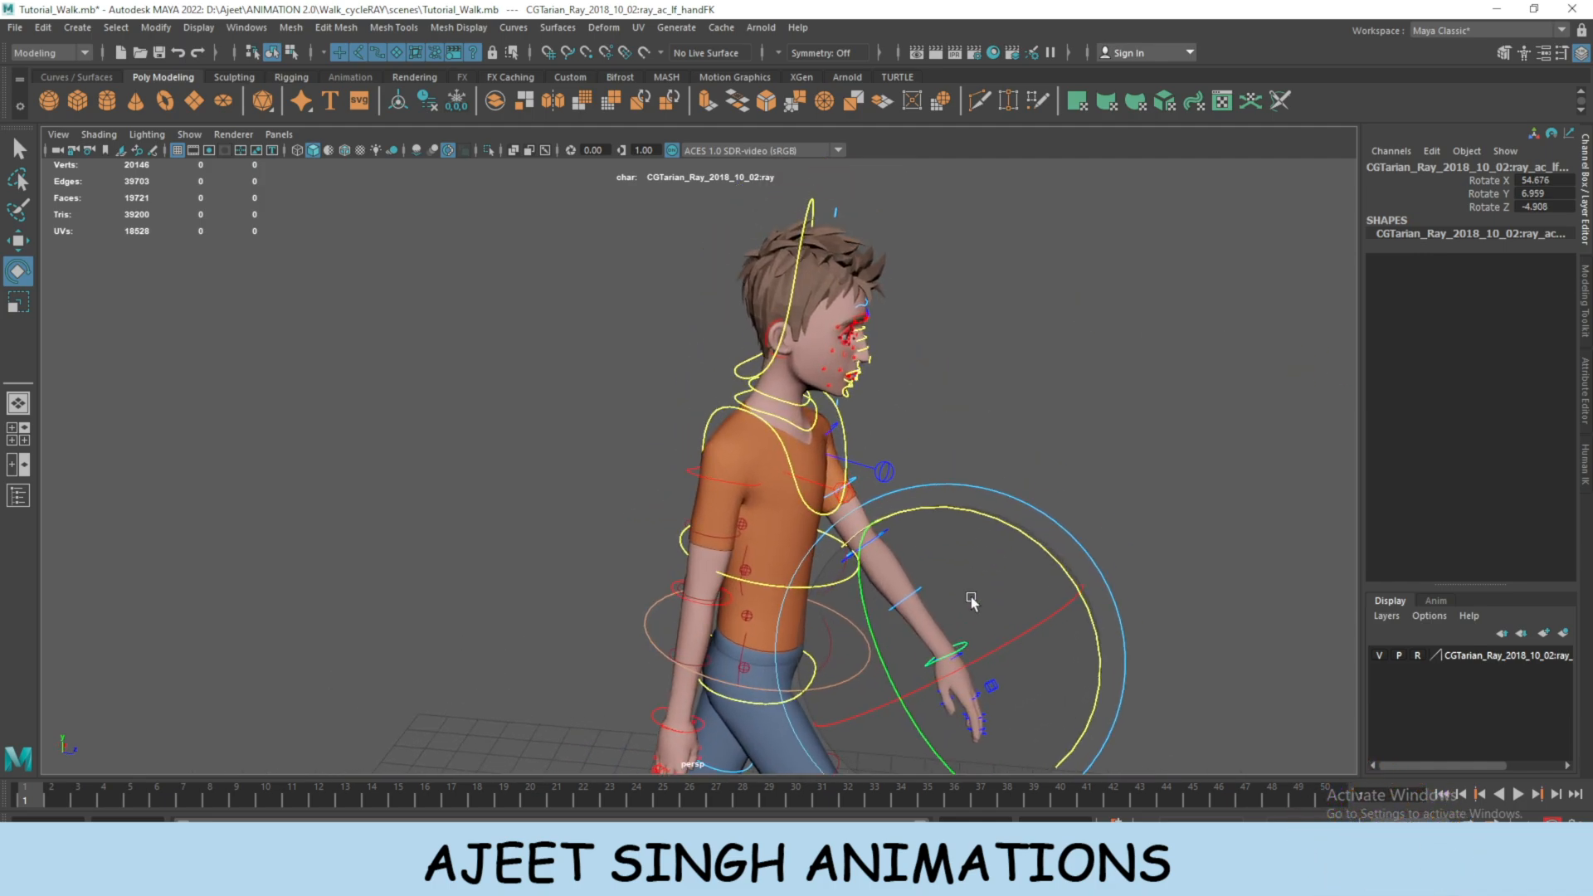
pyautogui.keyDown('alt'); pyautogui.moveTo(970, 597); pyautogui.dragTo(1016, 618, button='right'); pyautogui.keyUp('alt')
pyautogui.keyDown('alt'); pyautogui.moveTo(1016, 618); pyautogui.dragTo(875, 640); pyautogui.keyUp('alt')
pyautogui.click(954, 569)
pyautogui.keyDown('alt'); pyautogui.moveTo(938, 577); pyautogui.dragTo(1030, 637); pyautogui.keyUp('alt')
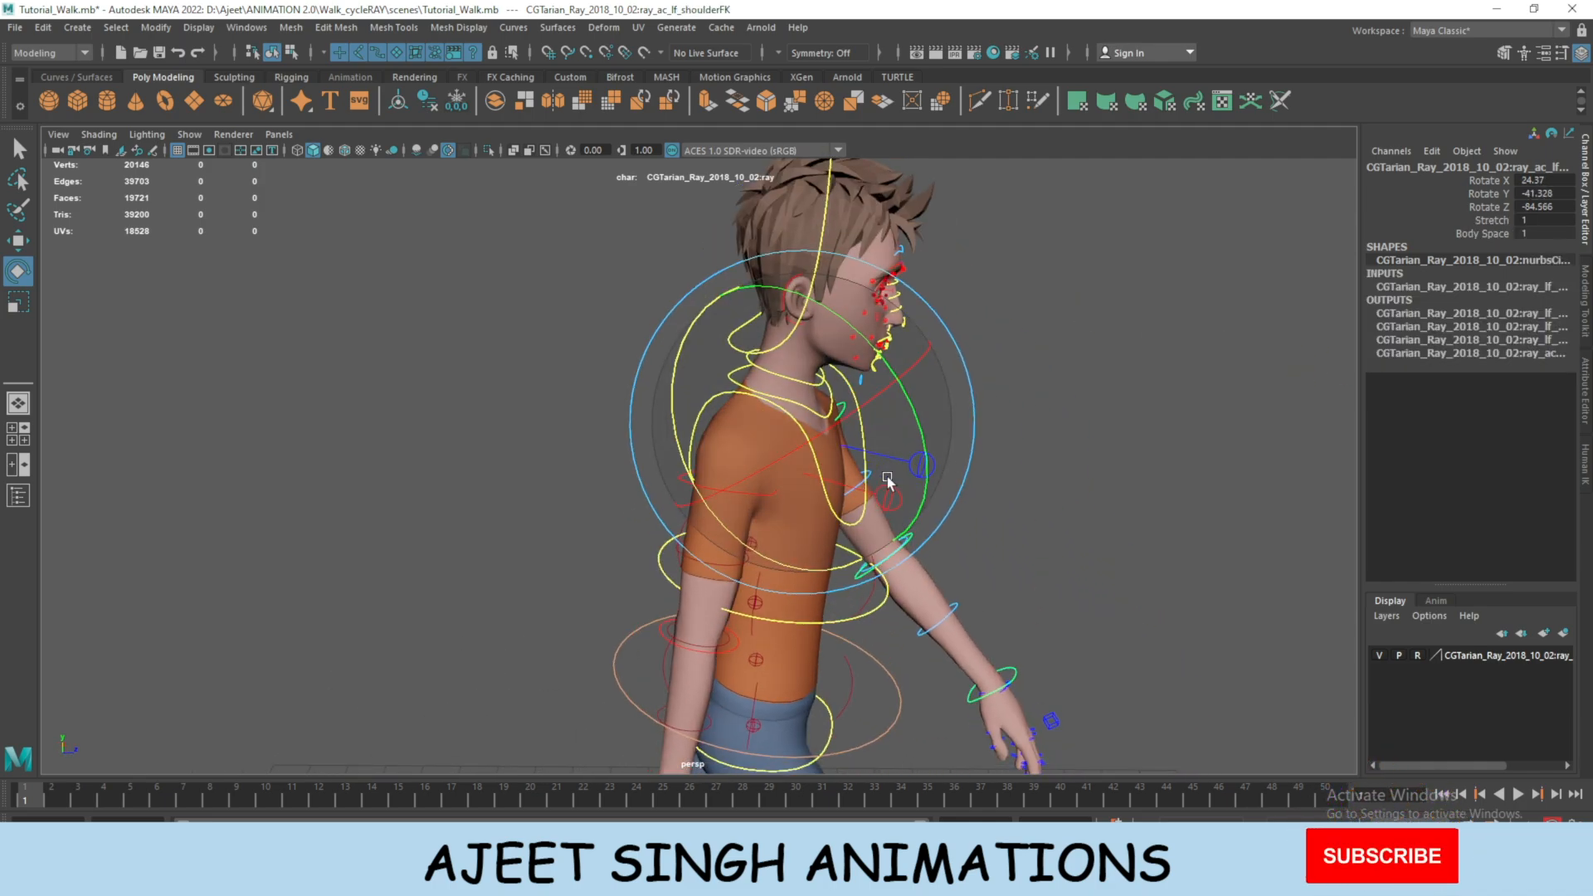
pyautogui.keyDown('alt'); pyautogui.moveTo(888, 481); pyautogui.dragTo(823, 489); pyautogui.keyUp('alt')
pyautogui.keyDown('alt'); pyautogui.moveTo(867, 634); pyautogui.dragTo(806, 565); pyautogui.keyUp('alt')
pyautogui.press('space')
pyautogui.keyDown('alt'); pyautogui.moveTo(731, 559); pyautogui.dragTo(946, 842, button='right'); pyautogui.keyUp('alt')
pyautogui.press('space')
pyautogui.moveTo(866, 580); pyautogui.dragTo(939, 584)
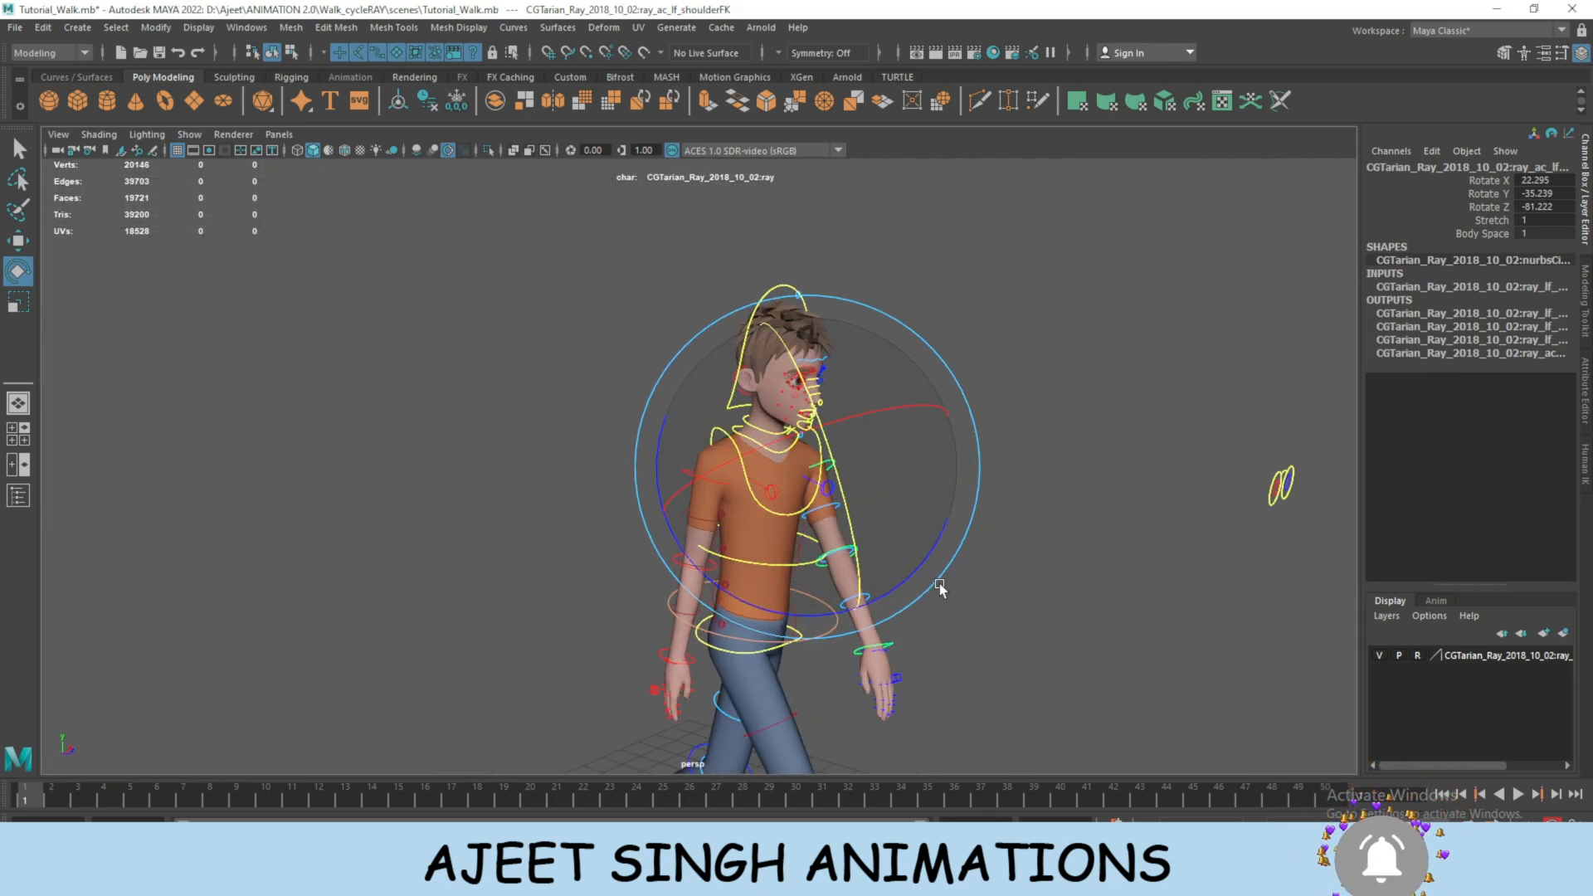
# Bend the left elbow FK control to about -27.6 in Rotate Y and fine-tune the left upper arm's rotation.
pyautogui.keyDown('alt'); pyautogui.moveTo(939, 584); pyautogui.dragTo(1097, 654, button='right'); pyautogui.keyUp('alt')
pyautogui.keyDown('alt'); pyautogui.moveTo(1096, 654); pyautogui.dragTo(1067, 572, button='middle'); pyautogui.keyUp('alt')
pyautogui.click(962, 548)
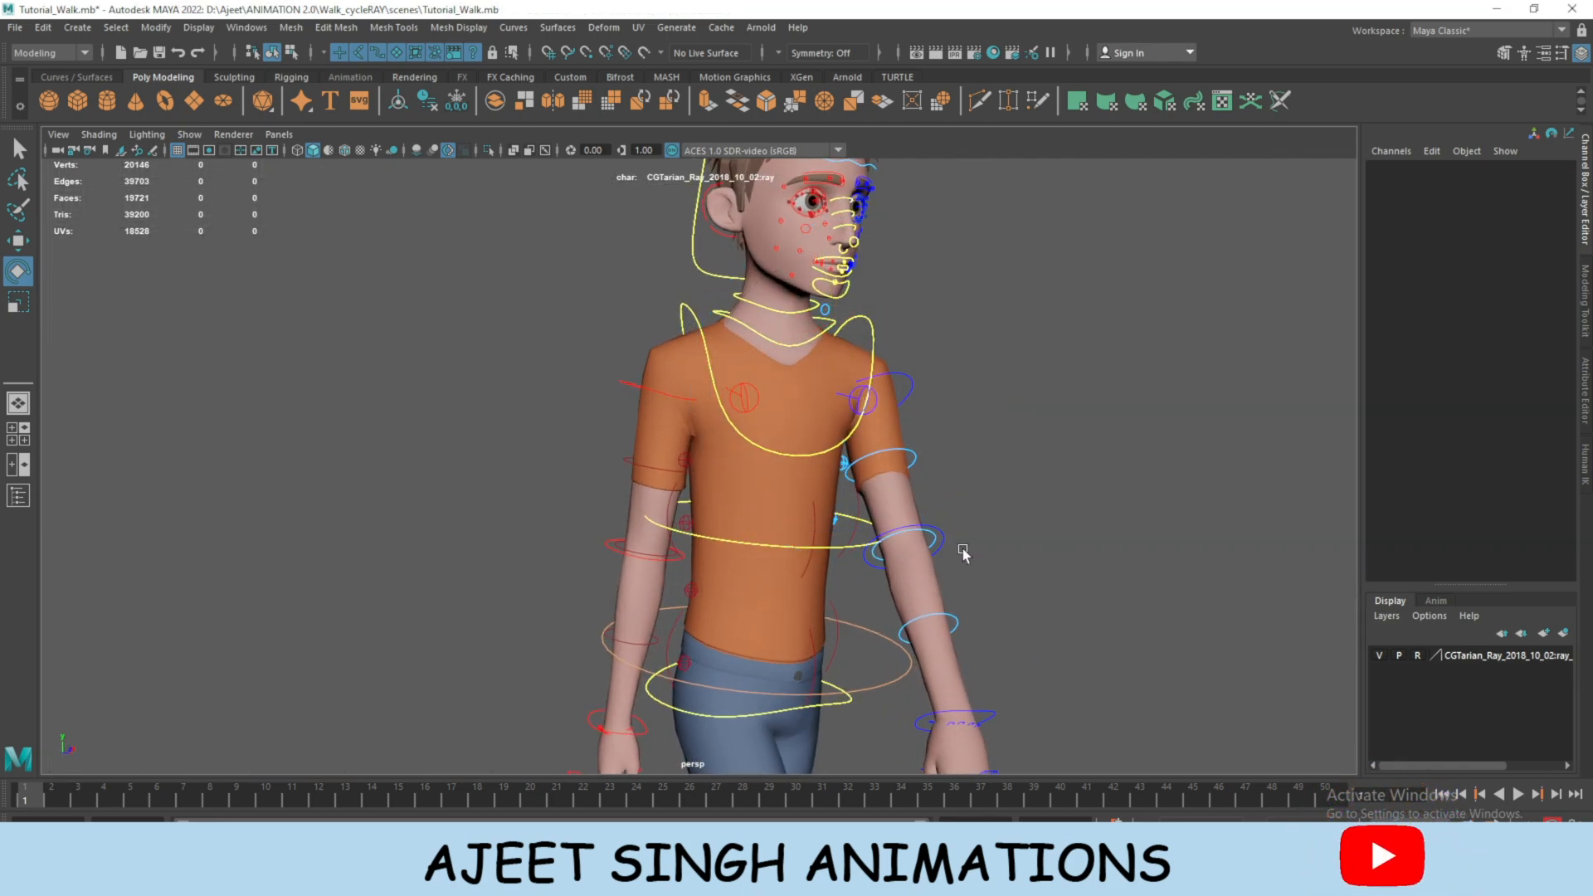
pyautogui.click(938, 532)
pyautogui.moveTo(919, 588); pyautogui.dragTo(932, 664)
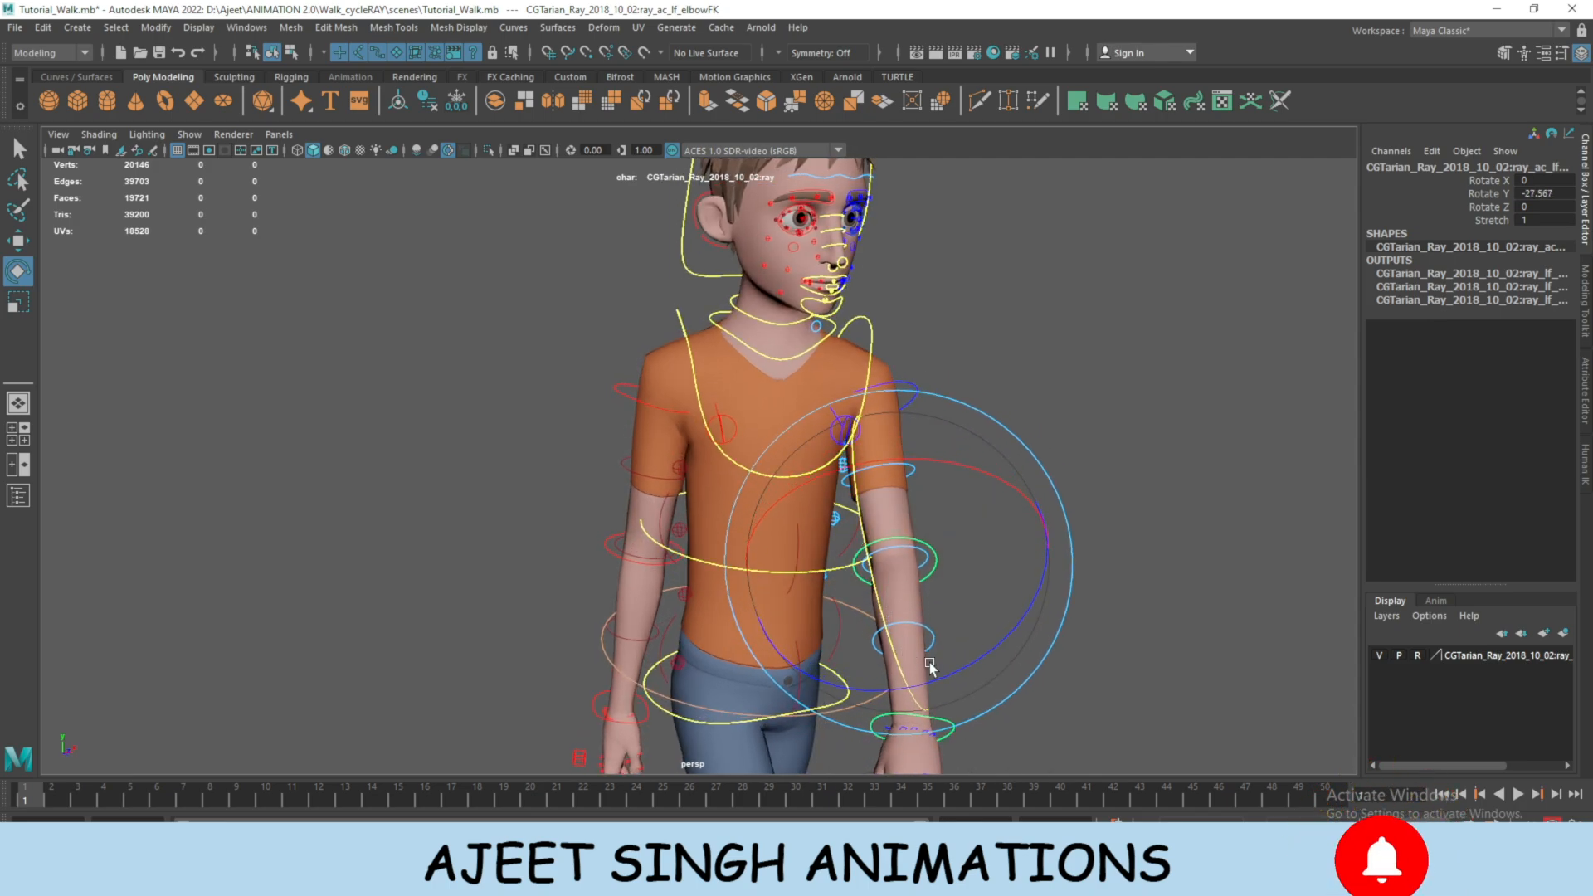
pyautogui.keyDown('alt'); pyautogui.moveTo(979, 564); pyautogui.dragTo(915, 508); pyautogui.keyUp('alt')
pyautogui.click(878, 425)
pyautogui.moveTo(740, 426); pyautogui.dragTo(741, 466)
# Swing the right arm backward by rotating the right shoulder FK control.
pyautogui.scroll(-4, 900, 465)
pyautogui.keyDown('alt'); pyautogui.moveTo(904, 518); pyautogui.dragTo(938, 539); pyautogui.keyUp('alt')
pyautogui.scroll(3, 1025, 508)
pyautogui.scroll(3, 1026, 508)
pyautogui.keyDown('alt'); pyautogui.moveTo(938, 540); pyautogui.dragTo(930, 571, button='middle'); pyautogui.keyUp('alt')
pyautogui.moveTo(378, 428); pyautogui.dragTo(402, 449)
pyautogui.moveTo(658, 320); pyautogui.dragTo(715, 365)
pyautogui.moveTo(864, 318); pyautogui.dragTo(839, 375)
# Bend the right forearm by rotating the right elbow FK control to about -19.2 in Rotate Y.
pyautogui.moveTo(561, 484); pyautogui.dragTo(643, 508)
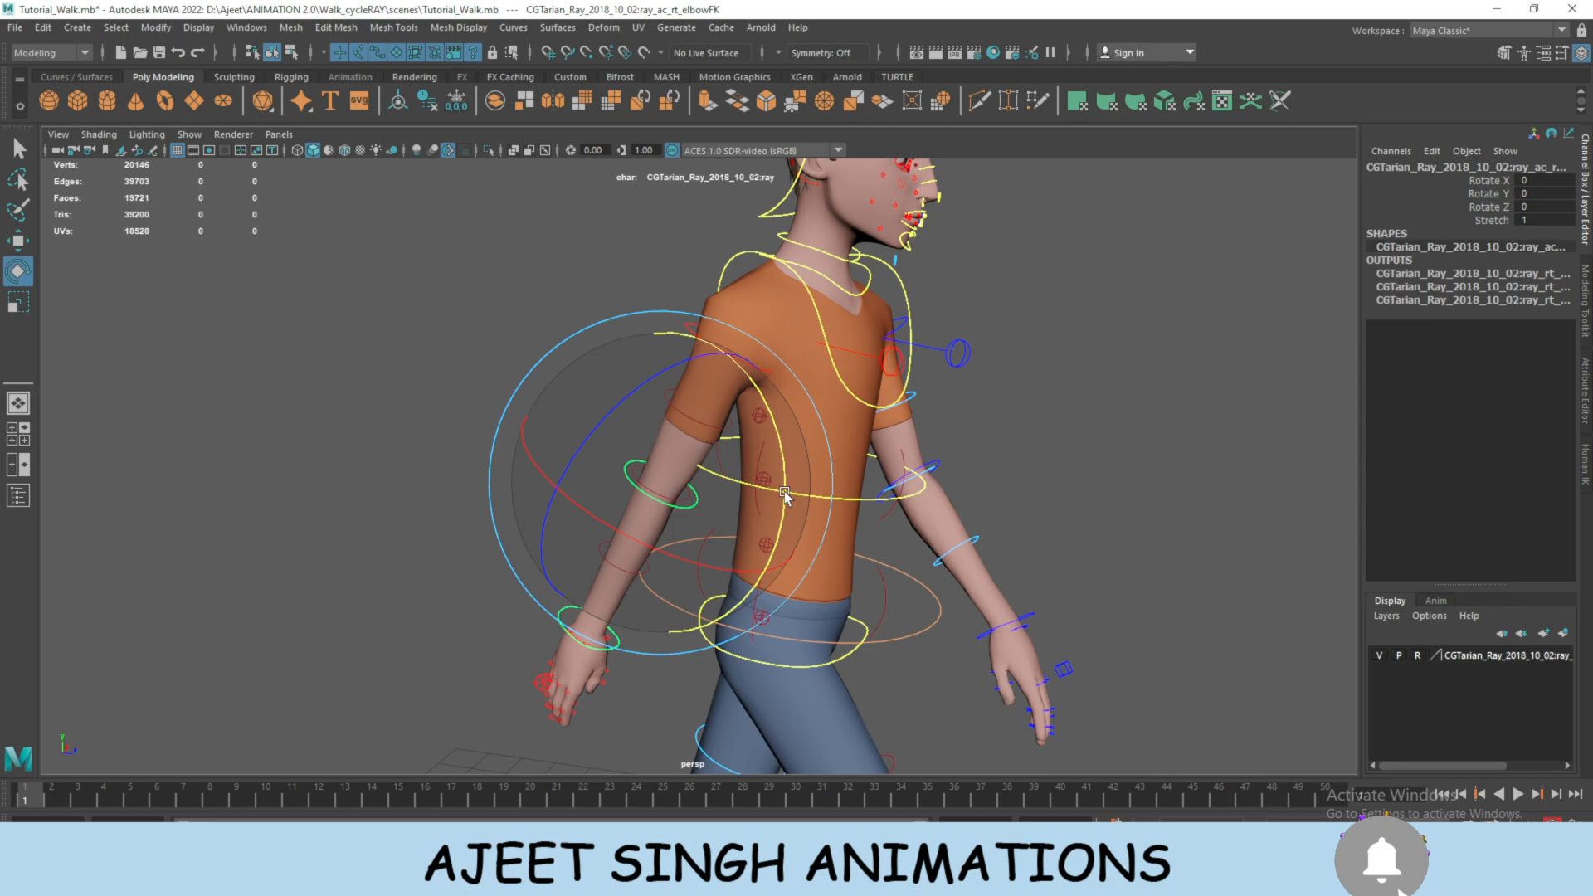
pyautogui.moveTo(786, 496); pyautogui.dragTo(797, 441)
pyautogui.scroll(-2, 768, 465)
pyautogui.keyDown('alt'); pyautogui.moveTo(741, 505); pyautogui.dragTo(783, 413, button='middle'); pyautogui.keyUp('alt')
pyautogui.scroll(3, 783, 413)
pyautogui.keyDown('alt'); pyautogui.moveTo(532, 220); pyautogui.dragTo(519, 309, button='middle'); pyautogui.keyUp('alt')
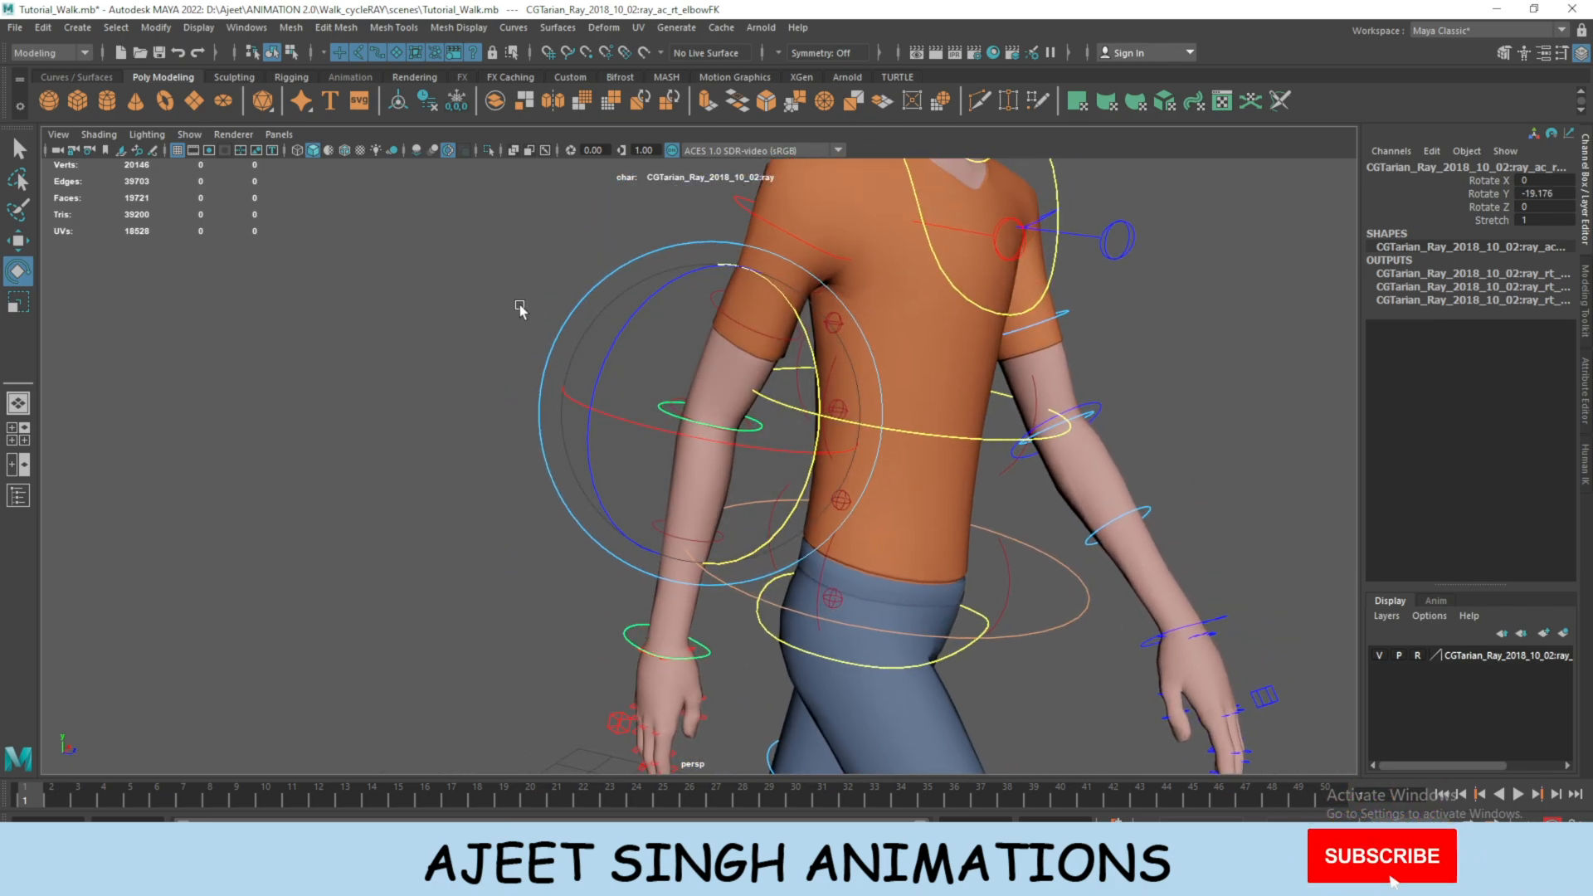
# Adjust the right upper arm's rotation with the right shoulder FK control.
pyautogui.click(519, 309)
pyautogui.moveTo(753, 196); pyautogui.dragTo(682, 261)
pyautogui.moveTo(770, 232); pyautogui.dragTo(830, 247)
# Twist the right hand by rotating the right hand FK control about 32.6 degrees in X.
pyautogui.moveTo(624, 606); pyautogui.dragTo(664, 634)
pyautogui.moveTo(712, 706); pyautogui.dragTo(777, 727)
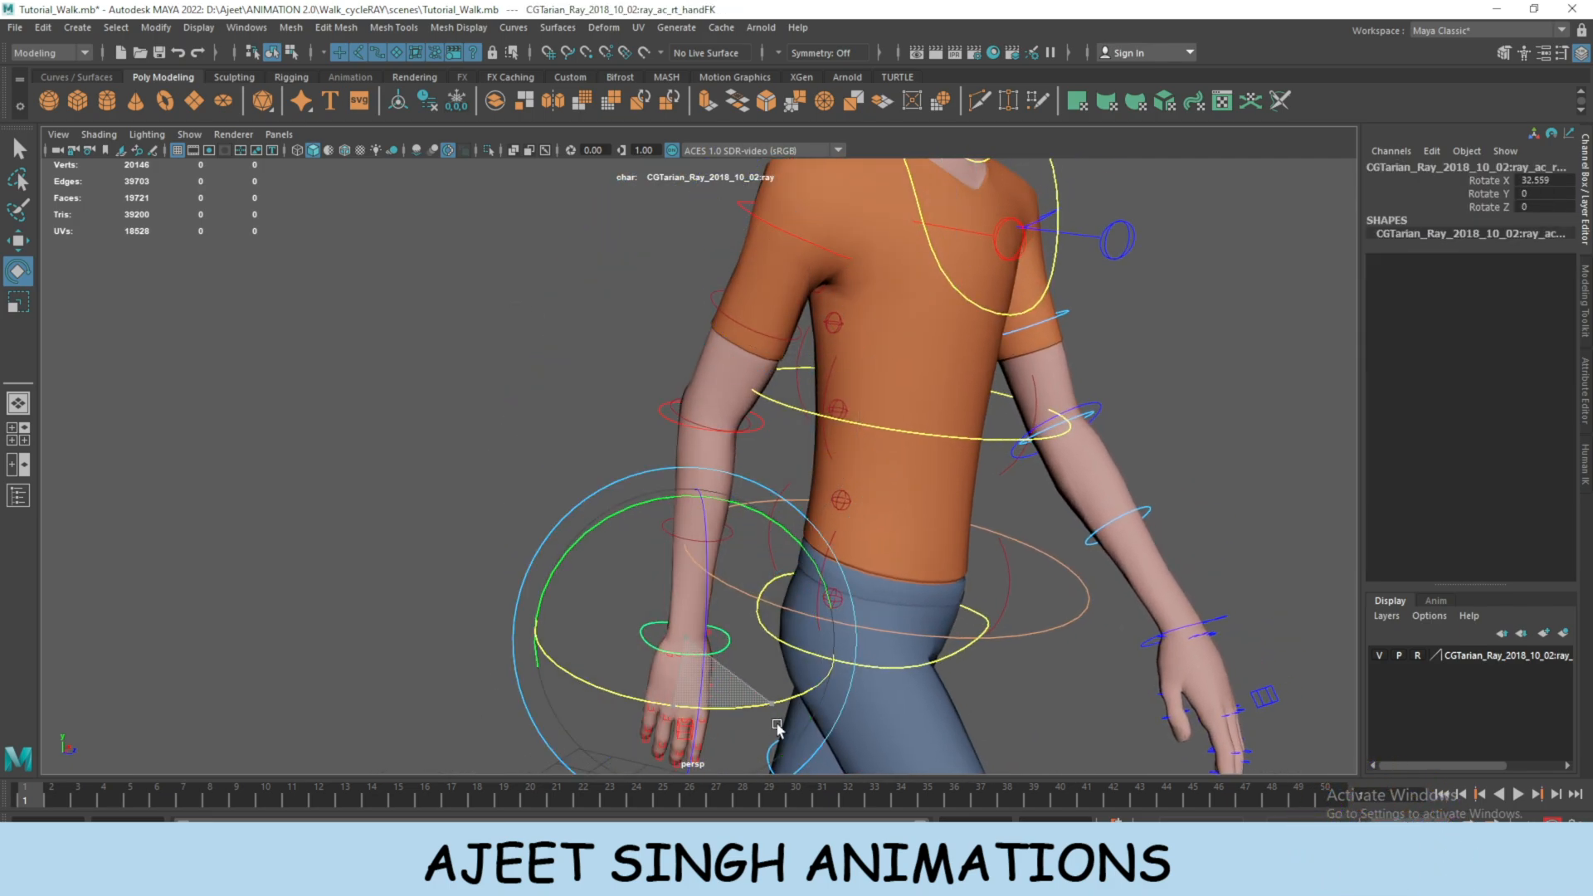
pyautogui.moveTo(747, 666); pyautogui.dragTo(777, 664)
# From behind, rotate the right shoulder FK control to about 26 in X and 20 in Y.
pyautogui.keyDown('alt'); pyautogui.moveTo(776, 688); pyautogui.dragTo(919, 518); pyautogui.keyUp('alt')
pyautogui.click(762, 300)
pyautogui.moveTo(782, 286); pyautogui.dragTo(775, 311)
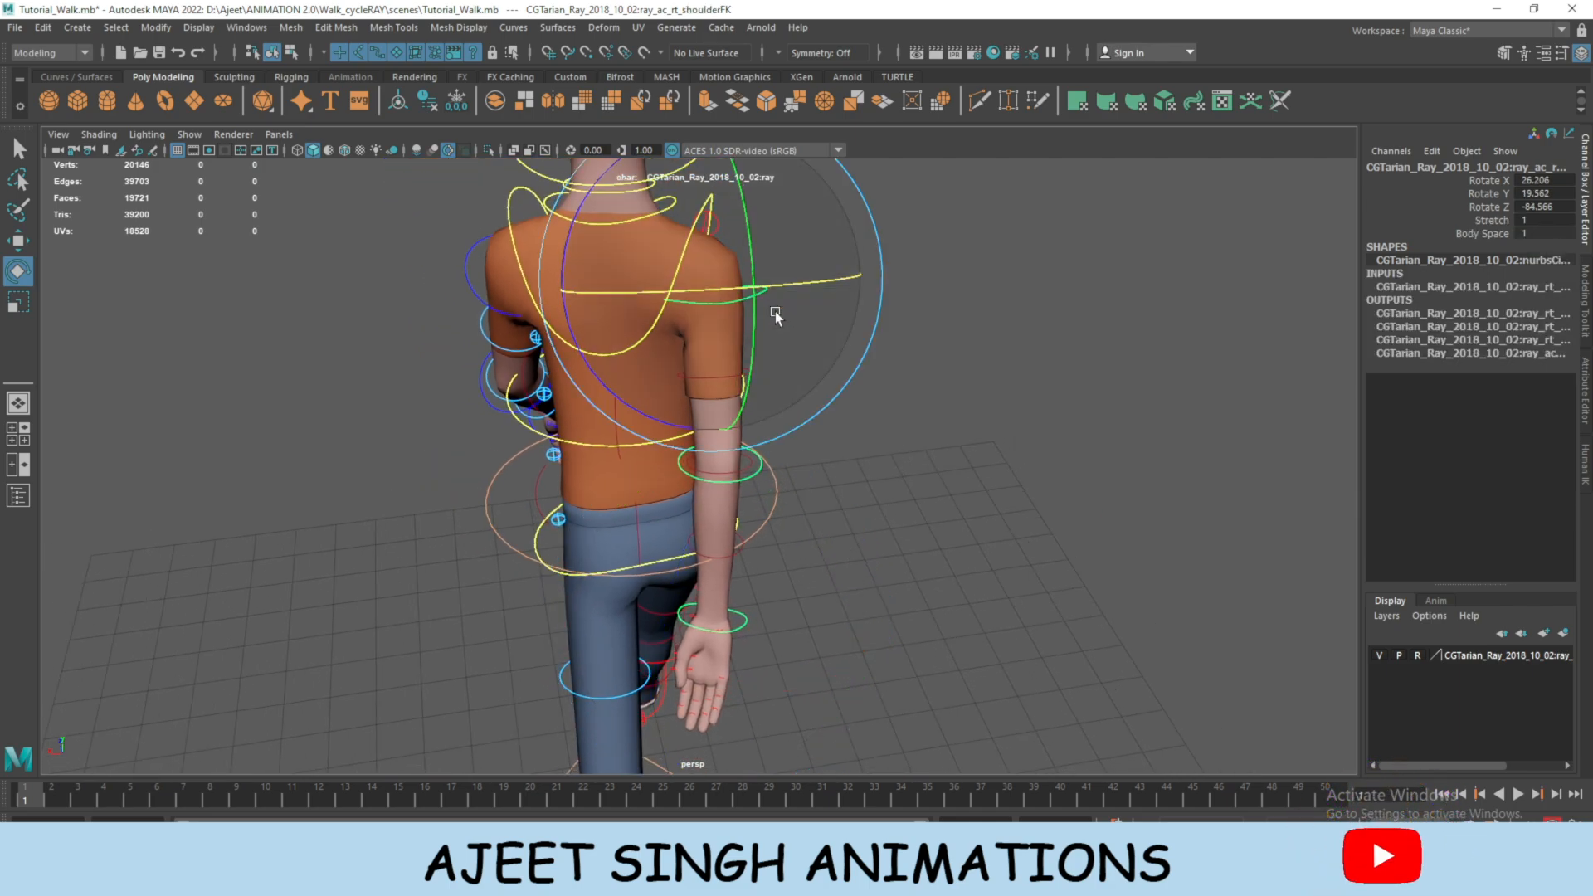
pyautogui.moveTo(600, 360); pyautogui.dragTo(808, 407)
# In the side view, move the right and left leg pole controls forward to Translate Z 3.58.
pyautogui.press('space')
pyautogui.press('space')
pyautogui.moveTo(933, 522); pyautogui.dragTo(1023, 580)
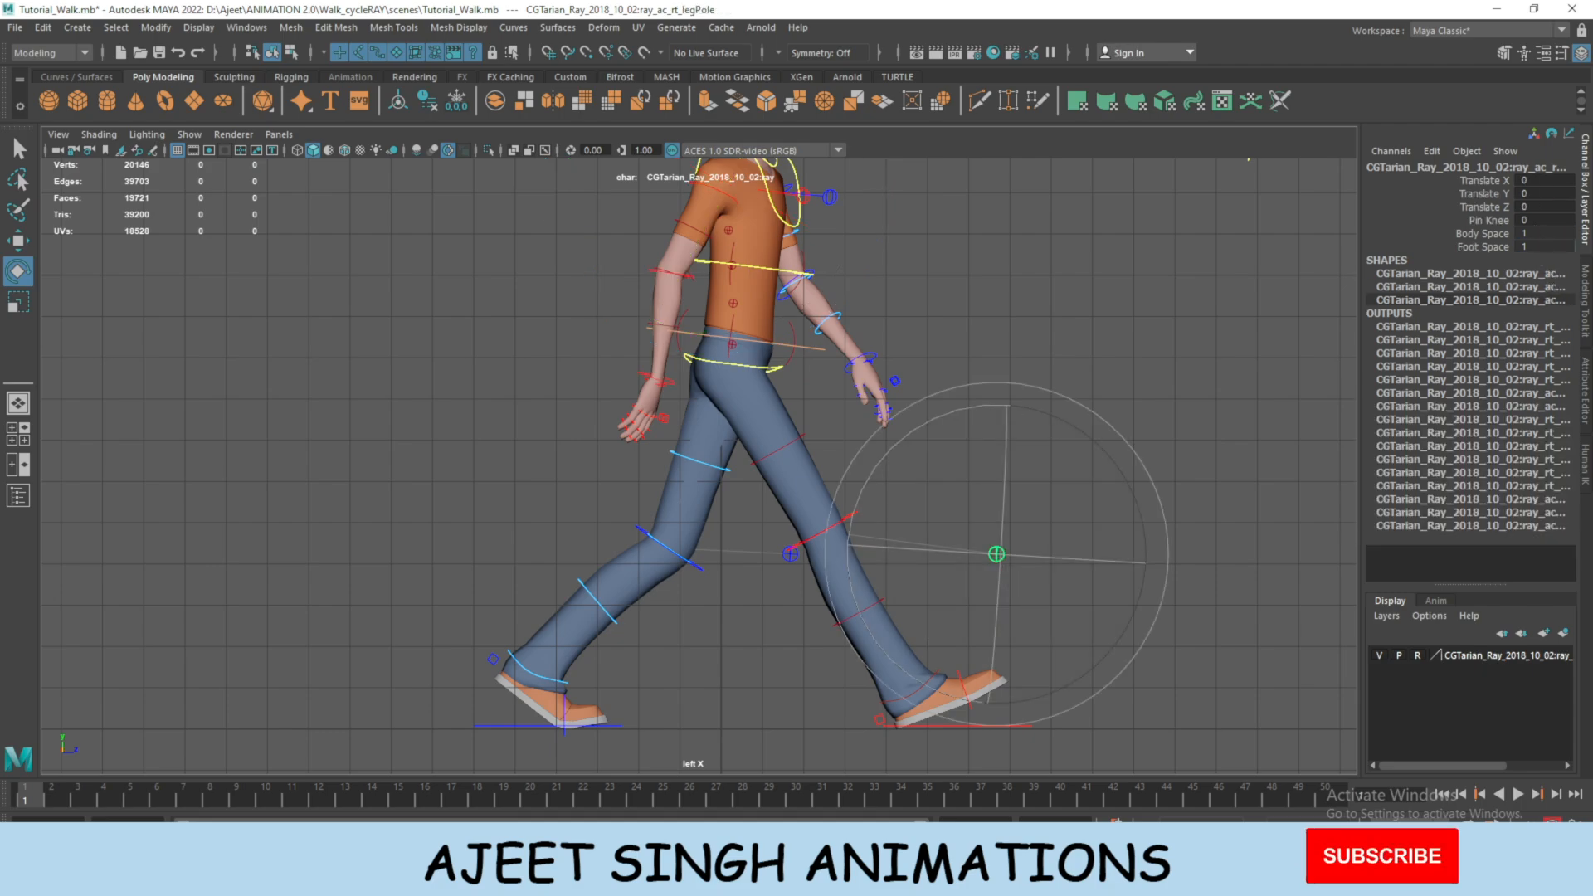
pyautogui.press('w')
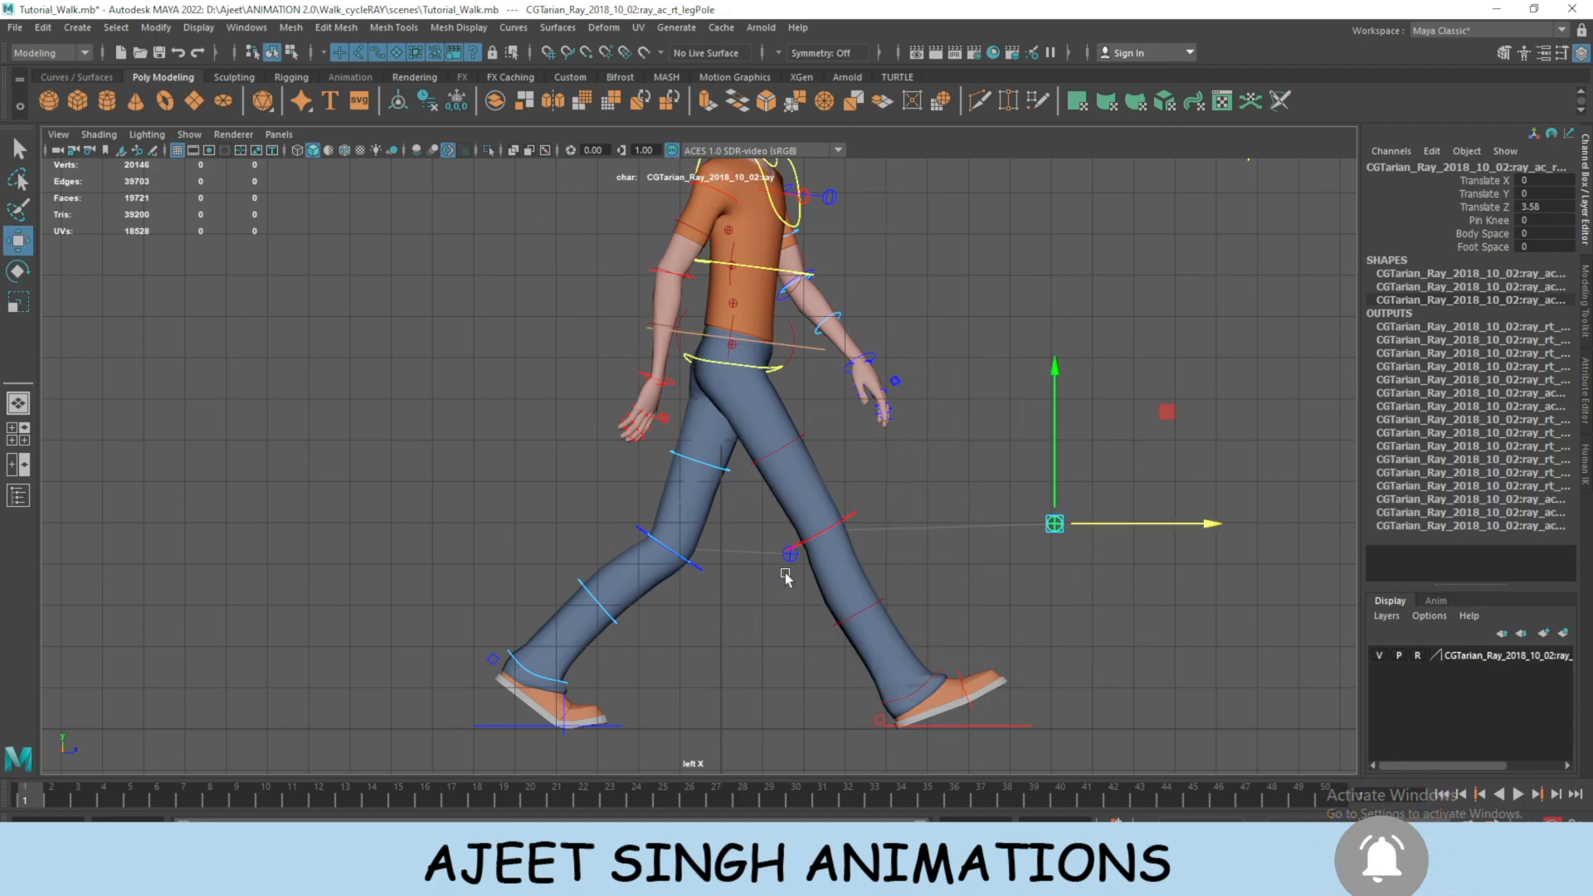
pyautogui.click(1547, 247)
pyautogui.write('0')
pyautogui.press('Return')
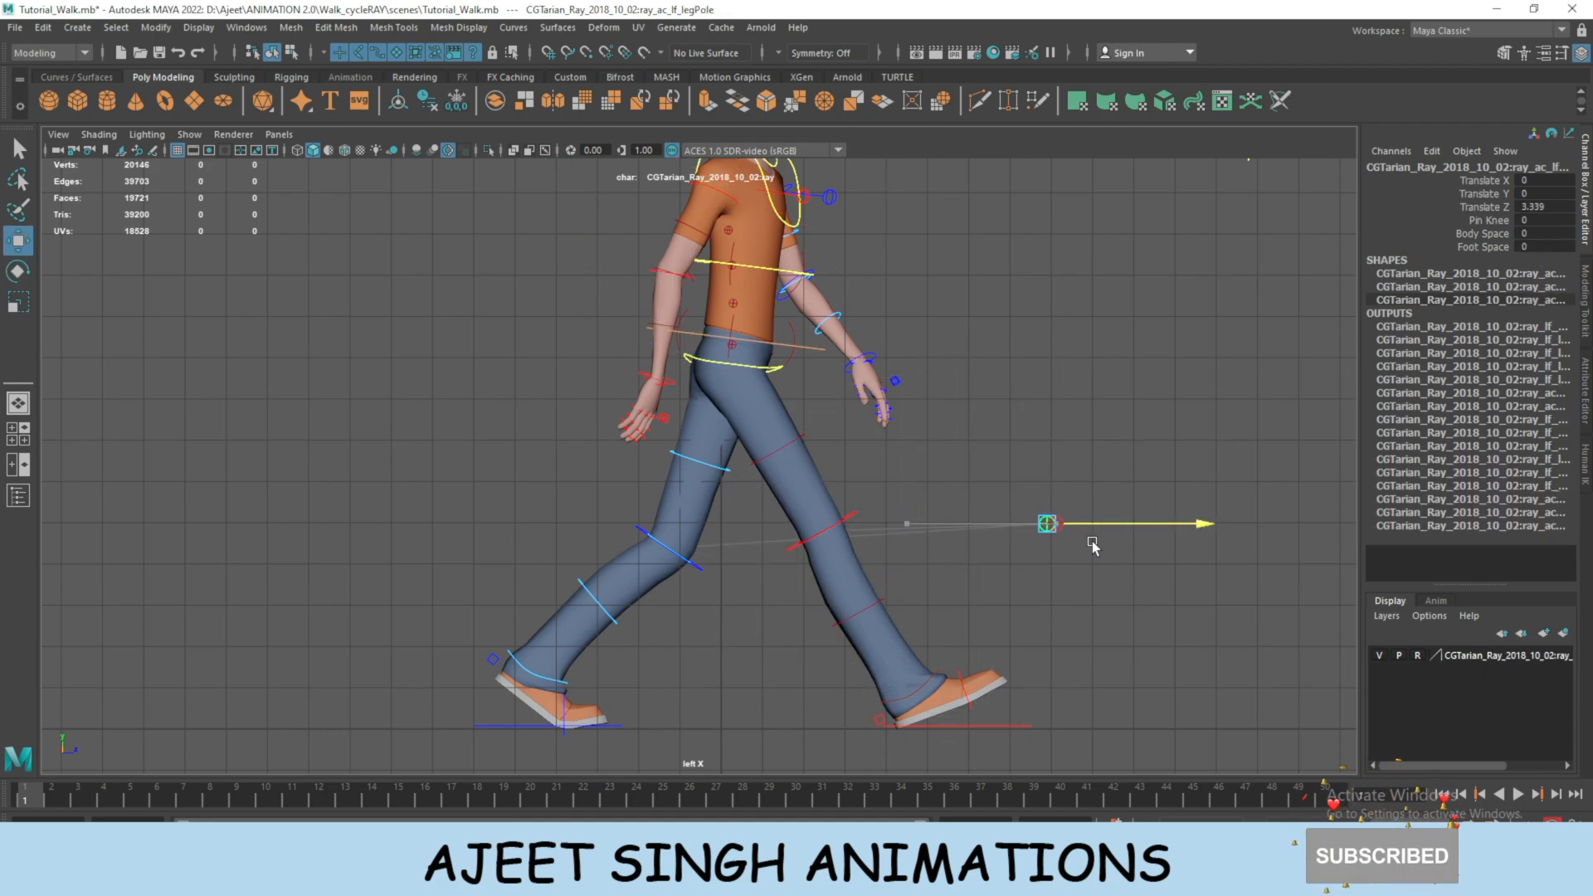
# In the front view, shift the pelvis IK control slightly sideways to about -0.063 in Translate X.
pyautogui.press('space')
pyautogui.moveTo(788, 466); pyautogui.dragTo(783, 484)
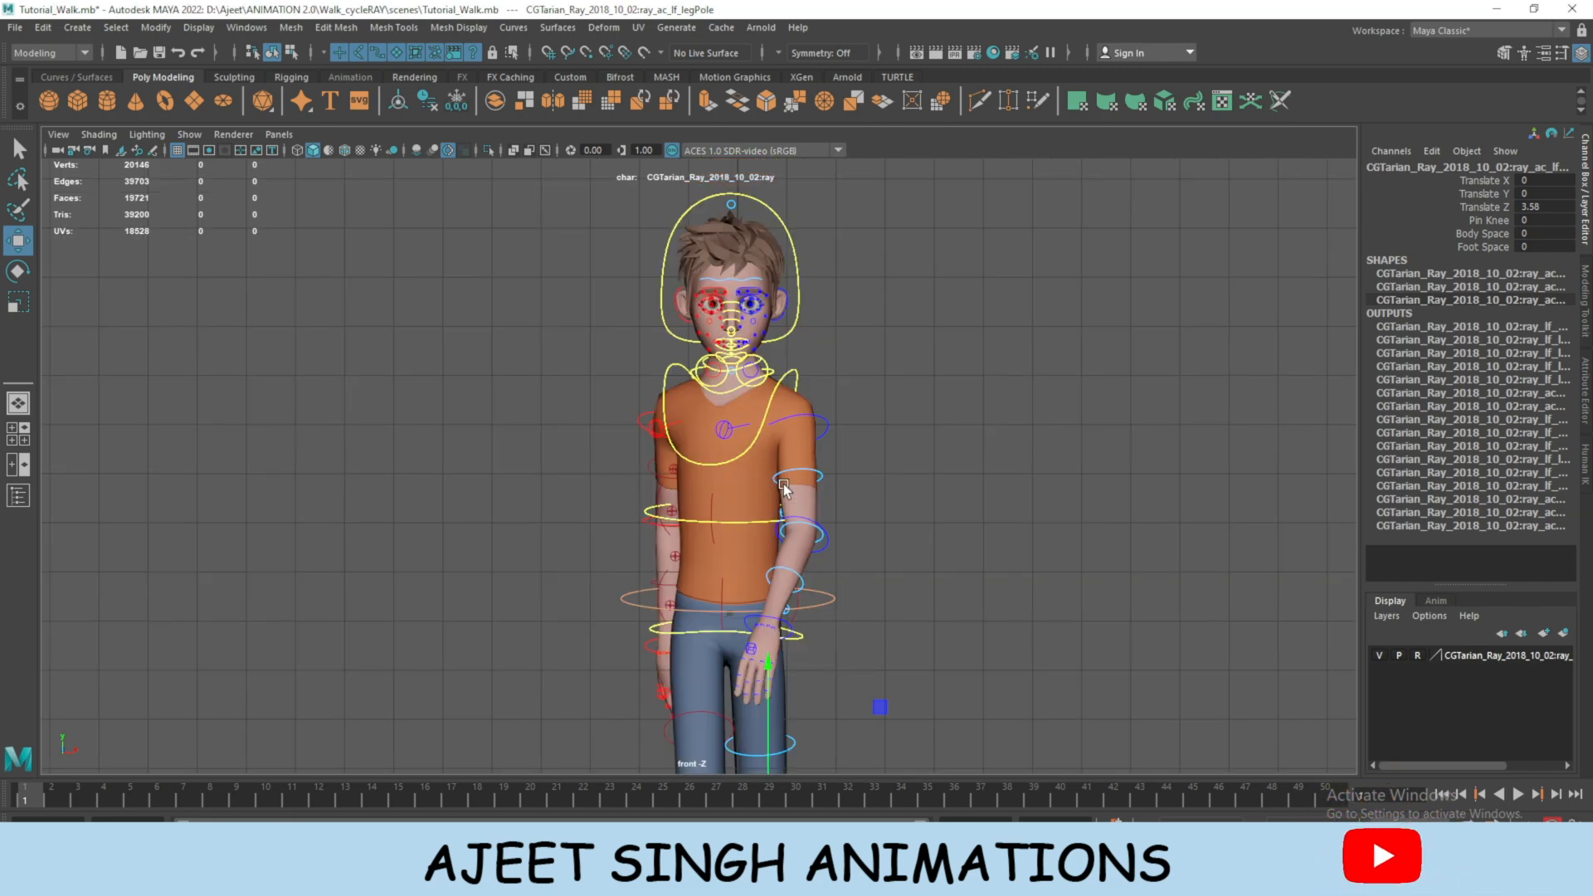
pyautogui.scroll(-3, 797, 539)
pyautogui.keyDown('alt'); pyautogui.moveTo(842, 687); pyautogui.dragTo(872, 416, button='middle'); pyautogui.keyUp('alt')
pyautogui.scroll(3, 912, 530)
pyautogui.scroll(-2, 882, 570)
pyautogui.press('space')
pyautogui.moveTo(898, 556); pyautogui.dragTo(759, 604)
pyautogui.scroll(3, 893, 509)
pyautogui.keyDown('alt'); pyautogui.moveTo(772, 622); pyautogui.dragTo(789, 562, button='middle'); pyautogui.keyUp('alt')
pyautogui.scroll(2, 792, 540)
pyautogui.click(798, 495)
pyautogui.press('space')
pyautogui.moveTo(798, 494); pyautogui.dragTo(800, 507)
pyautogui.keyDown('alt'); pyautogui.moveTo(786, 372); pyautogui.dragTo(798, 475, button='middle'); pyautogui.keyUp('alt')
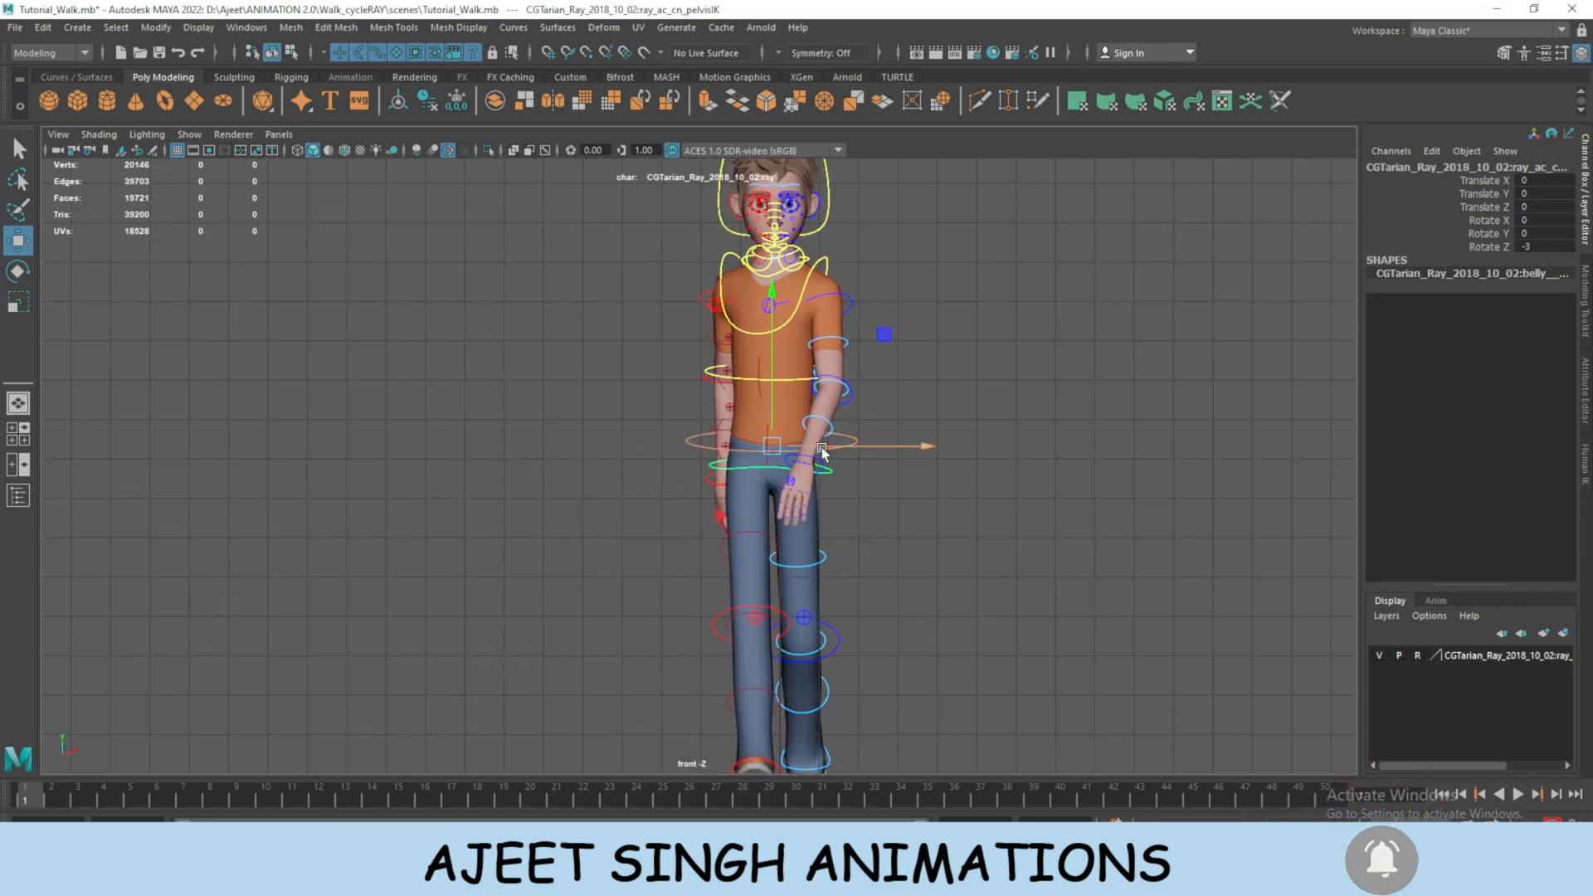
pyautogui.moveTo(822, 446); pyautogui.dragTo(818, 446)
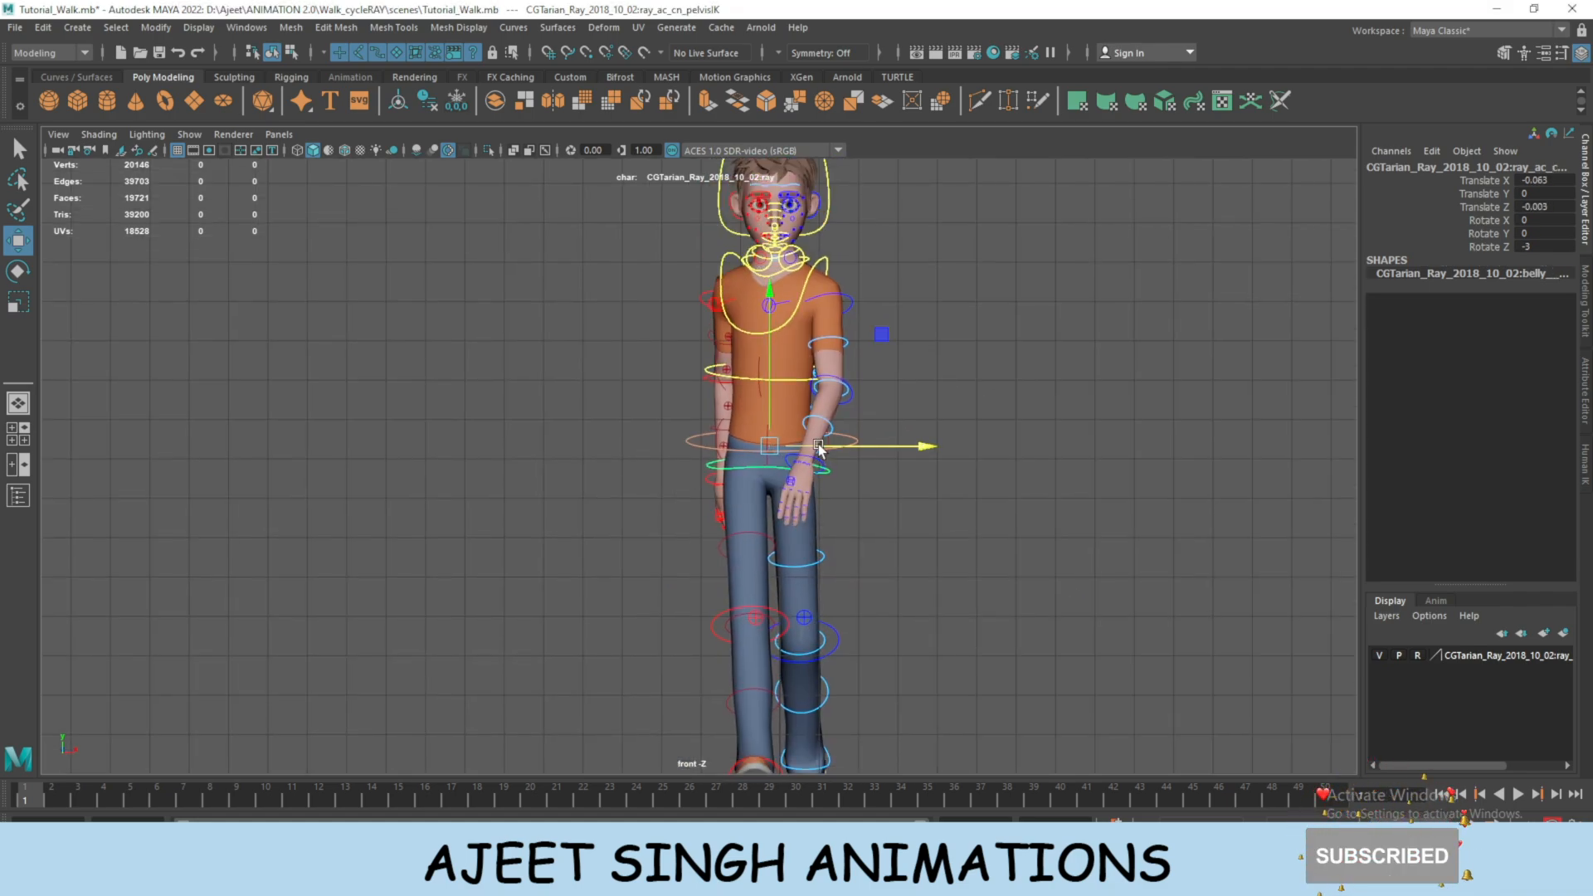
# Select all of the character's controls, set a key on frame 1 and copy that key.
pyautogui.scroll(-3, 748, 555)
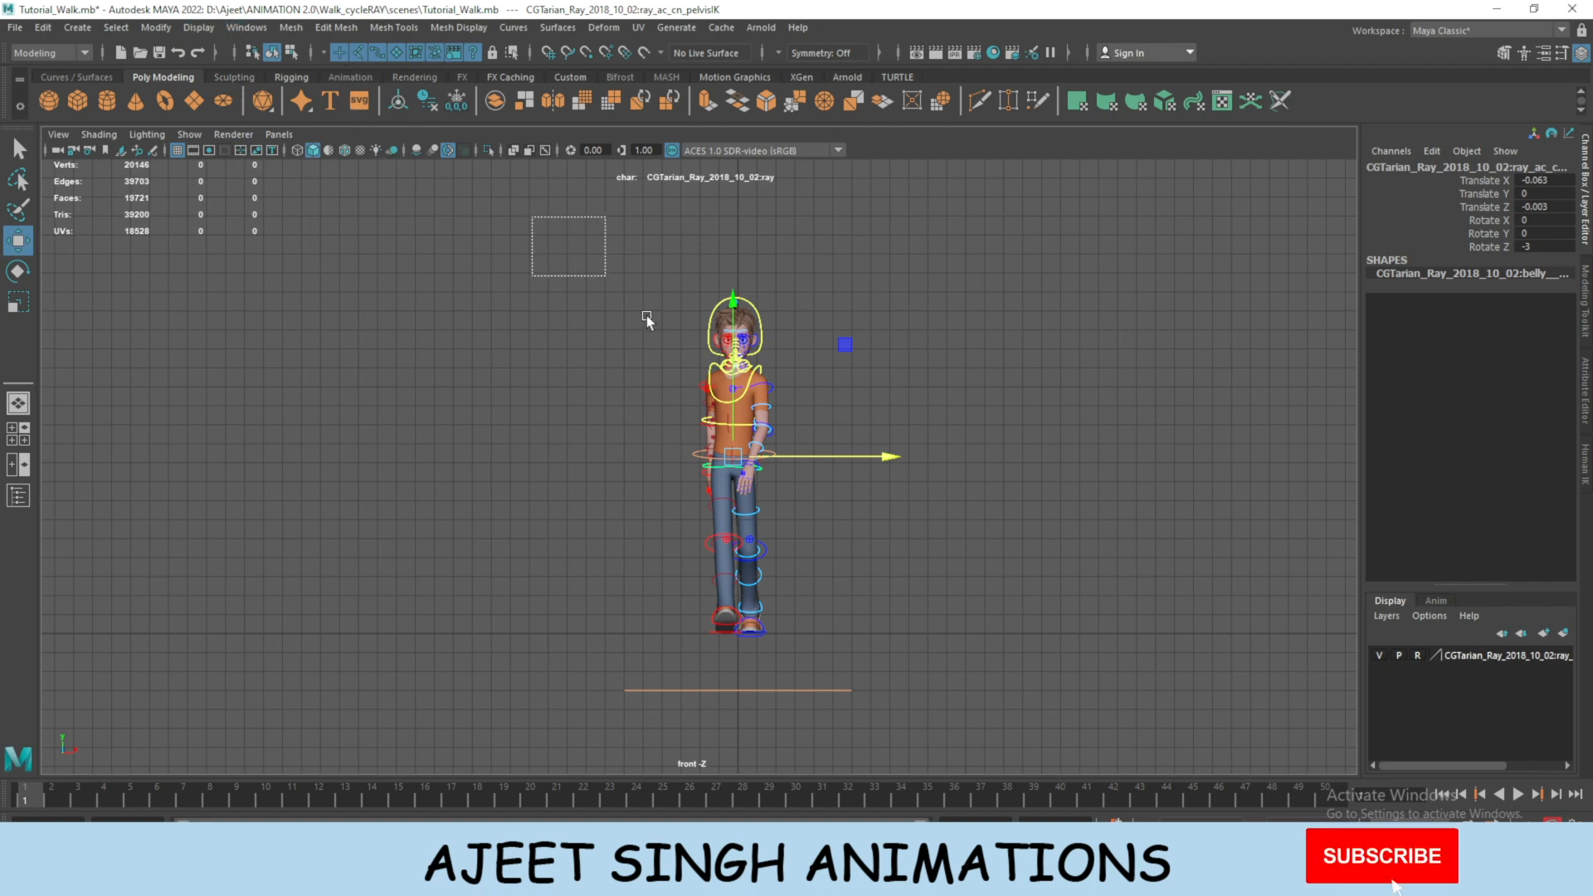
pyautogui.moveTo(989, 636); pyautogui.dragTo(546, 133)
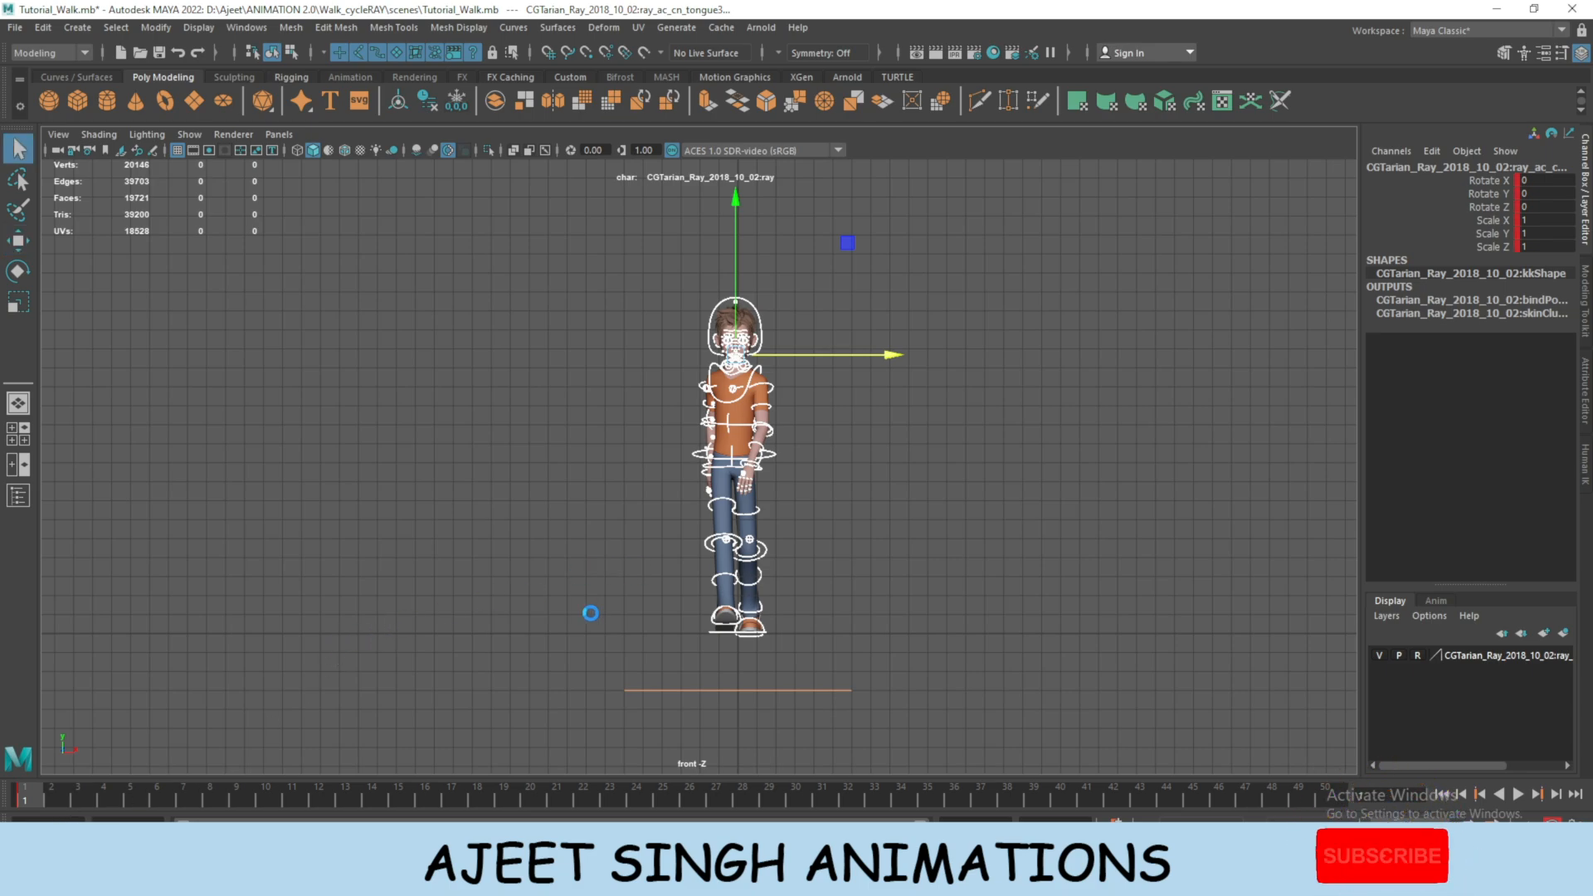
pyautogui.press('w')
pyautogui.press('f')
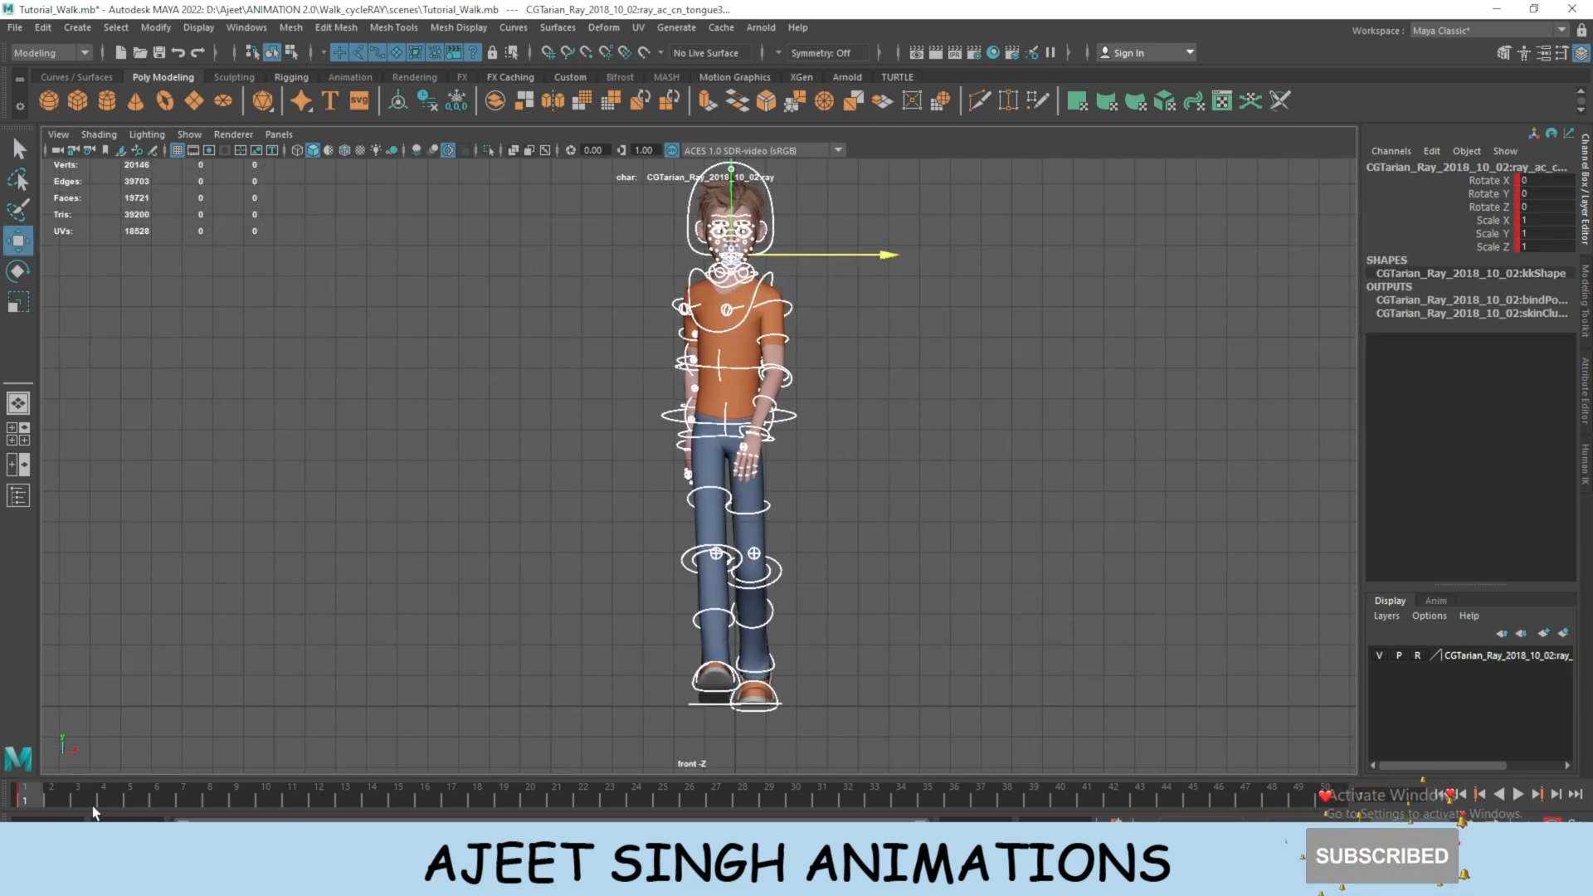
pyautogui.rightClick(51, 797)
pyautogui.click(126, 501)
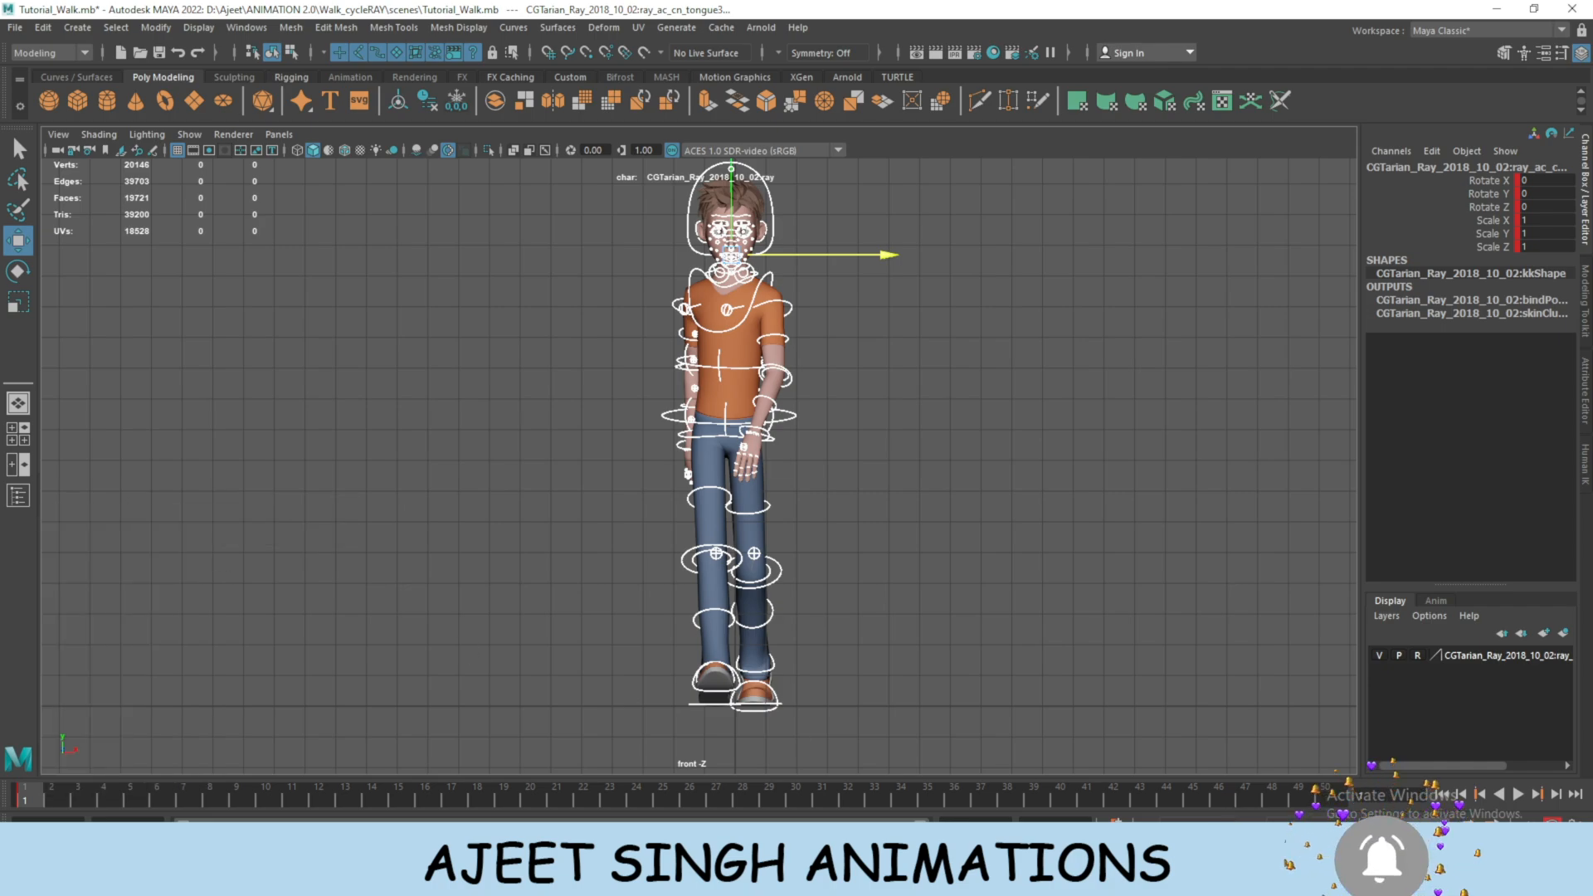
# Look through the frame rate options and set the playback range to end at frame 25.
pyautogui.click(1406, 817)
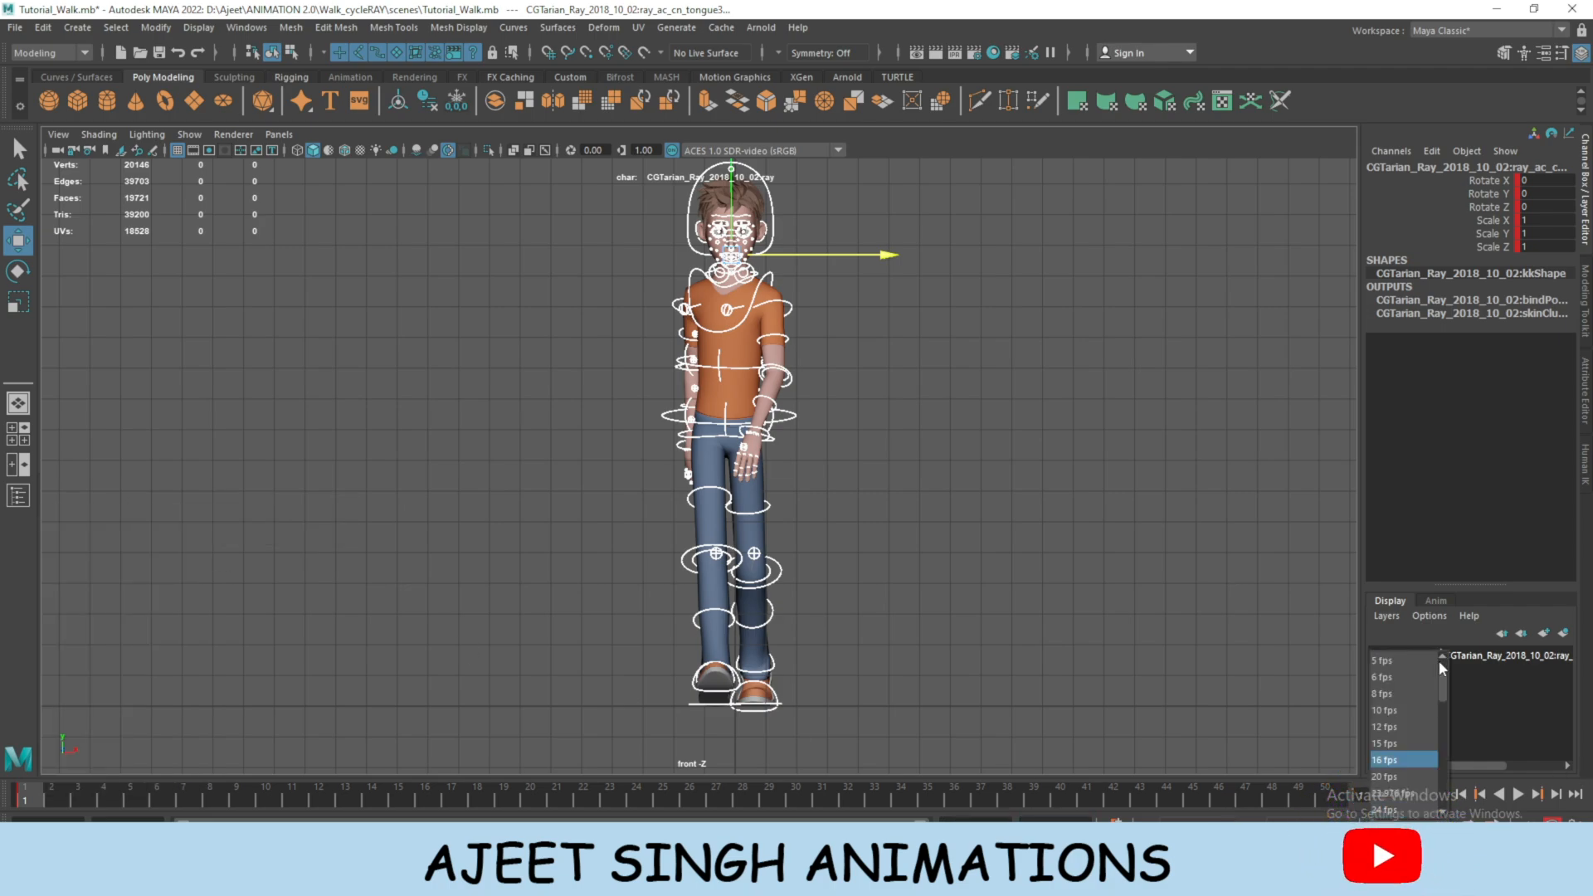
pyautogui.click(1054, 821)
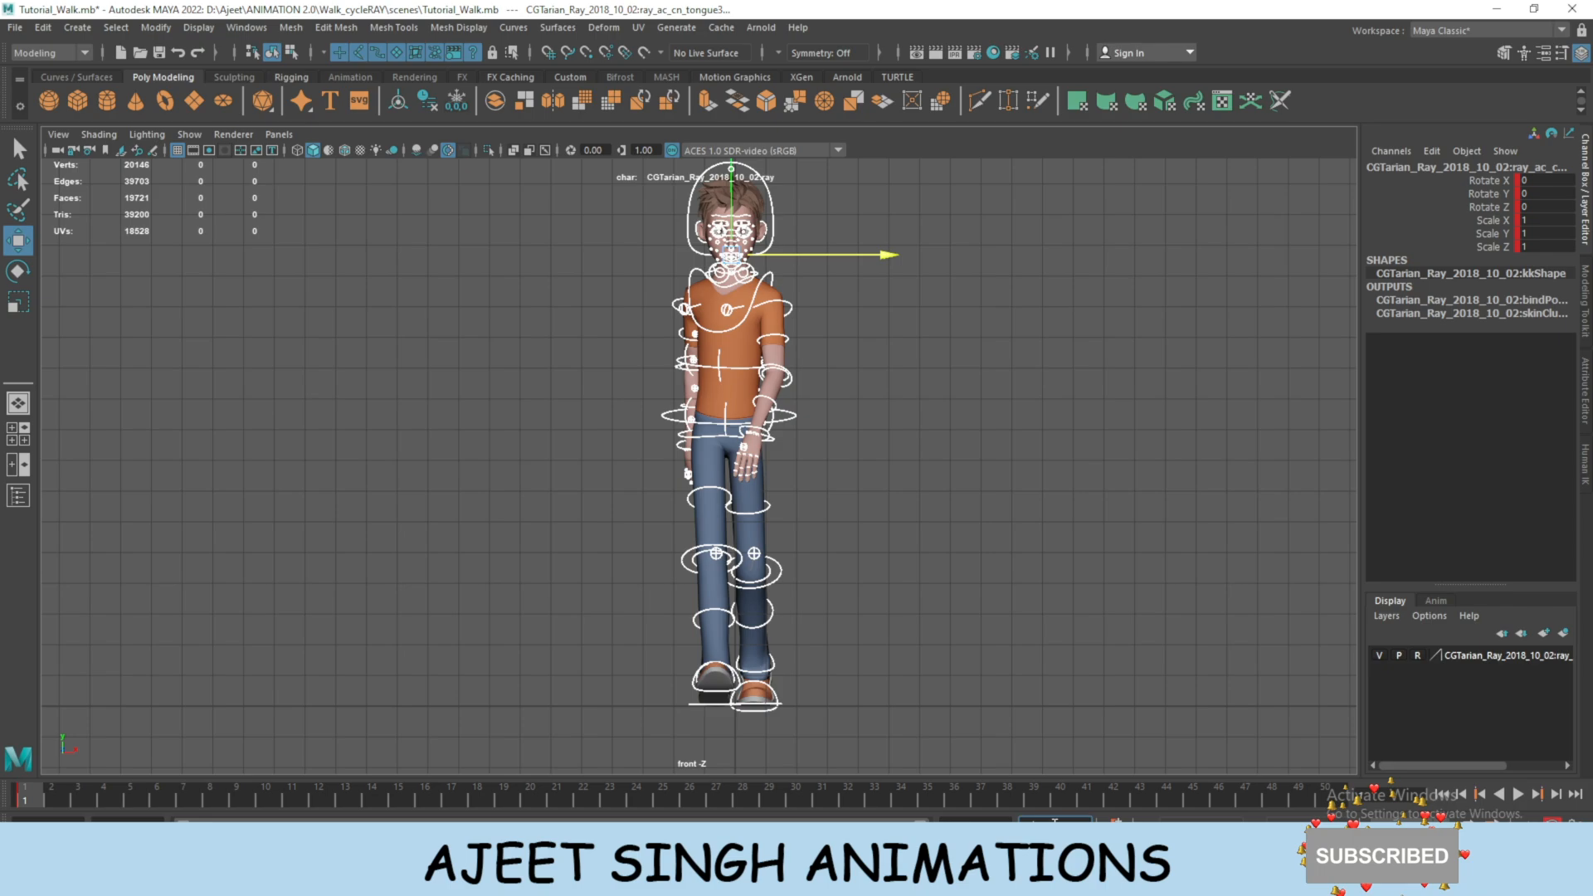
pyautogui.press('Return')
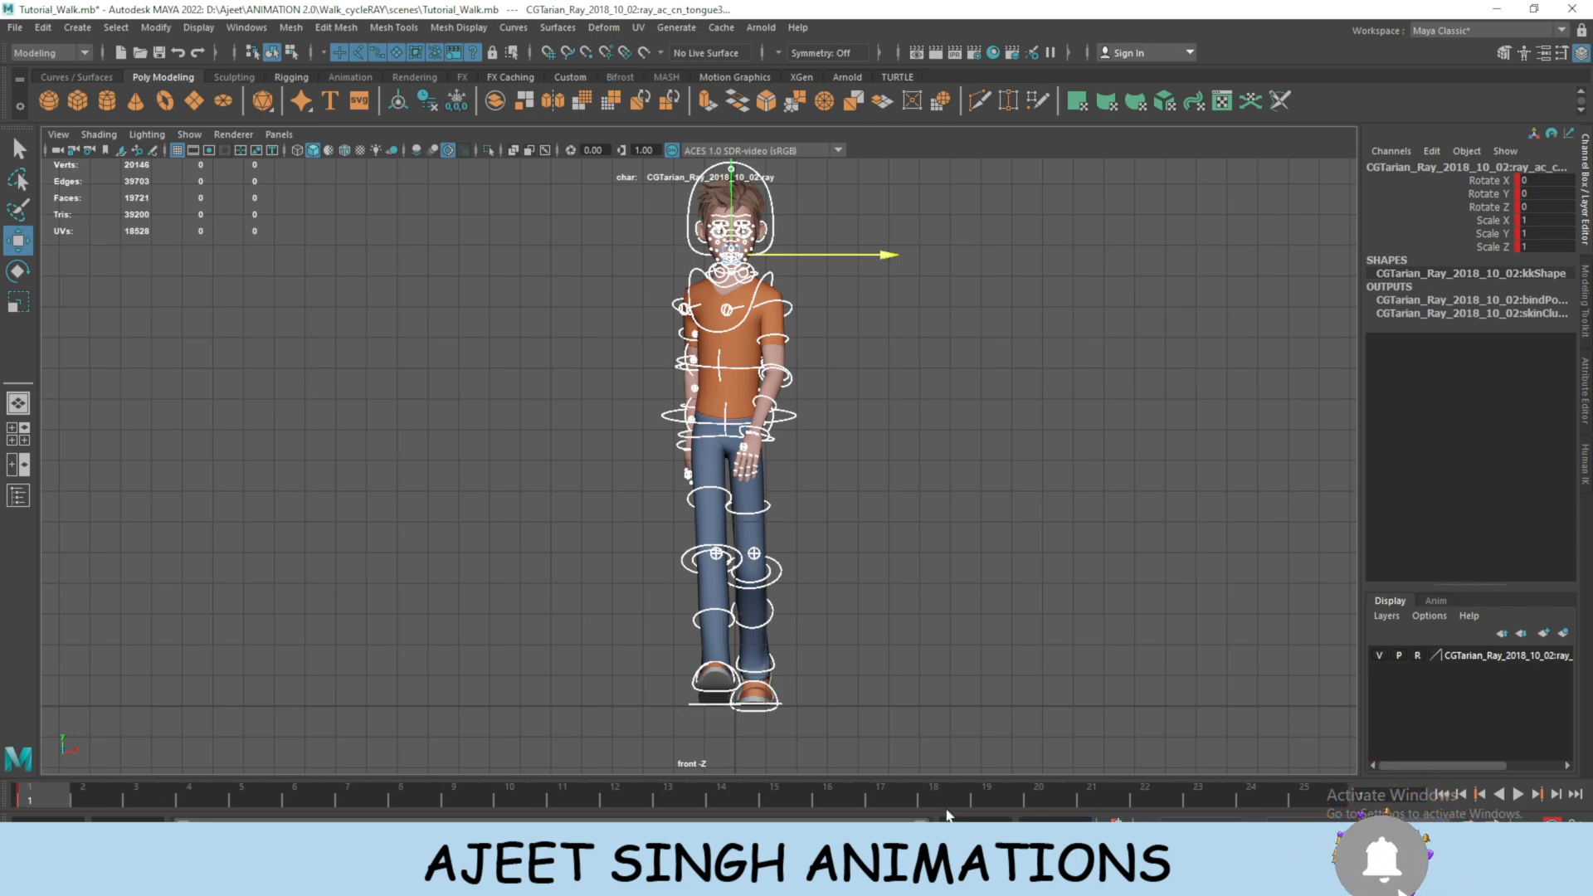
# Paste the copied contact pose onto frame 25 and frame 13 of the timeline.
pyautogui.rightClick(1308, 792)
pyautogui.moveTo(1453, 510)
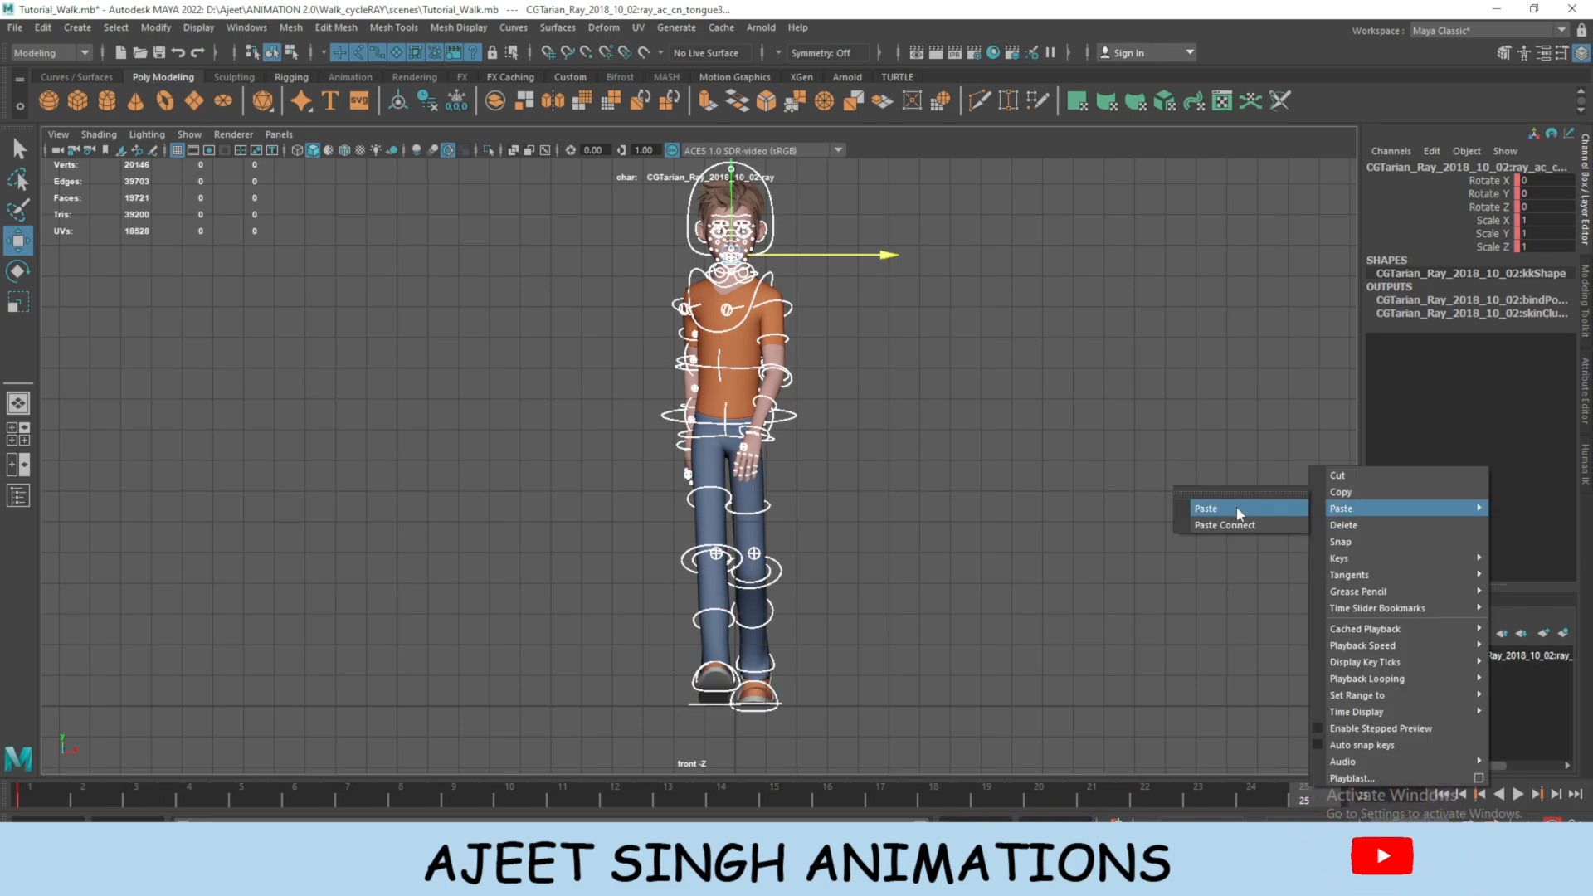
pyautogui.click(1237, 509)
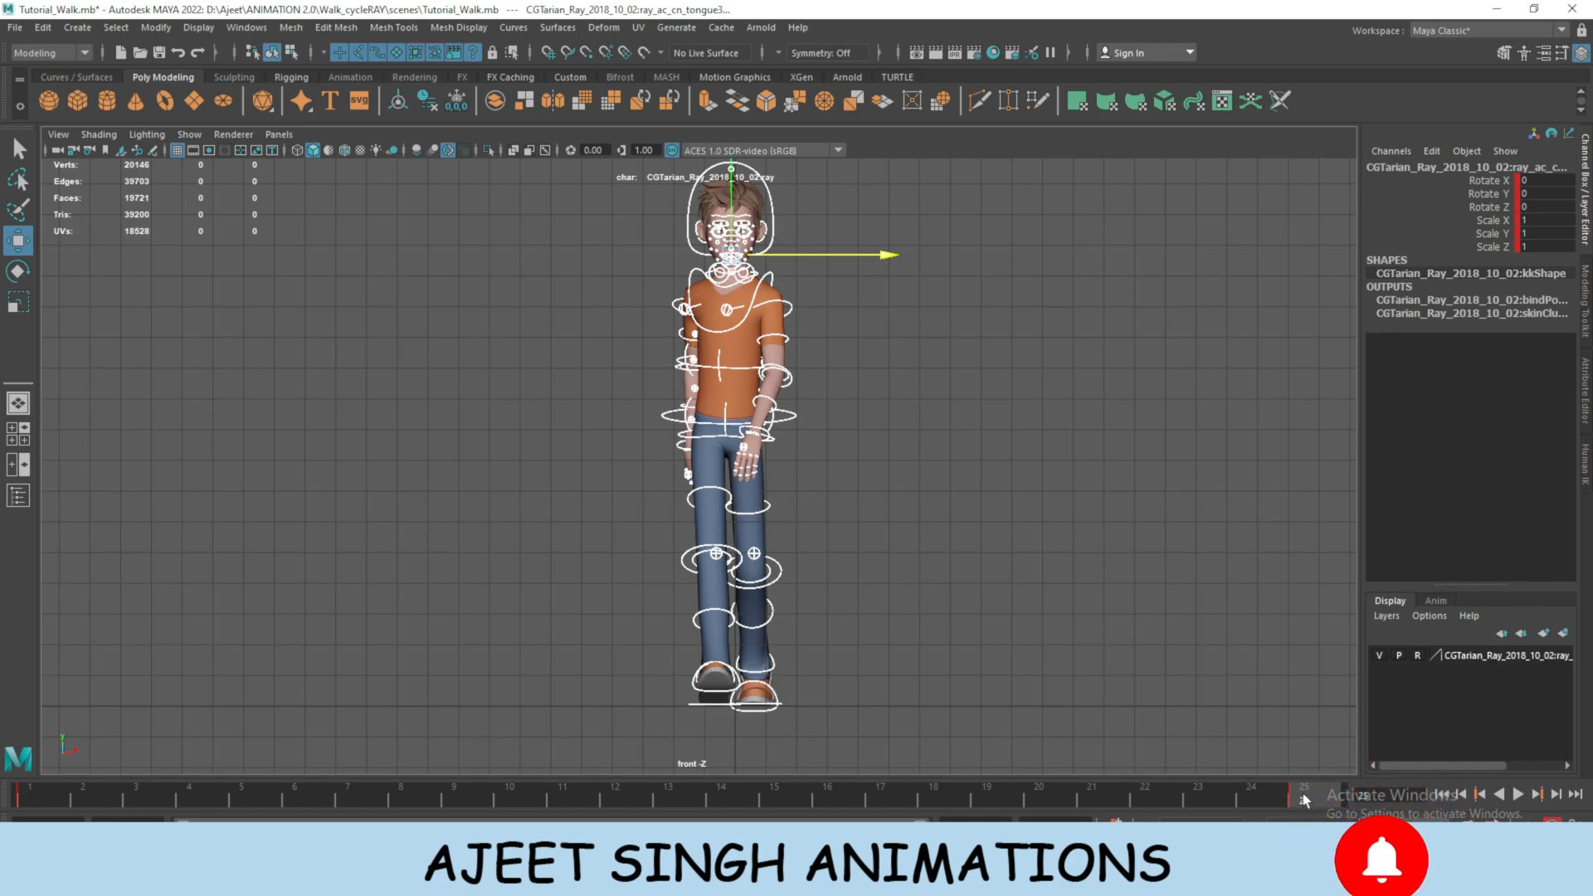
pyautogui.rightClick(697, 804)
pyautogui.moveTo(821, 528)
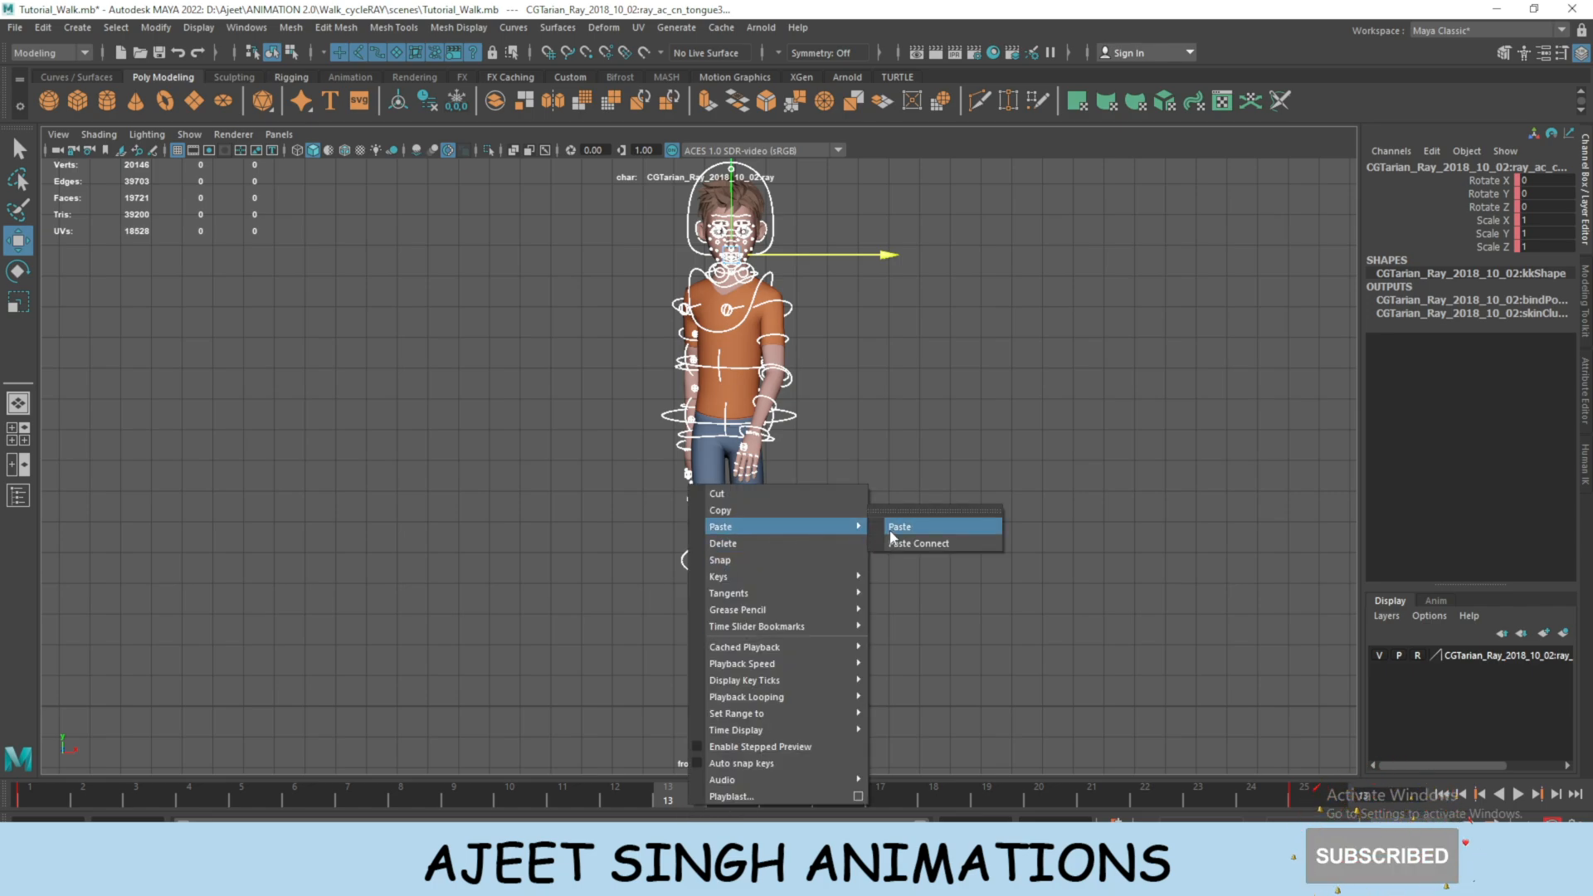
pyautogui.click(899, 527)
# Examine the legs and feet of the frame 13 pose in the front and perspective views.
pyautogui.scroll(2, 740, 604)
pyautogui.keyDown('alt'); pyautogui.moveTo(857, 395); pyautogui.dragTo(865, 427, button='middle'); pyautogui.keyUp('alt')
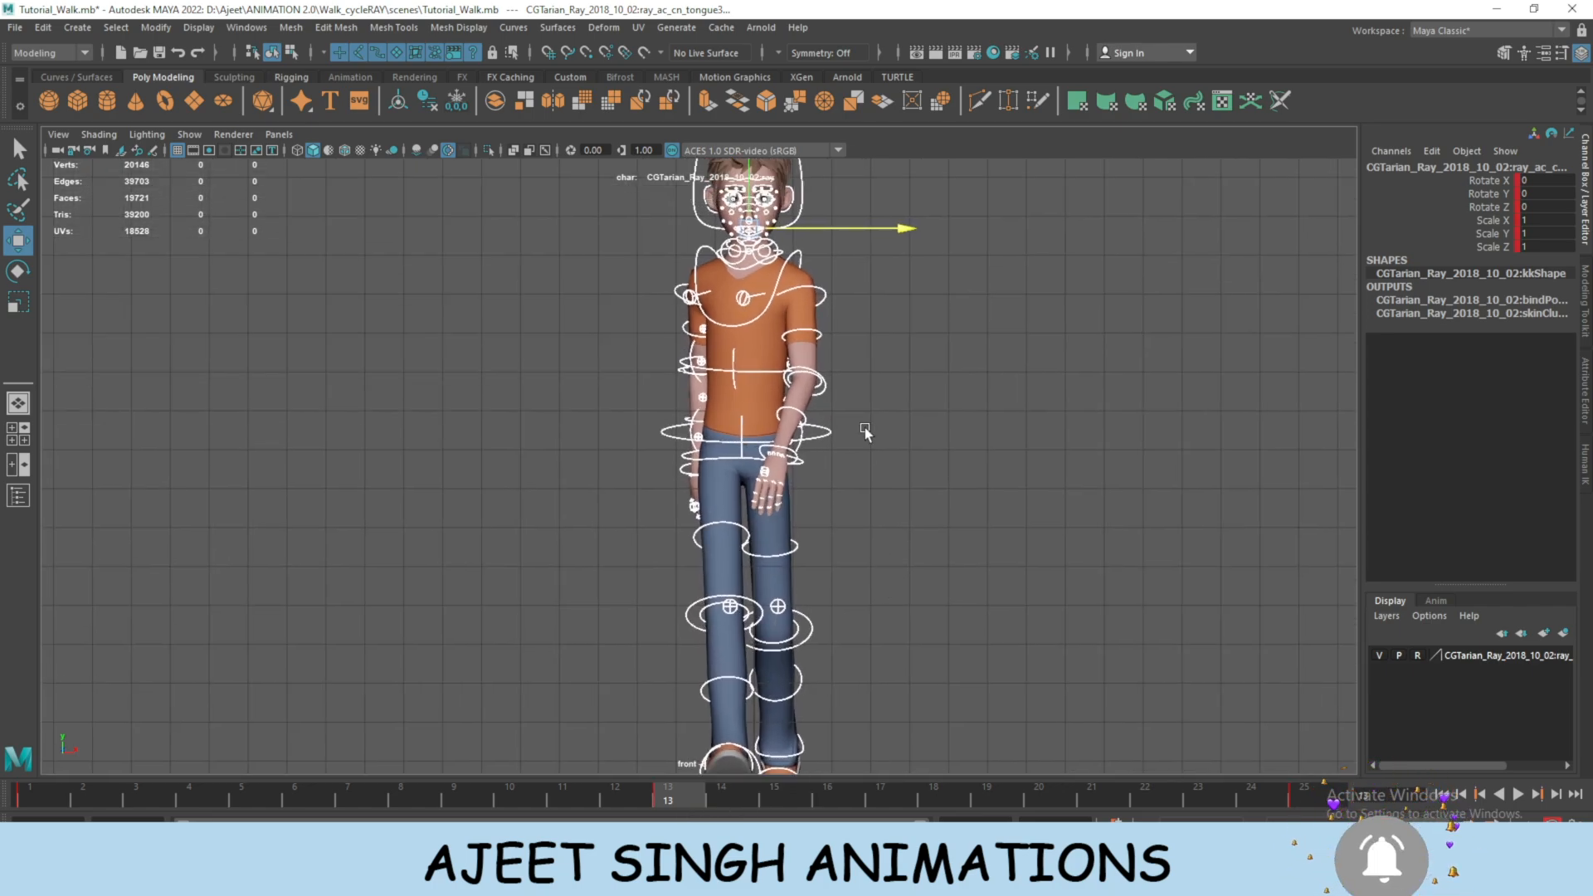
pyautogui.scroll(2, 879, 465)
pyautogui.keyDown('alt'); pyautogui.moveTo(930, 638); pyautogui.dragTo(940, 386, button='middle'); pyautogui.keyUp('alt')
pyautogui.scroll(1, 974, 592)
pyautogui.scroll(1, 975, 593)
pyautogui.keyDown('alt'); pyautogui.moveTo(921, 486); pyautogui.dragTo(898, 361, button='middle'); pyautogui.keyUp('alt')
pyautogui.scroll(3, 930, 517)
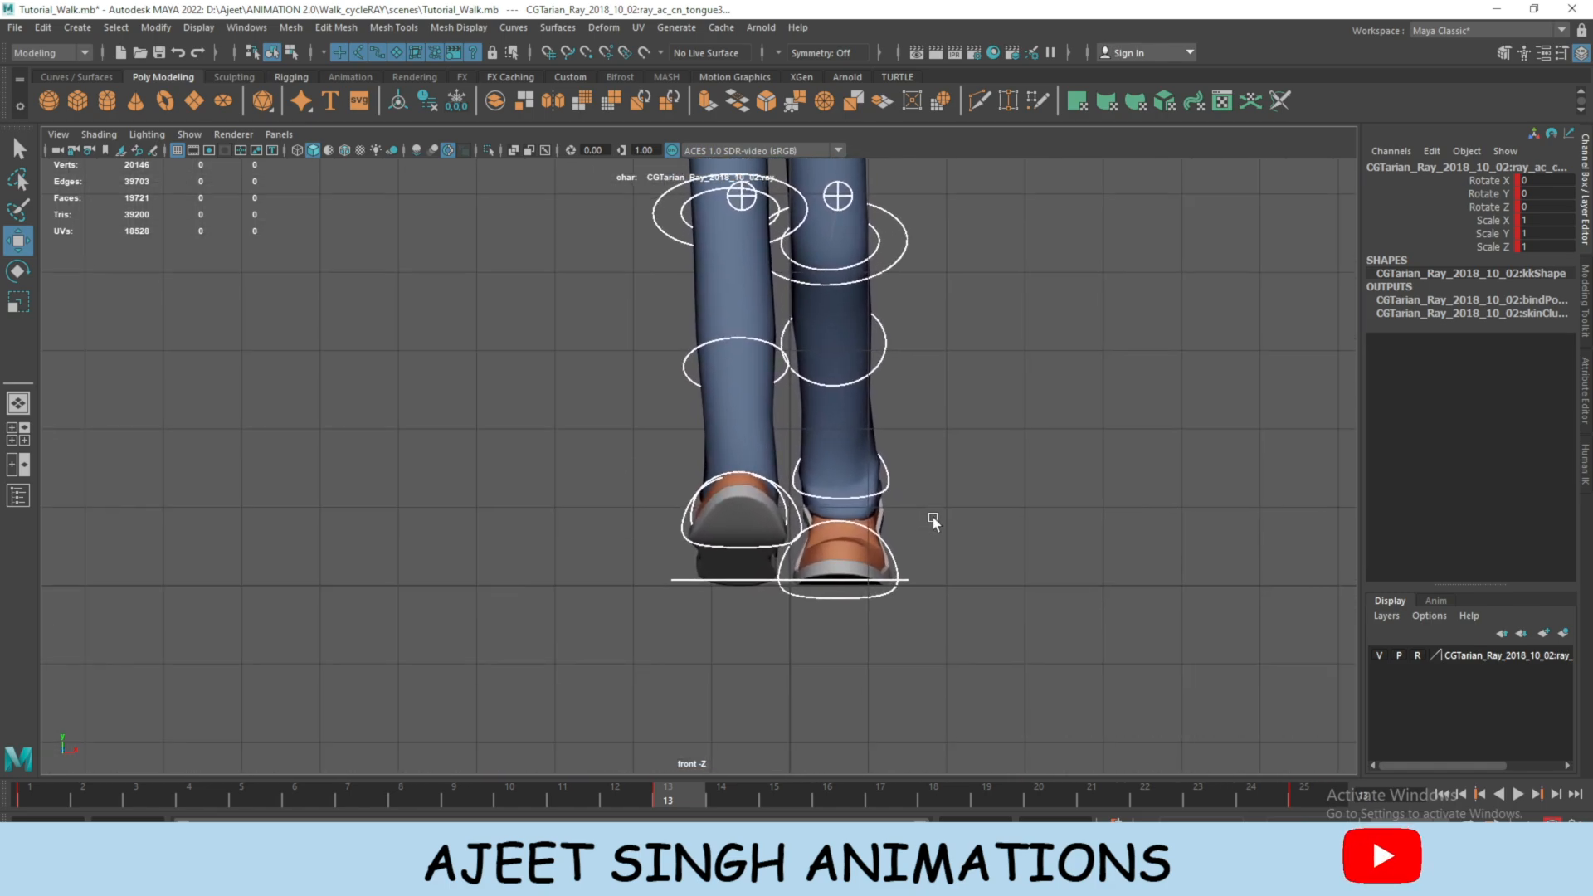
pyautogui.press('space')
pyautogui.moveTo(904, 526); pyautogui.dragTo(953, 585)
pyautogui.keyDown('alt'); pyautogui.moveTo(892, 639); pyautogui.dragTo(849, 404, button='middle'); pyautogui.keyUp('alt')
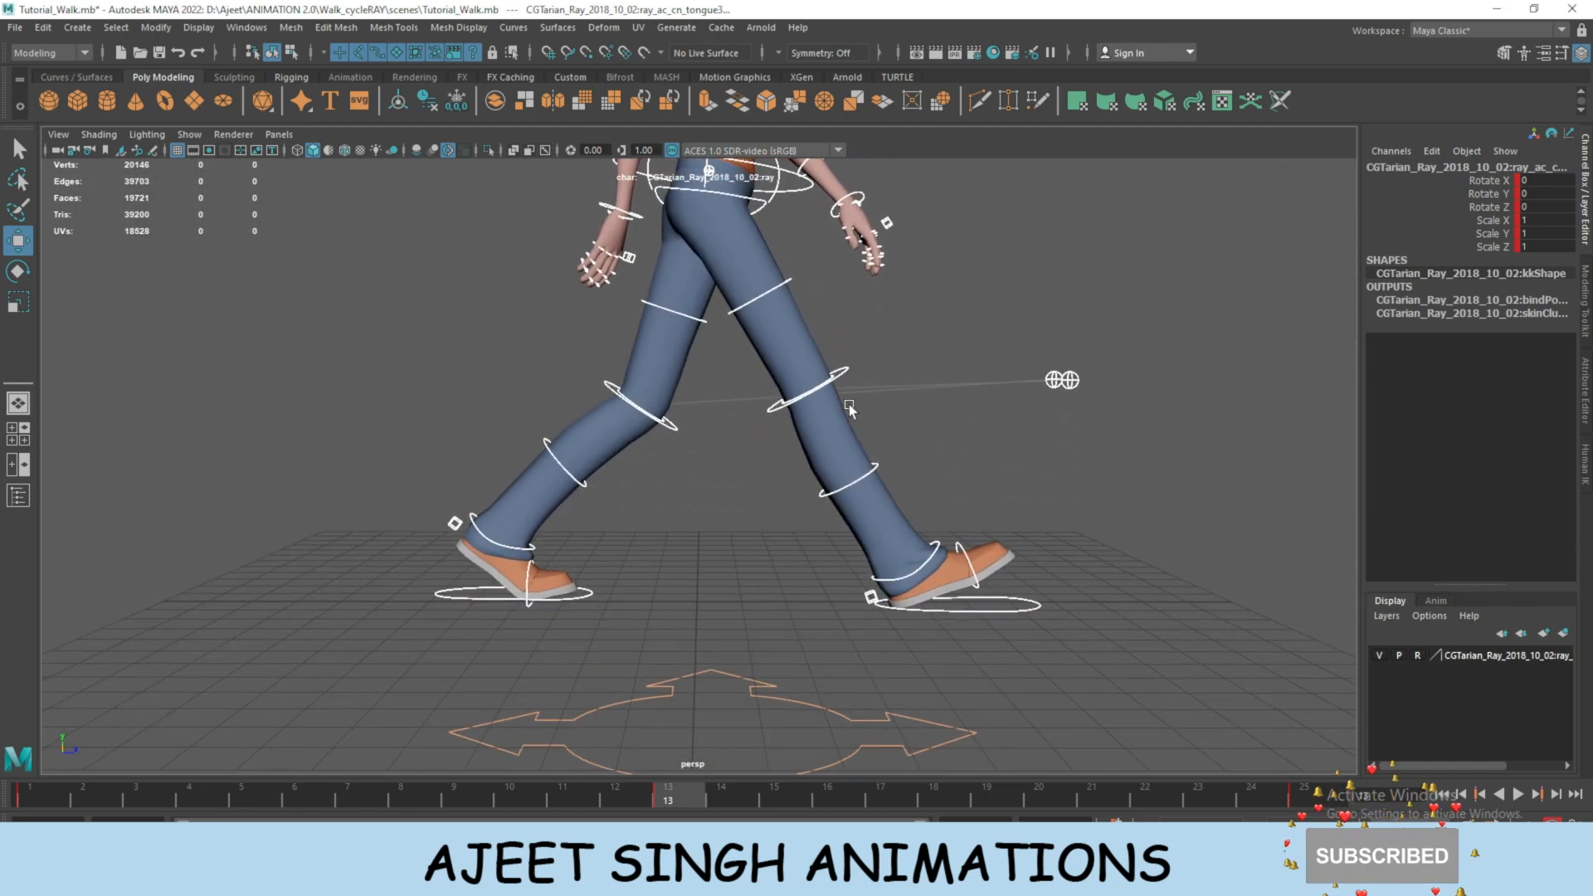
pyautogui.keyDown('alt'); pyautogui.moveTo(514, 497); pyautogui.dragTo(700, 401); pyautogui.keyUp('alt')
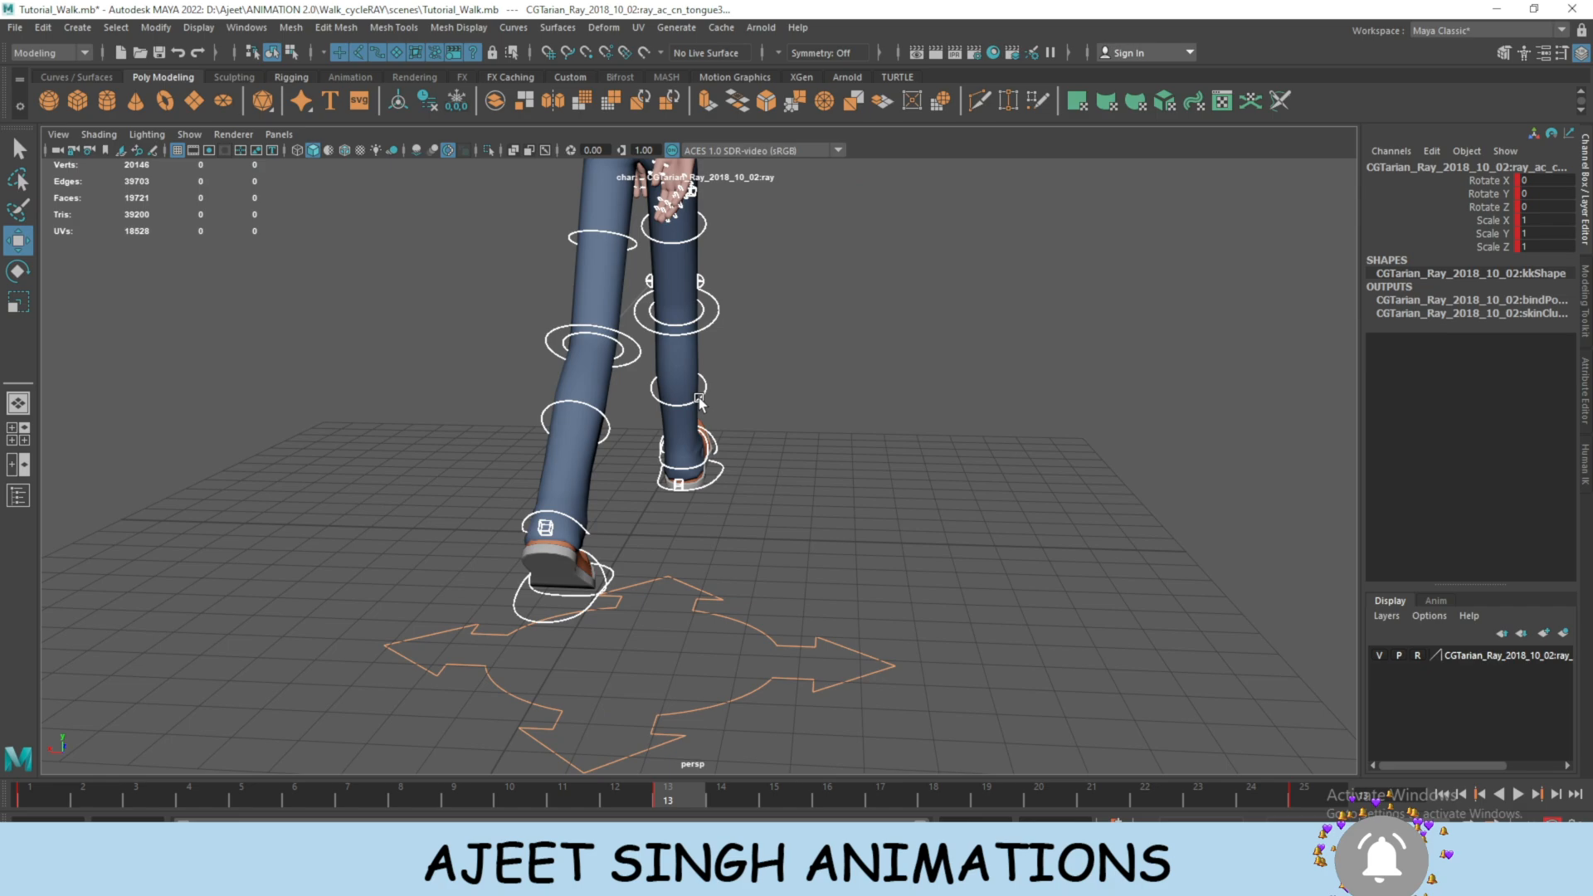
# Copy the right foot control's key from frame 1 and paste it onto the left foot control at frame 13.
pyautogui.click(721, 479)
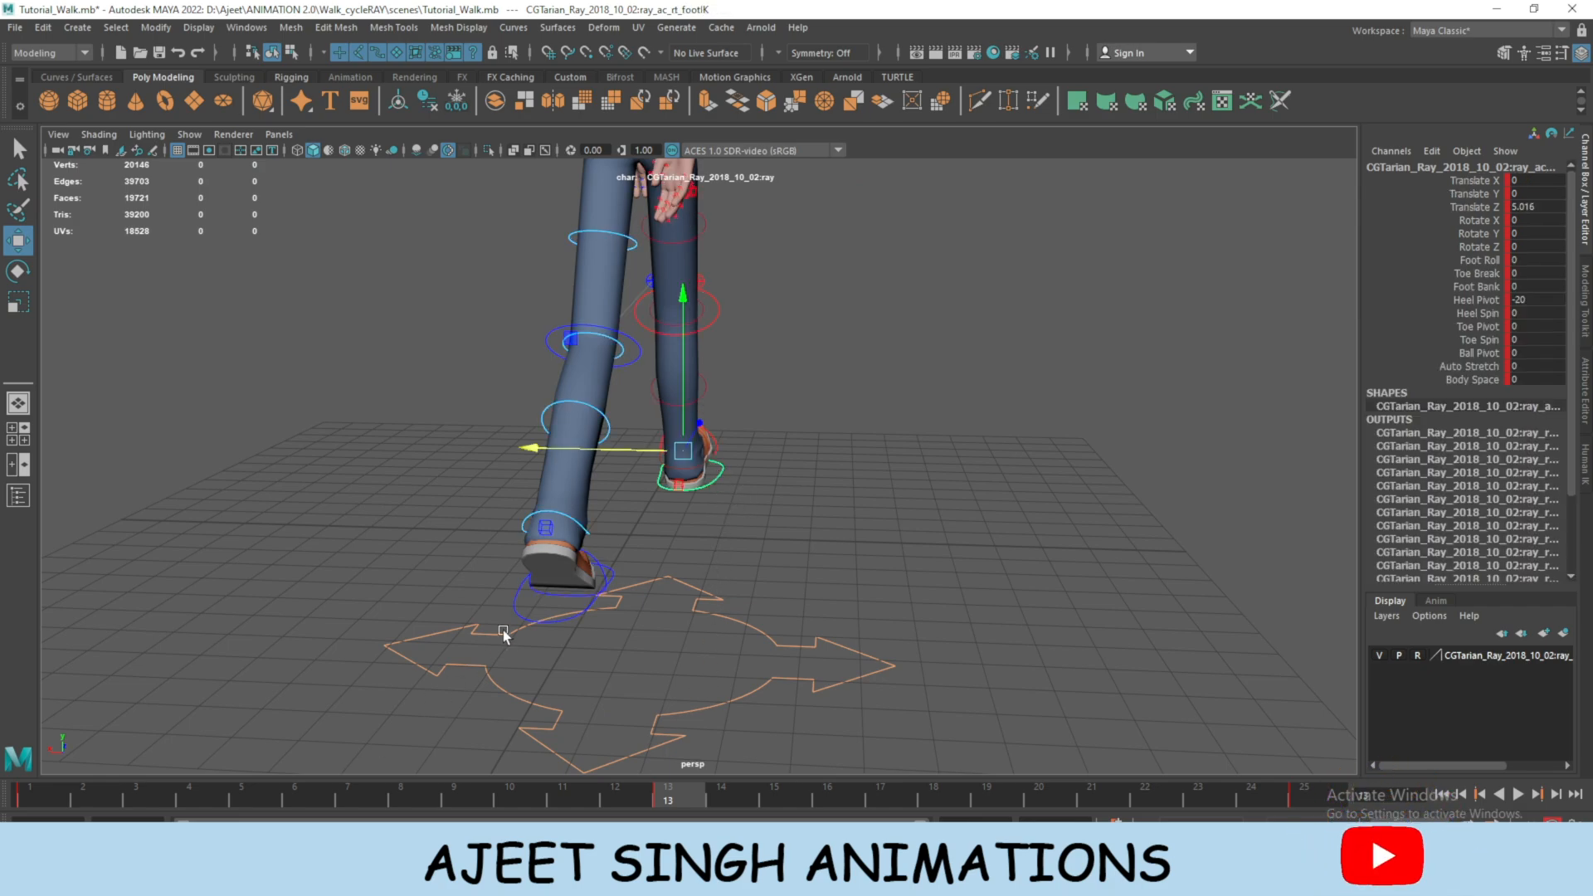
pyautogui.keyDown('alt'); pyautogui.moveTo(580, 580); pyautogui.dragTo(570, 567); pyautogui.keyUp('alt')
pyautogui.keyDown('alt'); pyautogui.moveTo(587, 556); pyautogui.dragTo(612, 629, button='middle'); pyautogui.keyUp('alt')
pyautogui.keyDown('alt'); pyautogui.moveTo(634, 693); pyautogui.dragTo(765, 678, button='right'); pyautogui.keyUp('alt')
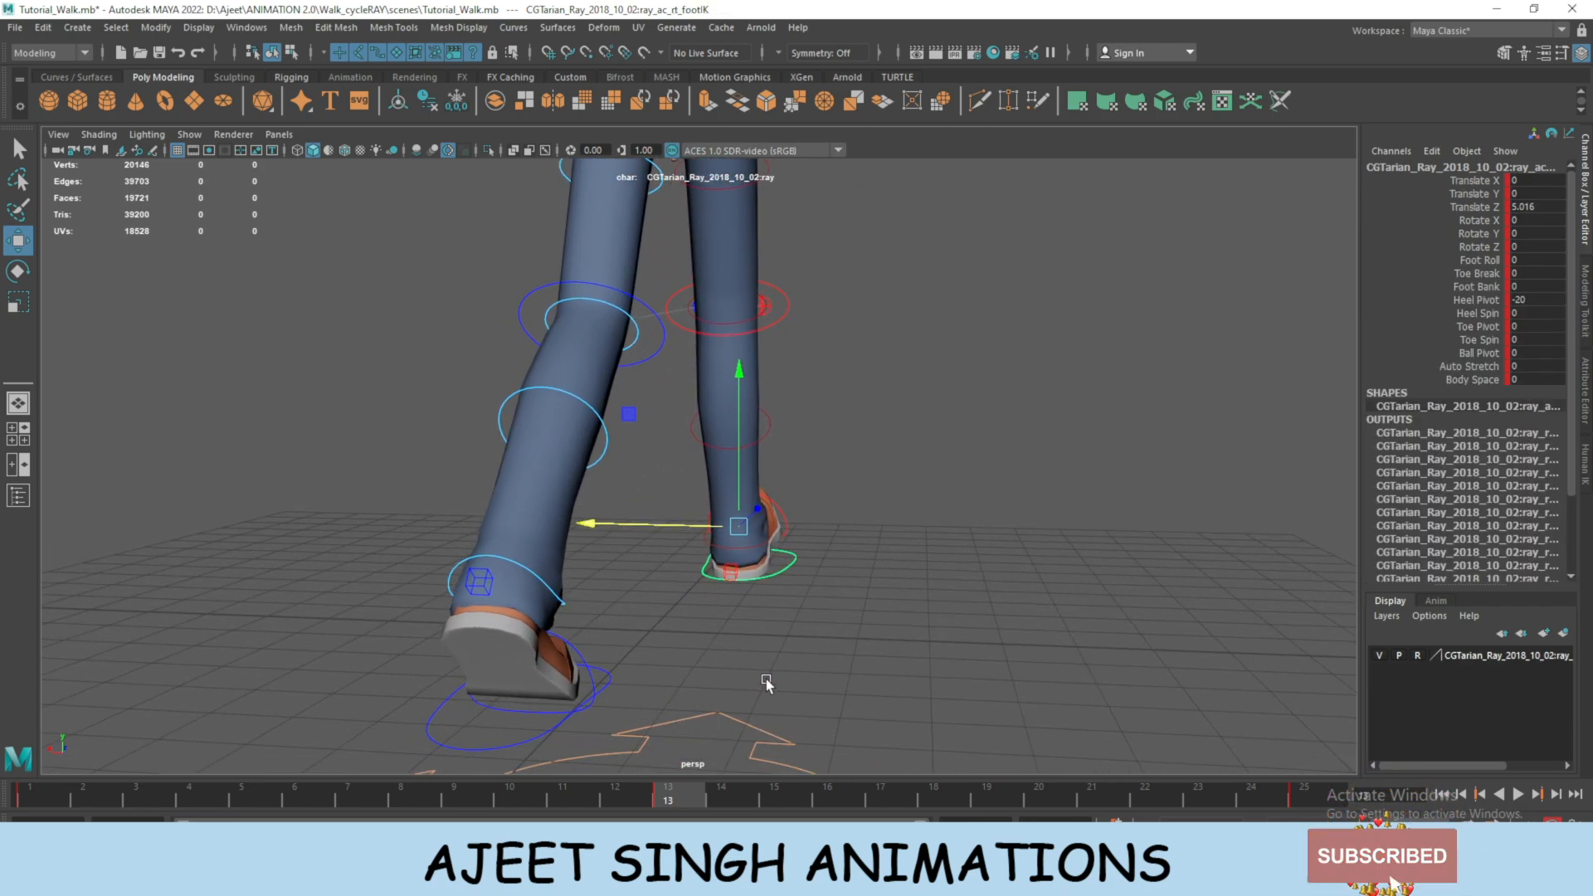
pyautogui.keyDown('alt'); pyautogui.moveTo(765, 679); pyautogui.dragTo(767, 648, button='middle'); pyautogui.keyUp('alt')
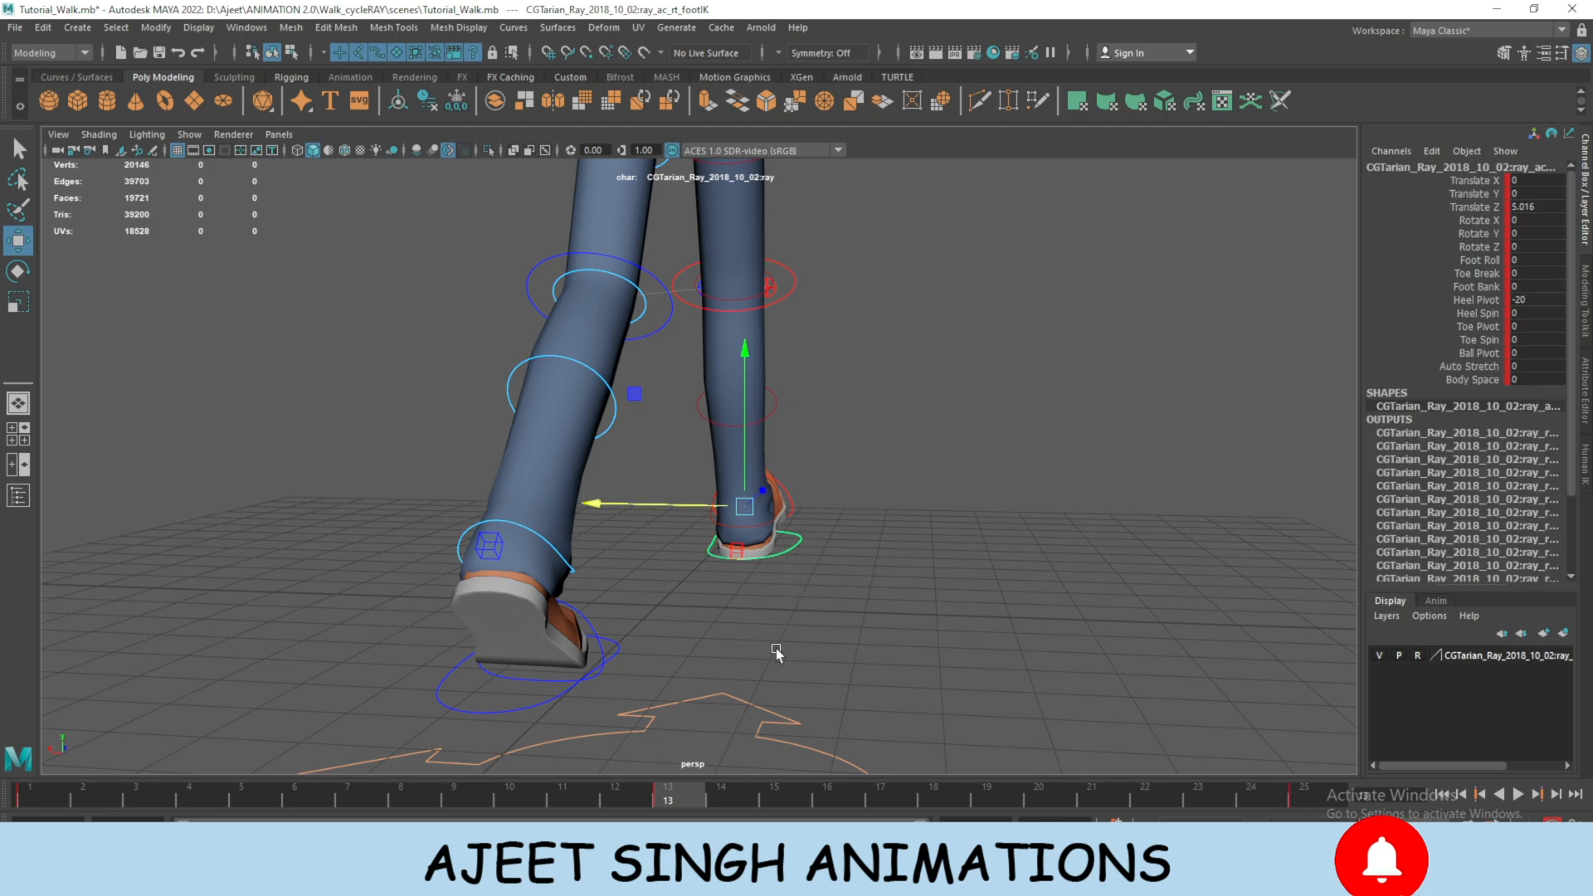
pyautogui.click(61, 794)
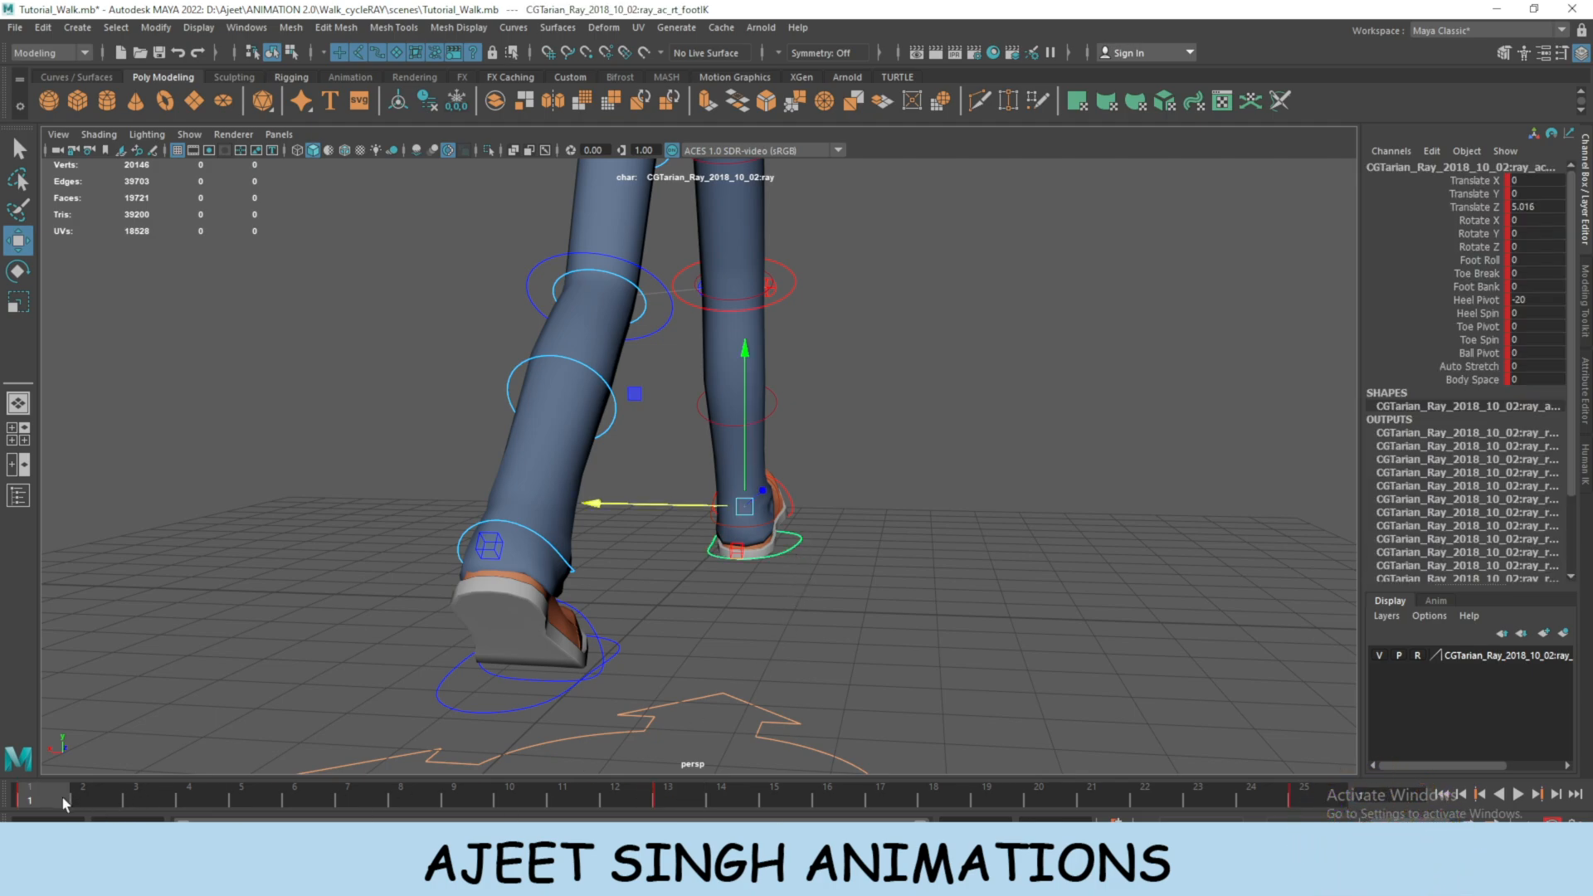
pyautogui.rightClick(62, 795)
pyautogui.moveTo(142, 501)
pyautogui.click(370, 502)
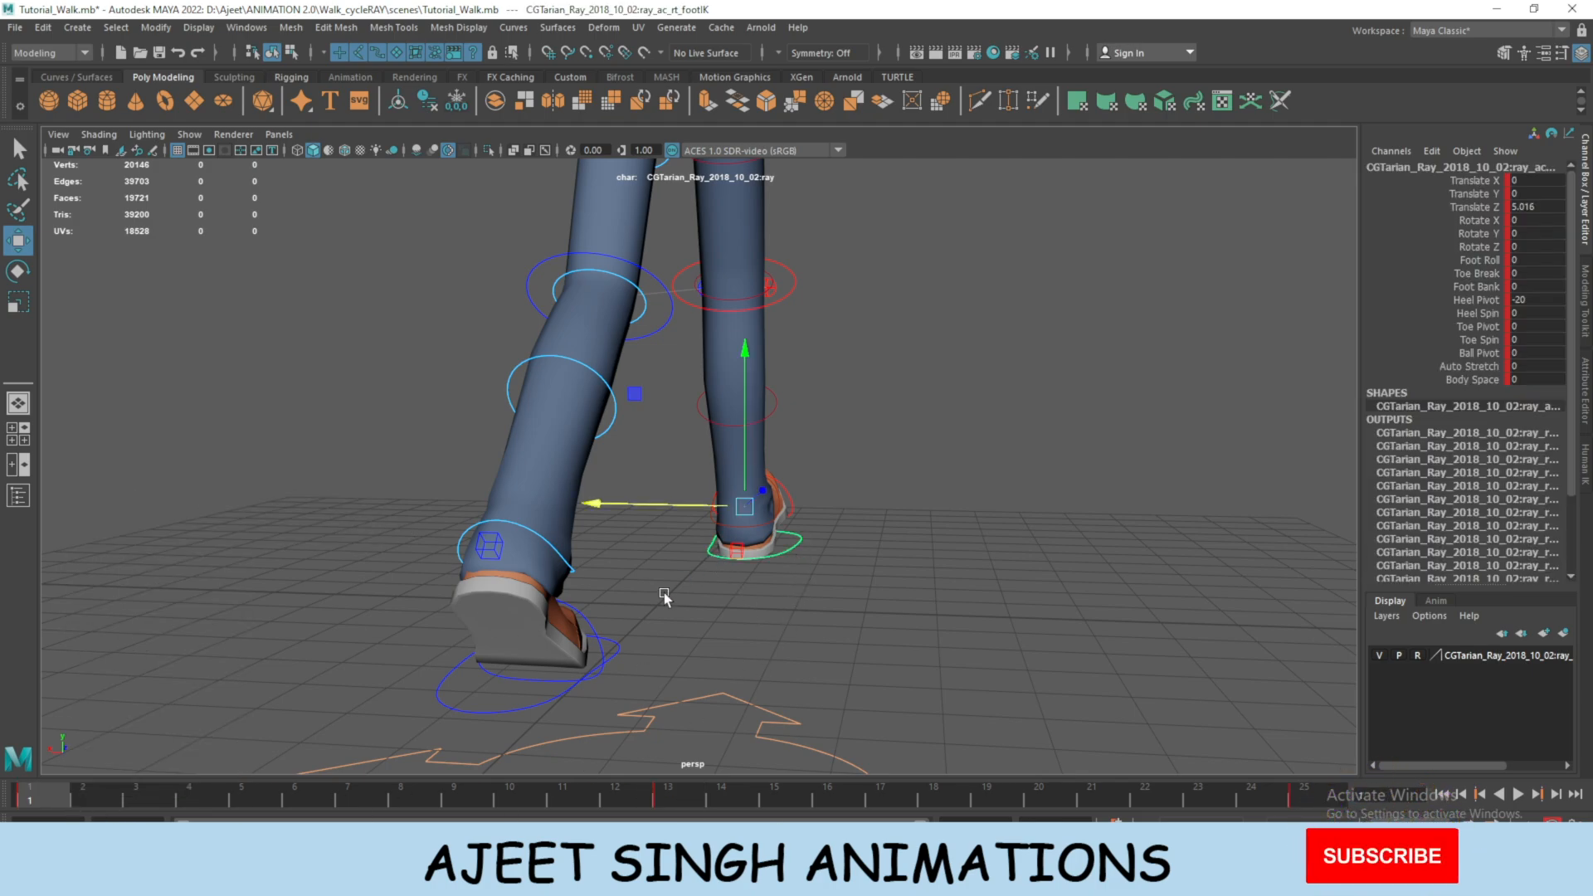
pyautogui.click(530, 703)
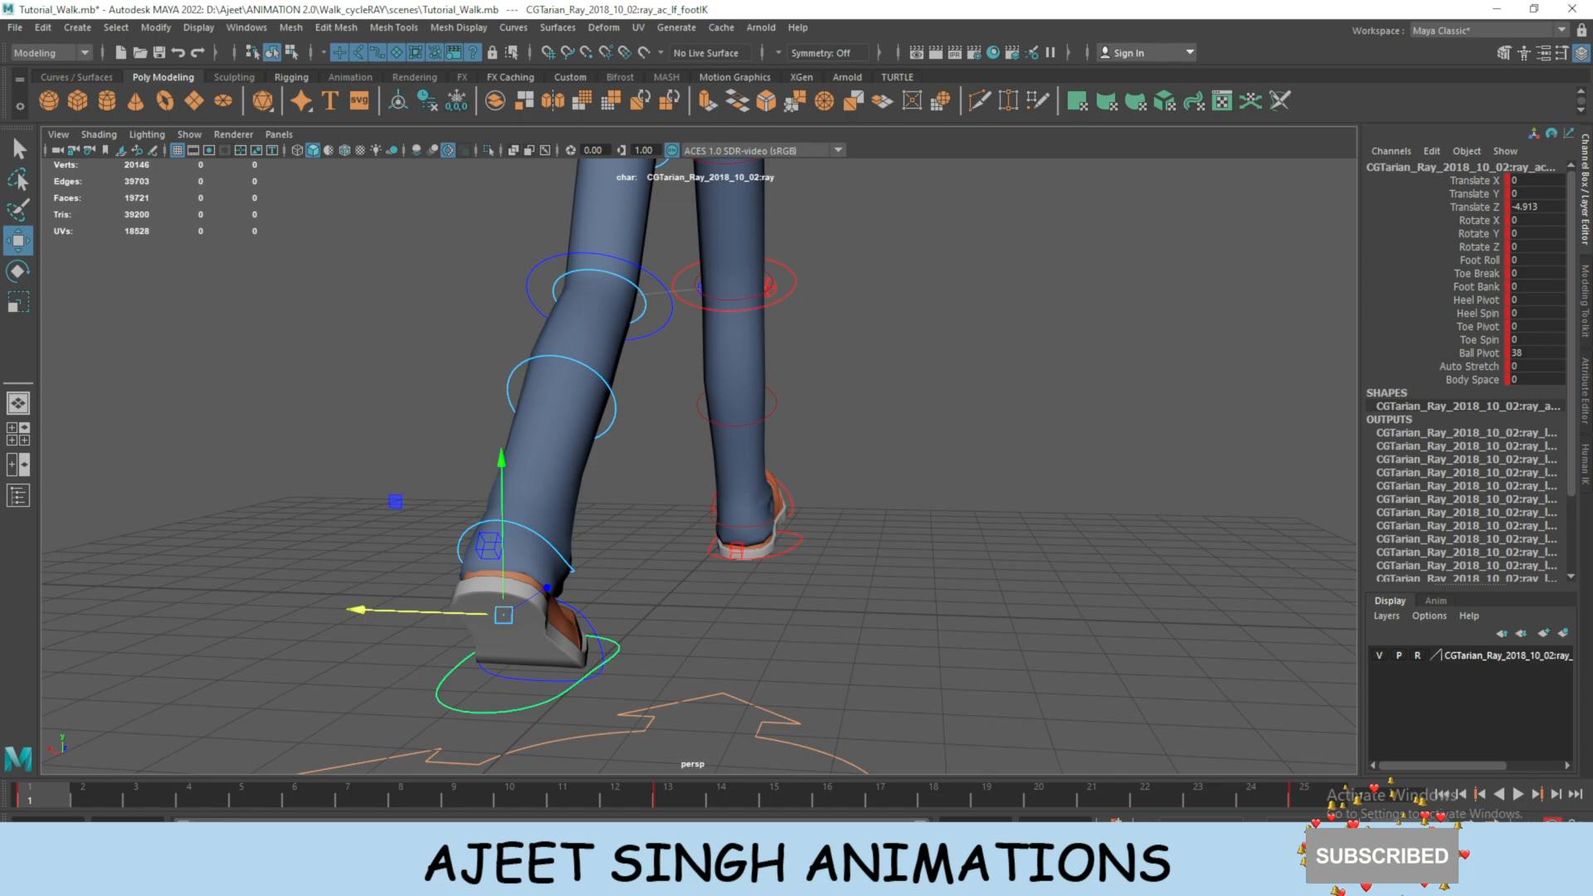
pyautogui.rightClick(670, 801)
pyautogui.moveTo(829, 518)
pyautogui.click(915, 520)
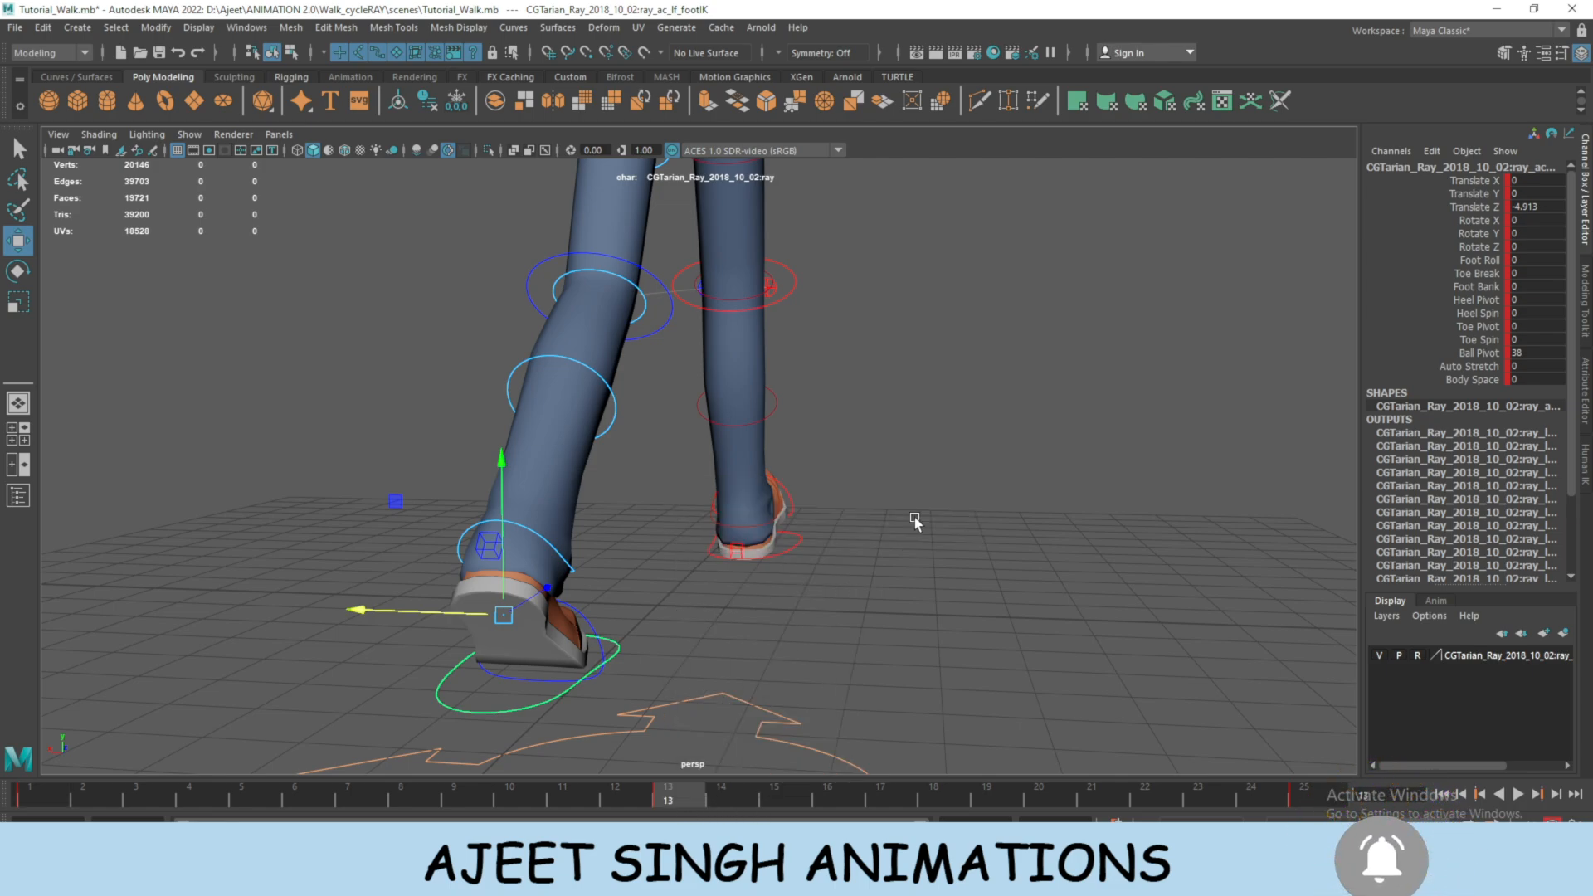
# Copy the left foot control's key from frame 1 and paste it onto the right foot control at frame 13.
pyautogui.moveTo(654, 798); pyautogui.dragTo(3, 799)
pyautogui.click(328, 683)
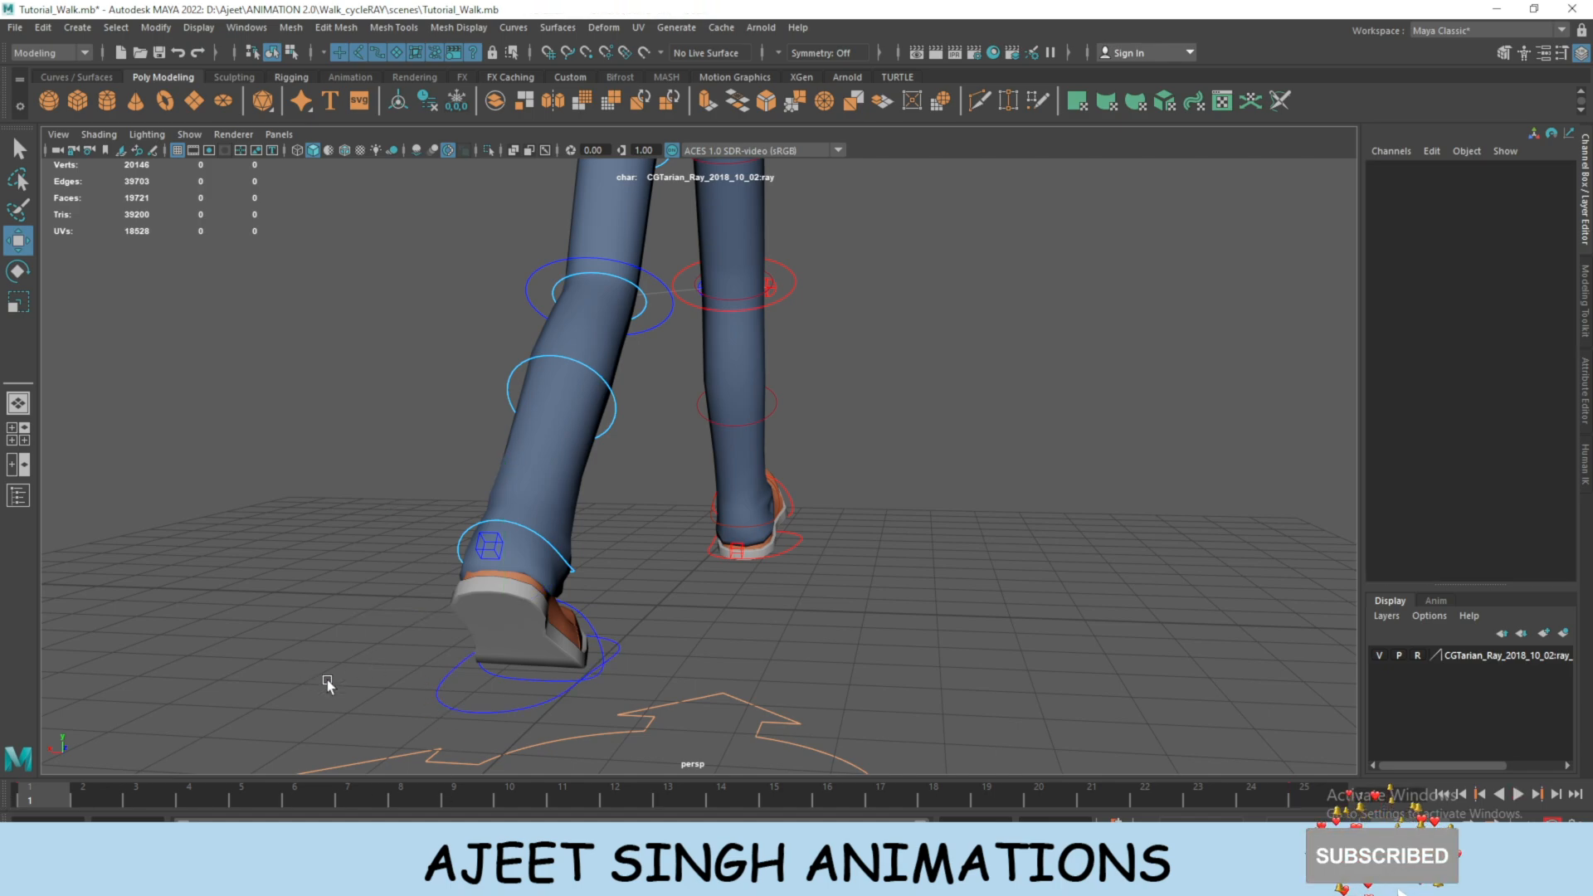
pyautogui.click(487, 704)
pyautogui.rightClick(83, 782)
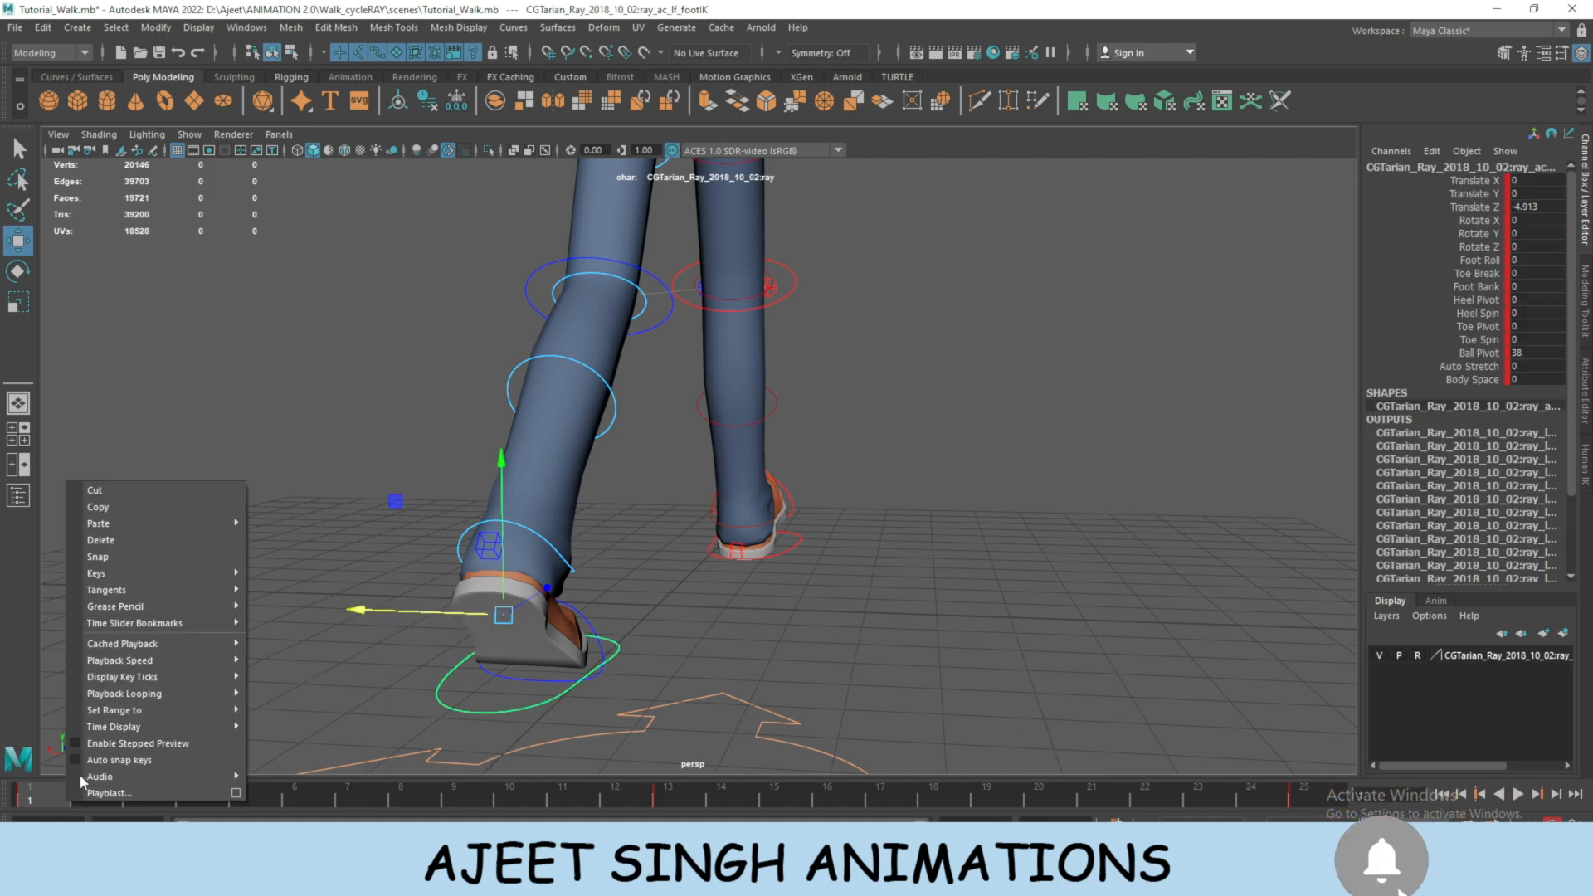
pyautogui.click(170, 503)
pyautogui.click(776, 545)
pyautogui.click(798, 543)
pyautogui.hotkey('alt', 'v')
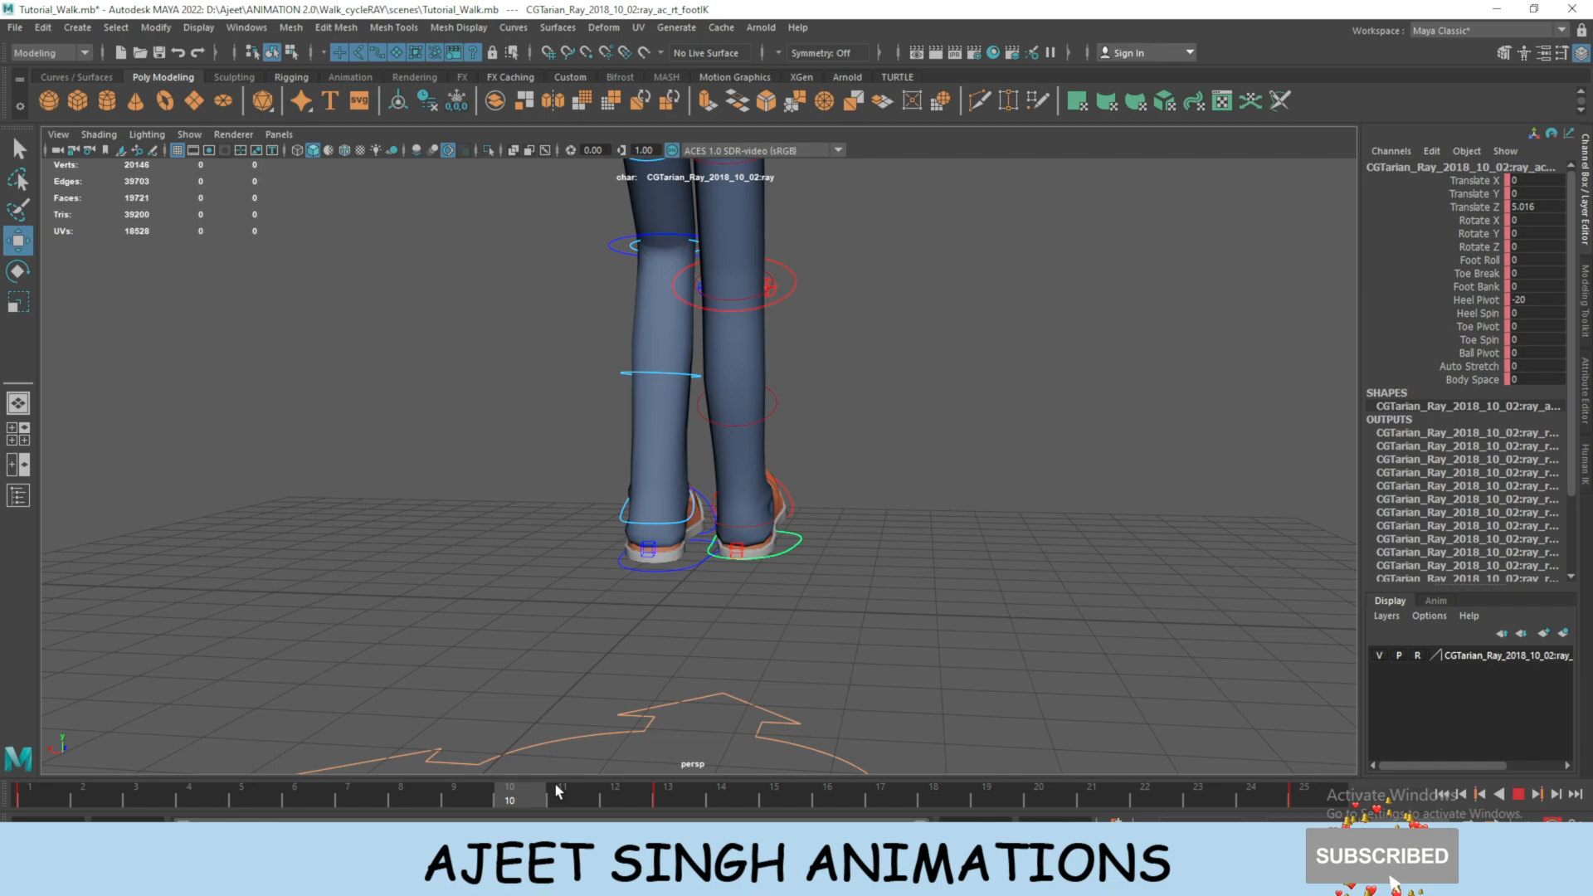
pyautogui.moveTo(556, 791); pyautogui.dragTo(699, 791)
pyautogui.rightClick(699, 792)
pyautogui.moveTo(805, 514)
pyautogui.click(903, 516)
# Select the right arm's shoulder, elbow and hand controls and copy their keys from frame 1.
pyautogui.scroll(-5, 824, 332)
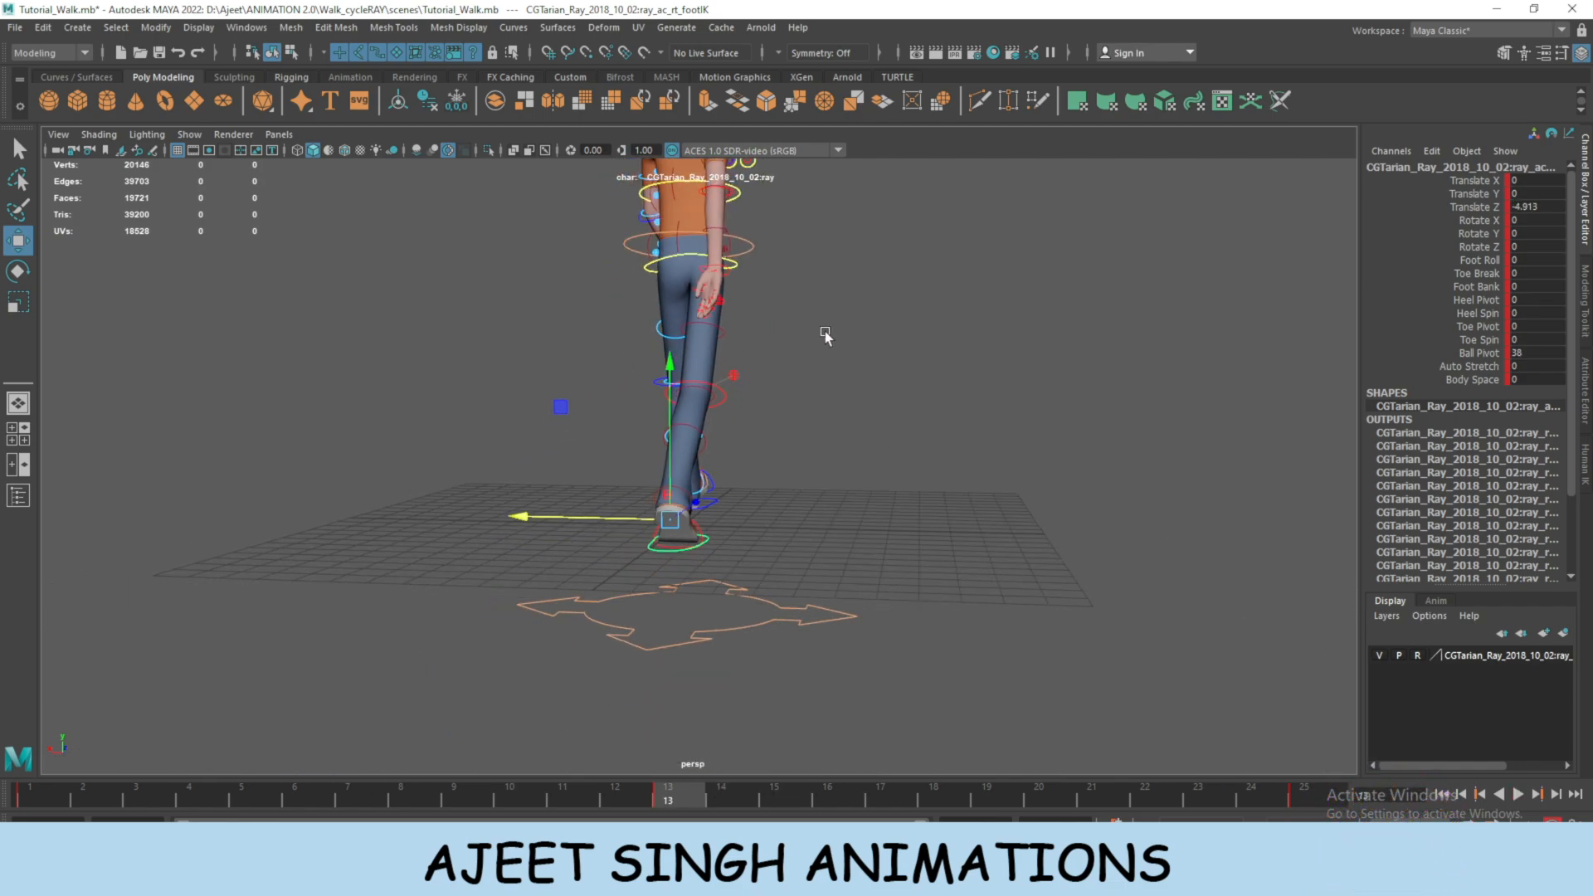
pyautogui.scroll(3, 825, 332)
pyautogui.keyDown('alt'); pyautogui.moveTo(824, 332); pyautogui.dragTo(934, 684, button='middle'); pyautogui.keyUp('alt')
pyautogui.keyDown('alt'); pyautogui.moveTo(934, 684); pyautogui.dragTo(656, 680); pyautogui.keyUp('alt')
pyautogui.scroll(4, 645, 526)
pyautogui.keyDown('alt'); pyautogui.moveTo(647, 481); pyautogui.dragTo(803, 580, button='middle'); pyautogui.keyUp('alt')
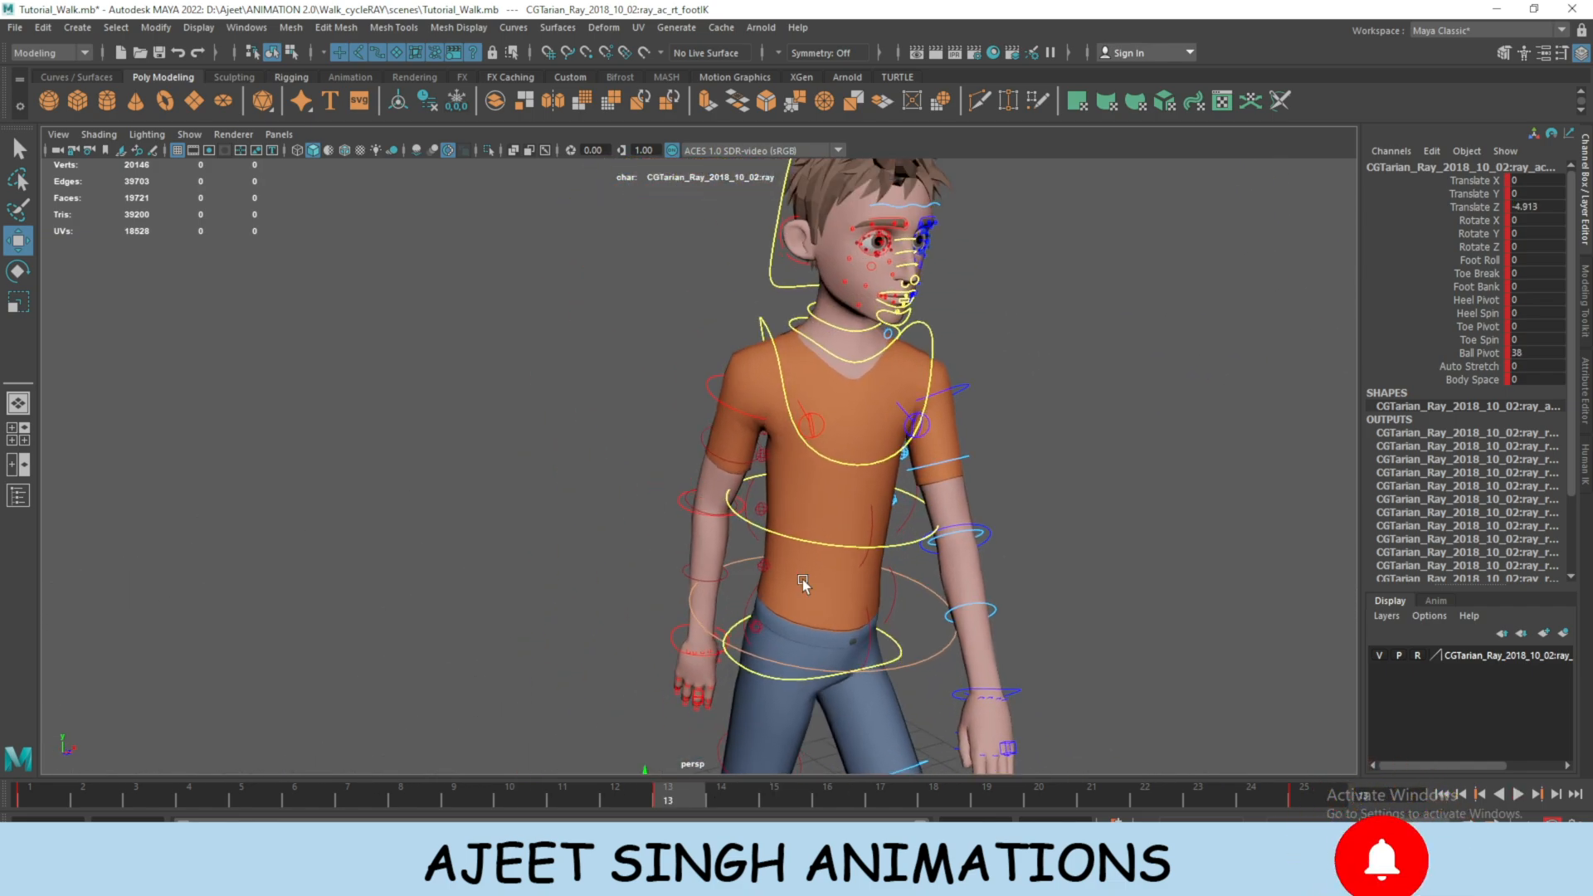
pyautogui.keyDown('alt'); pyautogui.moveTo(803, 580); pyautogui.dragTo(784, 569); pyautogui.keyUp('alt')
pyautogui.scroll(3, 784, 569)
pyautogui.keyDown('alt'); pyautogui.moveTo(784, 569); pyautogui.dragTo(793, 483, button='middle'); pyautogui.keyUp('alt')
pyautogui.click(716, 284)
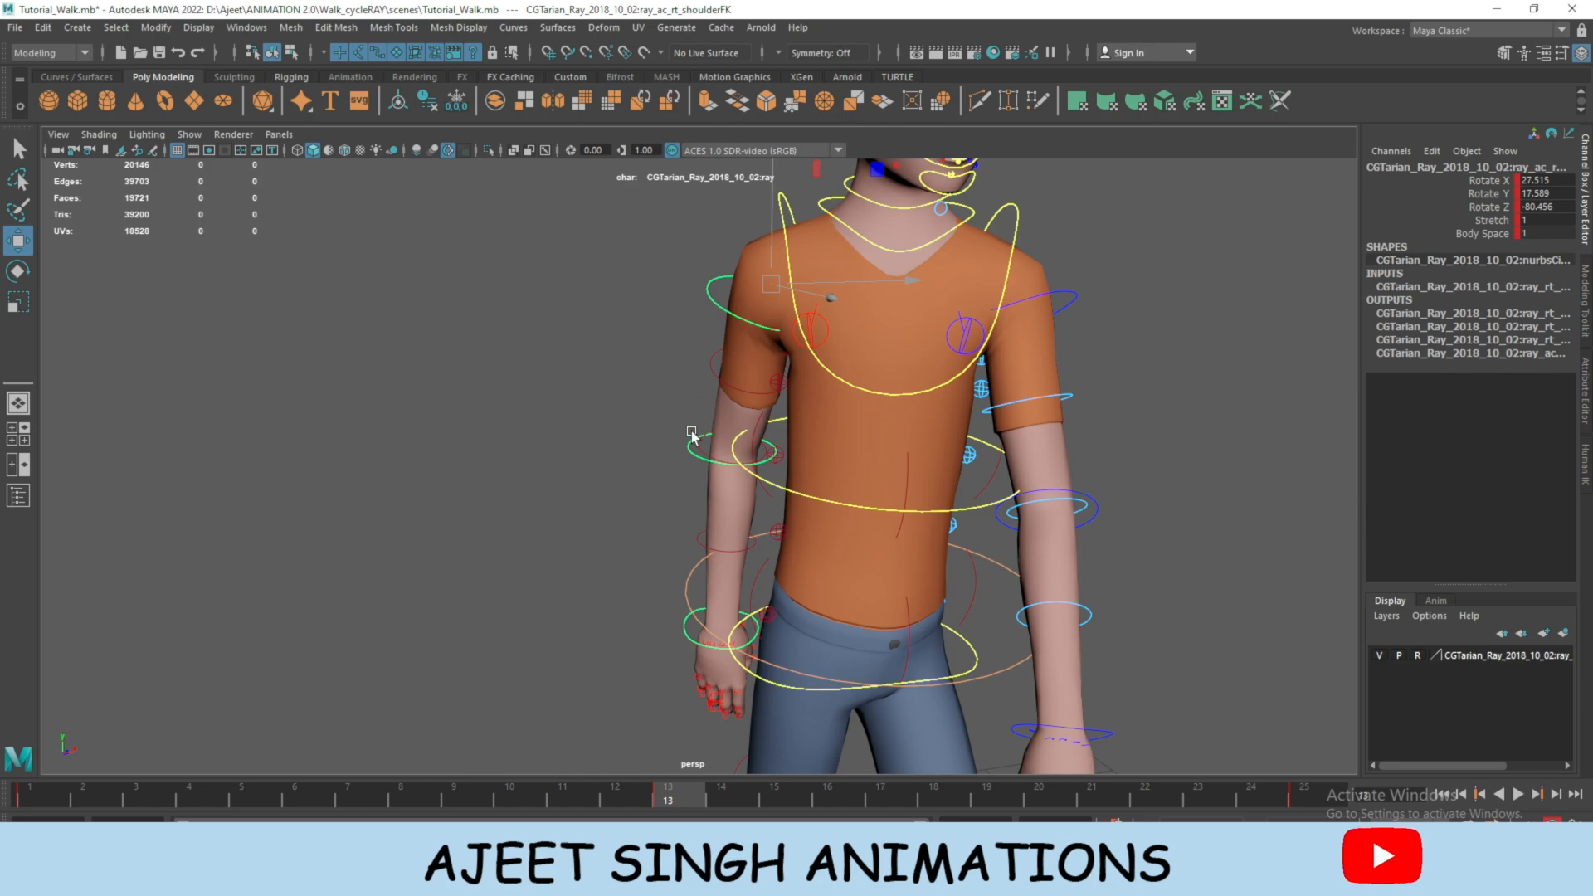
pyautogui.click(691, 446)
pyautogui.click(685, 624)
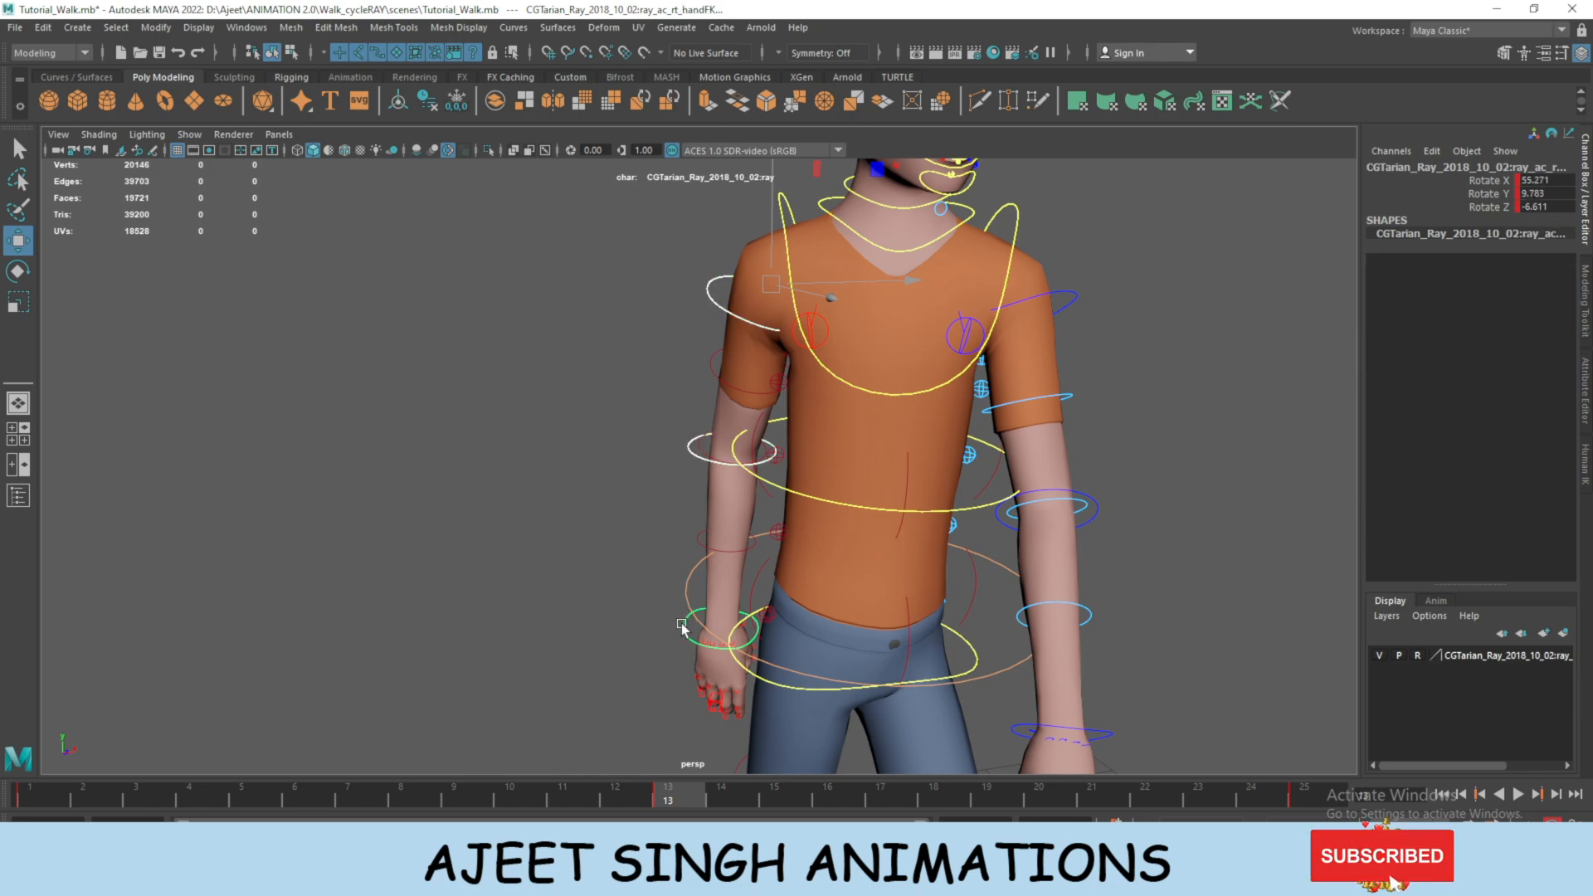
pyautogui.click(48, 795)
pyautogui.rightClick(39, 798)
pyautogui.click(68, 501)
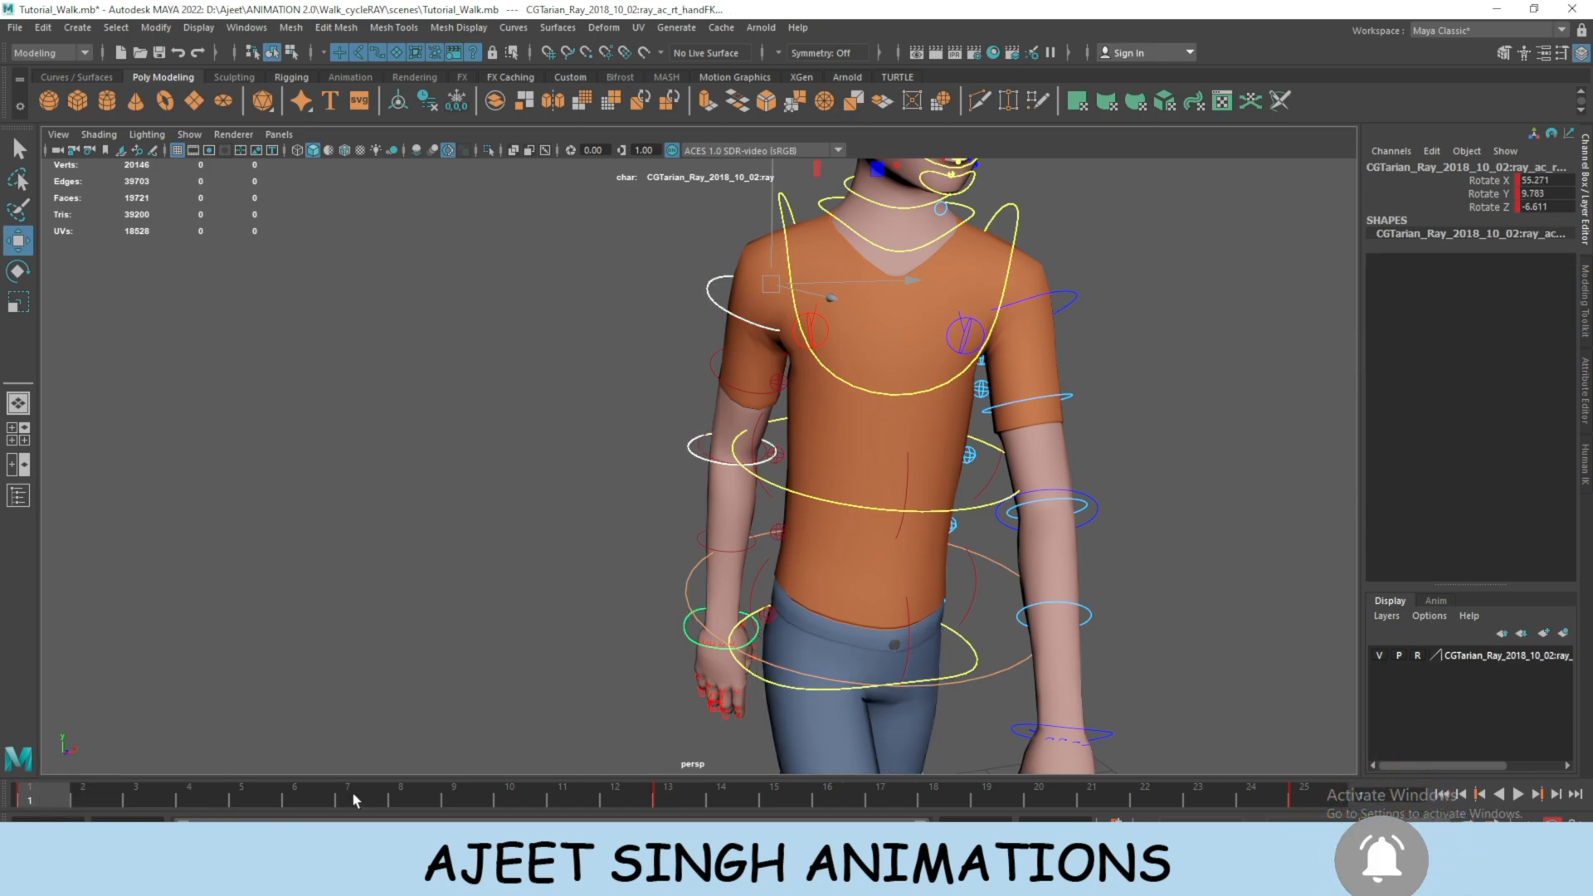
pyautogui.rightClick(45, 796)
pyautogui.moveTo(157, 514)
pyautogui.click(253, 515)
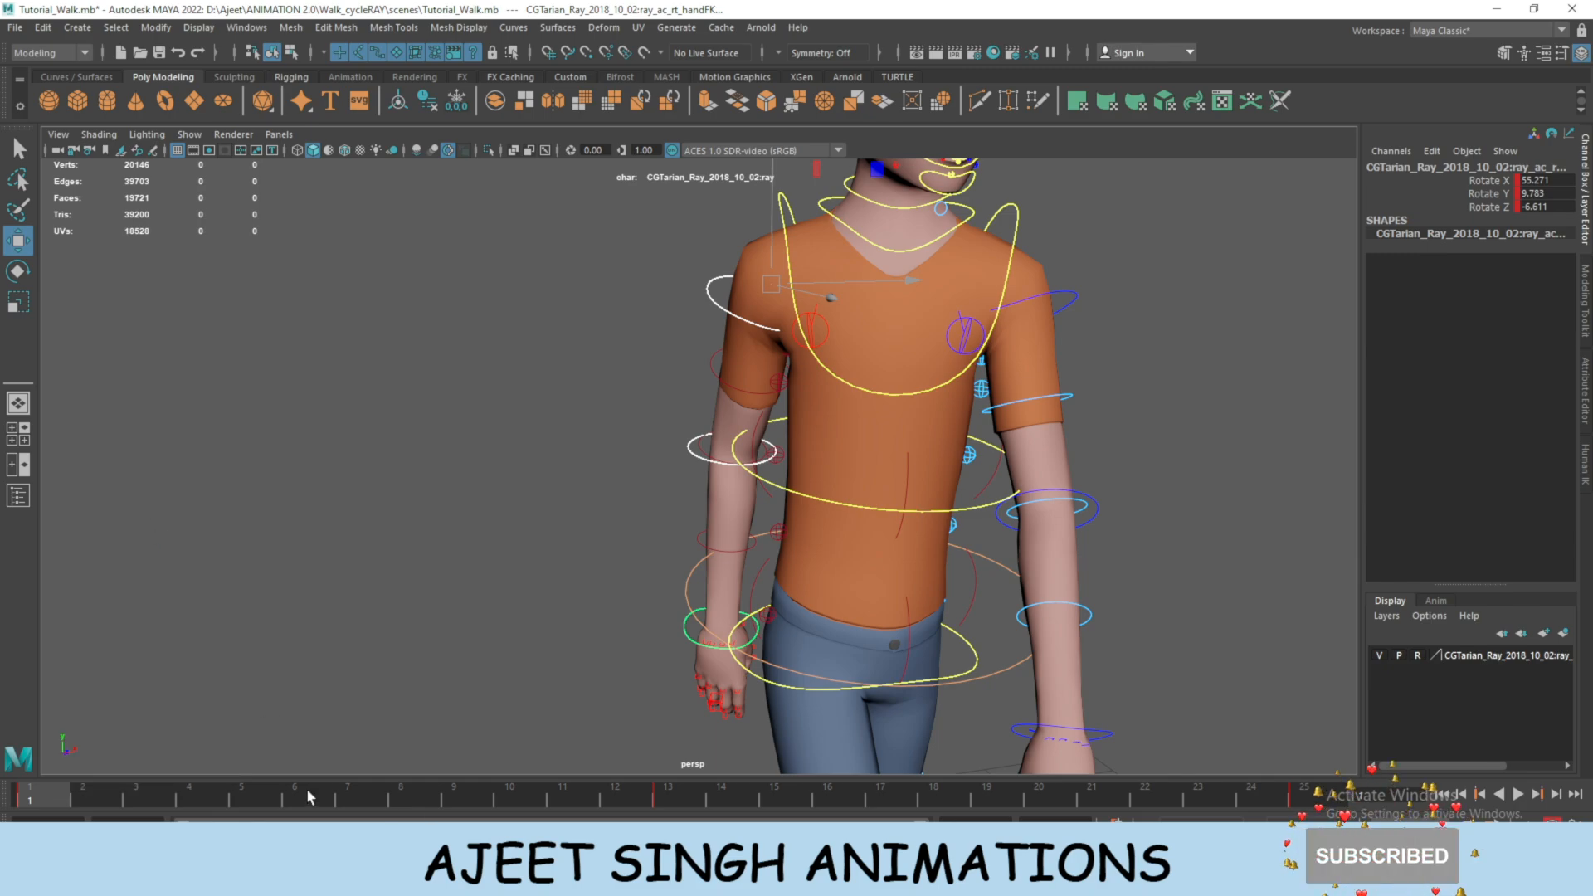
# Paste the copied right arm keys onto the left shoulder, elbow and hand controls at frame 13.
pyautogui.click(1070, 298)
pyautogui.keyDown('alt'); pyautogui.moveTo(1094, 425); pyautogui.dragTo(1065, 379, button='middle'); pyautogui.keyUp('alt')
pyautogui.keyDown('shift'); pyautogui.click(1062, 462); pyautogui.keyUp('shift')
pyautogui.keyDown('alt'); pyautogui.moveTo(1089, 634); pyautogui.dragTo(1089, 567, button='middle'); pyautogui.keyUp('alt')
pyautogui.keyDown('shift'); pyautogui.click(1079, 616); pyautogui.keyUp('shift')
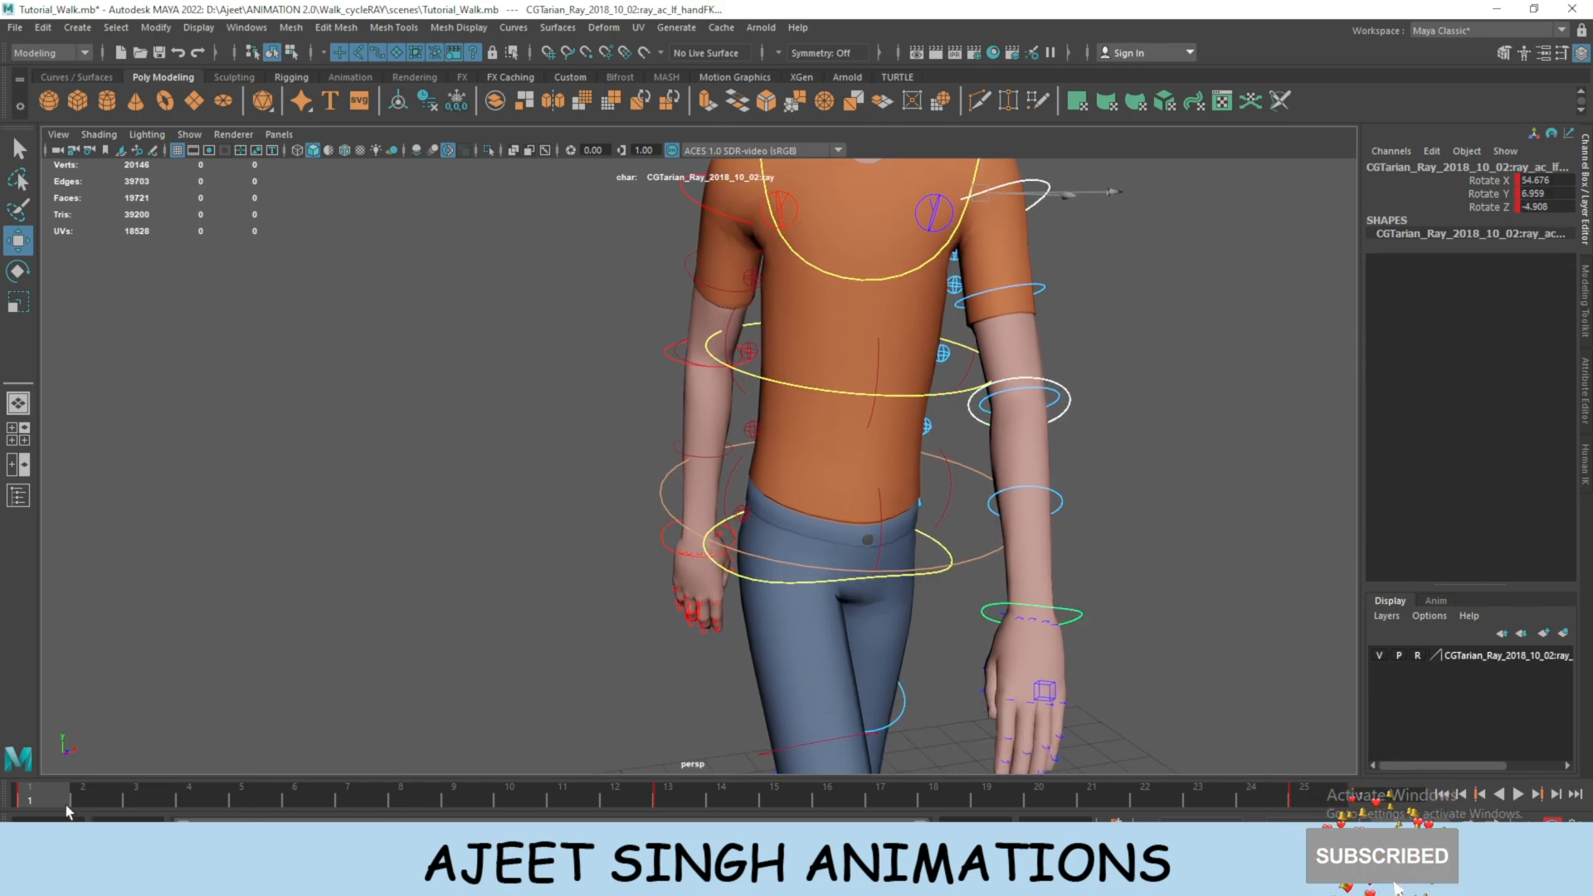
pyautogui.moveTo(66, 806); pyautogui.dragTo(674, 803)
pyautogui.rightClick(668, 798)
pyautogui.moveTo(817, 516)
pyautogui.click(876, 516)
pyautogui.scroll(-1, 995, 548)
pyautogui.keyDown('alt'); pyautogui.moveTo(1043, 563); pyautogui.dragTo(984, 584, button='middle'); pyautogui.keyUp('alt')
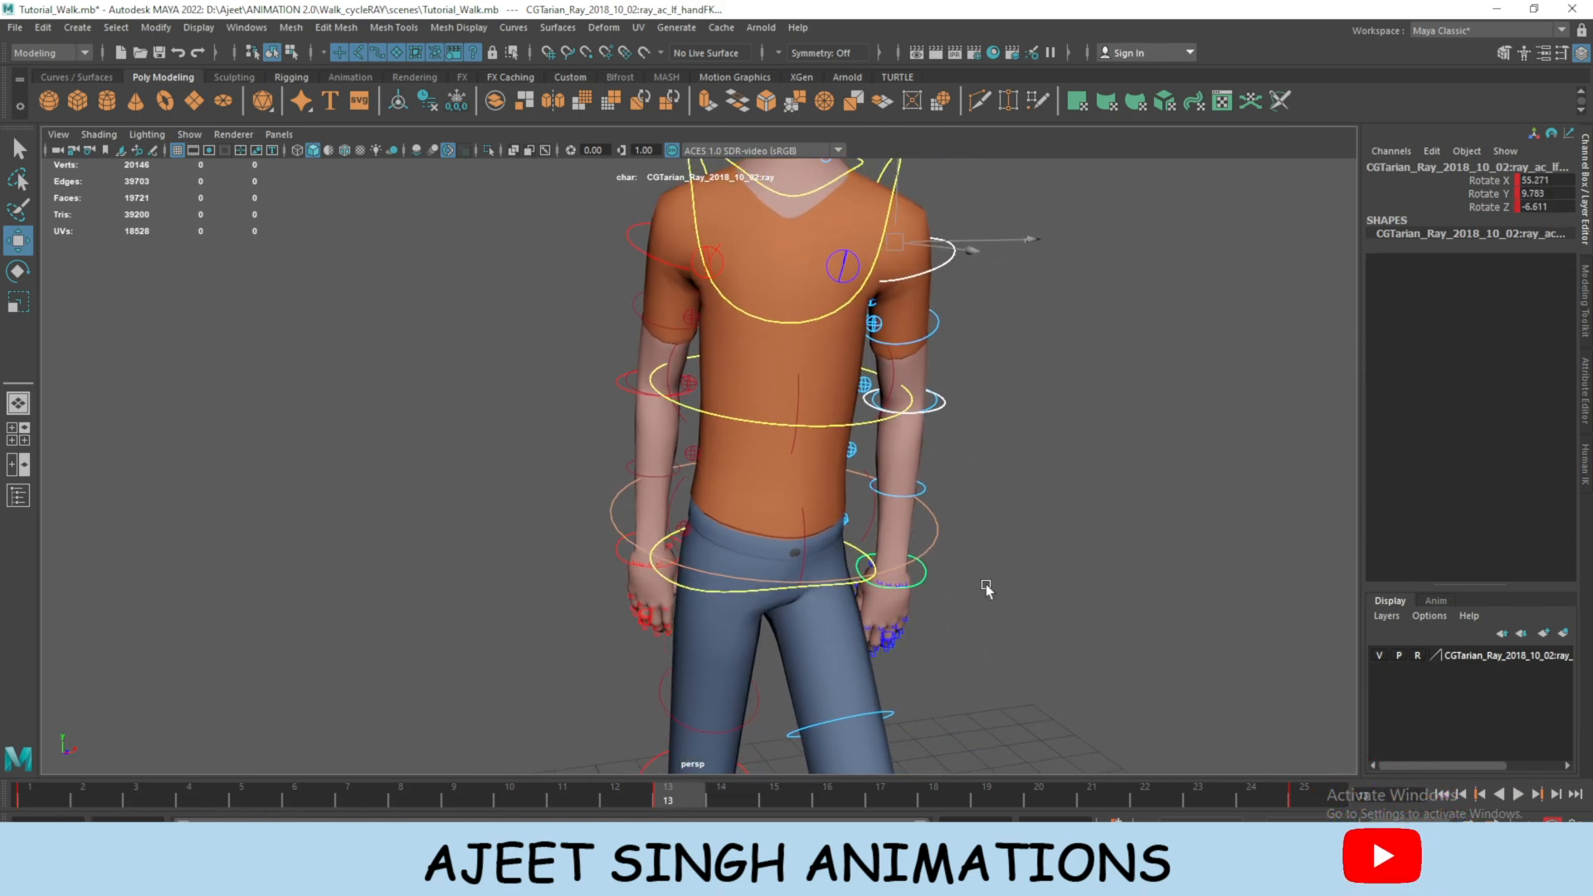
# Copy the left arm controls' keys from frame 1 and paste them onto the right shoulder, elbow and hand controls at frame 13.
pyautogui.hotkey('alt', 'v')
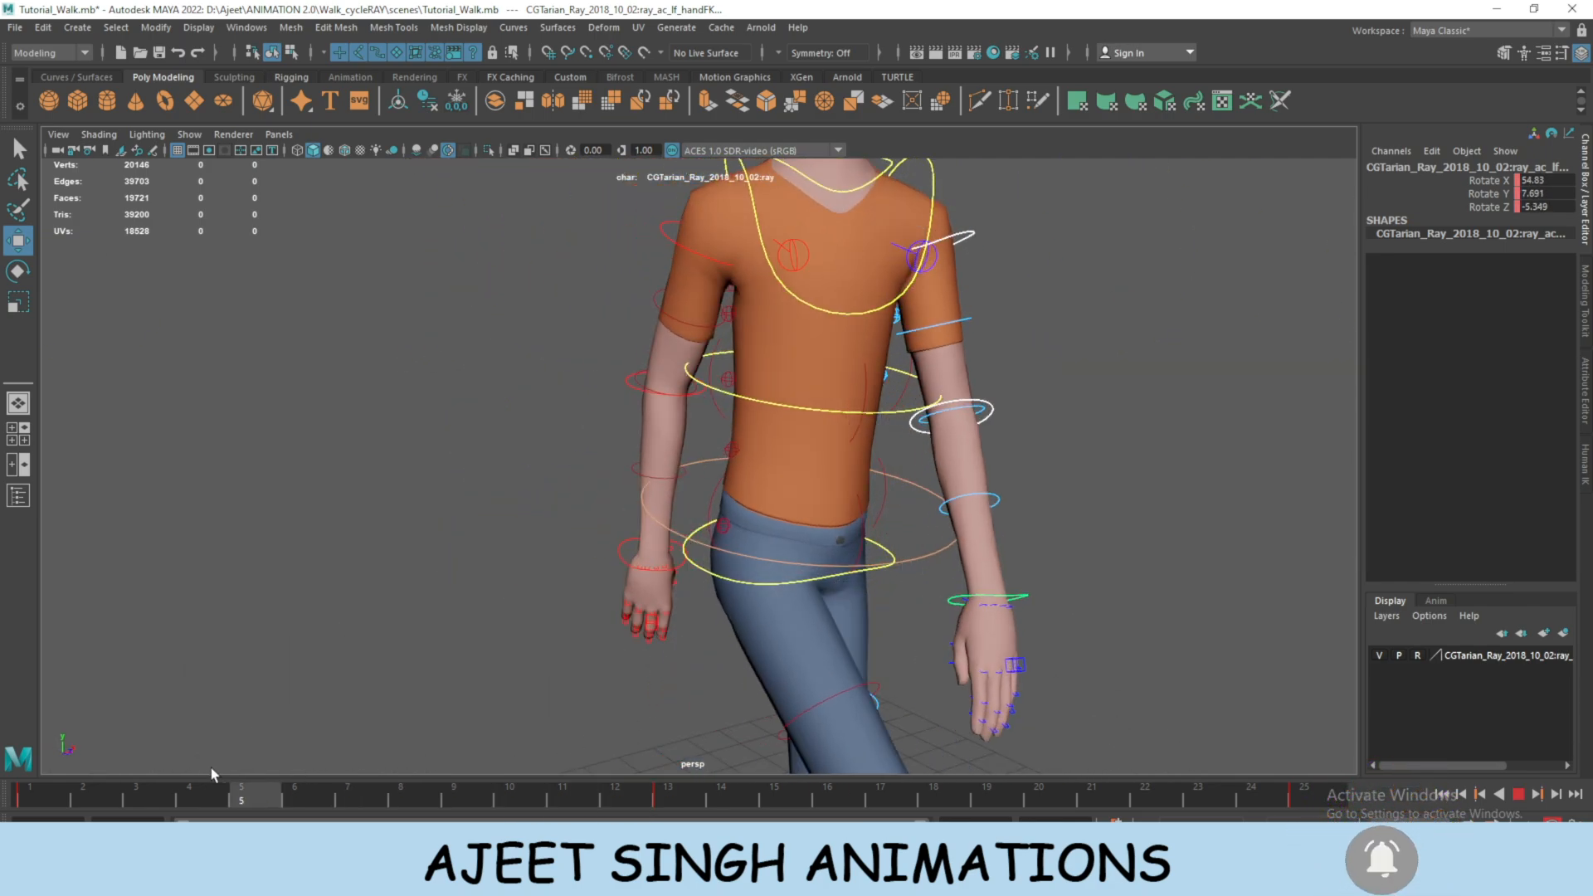
pyautogui.click(38, 797)
pyautogui.rightClick(50, 799)
pyautogui.click(94, 505)
pyautogui.click(666, 220)
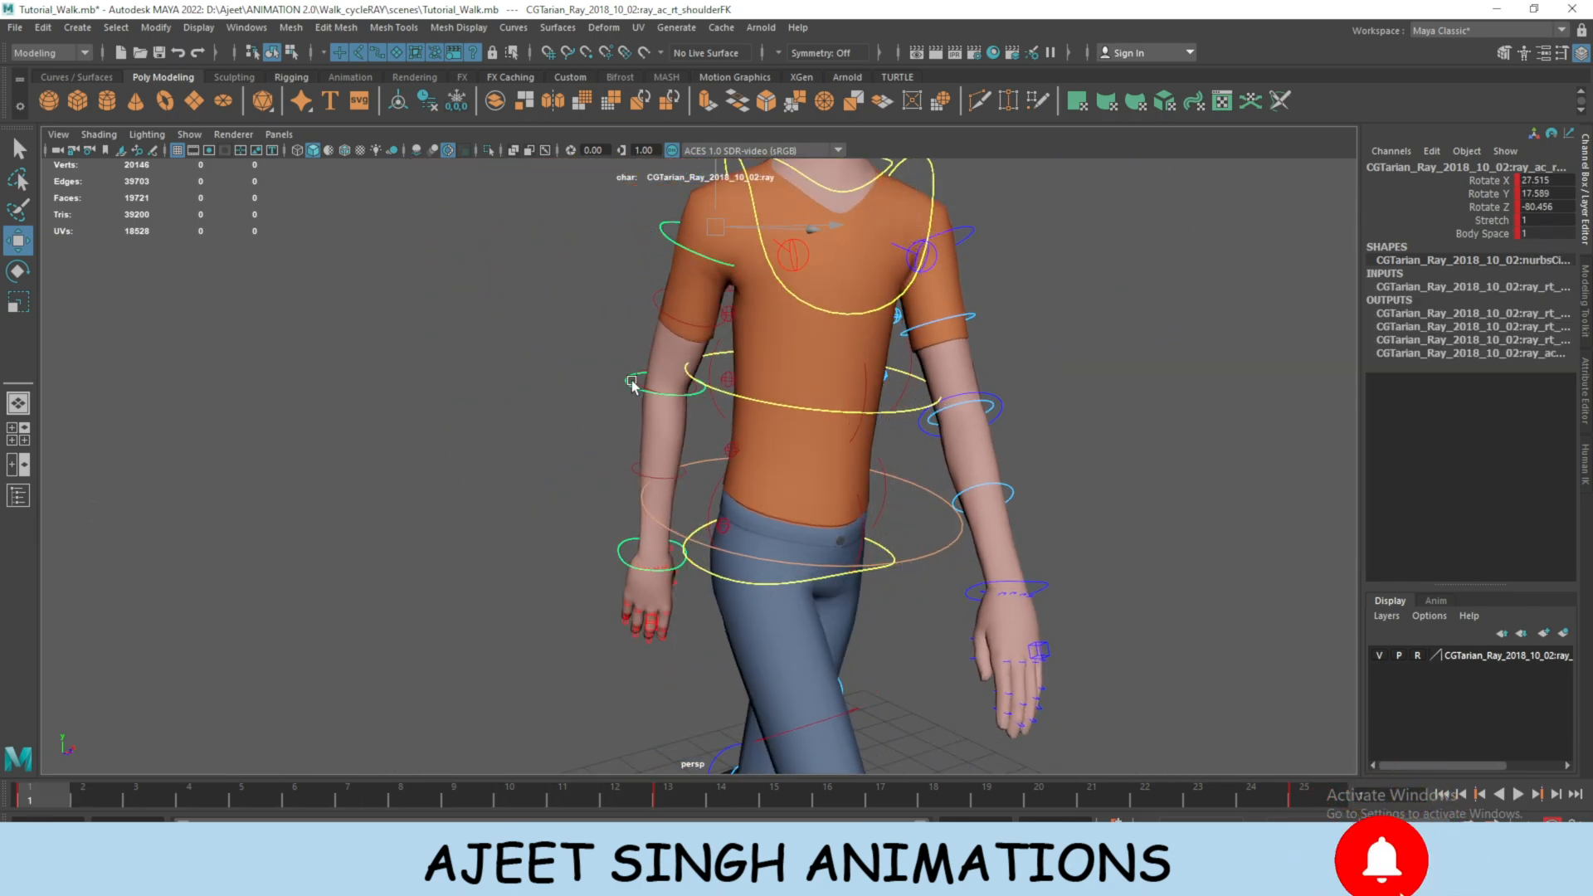
pyautogui.keyDown('shift'); pyautogui.click(631, 381); pyautogui.keyUp('shift')
pyautogui.click(661, 225)
pyautogui.keyDown('shift'); pyautogui.click(626, 381); pyautogui.keyUp('shift')
pyautogui.keyDown('shift'); pyautogui.click(620, 546); pyautogui.keyUp('shift')
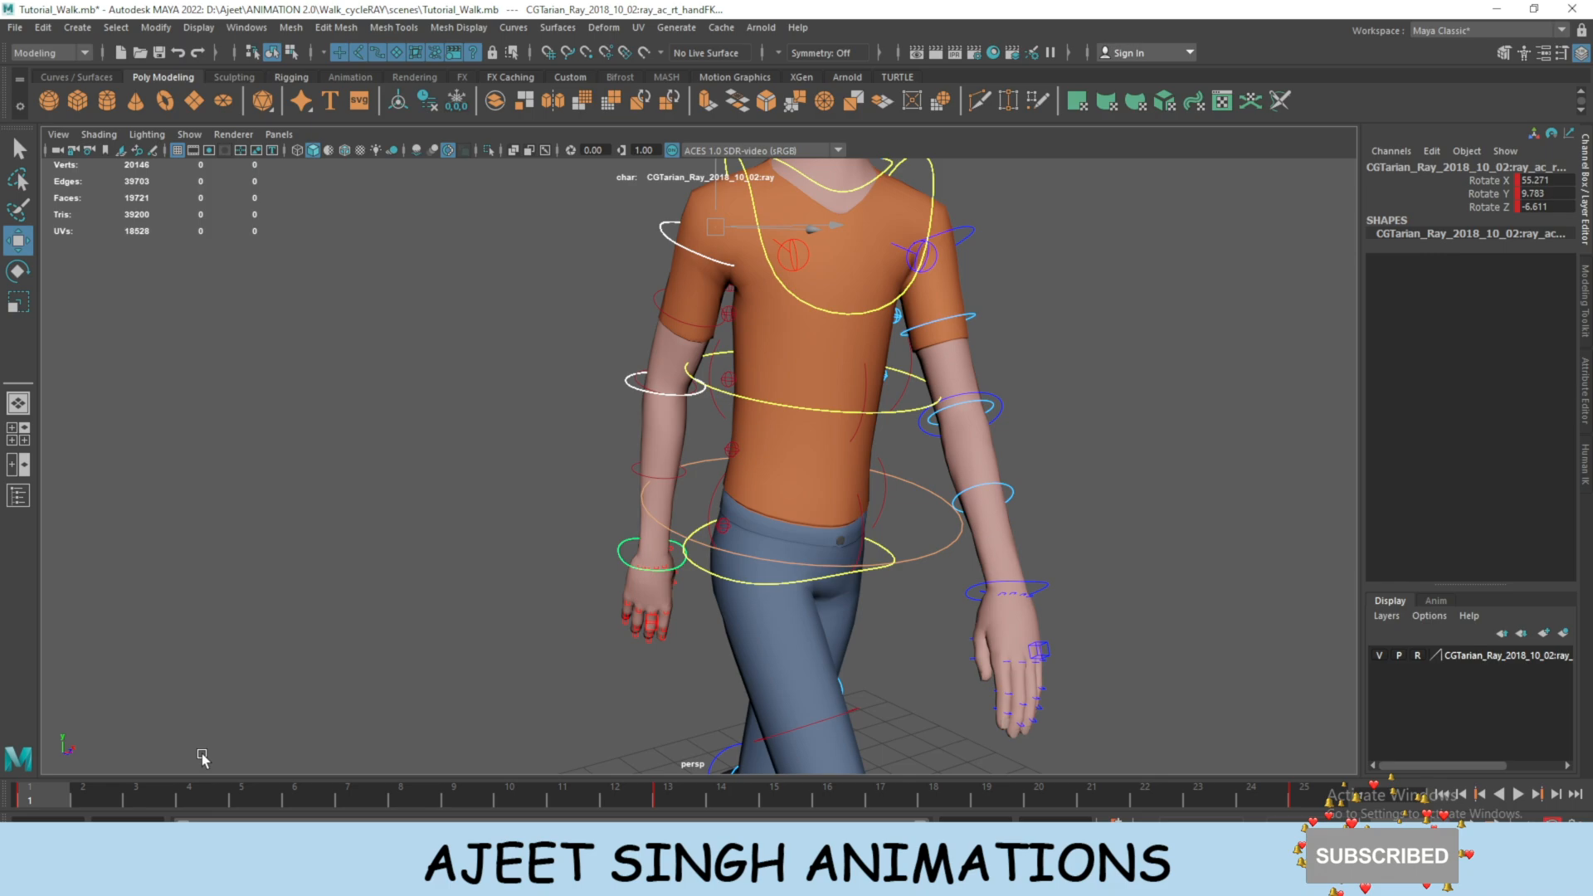
pyautogui.moveTo(149, 798); pyautogui.dragTo(674, 801)
pyautogui.rightClick(671, 801)
pyautogui.moveTo(764, 519)
pyautogui.click(874, 521)
# Compare the pelvis pose on frames 1 and 13, and set the pelvis control's Rotate Z to 3 on frame 13.
pyautogui.scroll(-6, 913, 522)
pyautogui.keyDown('alt'); pyautogui.moveTo(913, 522); pyautogui.dragTo(654, 277); pyautogui.keyUp('alt')
pyautogui.scroll(5, 851, 463)
pyautogui.keyDown('alt'); pyautogui.moveTo(655, 278); pyautogui.dragTo(684, 559, button='middle'); pyautogui.keyUp('alt')
pyautogui.scroll(3, 684, 559)
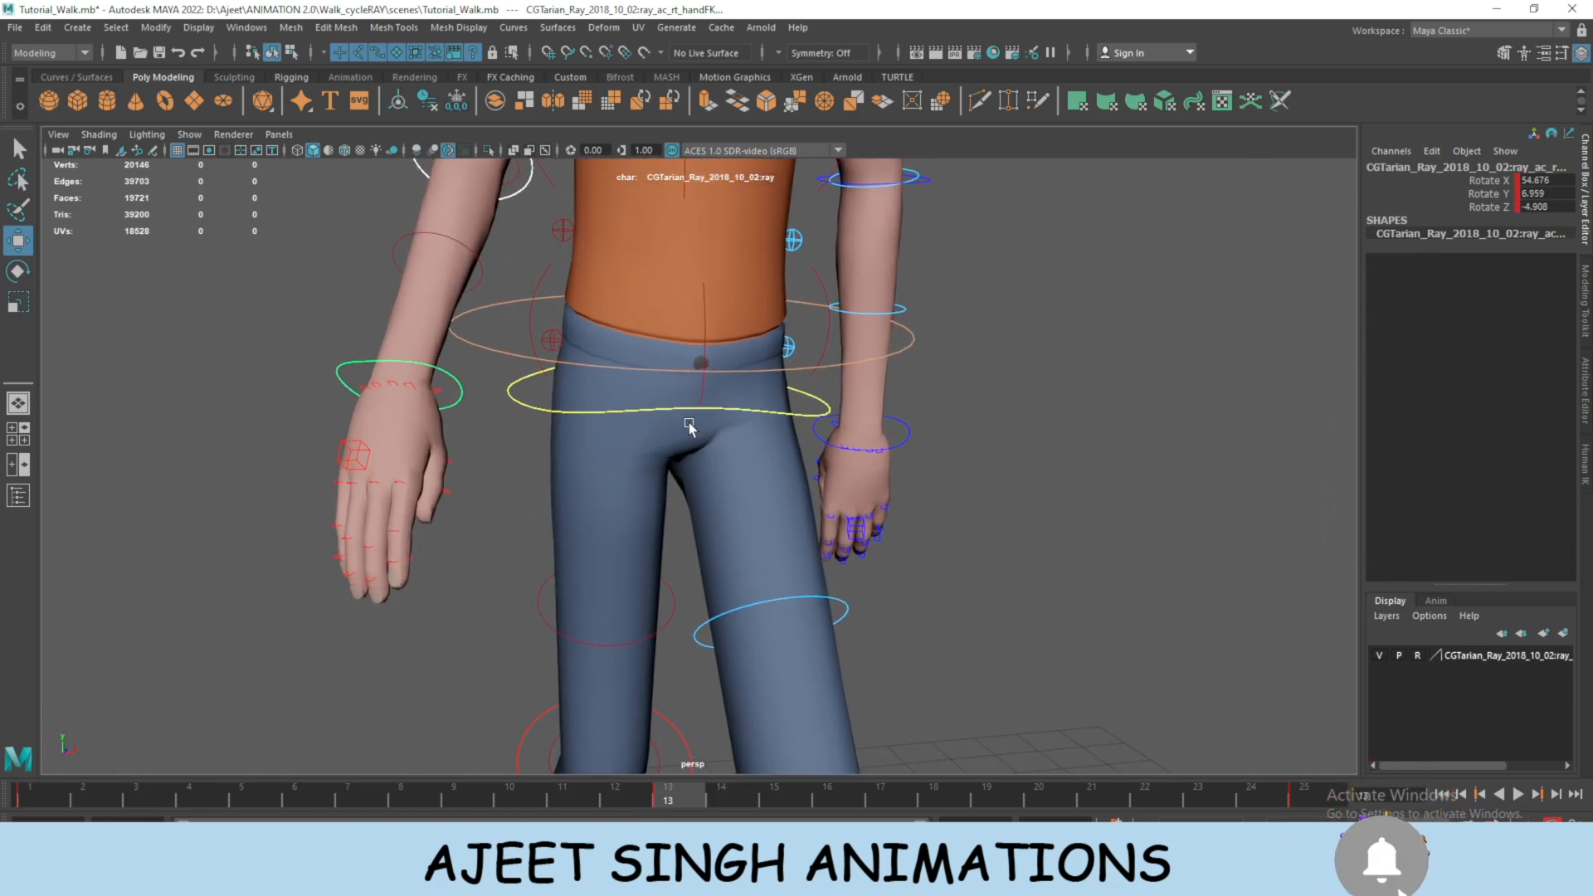
pyautogui.click(678, 411)
pyautogui.scroll(4, 635, 454)
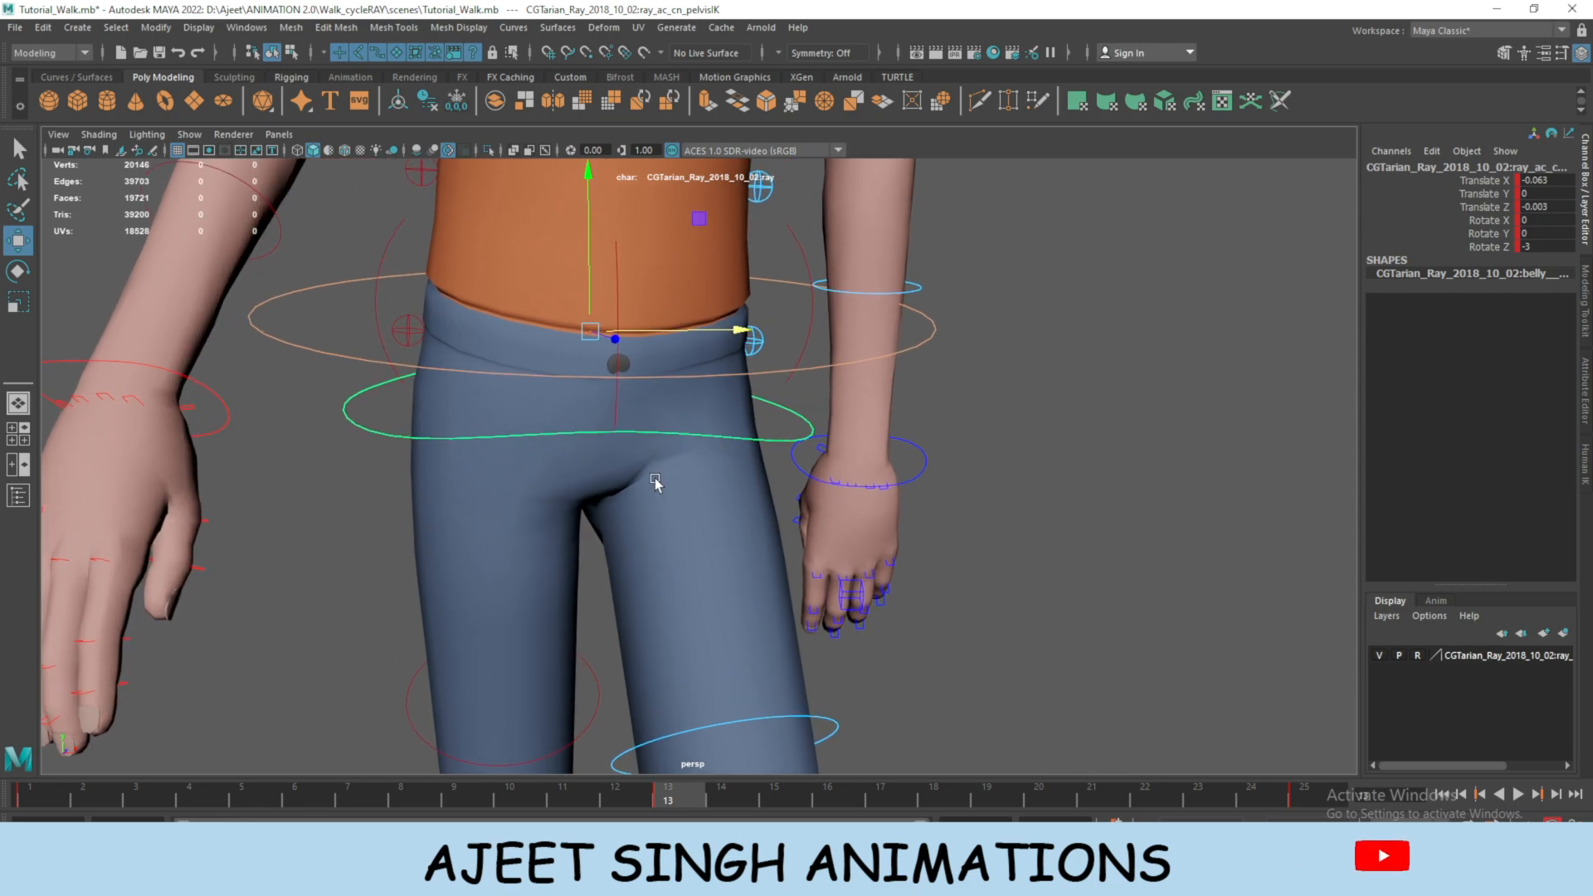
pyautogui.keyDown('alt'); pyautogui.moveTo(636, 455); pyautogui.dragTo(659, 605); pyautogui.keyUp('alt')
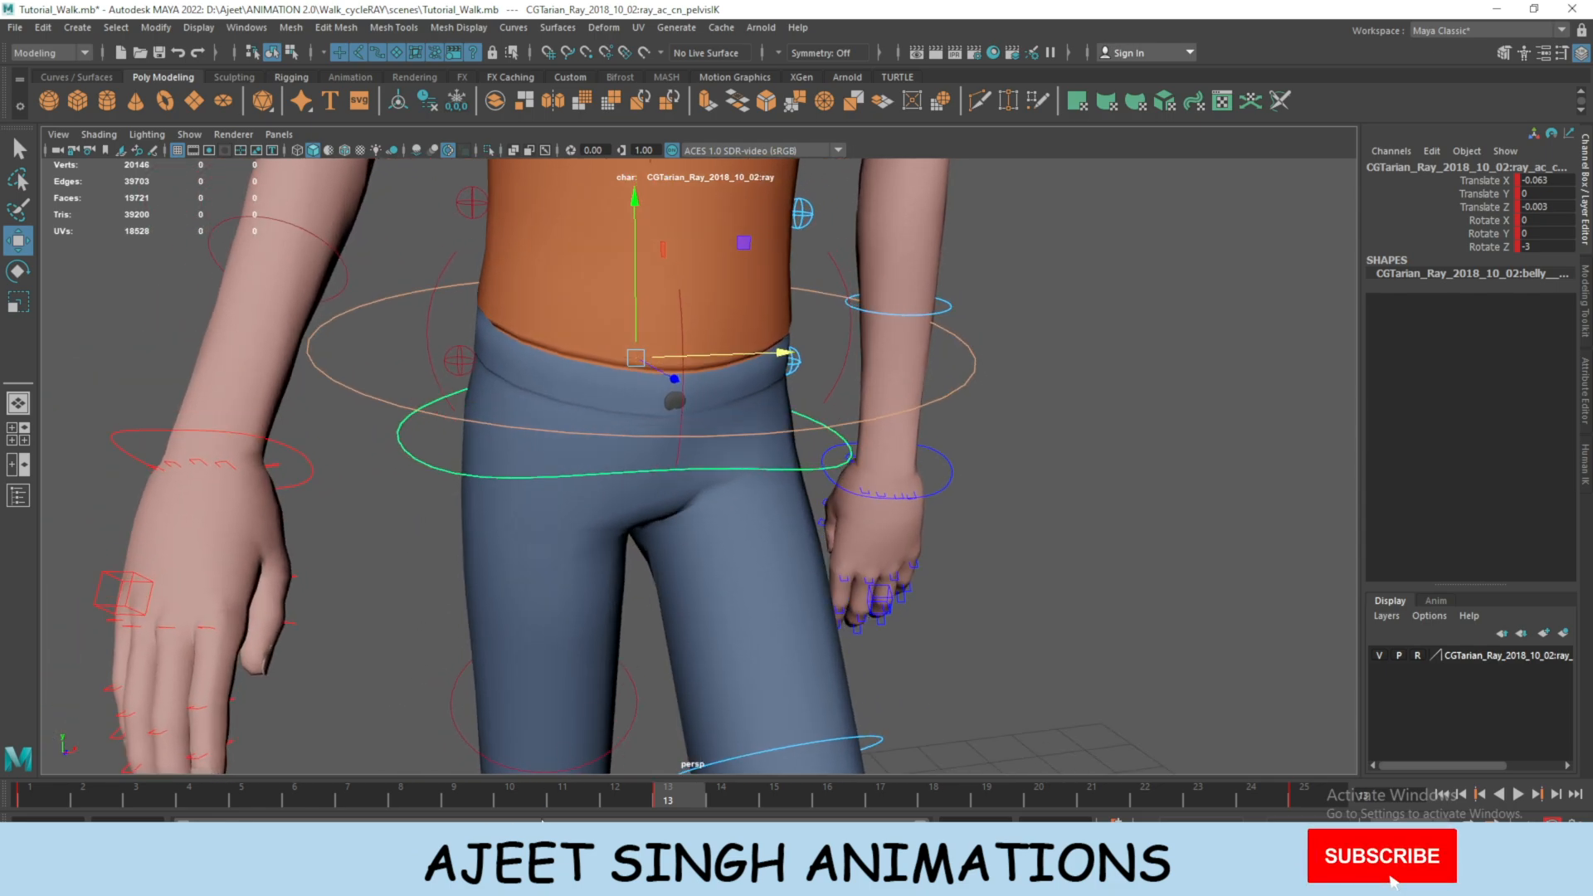
pyautogui.moveTo(672, 798); pyautogui.dragTo(318, 794)
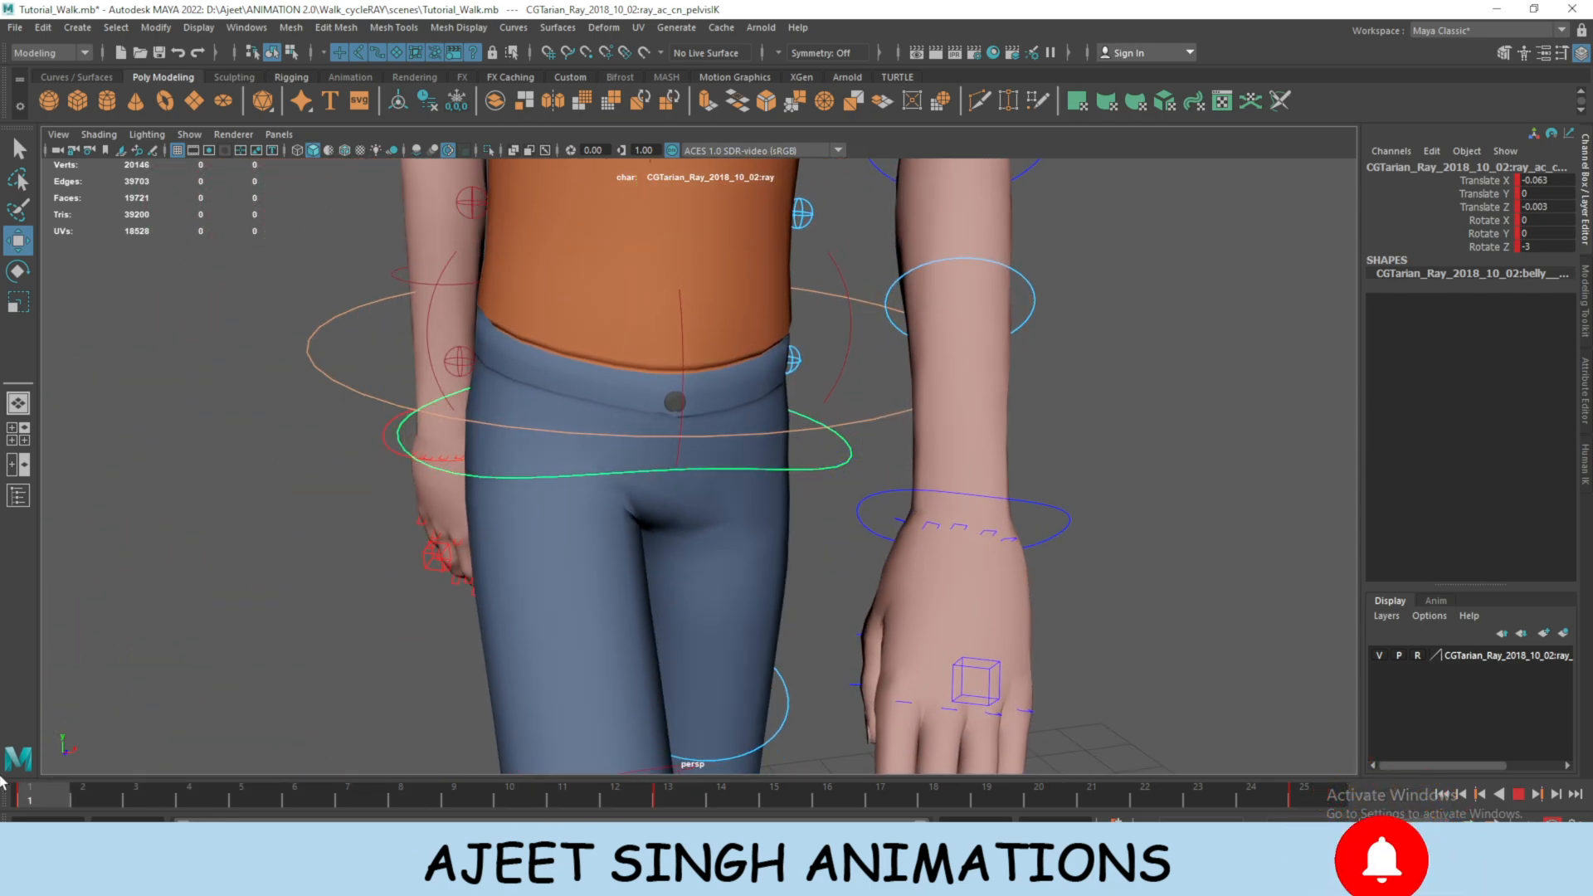
pyautogui.moveTo(15, 780)
pyautogui.mouseDown()
pyautogui.moveTo(222, 778)
pyautogui.moveTo(386, 817)
pyautogui.moveTo(664, 822)
pyautogui.mouseUp()
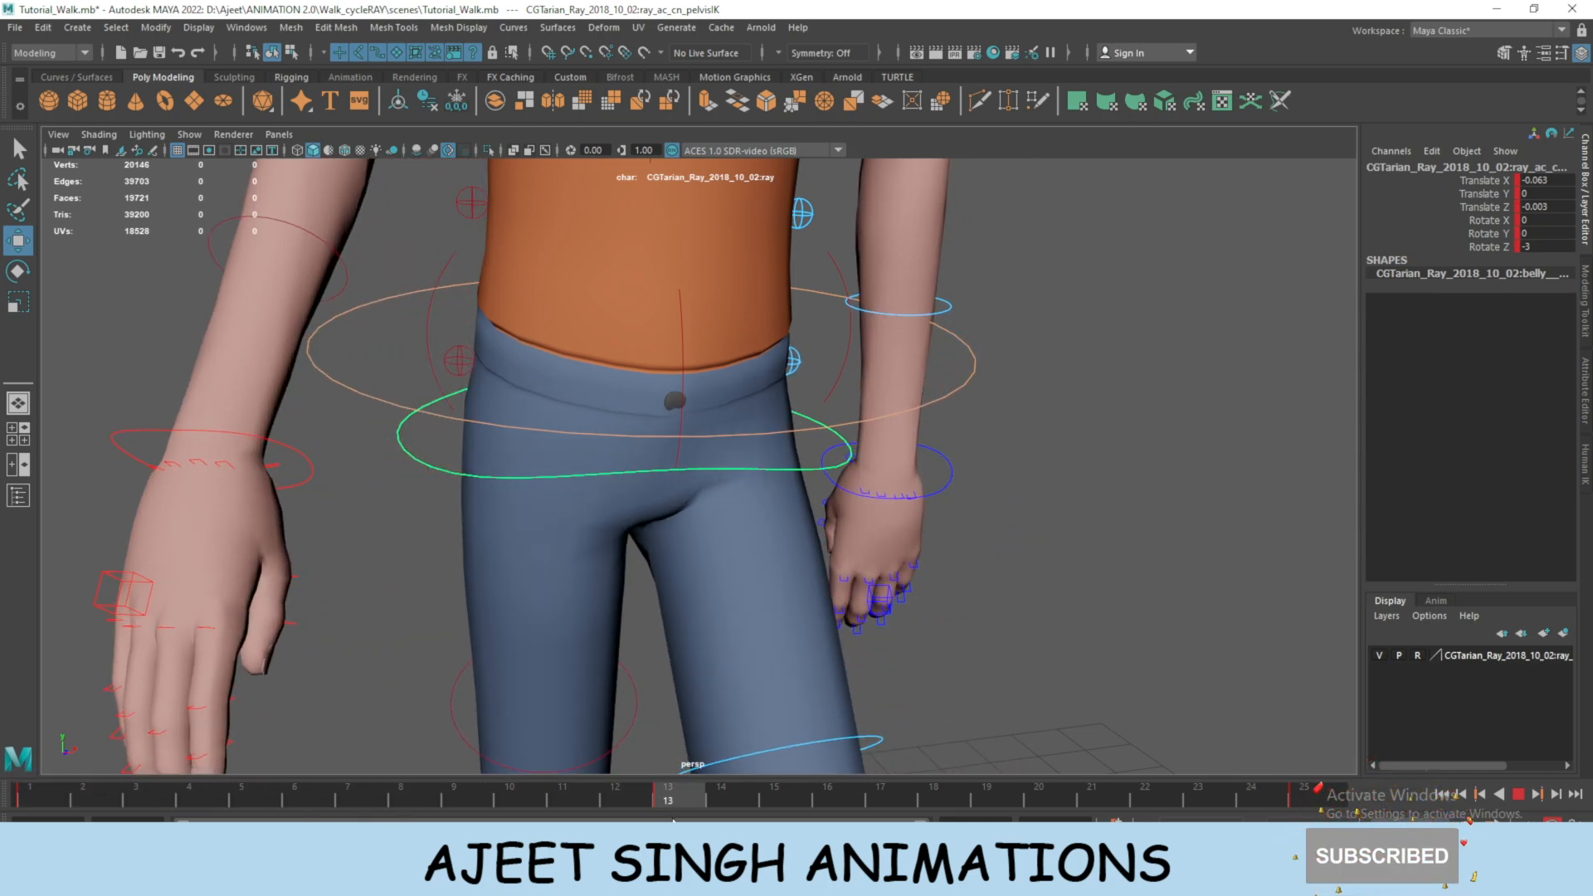
pyautogui.keyDown('alt'); pyautogui.moveTo(741, 513); pyautogui.dragTo(913, 481); pyautogui.keyUp('alt')
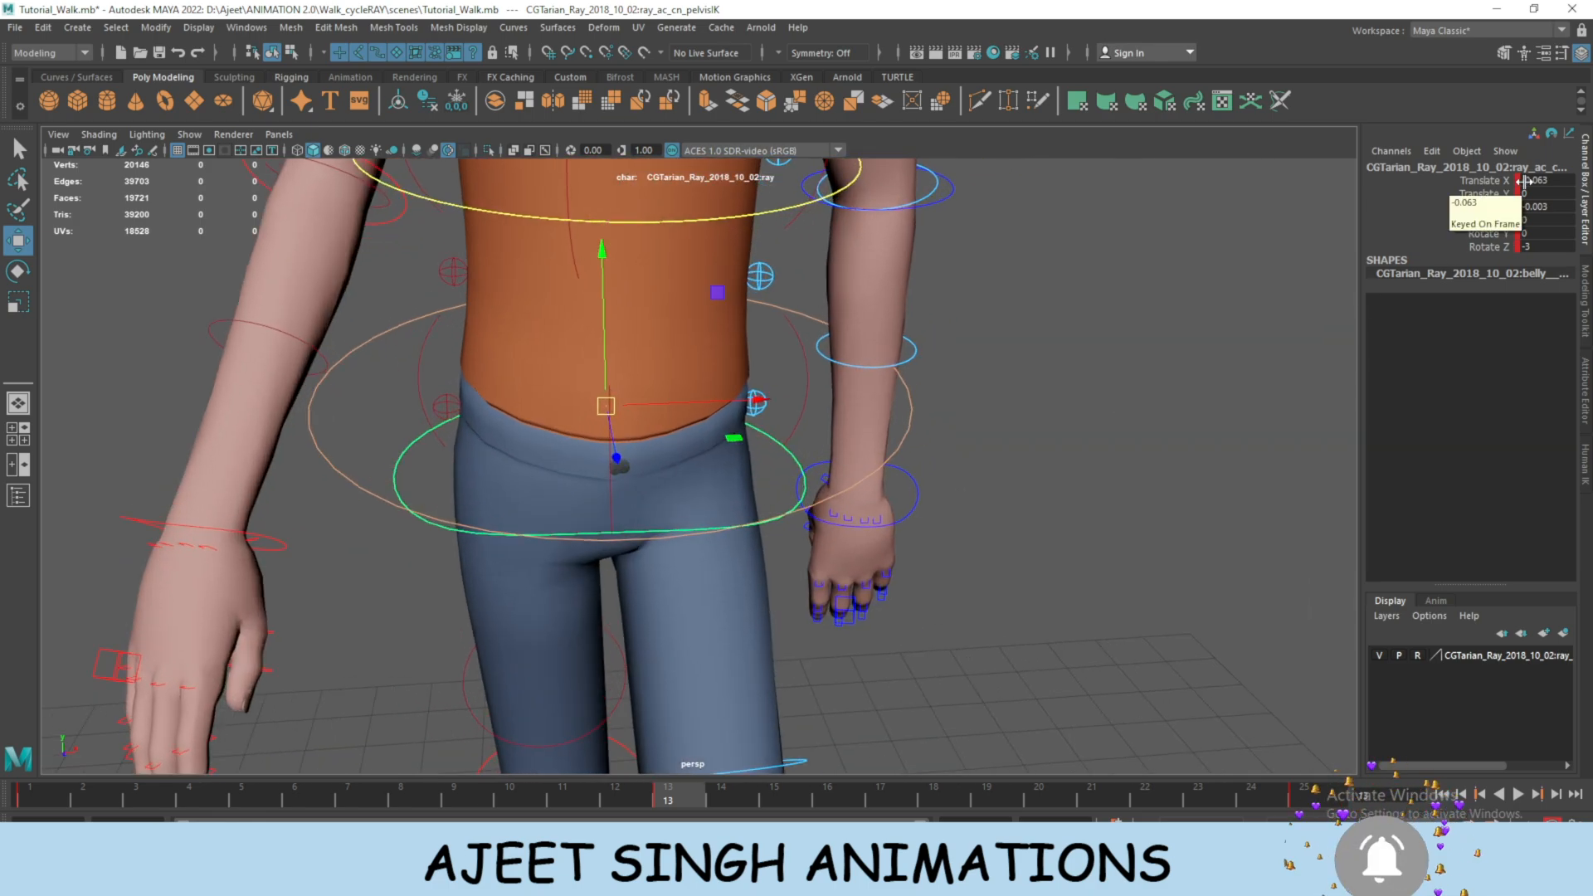
pyautogui.click(1525, 181)
pyautogui.write('3')
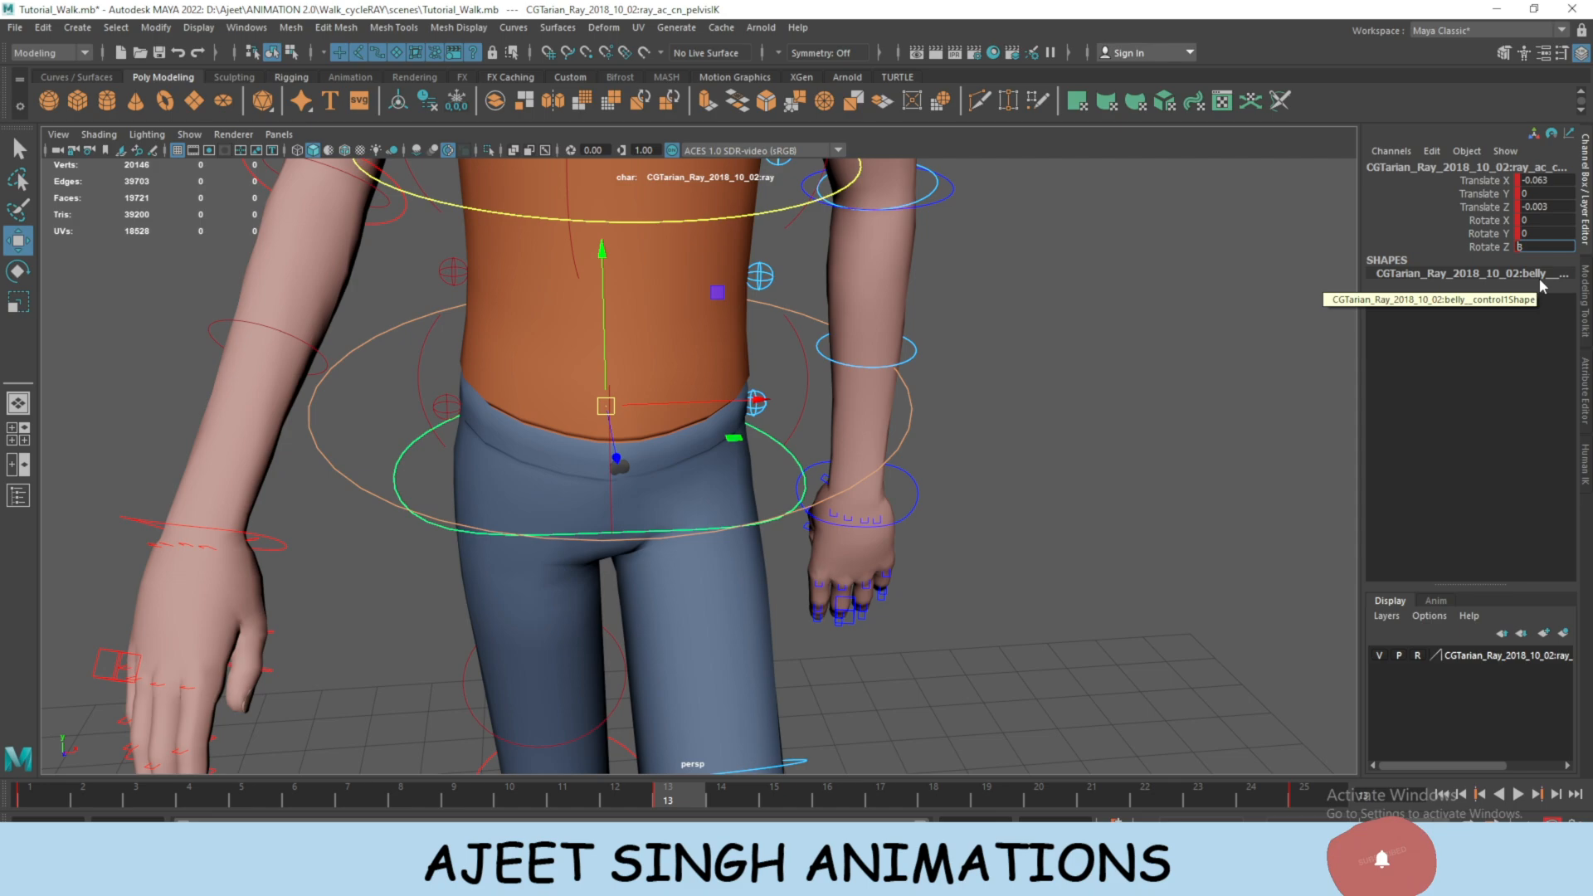
pyautogui.press('Return')
# Set the pelvis control's Translate X to 0.063 on frame 13.
pyautogui.keyDown('alt'); pyautogui.moveTo(736, 569); pyautogui.dragTo(899, 526); pyautogui.keyUp('alt')
pyautogui.click(1533, 208)
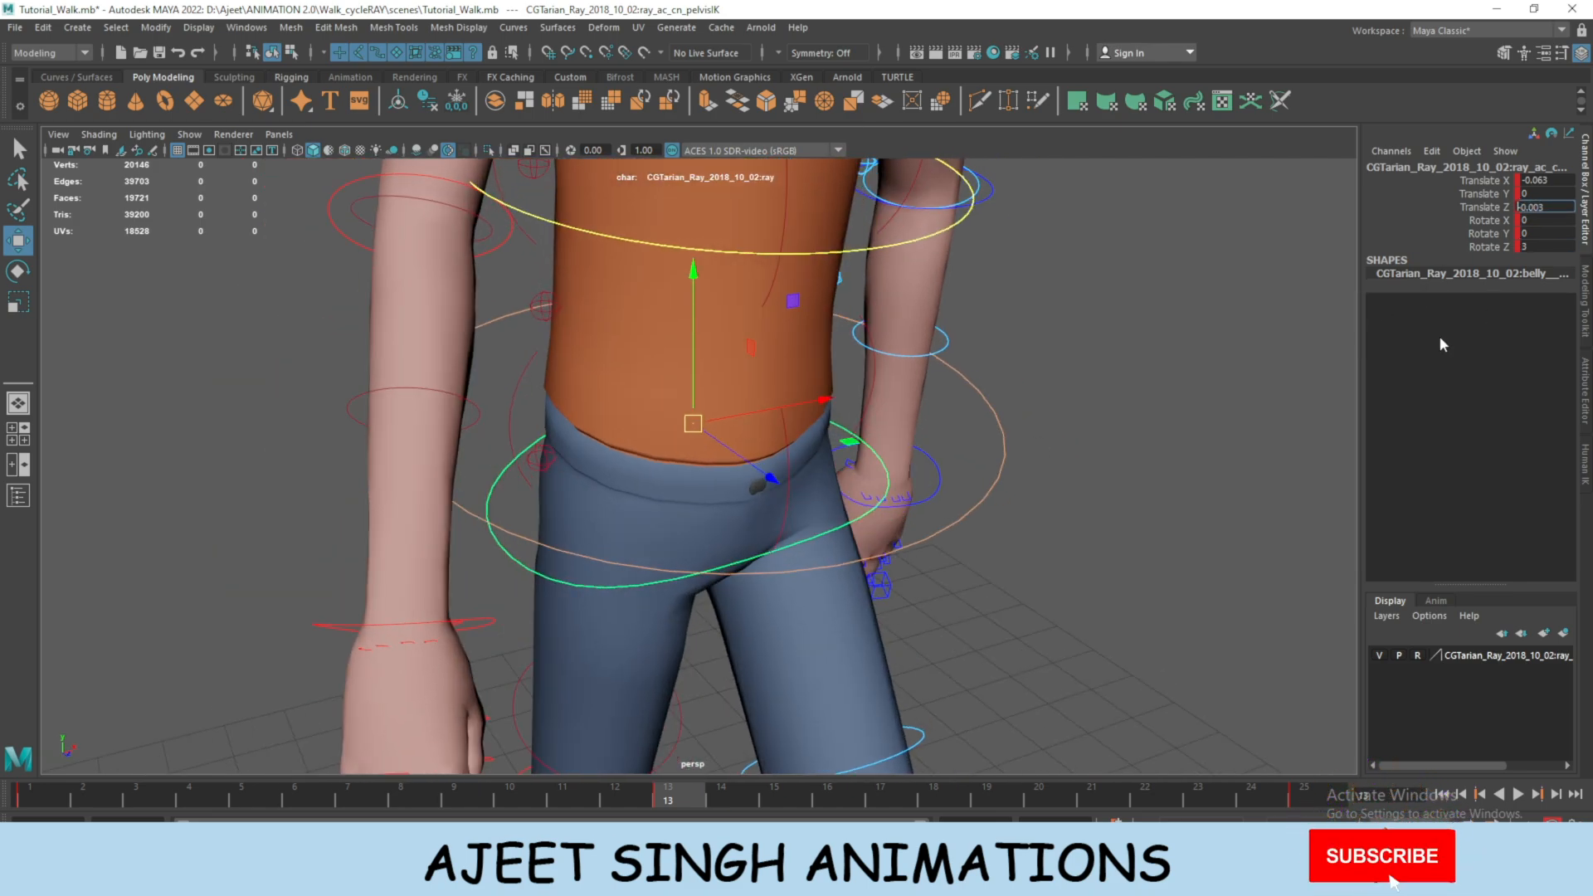
pyautogui.press('Return')
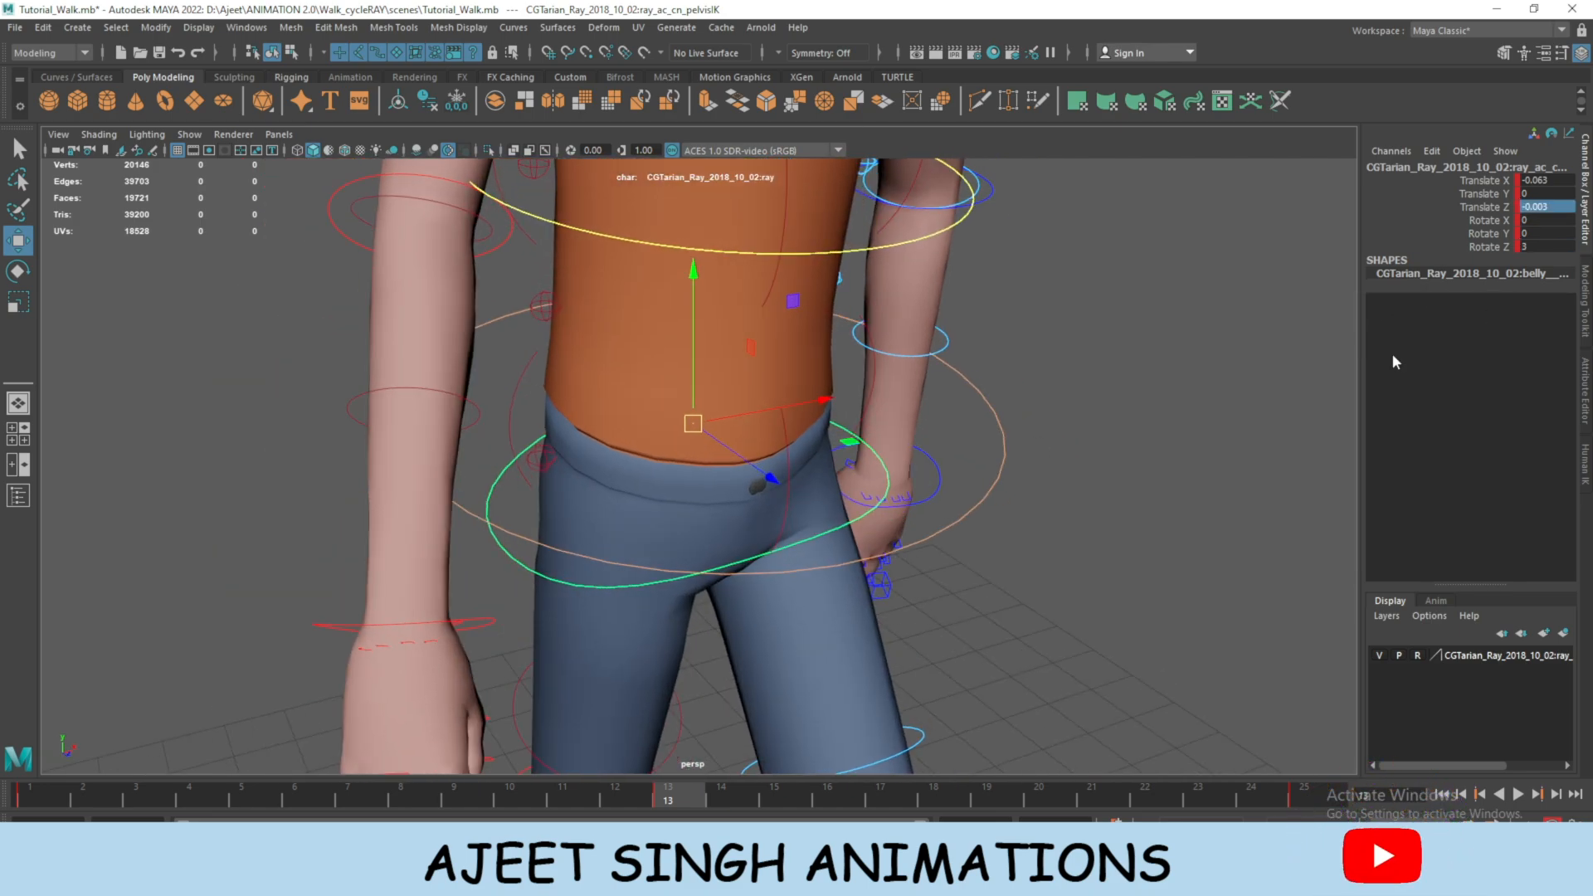
pyautogui.click(1527, 183)
pyautogui.write('0.063')
pyautogui.press('Return')
# Set the upper body control's Translate X to 0.2 on frame 13 in the front view and play back the motion.
pyautogui.scroll(-6, 1027, 383)
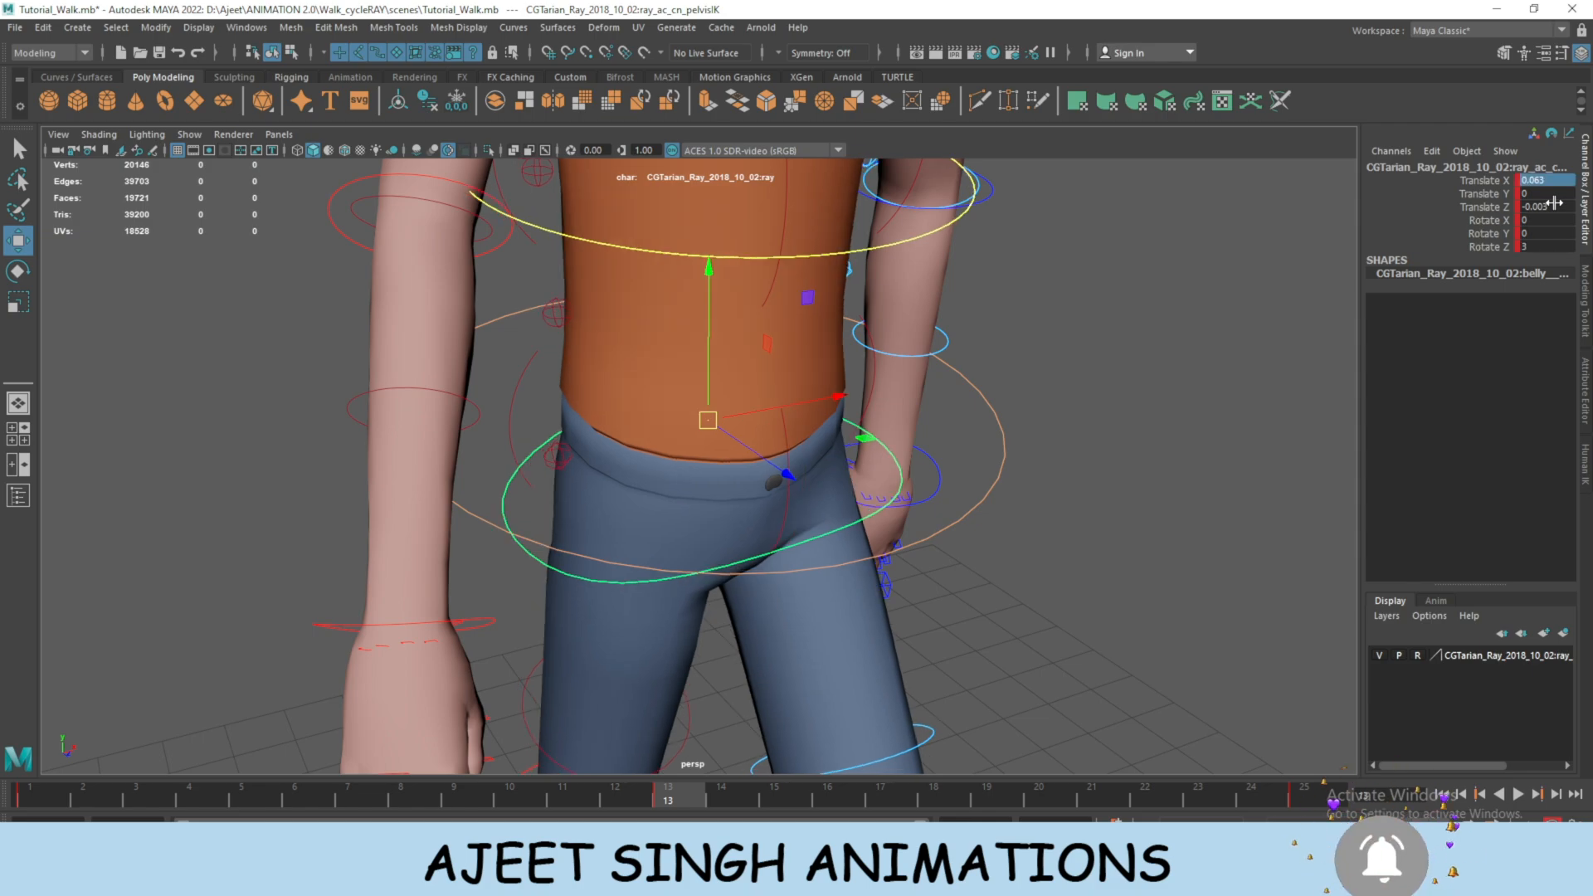
pyautogui.press('space')
pyautogui.moveTo(891, 494); pyautogui.dragTo(923, 596)
pyautogui.press('f')
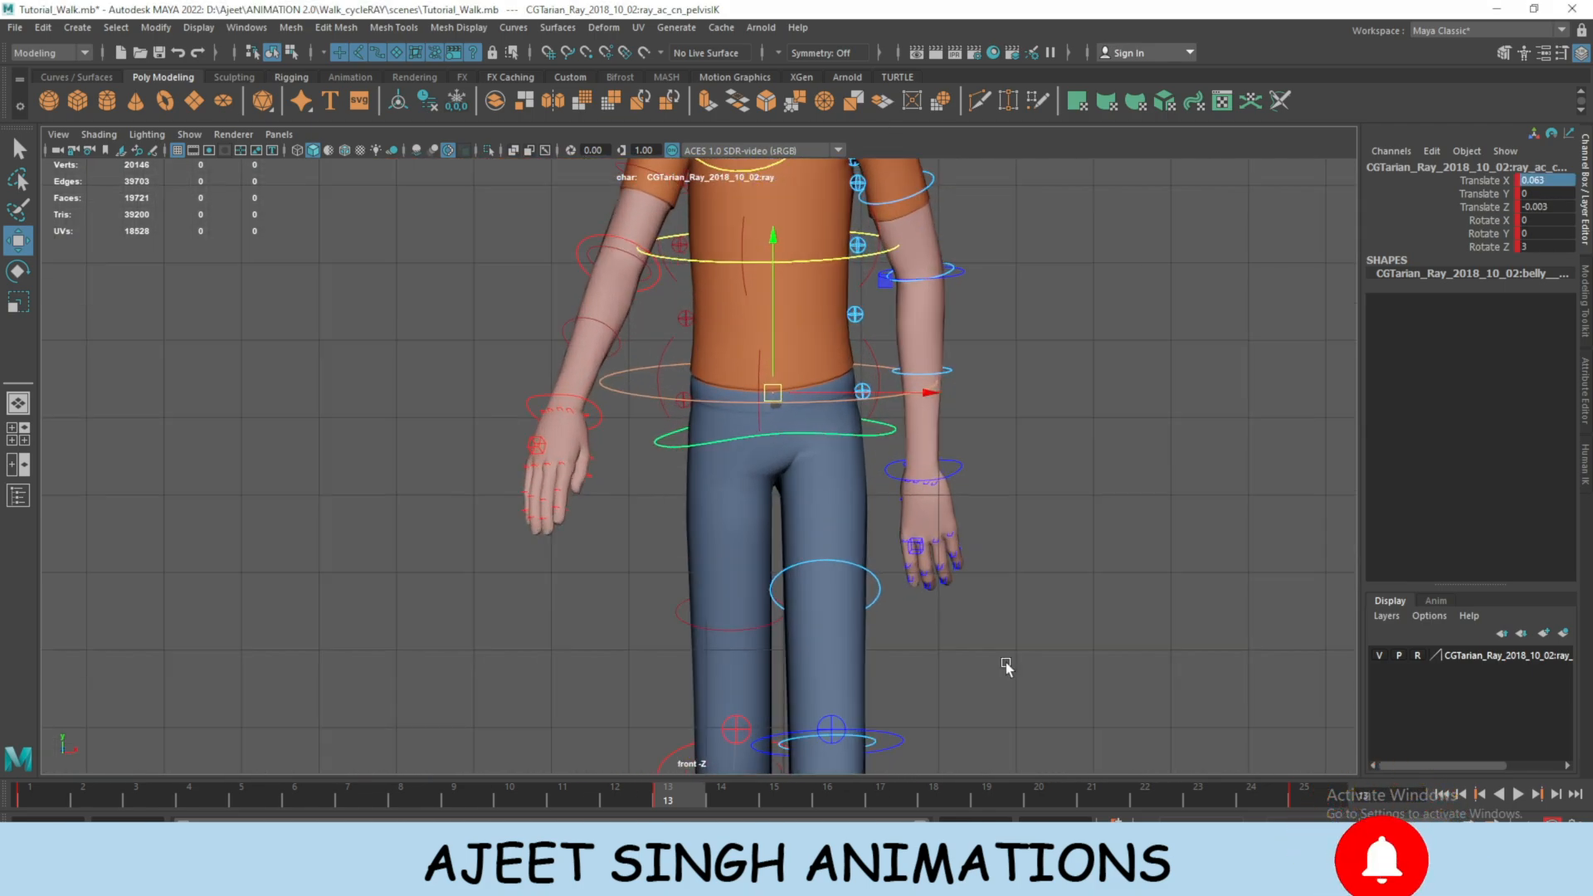
pyautogui.click(765, 428)
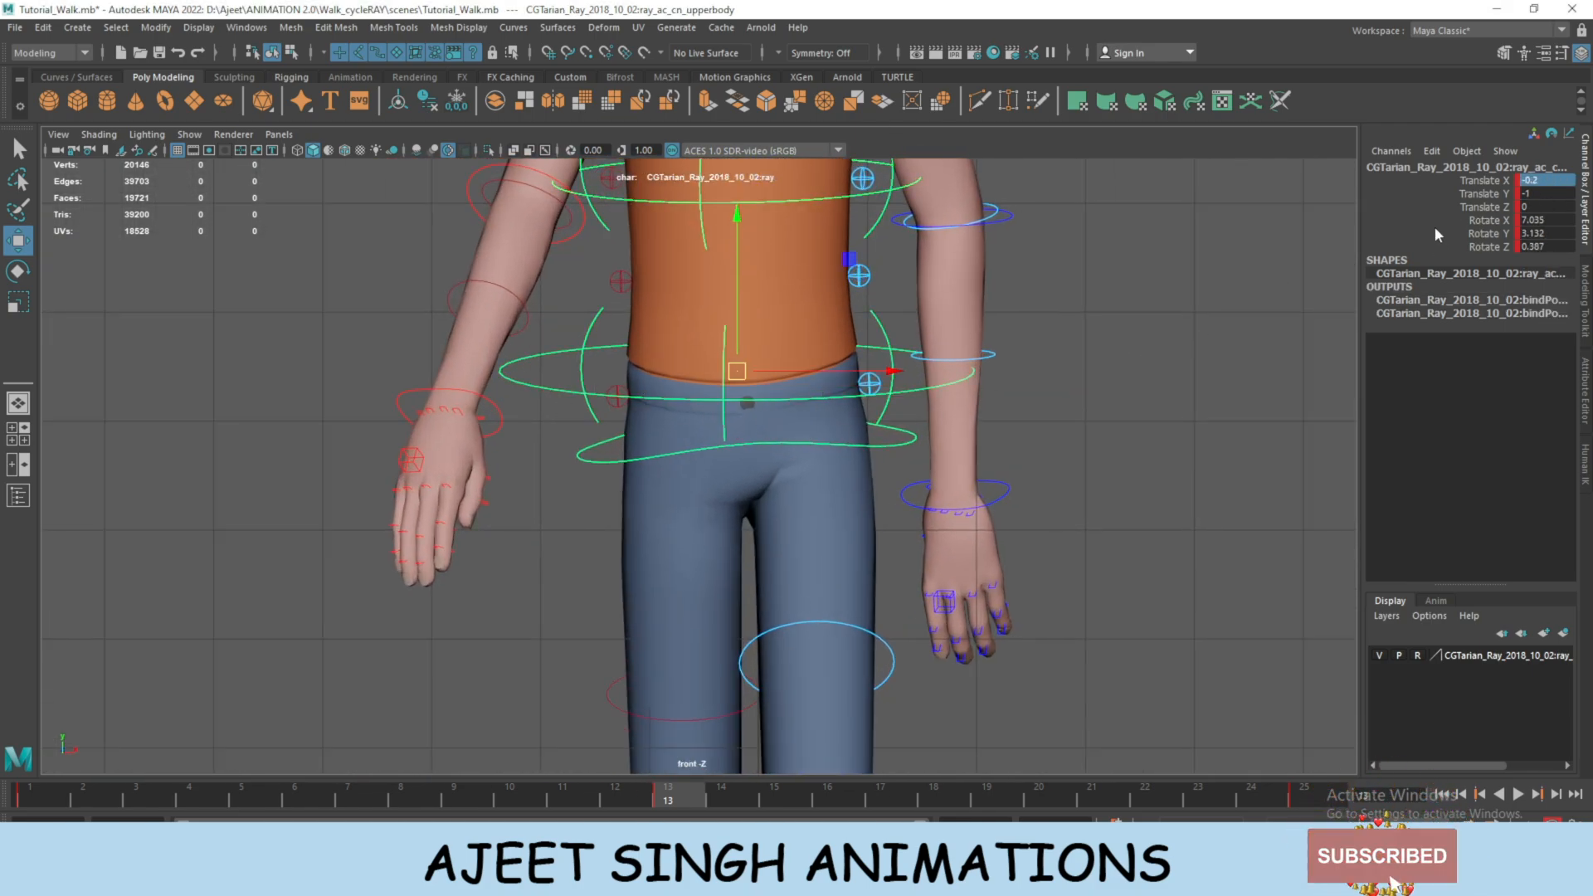
pyautogui.press('Return')
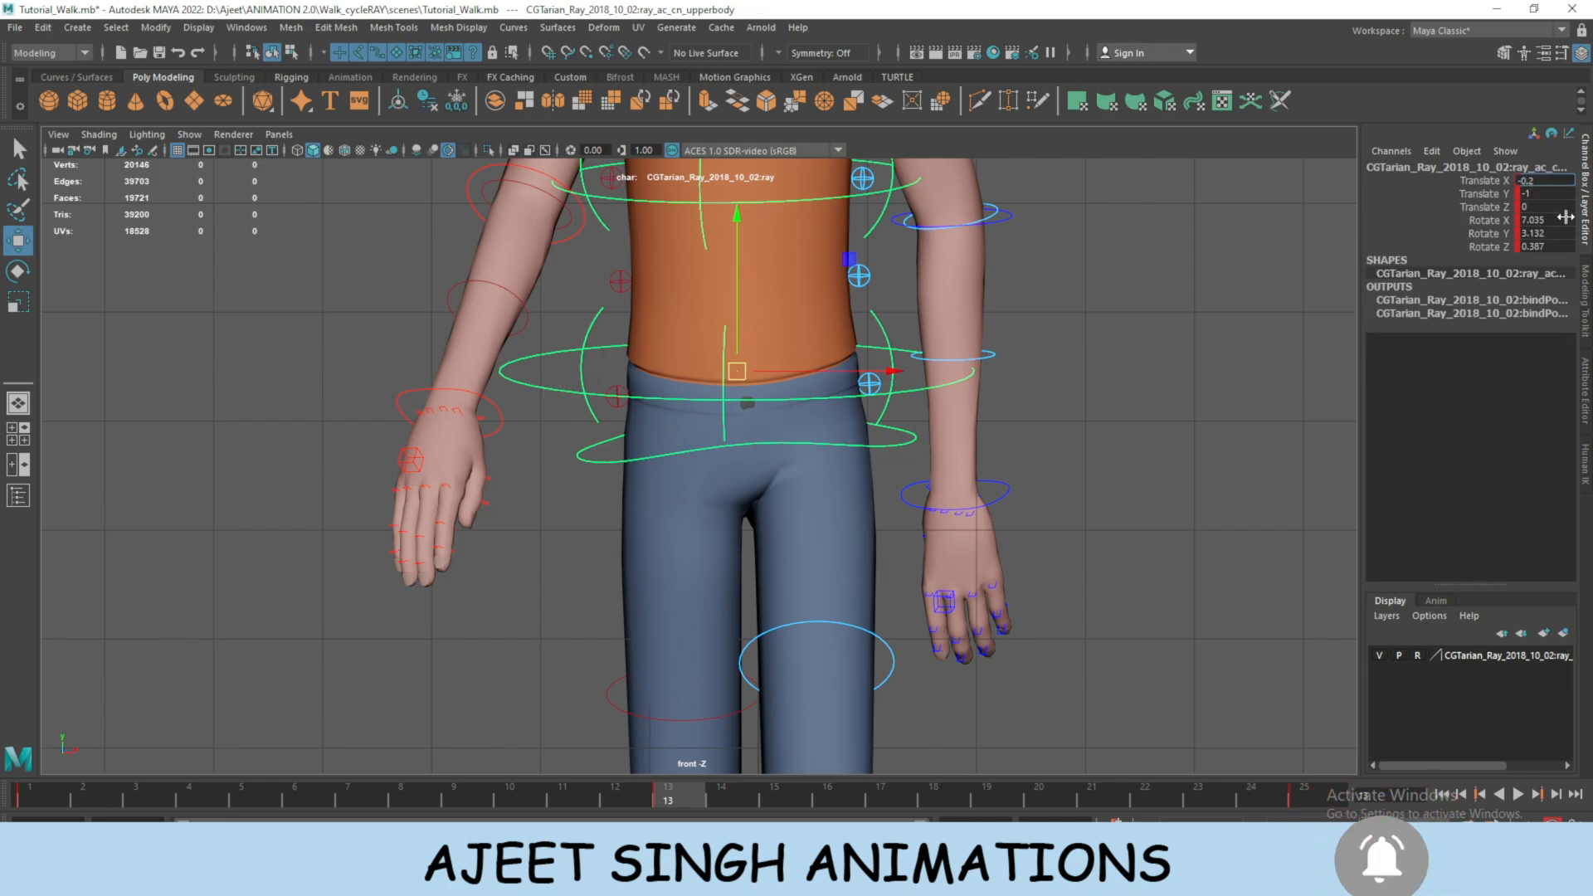
pyautogui.press('Return')
pyautogui.scroll(-6, 924, 541)
pyautogui.moveTo(674, 797); pyautogui.dragTo(37, 815)
pyautogui.hotkey('alt', 'v')
pyautogui.hotkey('alt', 'v')
pyautogui.press('f')
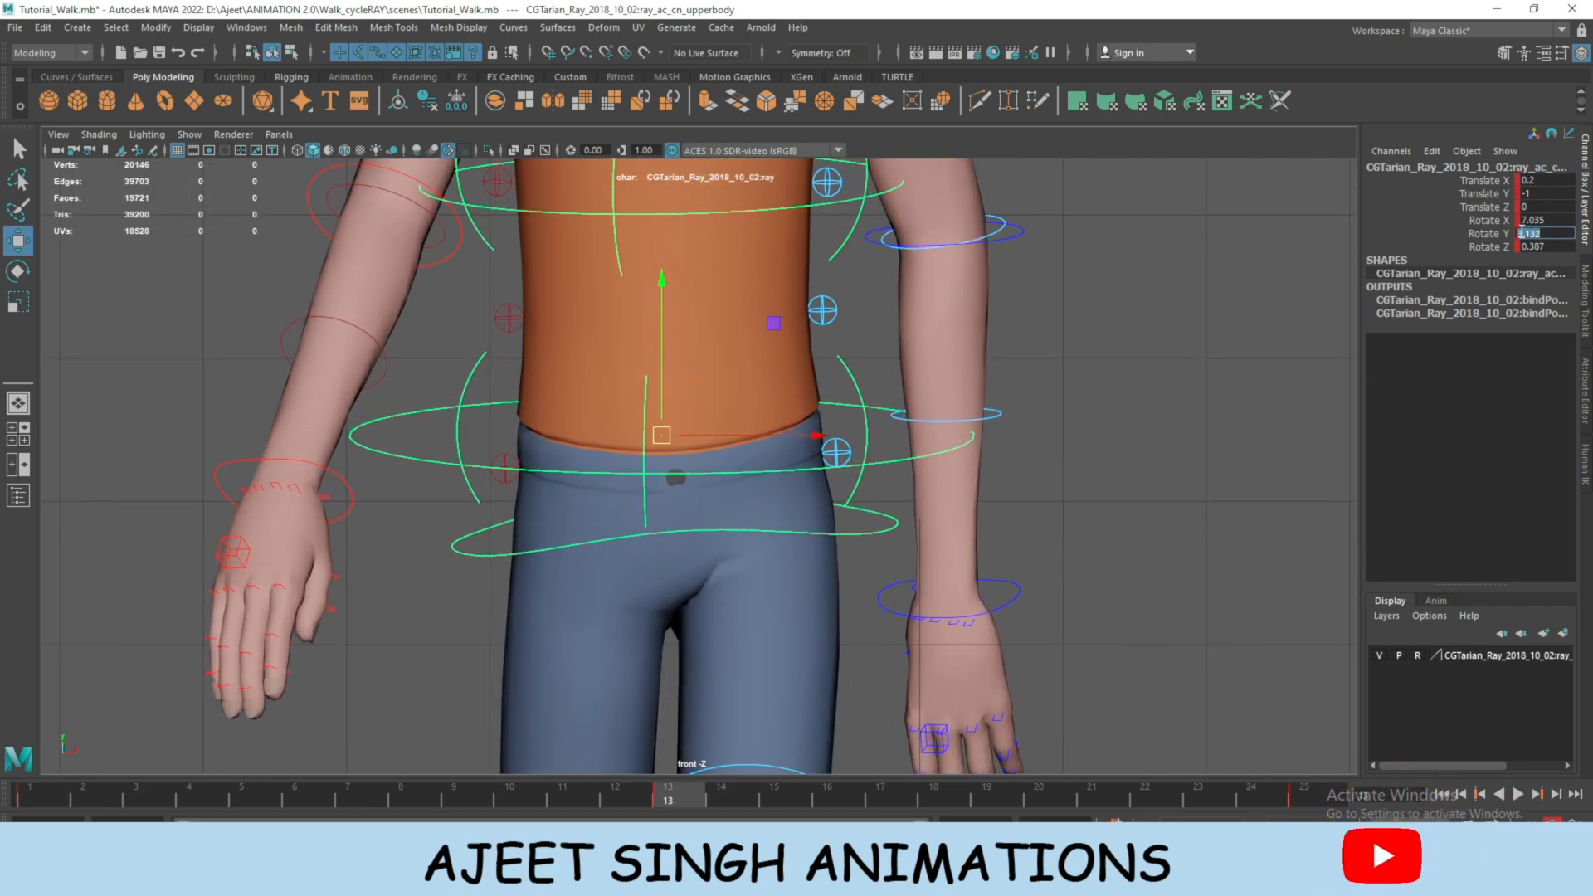
# Set the upper body control's Rotate Y to -3.132 and Rotate Z to -0.387 on frame 13.
pyautogui.write('-')
pyautogui.press('Return')
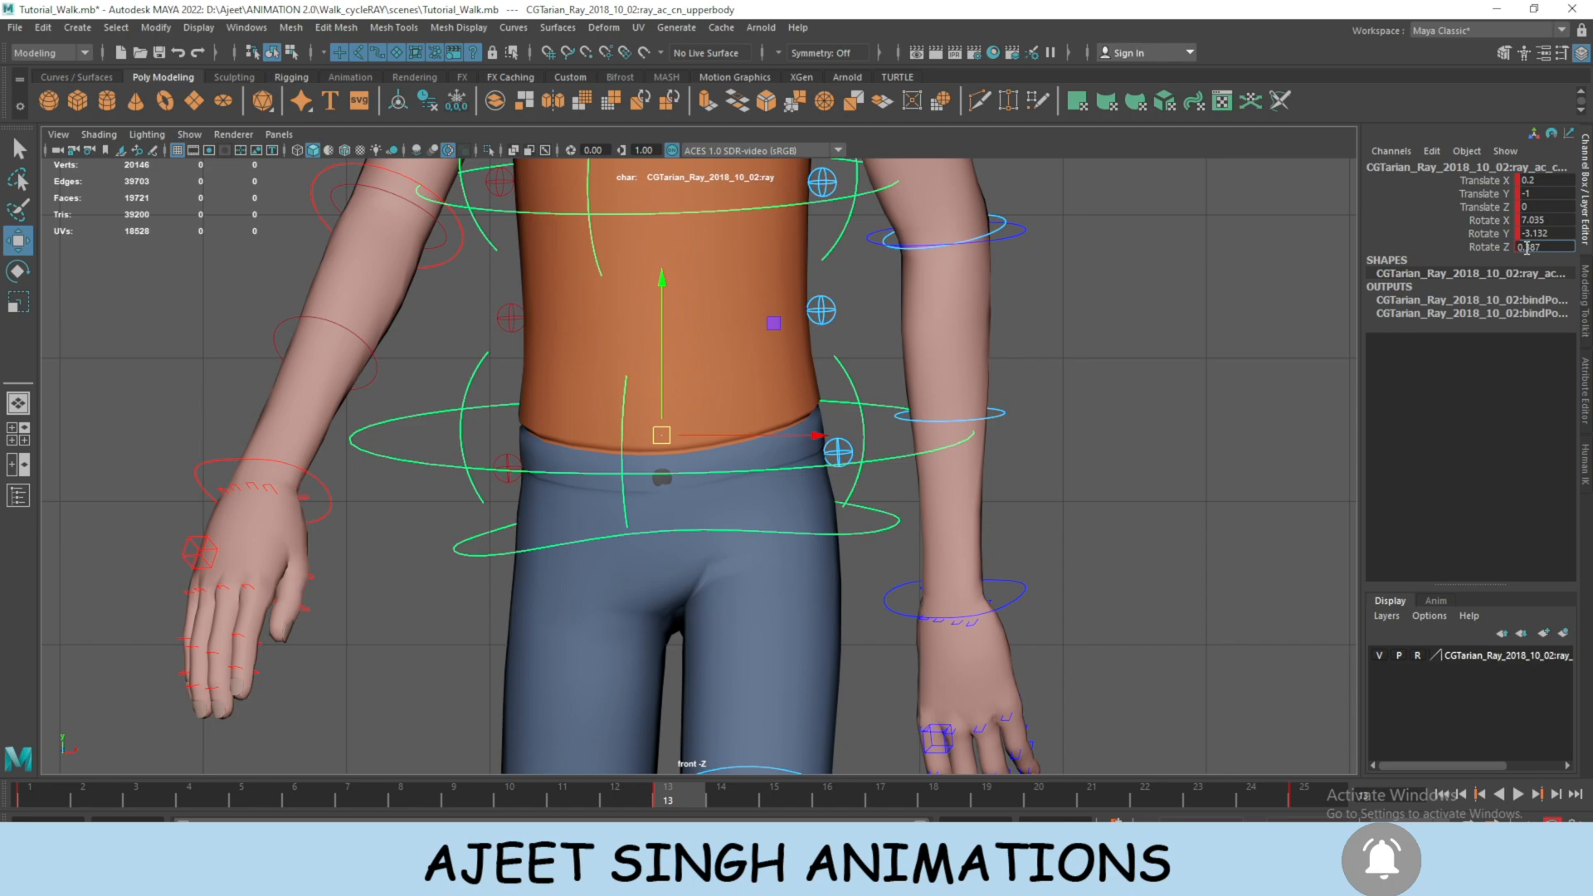
pyautogui.write('-')
pyautogui.press('Return')
pyautogui.scroll(-5, 849, 569)
pyautogui.scroll(4, 850, 569)
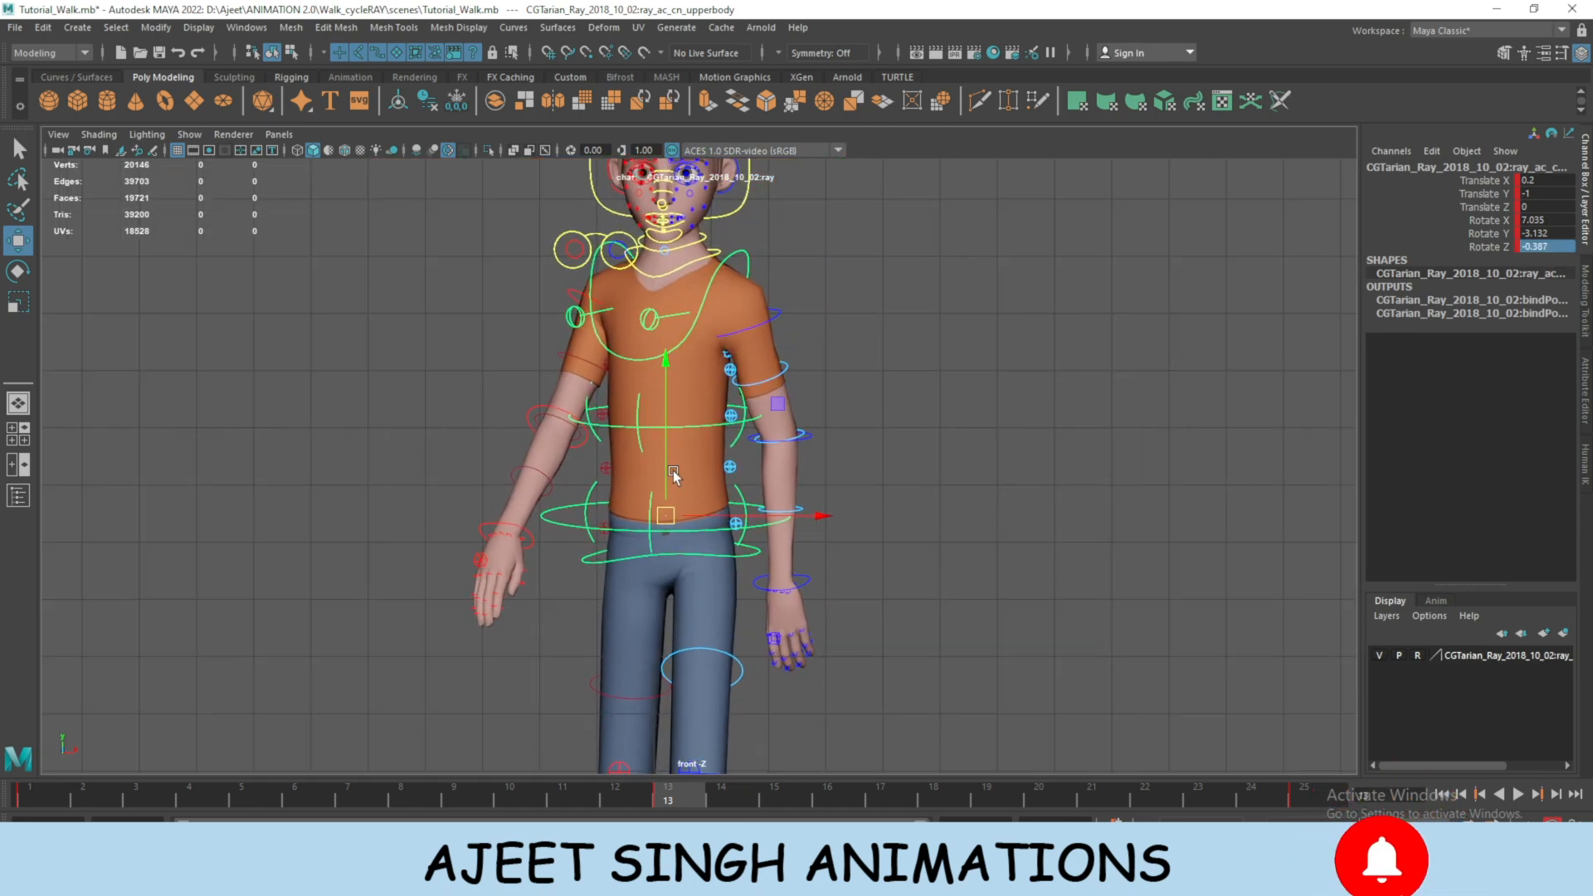
# Select the spine FK controls together with the chest control and set their Rotate Y to 8.186 on frame 13.
pyautogui.keyDown('alt'); pyautogui.moveTo(850, 566); pyautogui.dragTo(850, 551); pyautogui.keyUp('alt')
pyautogui.click(531, 513)
pyautogui.keyDown('alt'); pyautogui.moveTo(574, 450); pyautogui.dragTo(604, 514, button='middle'); pyautogui.keyUp('alt')
pyautogui.keyDown('shift'); pyautogui.click(568, 480); pyautogui.keyUp('shift')
pyautogui.keyDown('alt'); pyautogui.moveTo(705, 249); pyautogui.dragTo(742, 410, button='middle'); pyautogui.keyUp('alt')
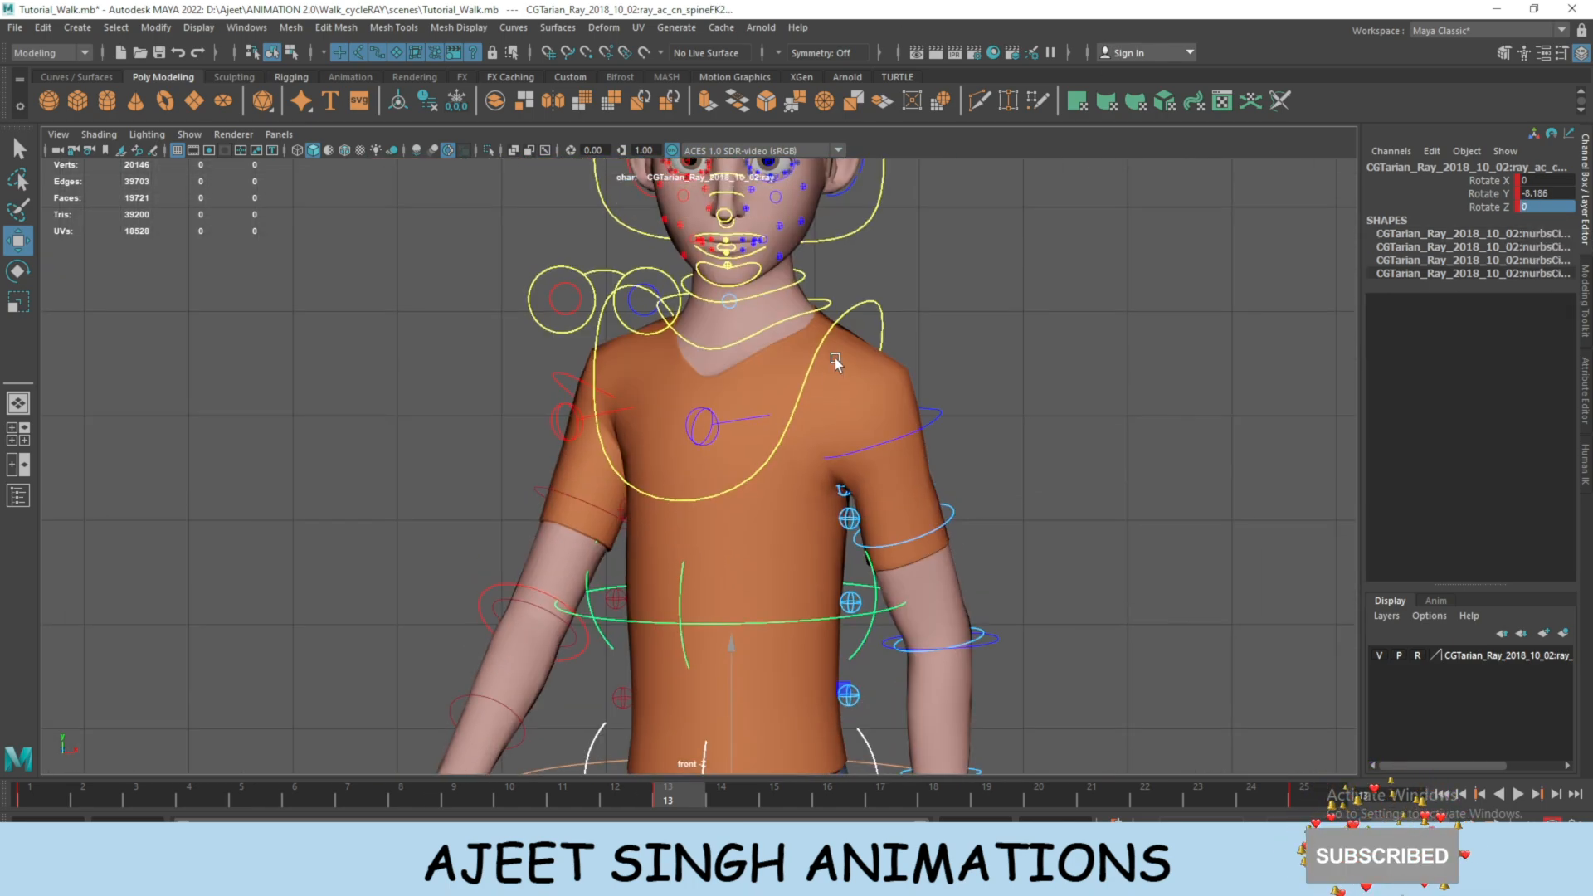
pyautogui.keyDown('shift'); pyautogui.click(828, 354); pyautogui.keyUp('shift')
pyautogui.keyDown('alt'); pyautogui.moveTo(934, 446); pyautogui.dragTo(924, 292, button='middle'); pyautogui.keyUp('alt')
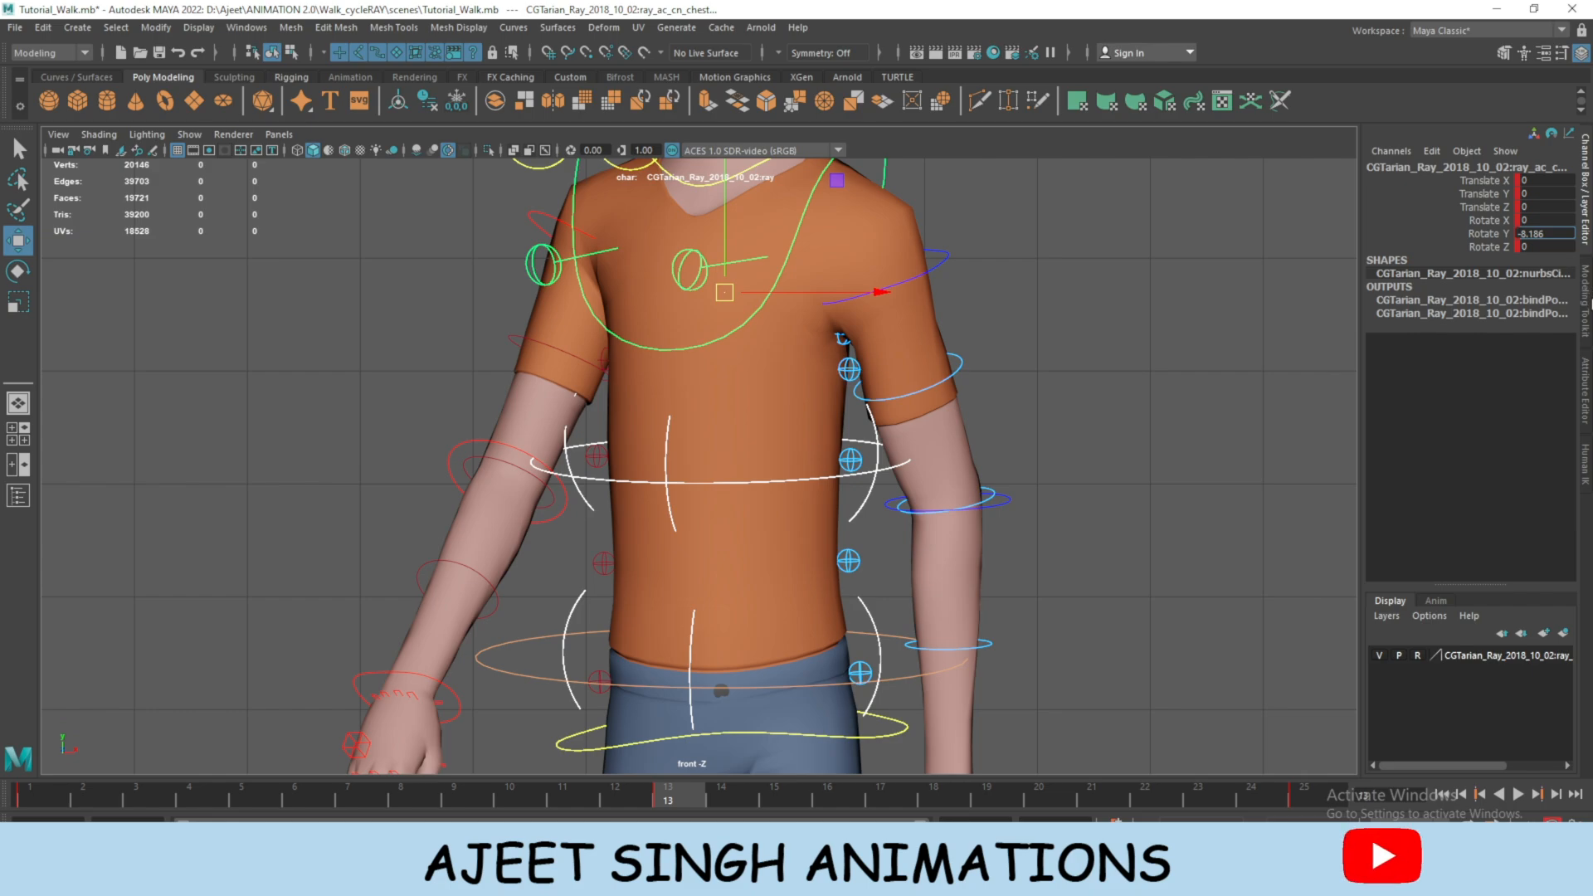
pyautogui.press('Delete')
pyautogui.press('Return')
# Rotate the head control to Rotate Y -21.289 on frame 13 so the face points straight ahead.
pyautogui.press('space')
pyautogui.moveTo(802, 480); pyautogui.dragTo(809, 424)
pyautogui.click(714, 245)
pyautogui.press('space')
pyautogui.moveTo(714, 246); pyautogui.dragTo(717, 292)
pyautogui.keyDown('alt'); pyautogui.moveTo(732, 324); pyautogui.dragTo(801, 547, button='middle'); pyautogui.keyUp('alt')
pyautogui.press('e')
pyautogui.moveTo(779, 512); pyautogui.dragTo(661, 529)
pyautogui.keyDown('alt'); pyautogui.moveTo(664, 527); pyautogui.dragTo(677, 459, button='middle'); pyautogui.keyUp('alt')
pyautogui.keyDown('alt'); pyautogui.moveTo(677, 459); pyautogui.dragTo(892, 767, button='right'); pyautogui.keyUp('alt')
pyautogui.moveTo(866, 402); pyautogui.dragTo(864, 408)
pyautogui.keyDown('alt'); pyautogui.moveTo(962, 767); pyautogui.dragTo(836, 552, button='right'); pyautogui.keyUp('alt')
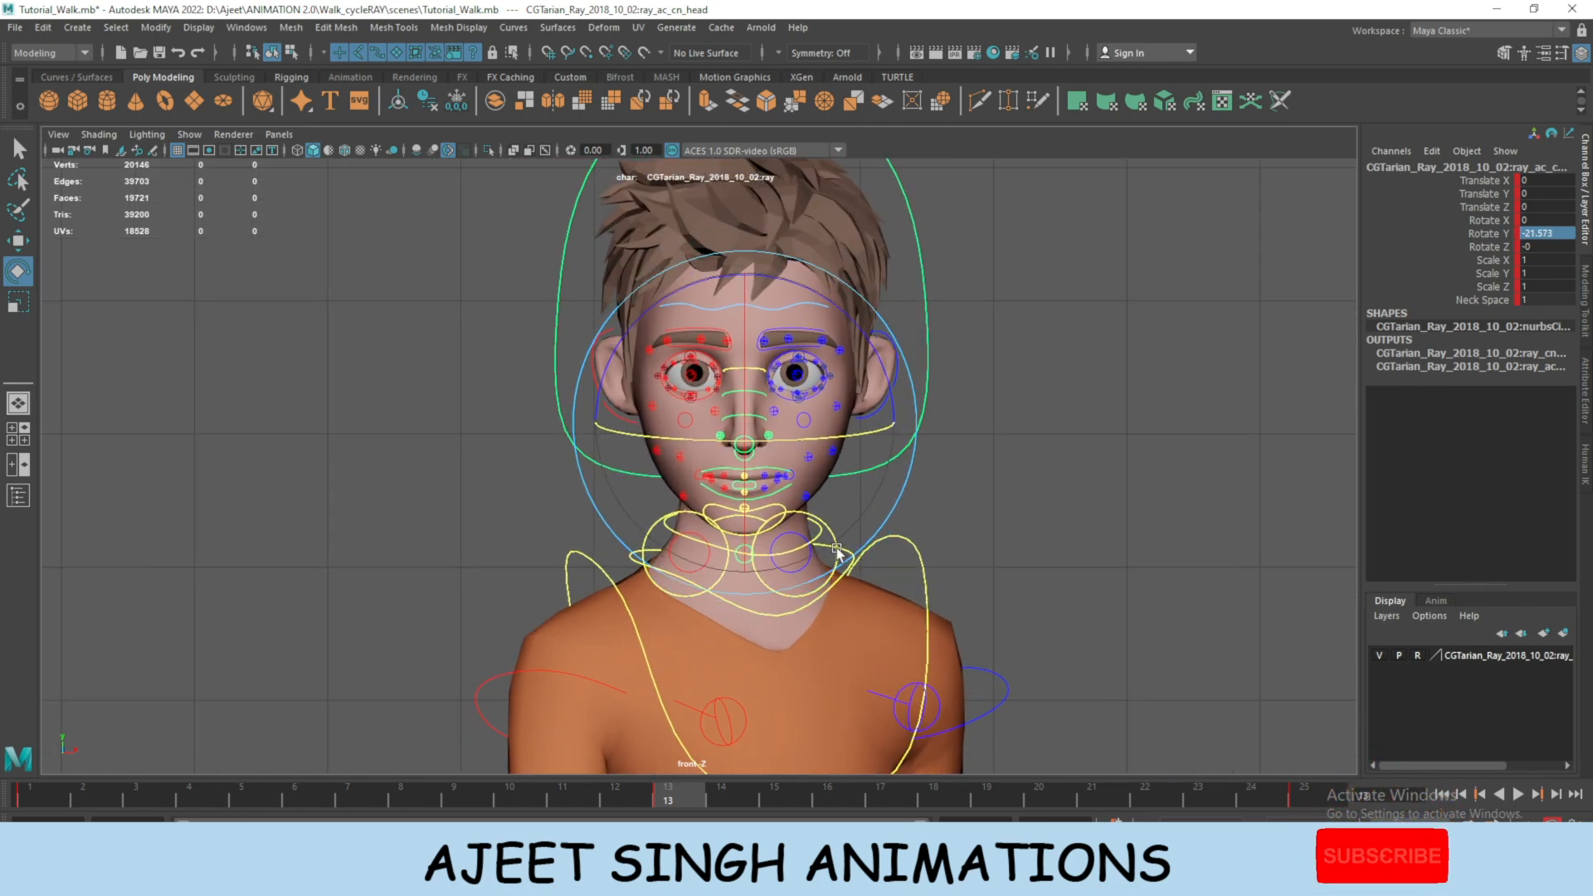
pyautogui.moveTo(832, 439)
pyautogui.mouseDown()
pyautogui.moveTo(832, 469)
pyautogui.moveTo(833, 438)
pyautogui.mouseUp()
# Try tilting the upper body control sideways with the Rotate tool on frame 13.
pyautogui.keyDown('alt'); pyautogui.moveTo(1103, 714); pyautogui.dragTo(1027, 587, button='right'); pyautogui.keyUp('alt')
pyautogui.keyDown('alt'); pyautogui.moveTo(1027, 588); pyautogui.dragTo(1054, 369, button='middle'); pyautogui.keyUp('alt')
pyautogui.keyDown('alt'); pyautogui.moveTo(963, 669); pyautogui.dragTo(958, 556, button='middle'); pyautogui.keyUp('alt')
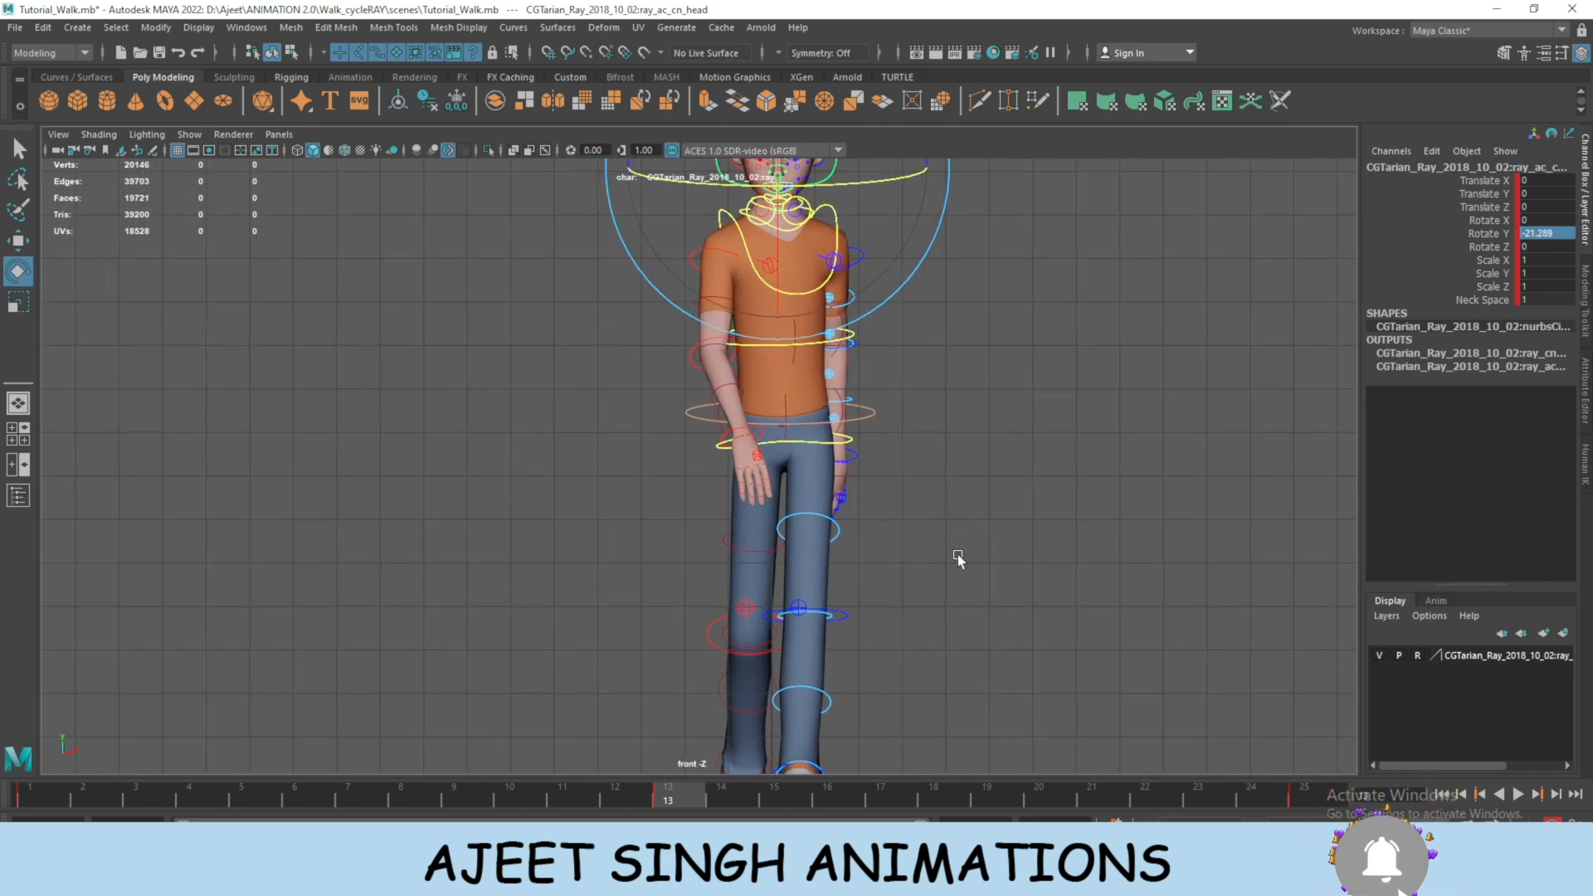
pyautogui.keyDown('alt'); pyautogui.moveTo(865, 397); pyautogui.dragTo(823, 461, button='middle'); pyautogui.keyUp('alt')
pyautogui.keyDown('alt'); pyautogui.moveTo(823, 461); pyautogui.dragTo(881, 602, button='right'); pyautogui.keyUp('alt')
pyautogui.click(875, 533)
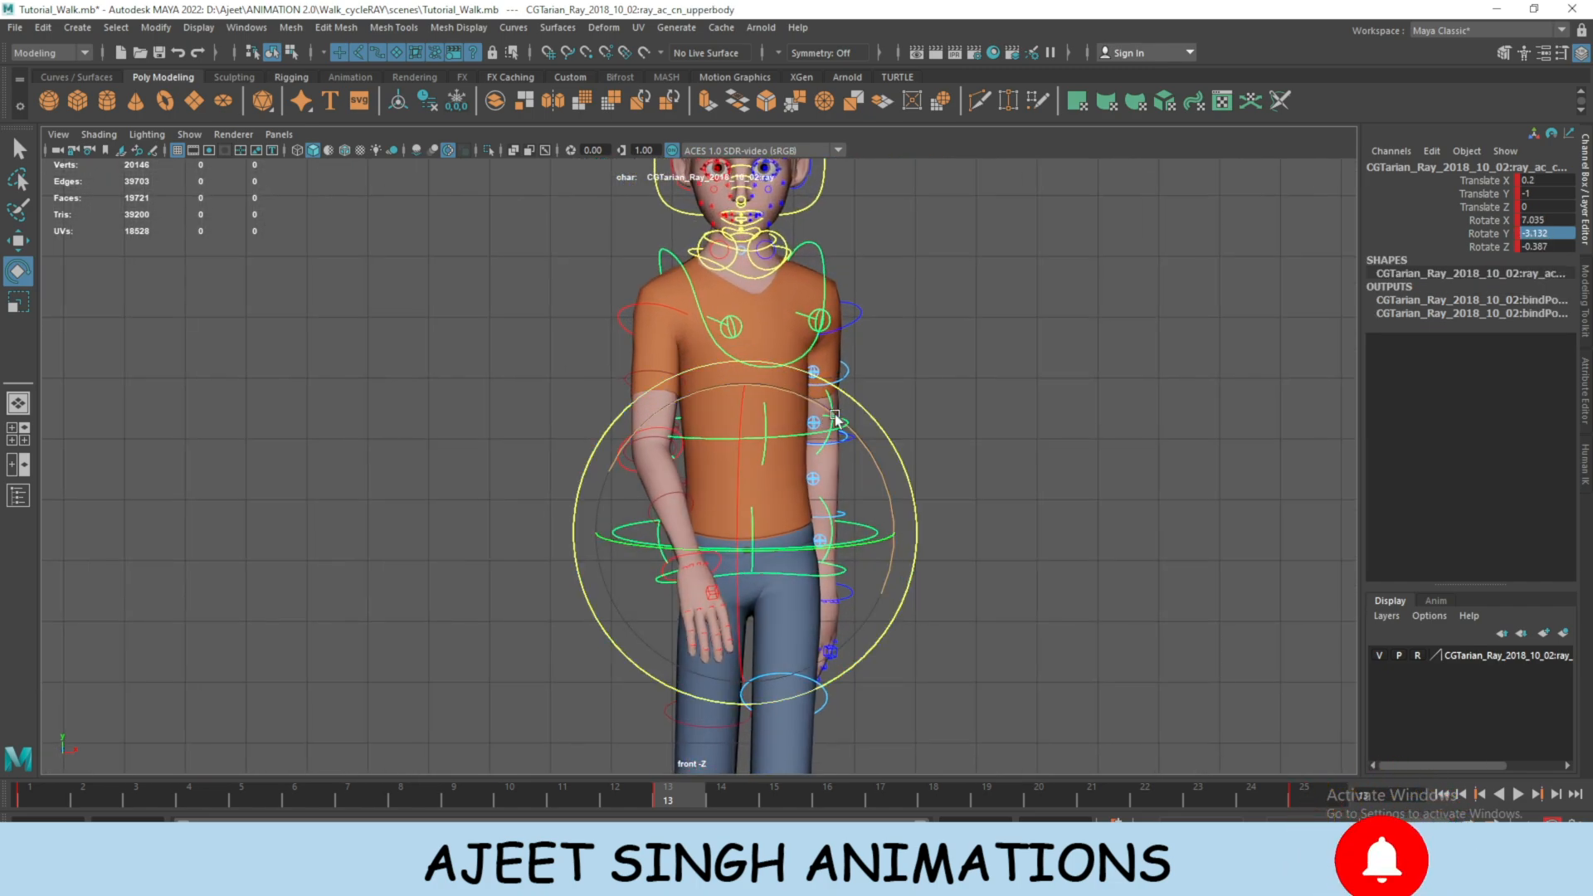
pyautogui.moveTo(836, 419); pyautogui.dragTo(843, 419)
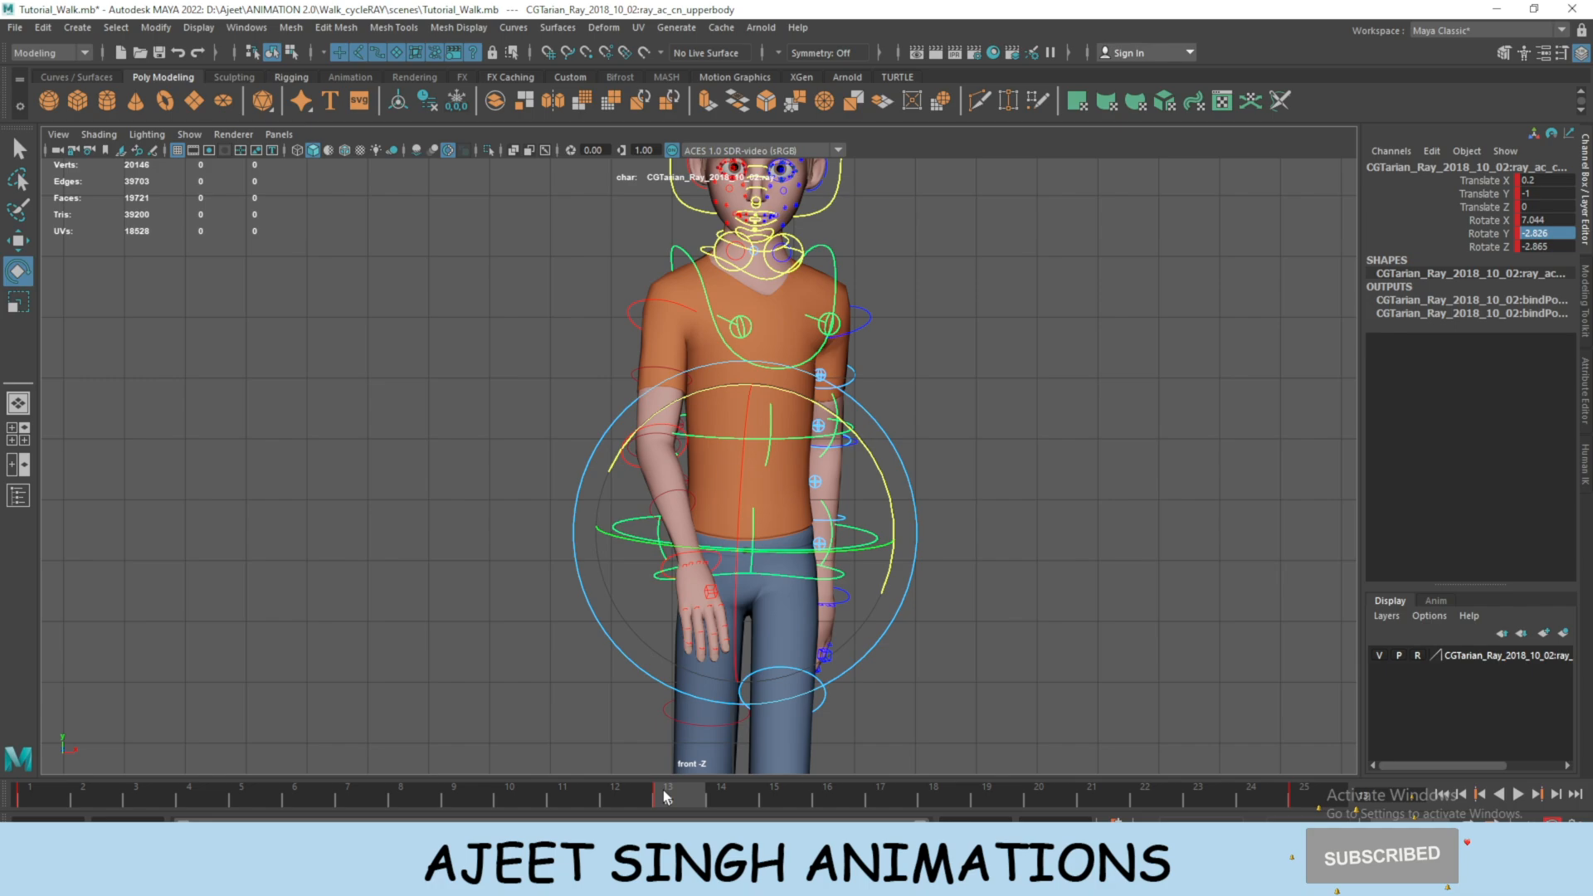
pyautogui.moveTo(666, 794)
pyautogui.mouseDown()
pyautogui.moveTo(99, 791)
pyautogui.moveTo(671, 794)
pyautogui.mouseUp()
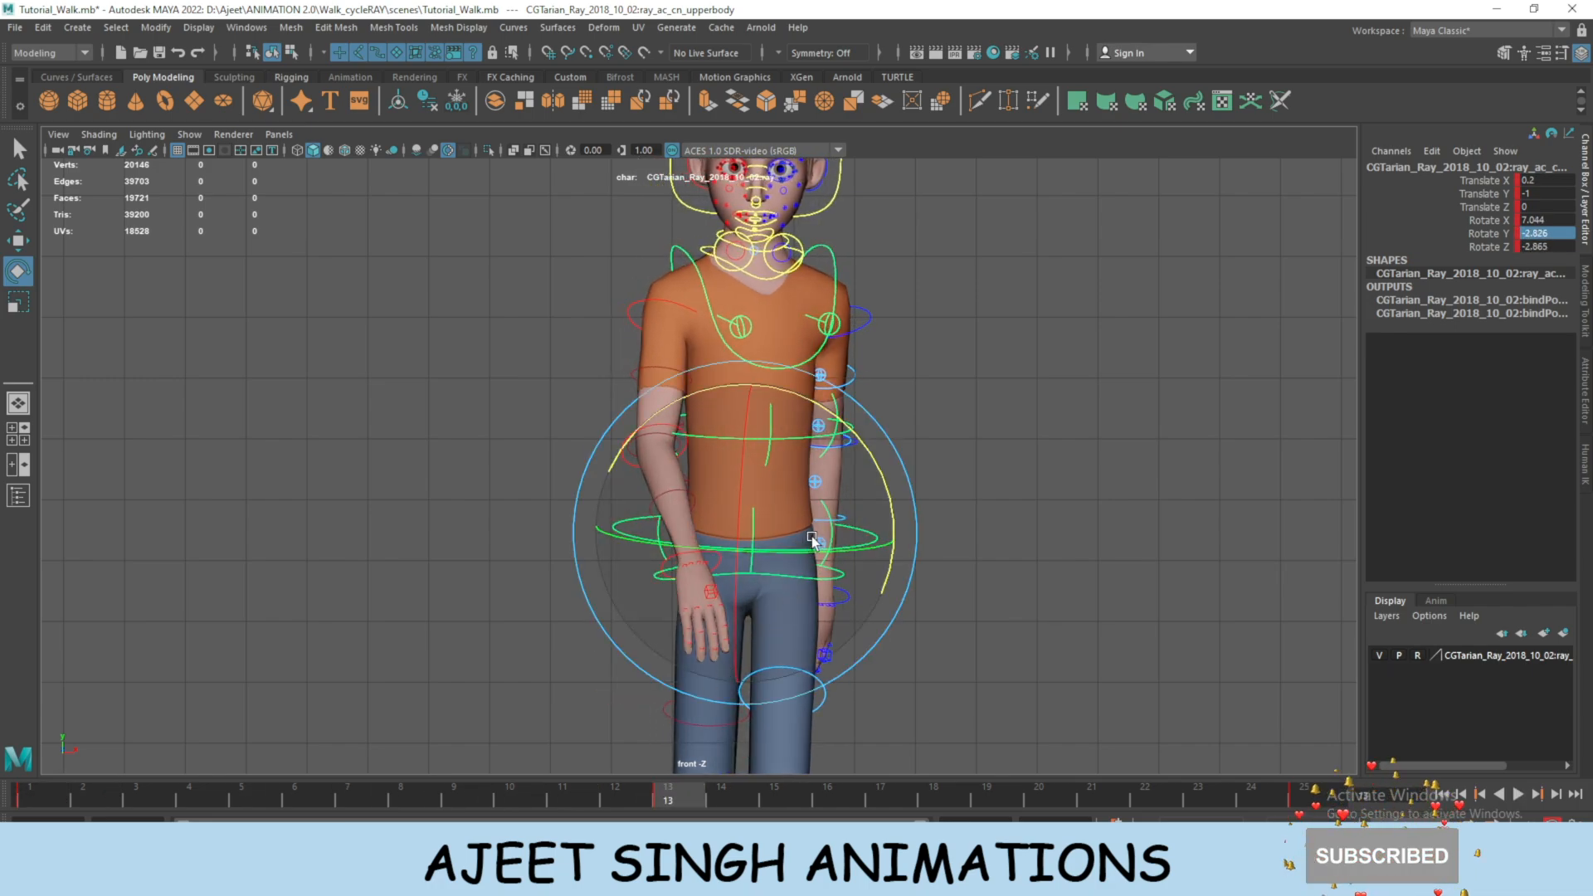
pyautogui.press('e')
pyautogui.moveTo(816, 540); pyautogui.dragTo(720, 544)
pyautogui.moveTo(863, 441); pyautogui.dragTo(856, 453)
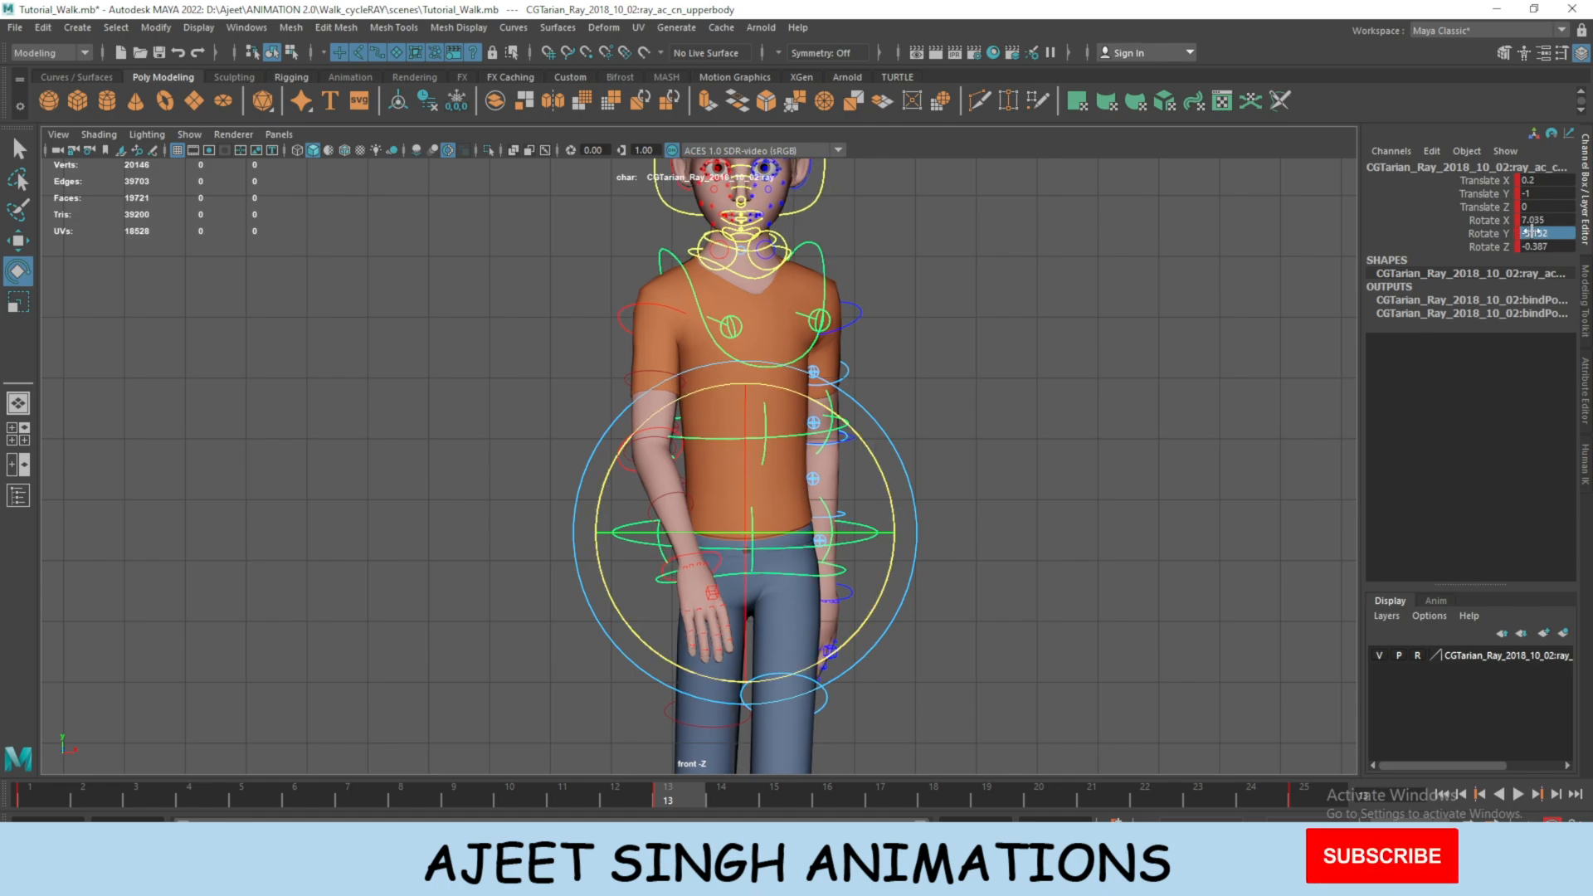
# Set the upper body control's Rotate Z to -4 on frame 13.
pyautogui.moveTo(1533, 246); pyautogui.dragTo(1506, 246)
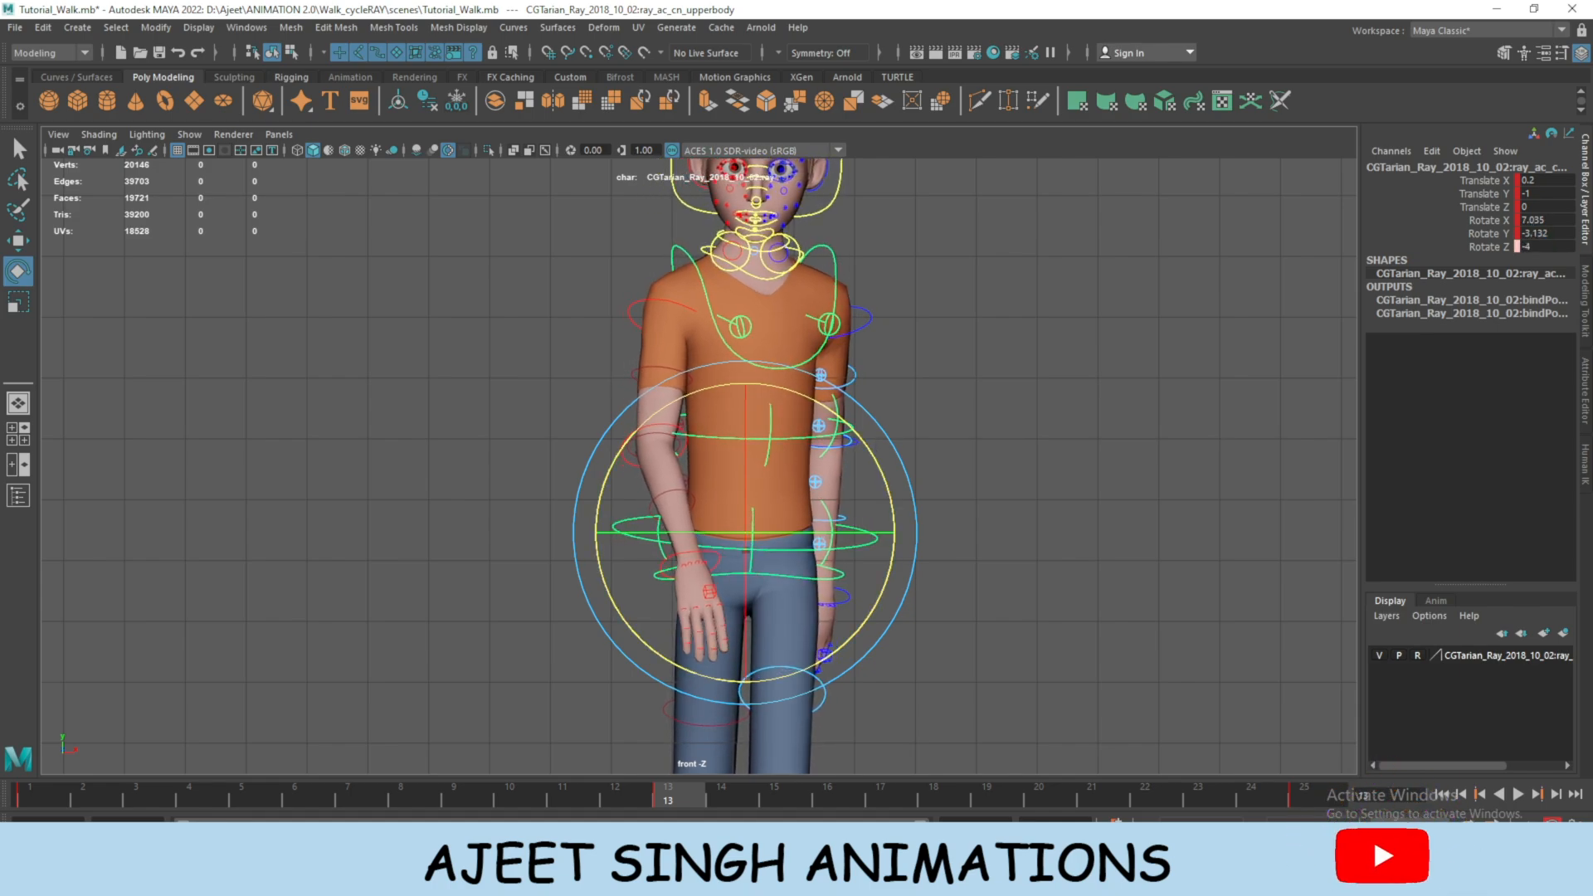
pyautogui.scroll(-4, 918, 516)
pyautogui.scroll(5, 917, 543)
# Set the upper body control's Rotate Z to 3 on frames 1 and 25.
pyautogui.moveTo(611, 802); pyautogui.dragTo(3, 804)
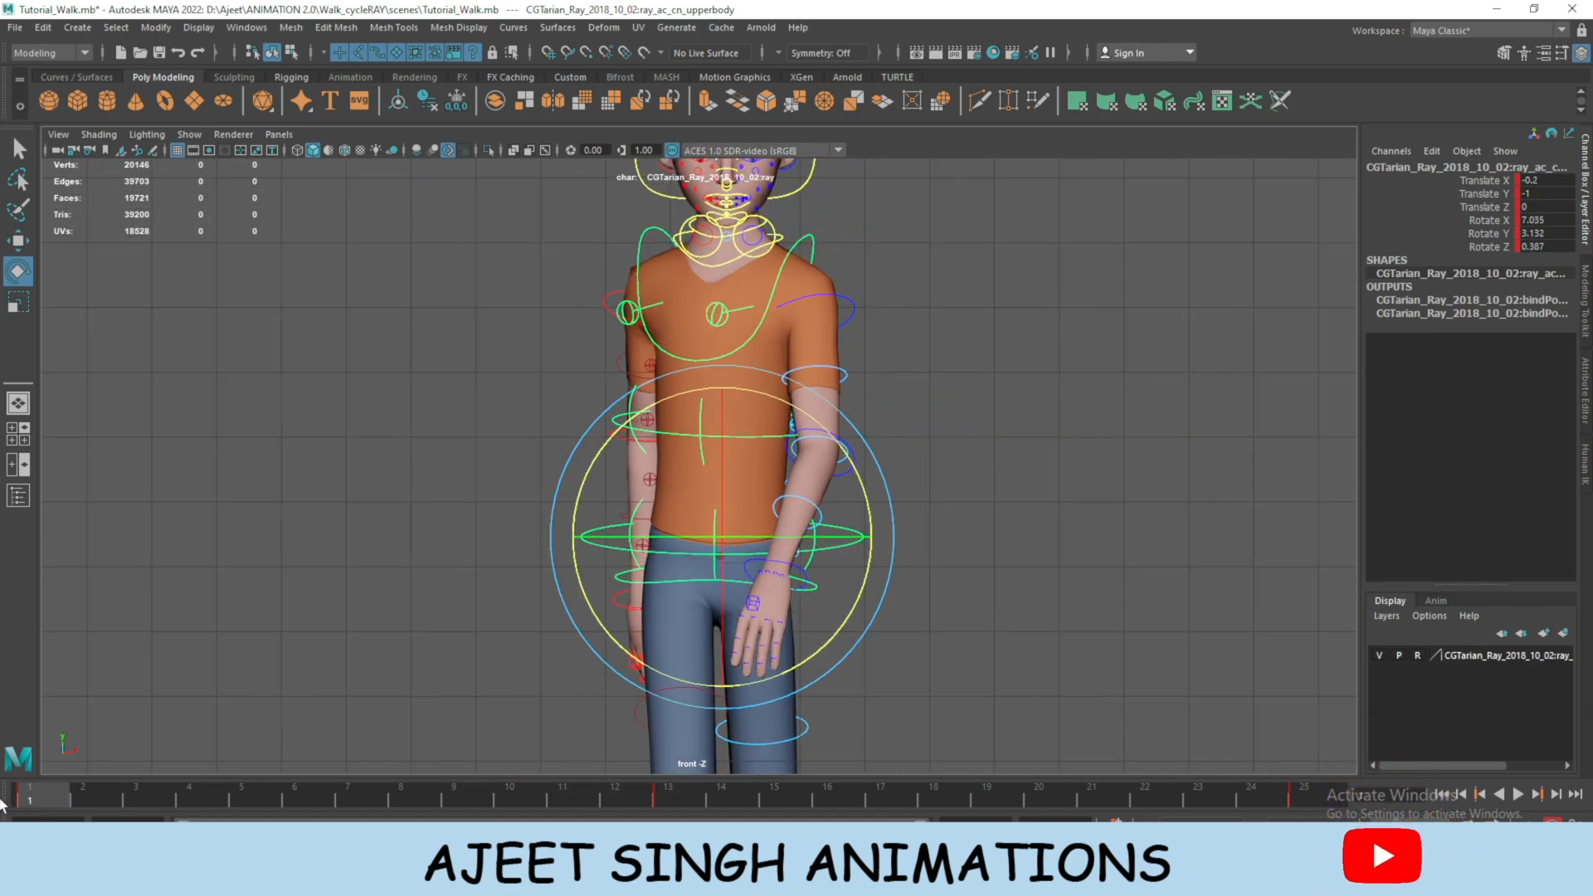
pyautogui.press('Return')
pyautogui.press('.')
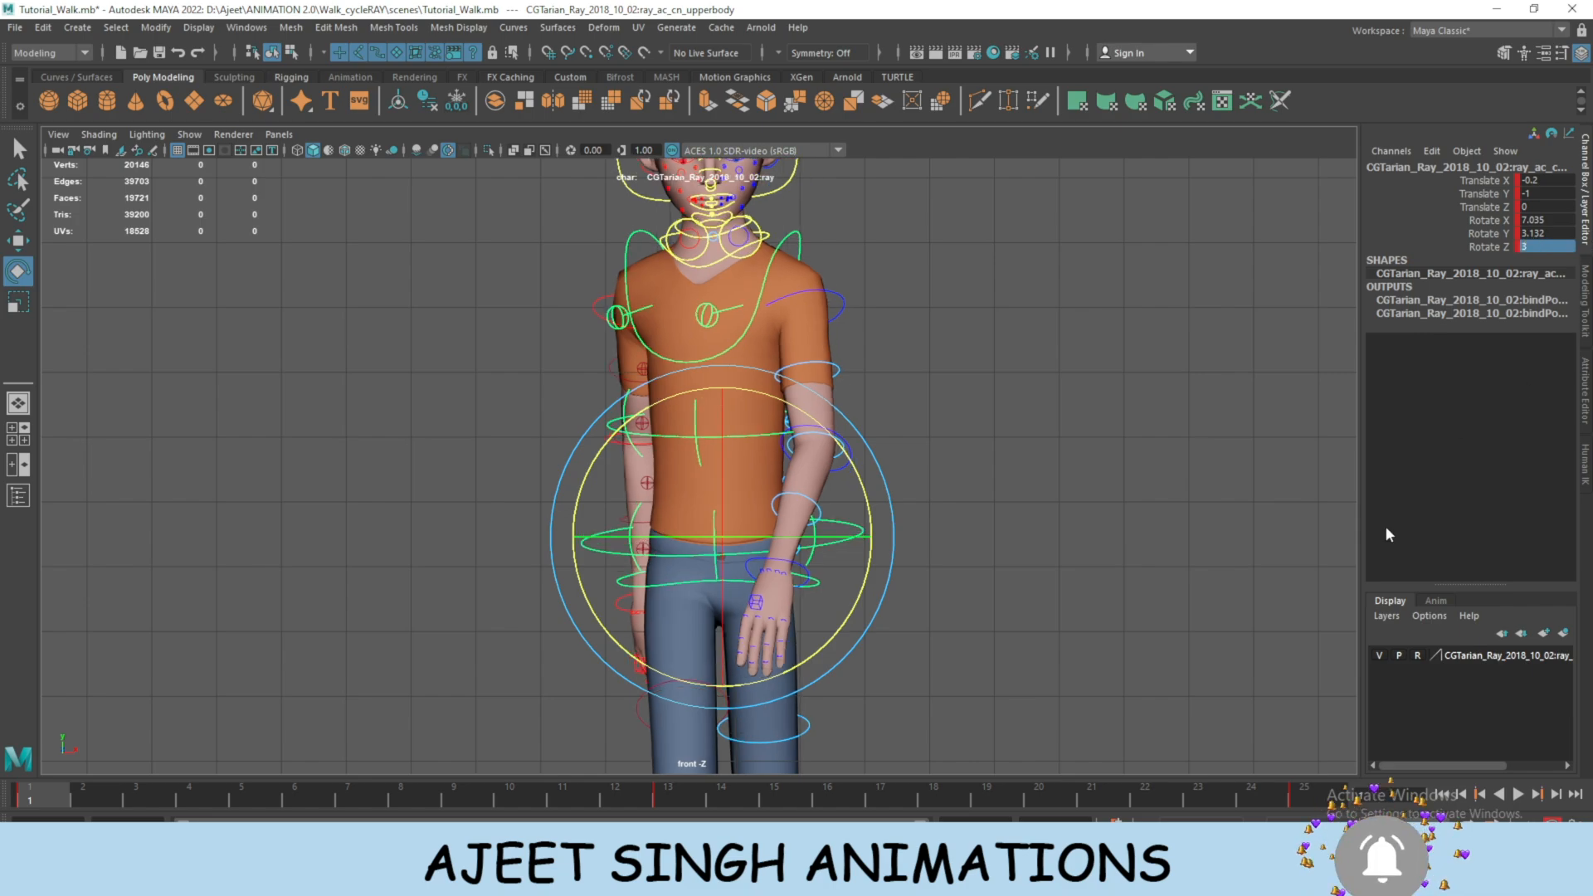
pyautogui.press('.')
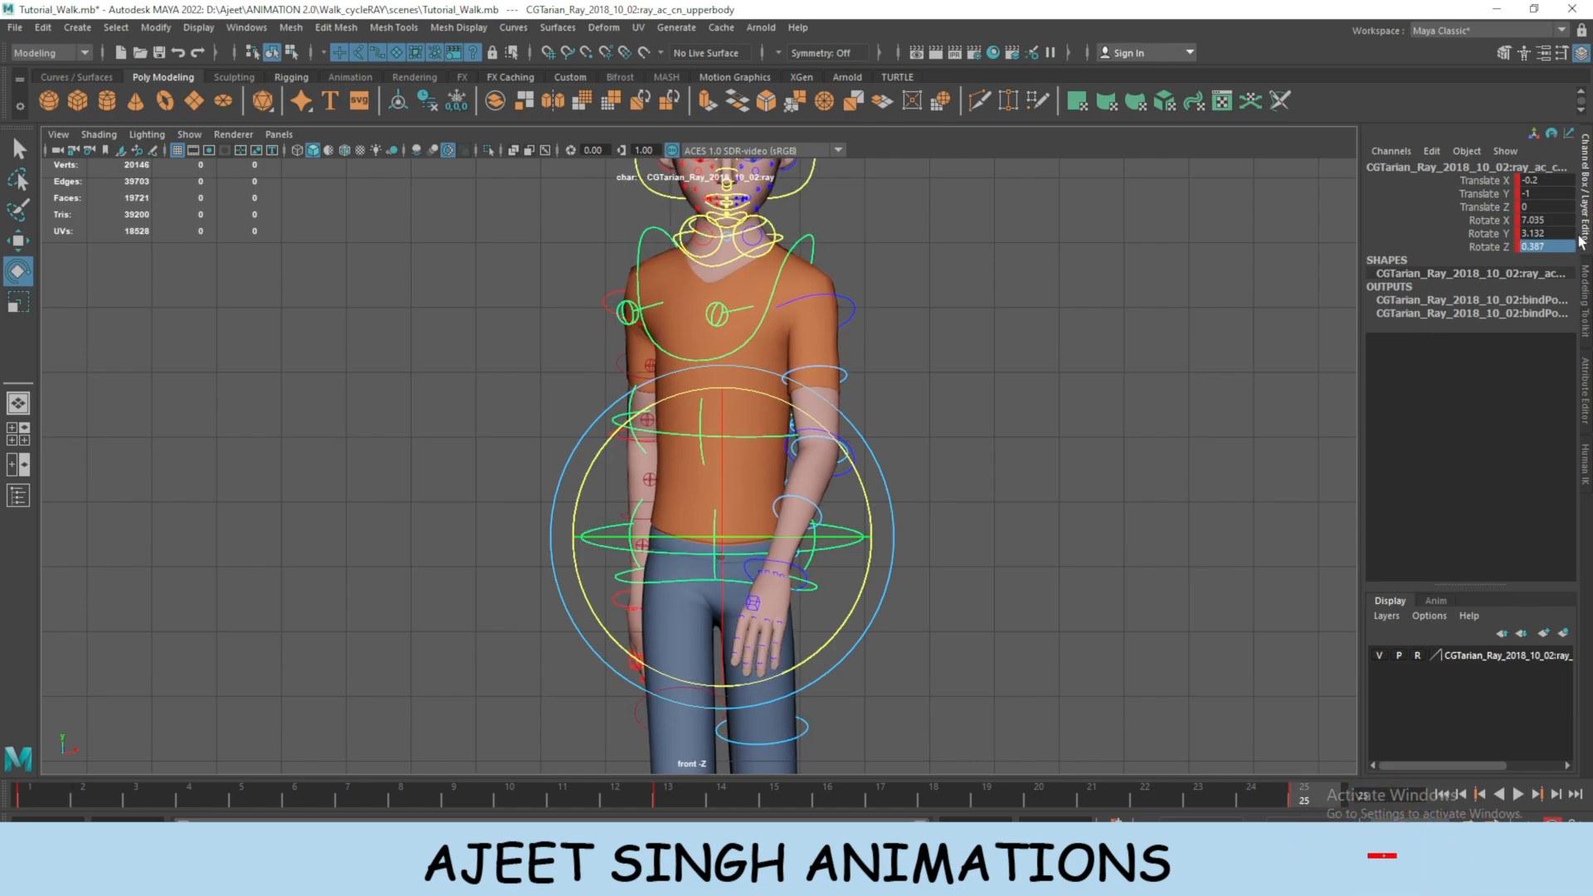
pyautogui.press('Return')
# Play back the full walk in the front view to check the torso tilt.
pyautogui.scroll(-5, 771, 533)
pyautogui.press('space')
pyautogui.press('space')
pyautogui.keyDown('alt'); pyautogui.moveTo(797, 473); pyautogui.dragTo(829, 516); pyautogui.keyUp('alt')
pyautogui.press('space')
pyautogui.moveTo(828, 516); pyautogui.dragTo(829, 560)
pyautogui.click(1520, 795)
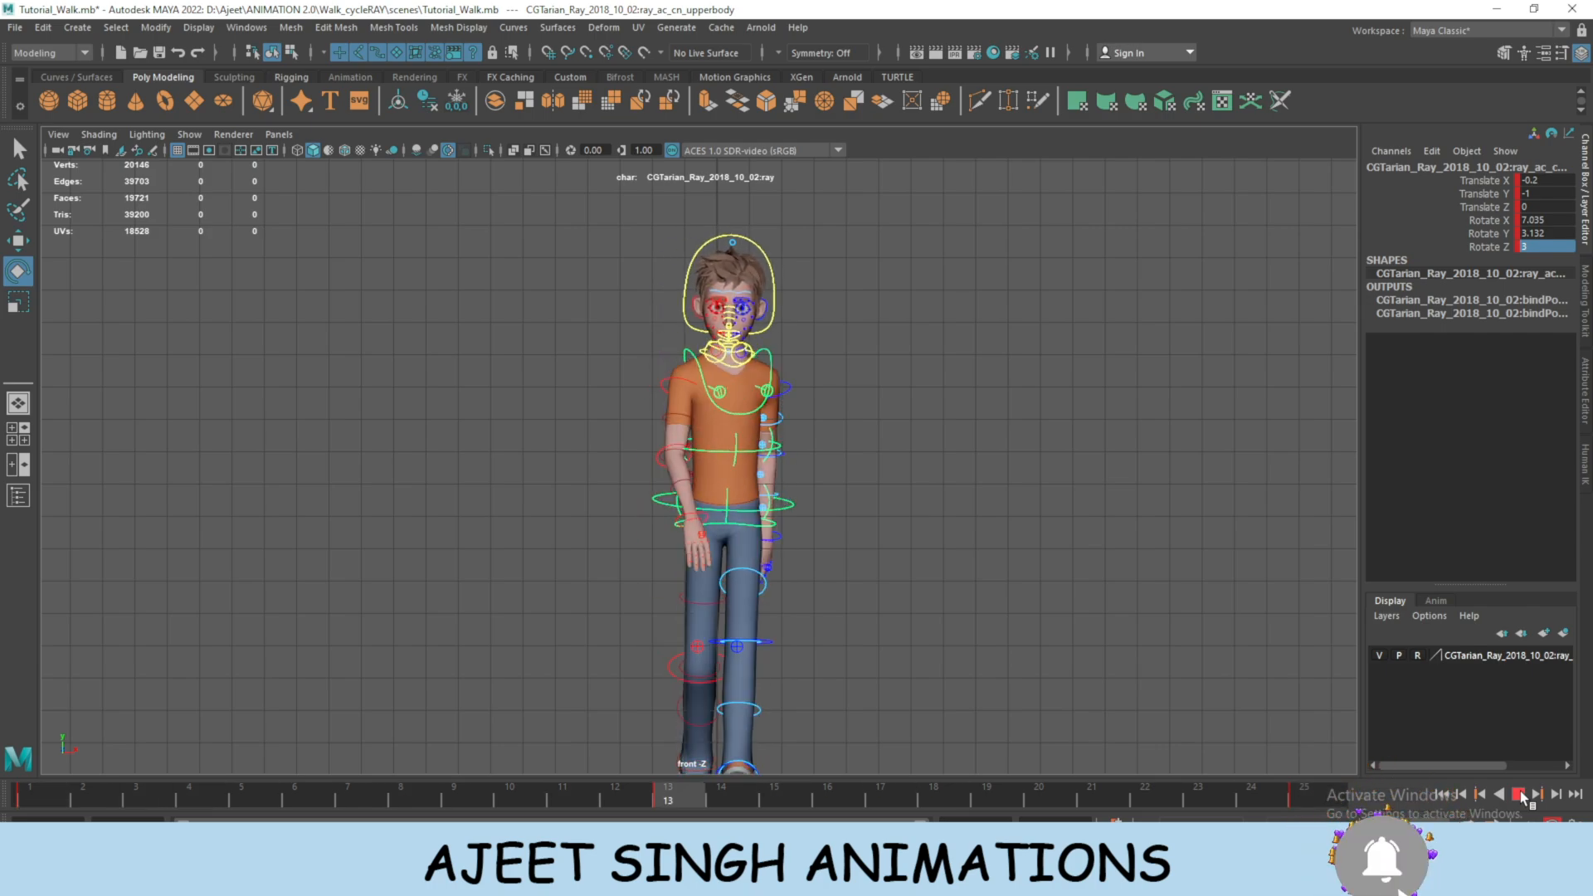
pyautogui.click(1520, 795)
# Reverse the left clavicle control's Rotate Y on frame 13.
pyautogui.click(851, 450)
pyautogui.scroll(6, 855, 448)
pyautogui.keyDown('alt'); pyautogui.moveTo(954, 249); pyautogui.dragTo(985, 418, button='middle'); pyautogui.keyUp('alt')
pyautogui.click(744, 426)
pyautogui.moveTo(680, 800)
pyautogui.mouseDown()
pyautogui.moveTo(574, 799)
pyautogui.moveTo(708, 805)
pyautogui.moveTo(693, 801)
pyautogui.mouseUp()
pyautogui.press('space')
pyautogui.moveTo(1034, 427); pyautogui.dragTo(914, 380)
pyautogui.press('f')
pyautogui.click(1535, 247)
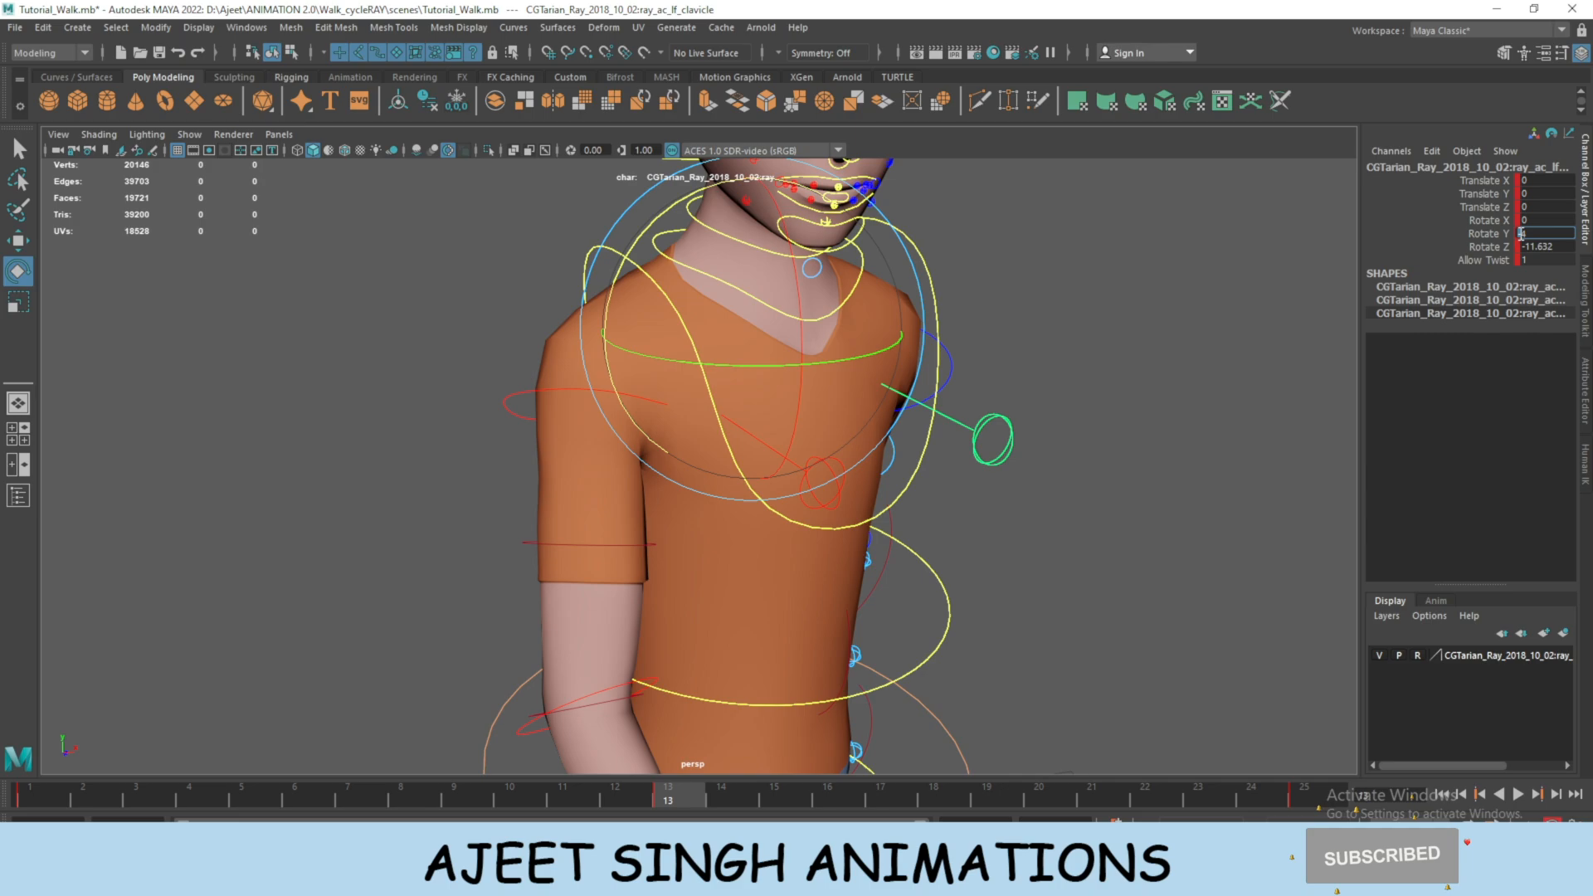
pyautogui.press('Return')
# Set the right clavicle control's Rotate Y to -4 on frame 13.
pyautogui.click(680, 394)
pyautogui.click(843, 472)
pyautogui.click(812, 462)
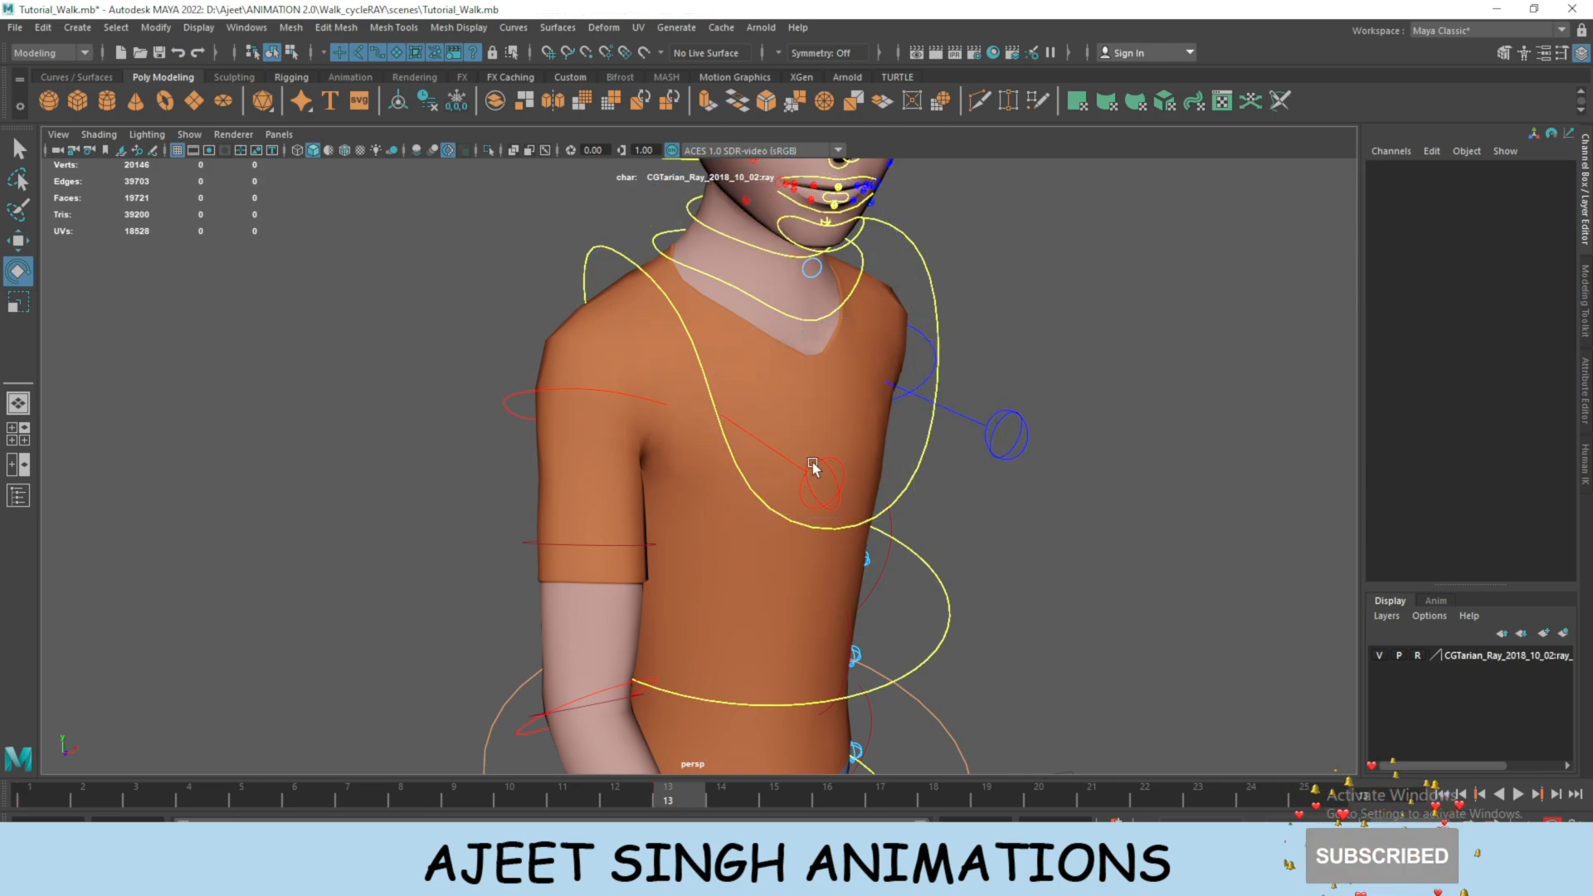
pyautogui.click(806, 469)
pyautogui.click(1533, 237)
pyautogui.press('Return')
# Examine the frame 13 pose in perspective and switch to the left side view.
pyautogui.scroll(-7, 729, 555)
pyautogui.keyDown('alt'); pyautogui.moveTo(730, 555); pyautogui.dragTo(838, 574); pyautogui.keyUp('alt')
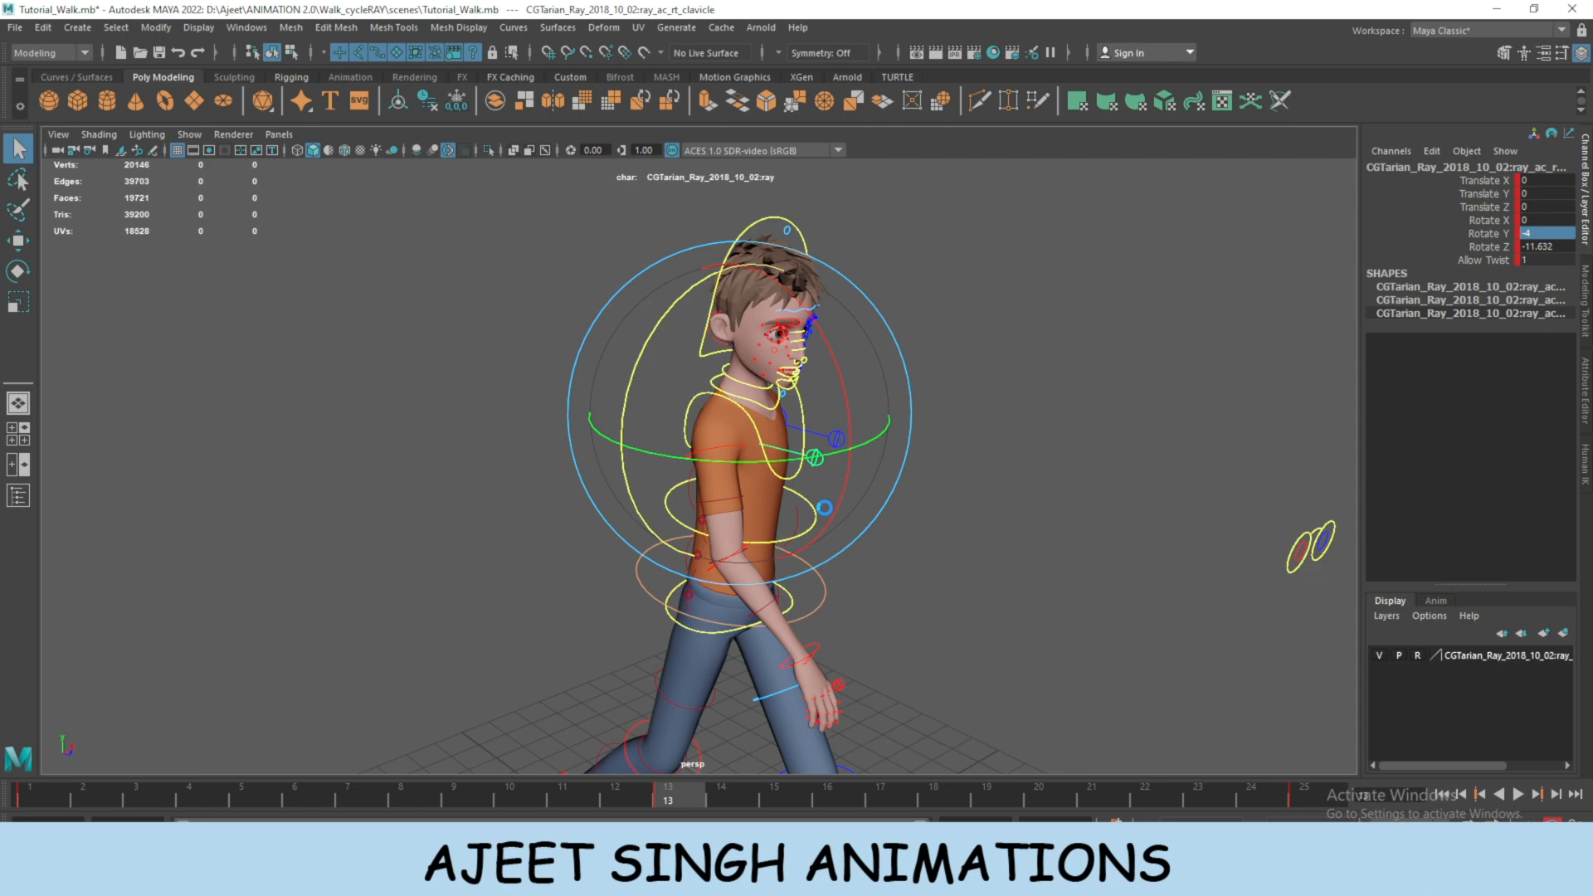
pyautogui.scroll(-7, 788, 441)
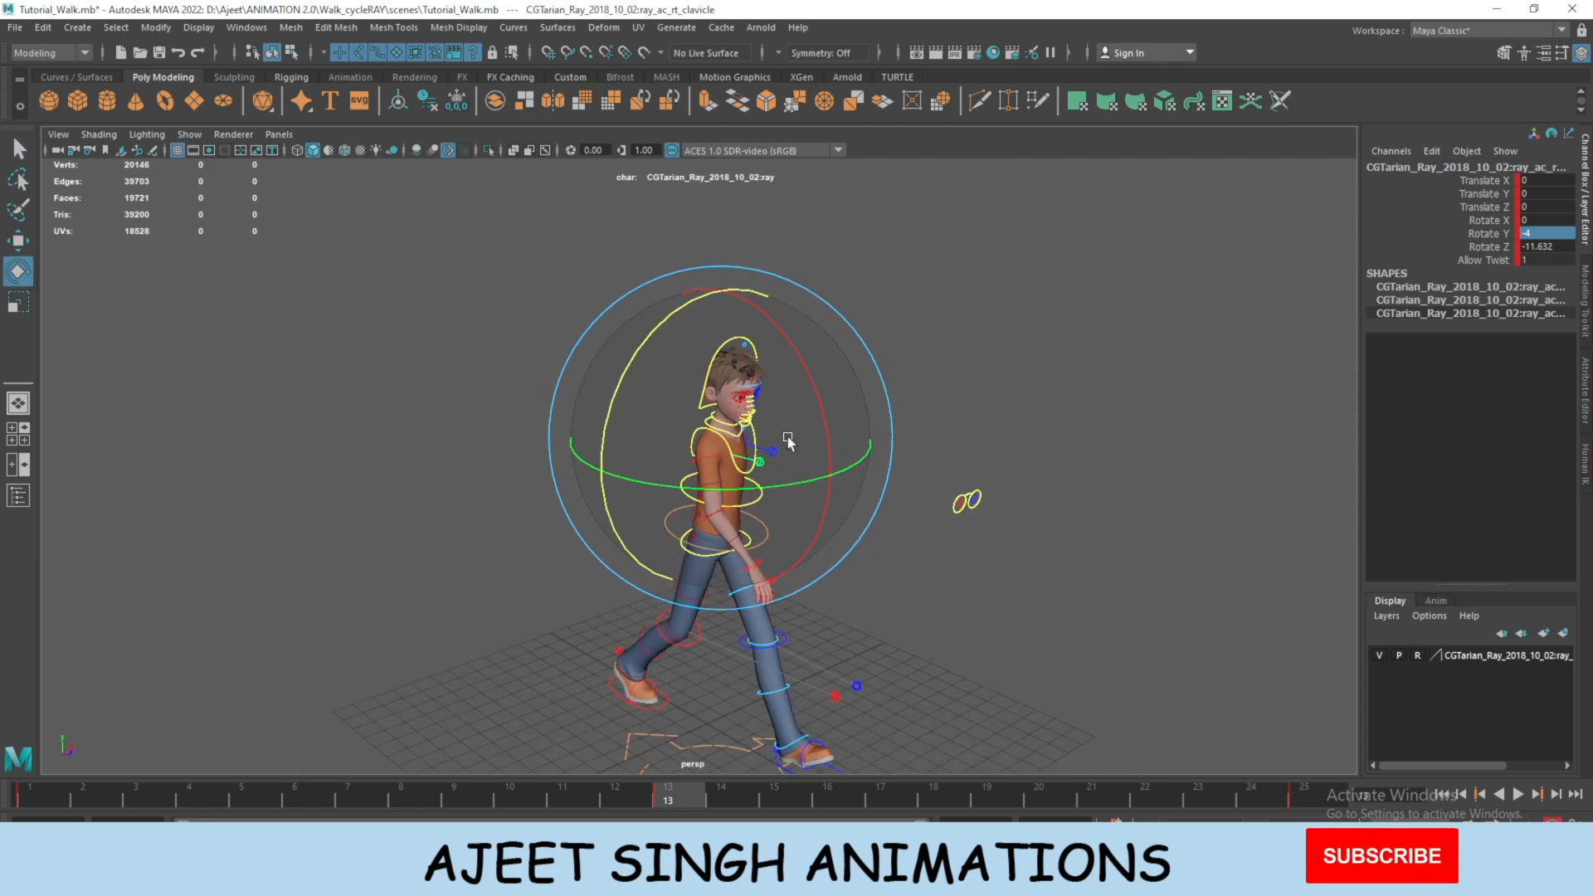
pyautogui.scroll(7, 784, 481)
pyautogui.keyDown('alt'); pyautogui.moveTo(783, 502); pyautogui.dragTo(787, 422, button='middle'); pyautogui.keyUp('alt')
pyautogui.press('space')
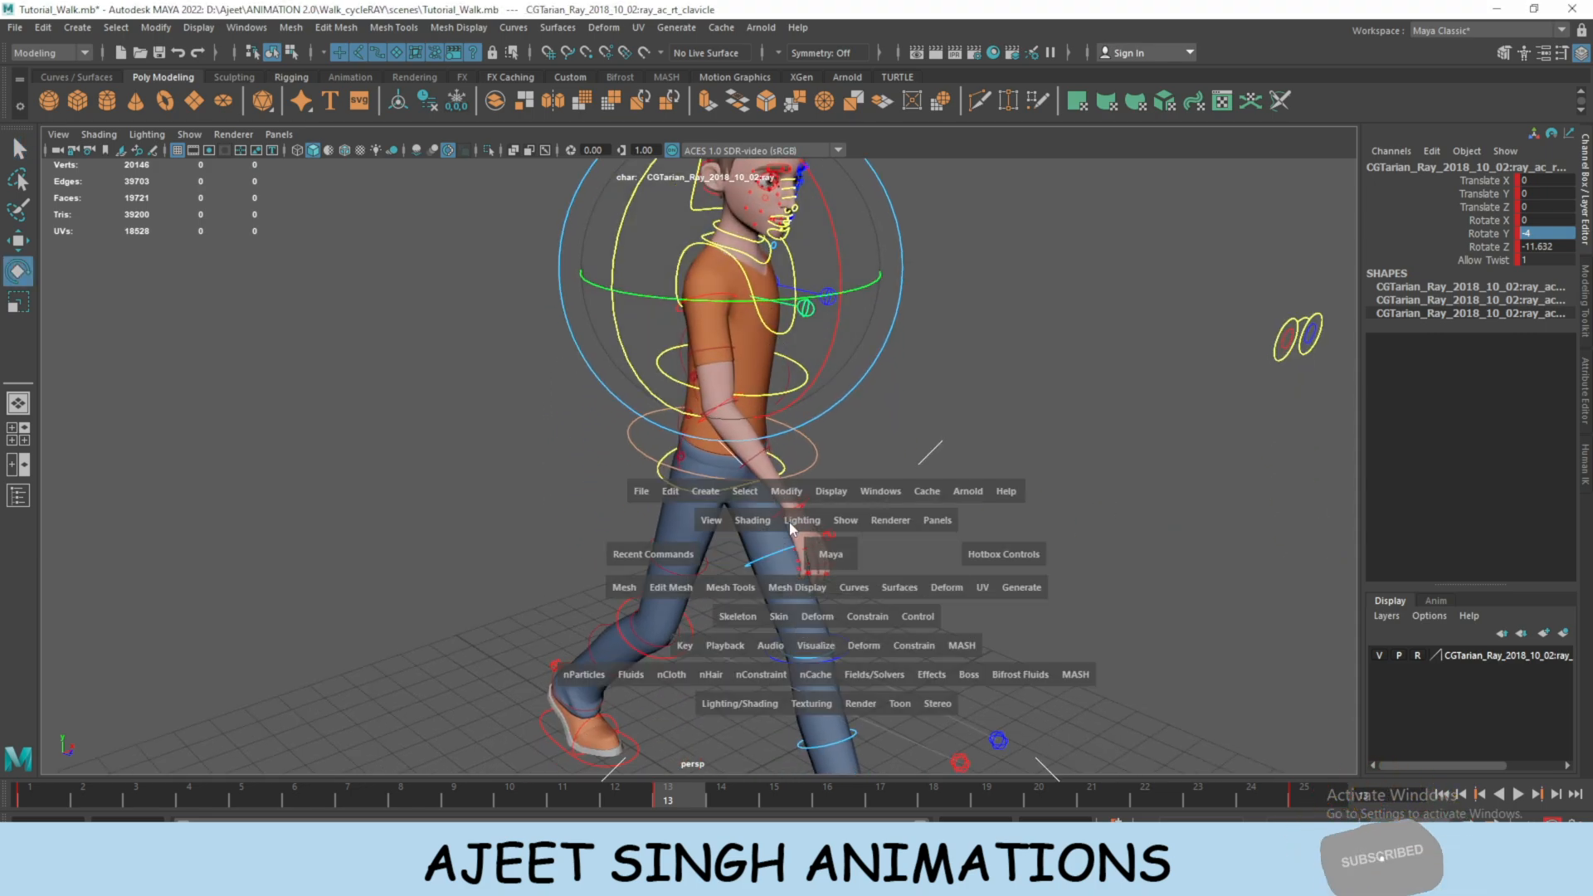
pyautogui.click(808, 536)
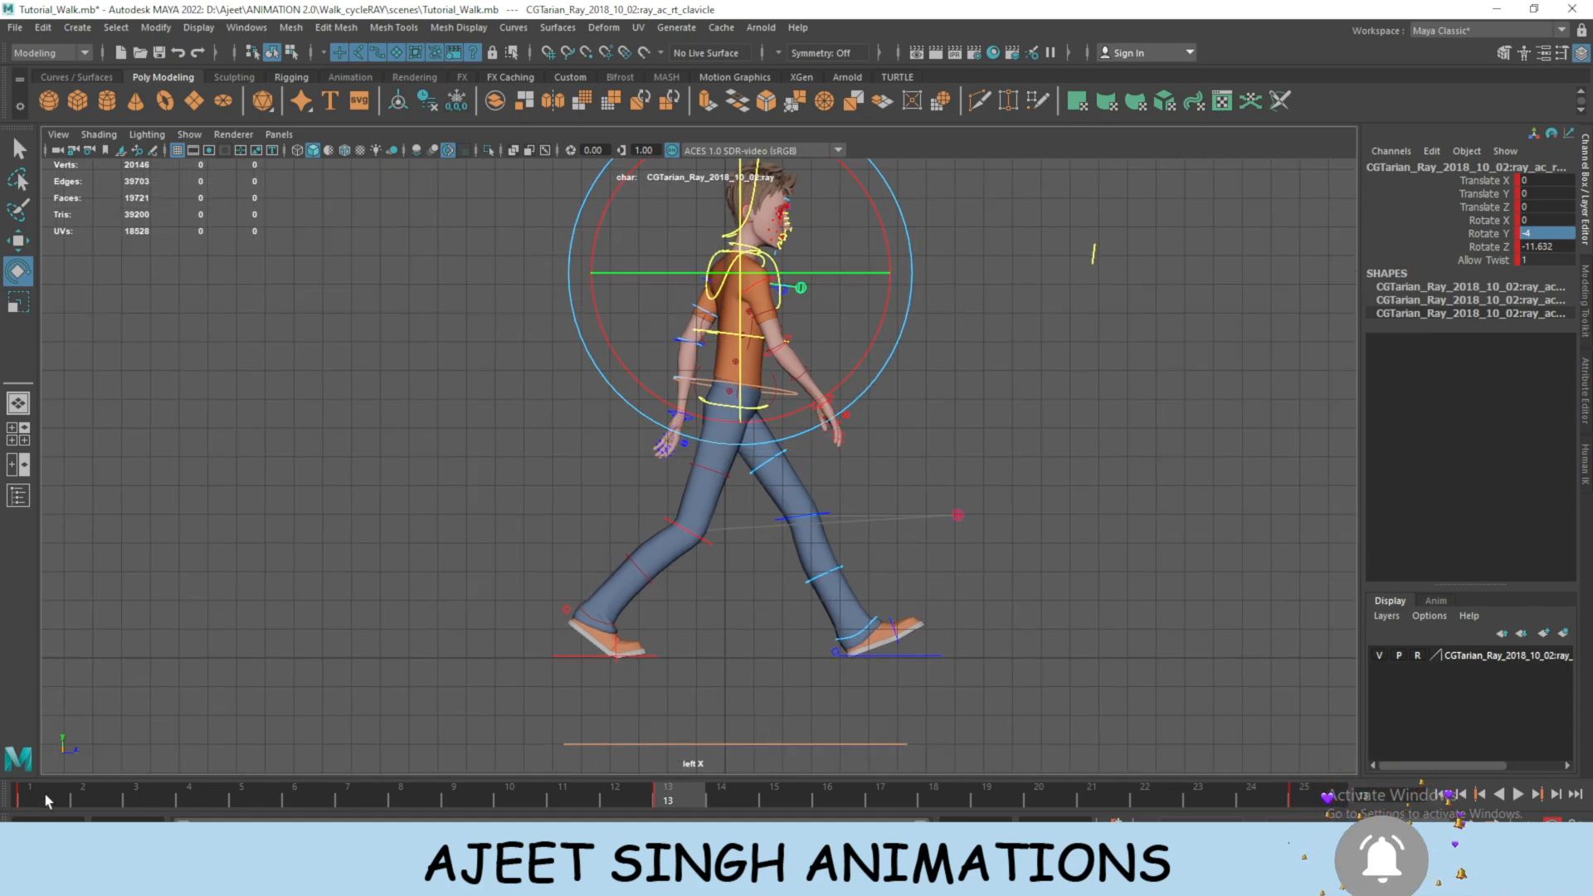
# On frame 7, raise the upper body control to straighten the legs, setting Translate Y to 0 and lowering it slightly.
pyautogui.moveTo(43, 793); pyautogui.dragTo(348, 799)
pyautogui.scroll(-4, 834, 436)
pyautogui.scroll(4, 862, 498)
pyautogui.keyDown('alt'); pyautogui.moveTo(920, 540); pyautogui.dragTo(884, 576, button='middle'); pyautogui.keyUp('alt')
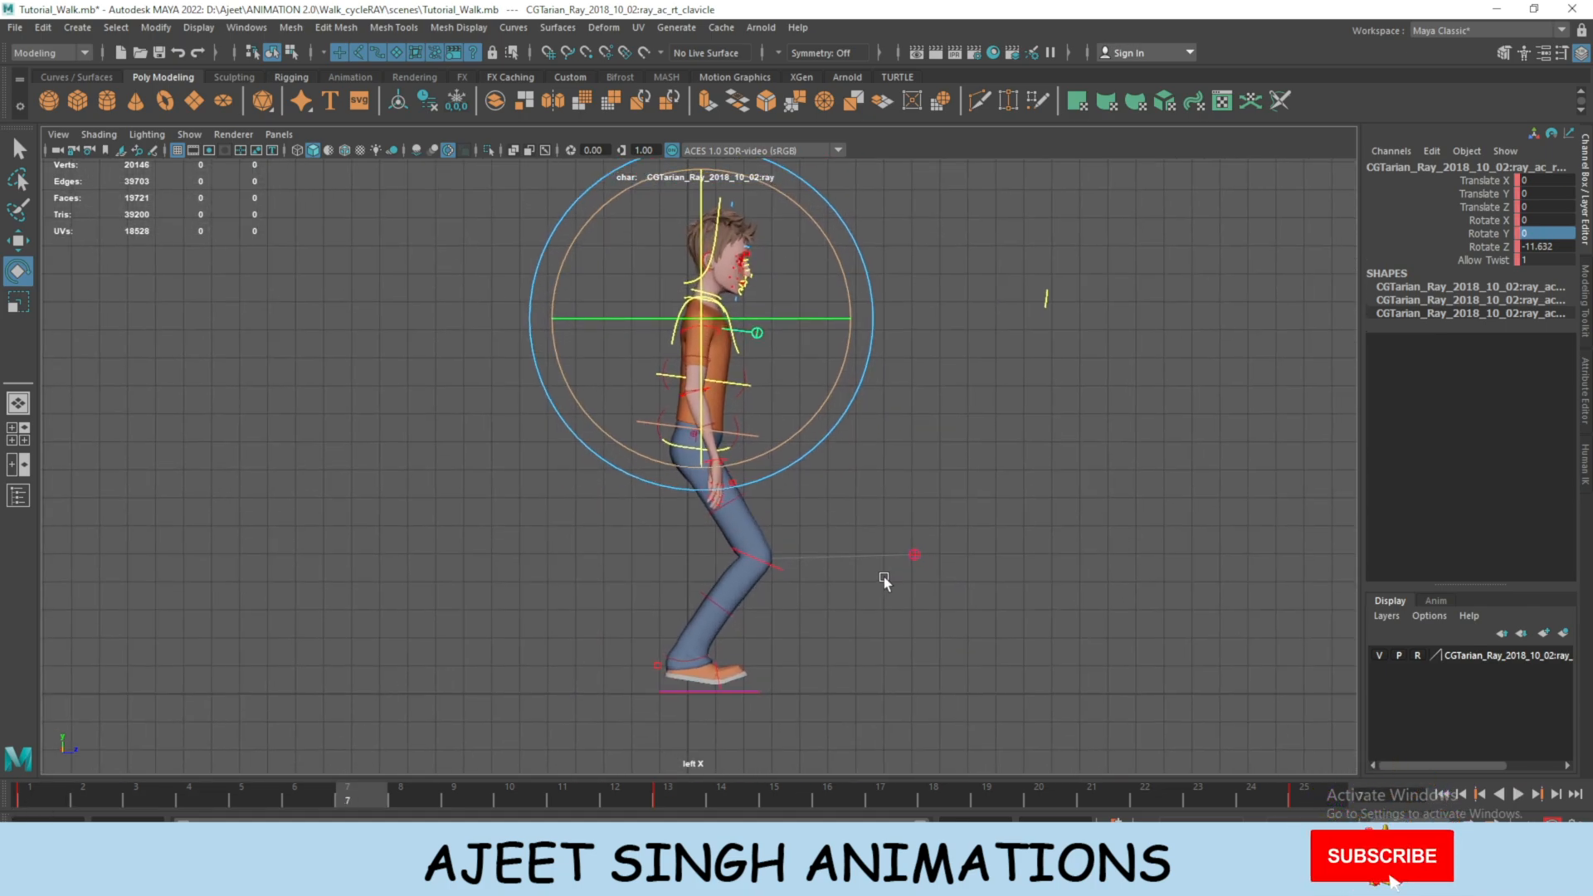
pyautogui.scroll(2, 883, 576)
pyautogui.press('w')
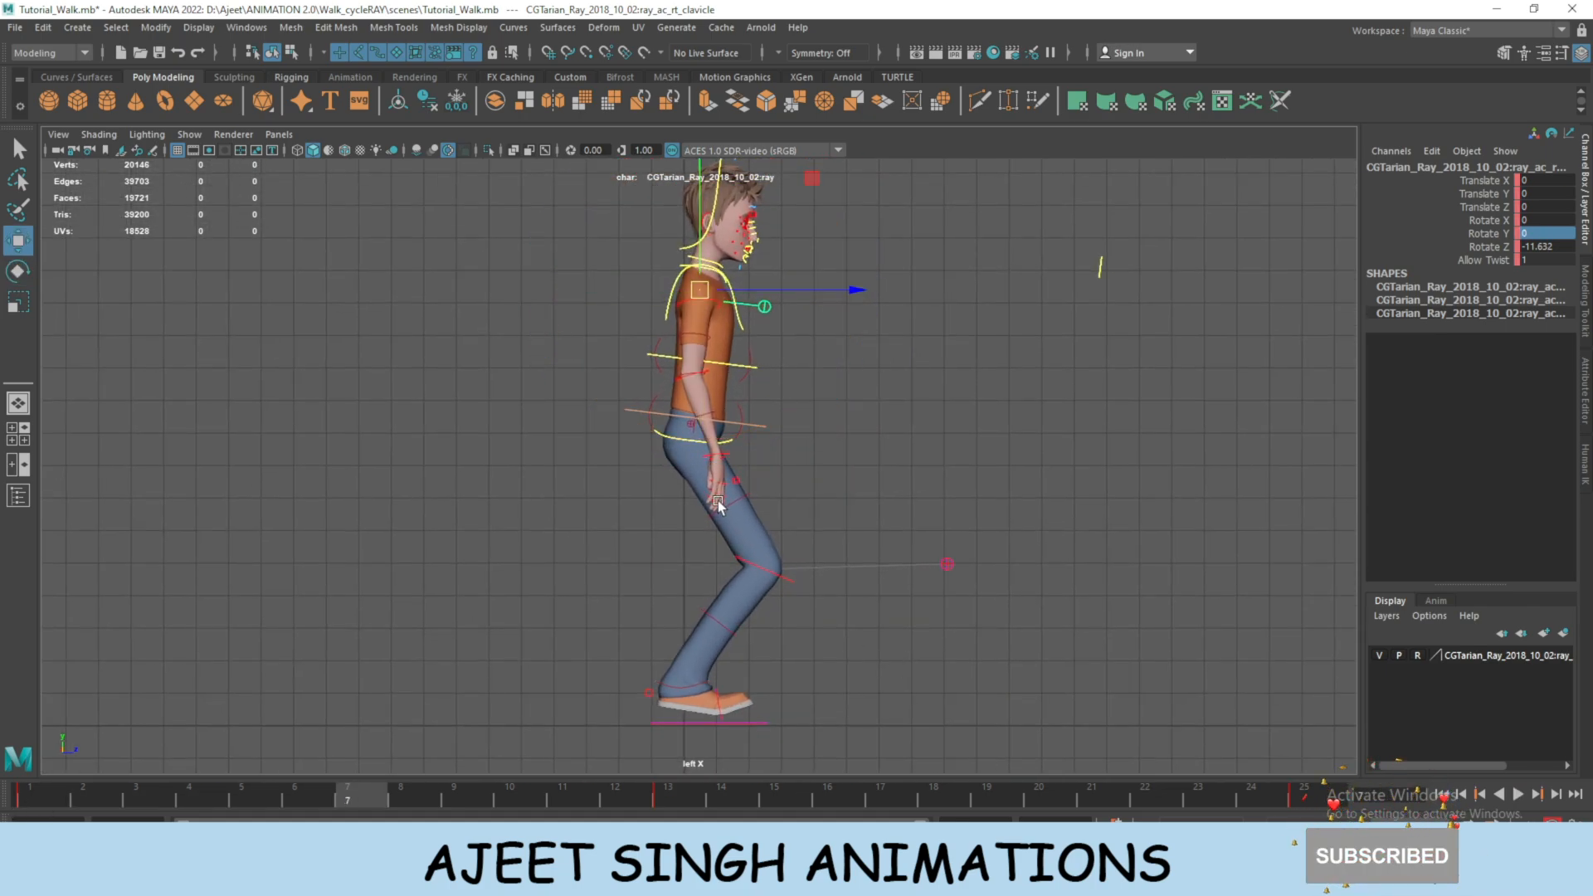
pyautogui.click(638, 425)
pyautogui.moveTo(695, 336); pyautogui.dragTo(701, 283)
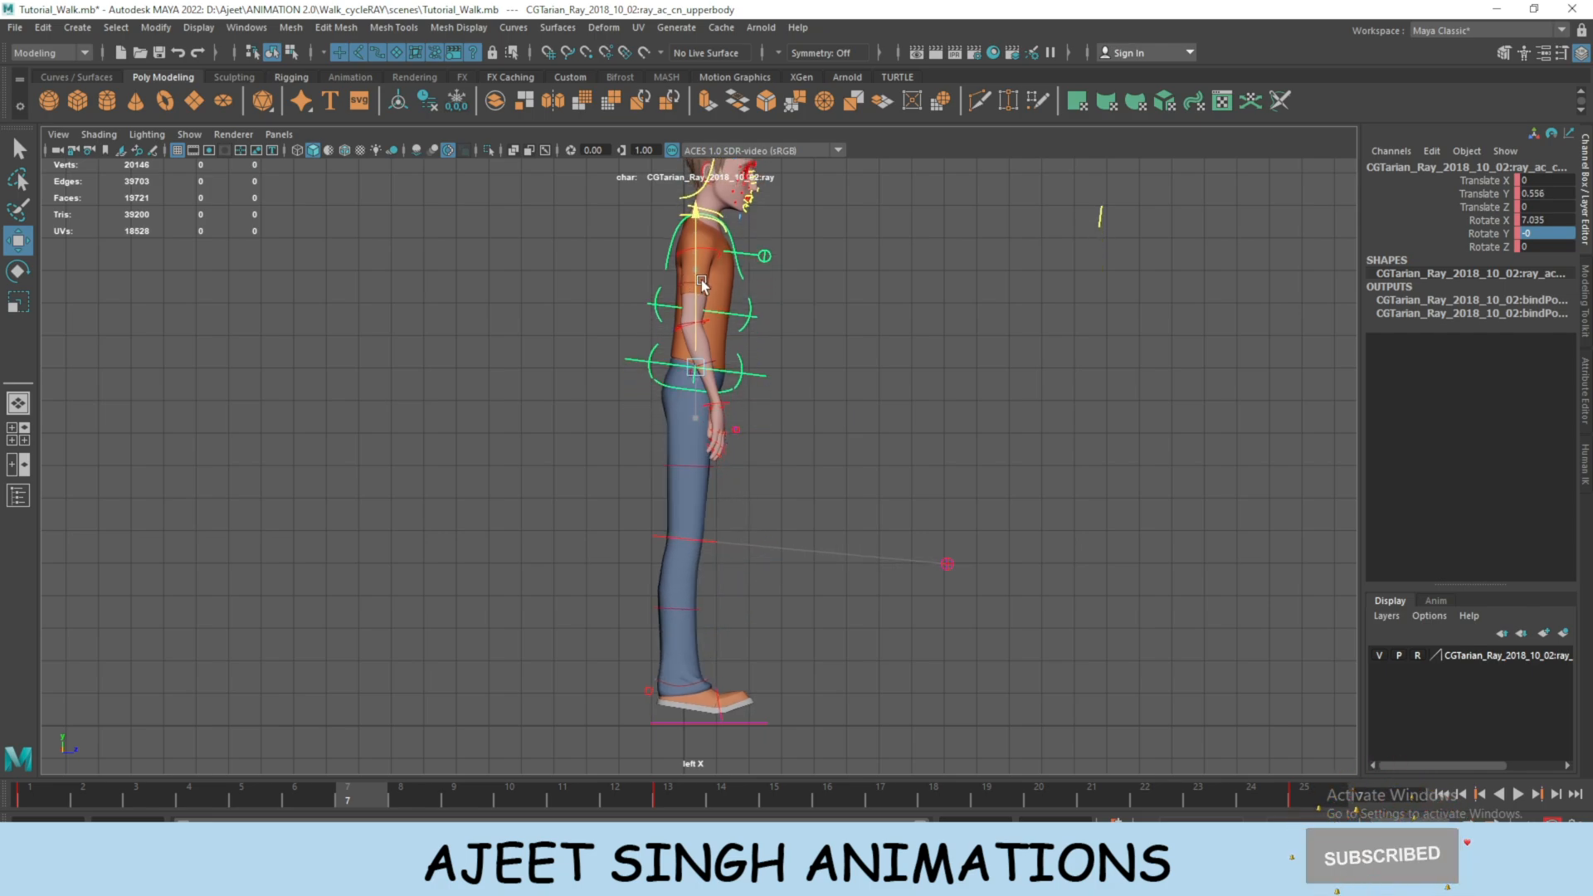
pyautogui.click(684, 709)
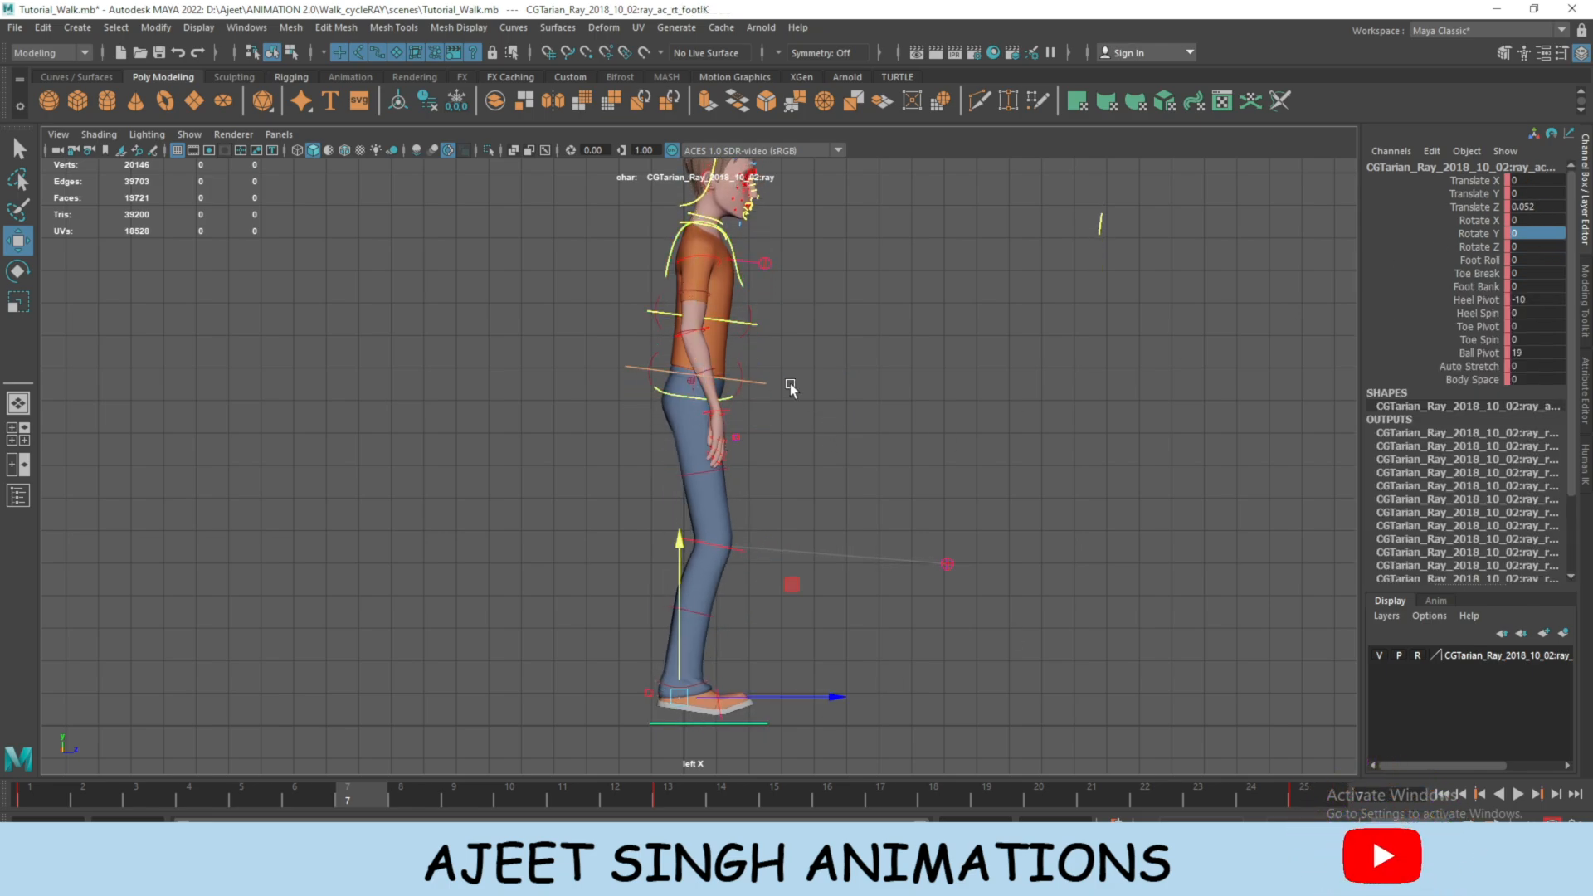
pyautogui.click(761, 384)
pyautogui.write('0')
pyautogui.press('Return')
pyautogui.moveTo(695, 298); pyautogui.dragTo(695, 302)
# Flatten the right foot on frame 7 by setting its Heel Pivot and Ball Pivot to 0.
pyautogui.click(719, 723)
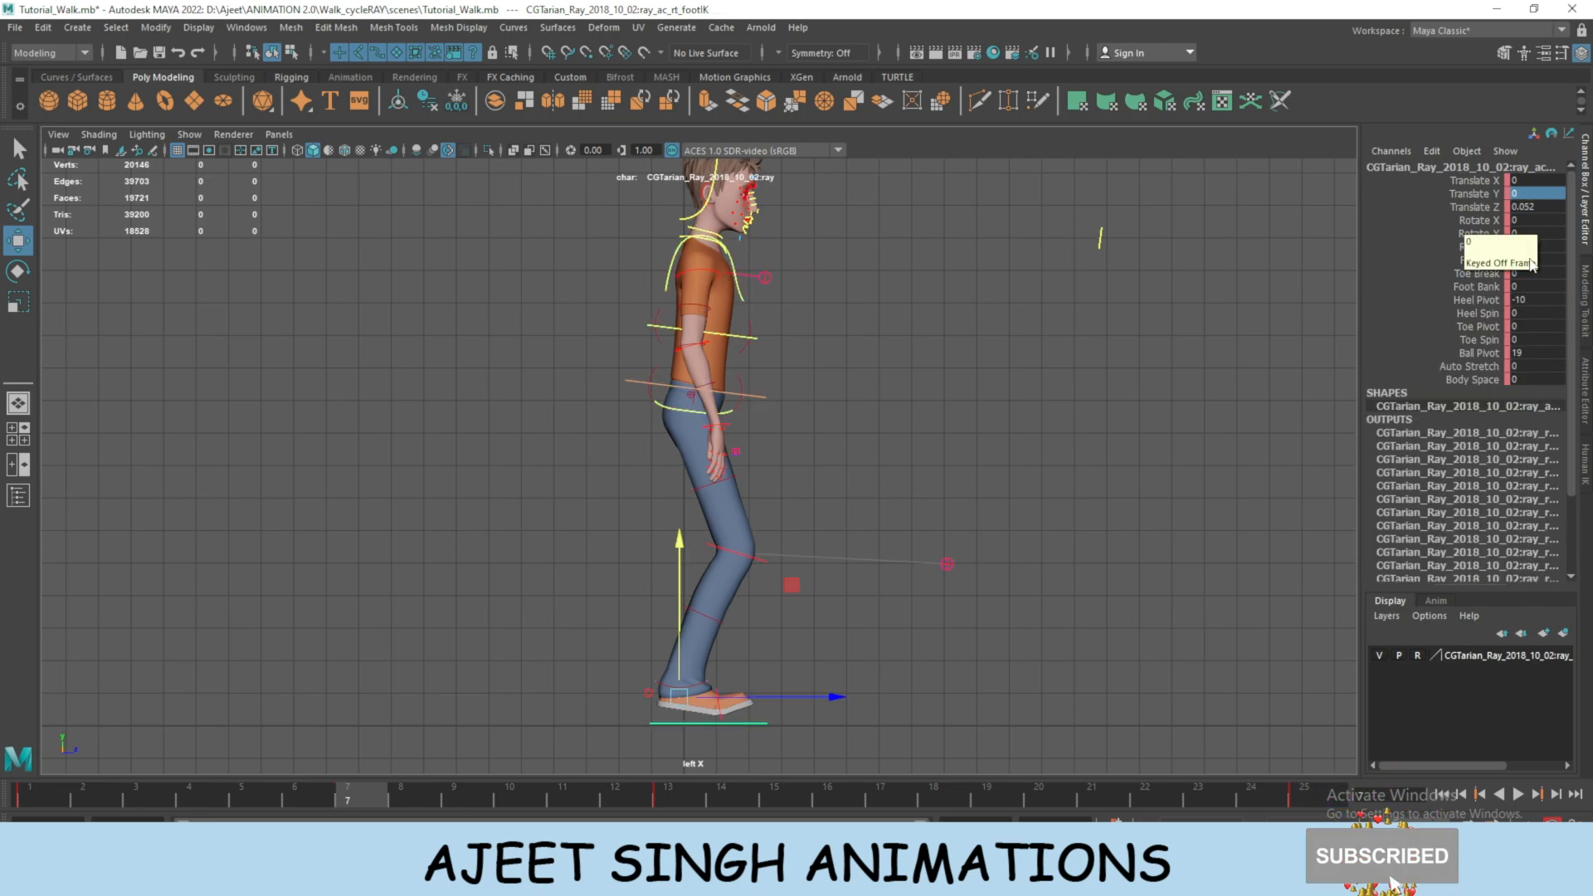
pyautogui.click(1533, 299)
pyautogui.write('0')
pyautogui.press('Return')
pyautogui.click(1539, 353)
pyautogui.write('0')
pyautogui.press('Return')
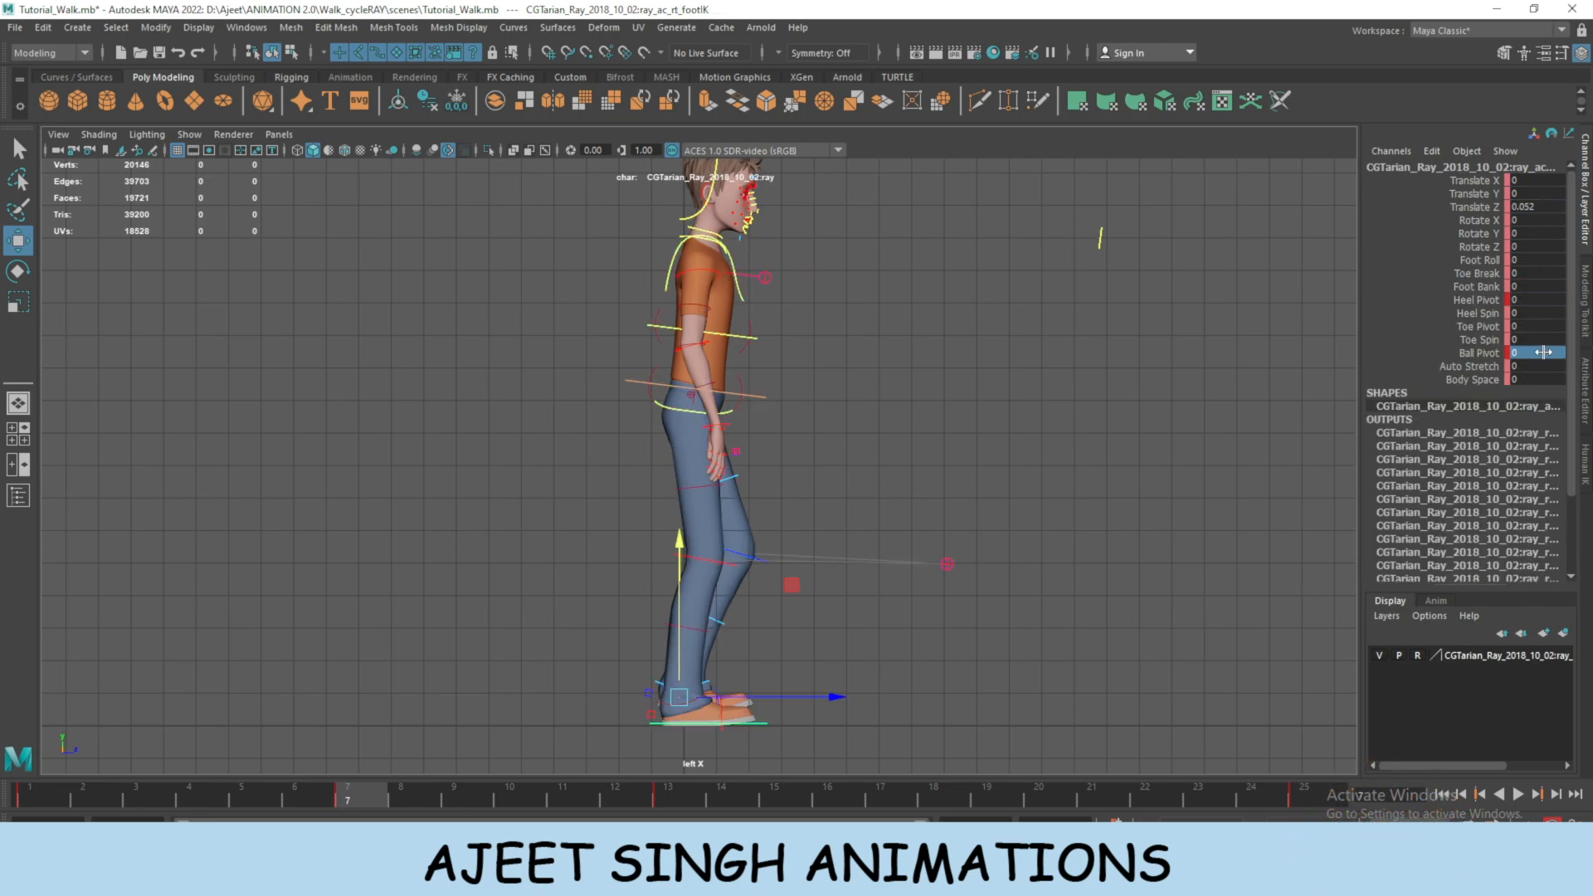
# Move the right foot control back to Translate Z -0.994 on frame 7 and play back the walk.
pyautogui.hotkey('alt', 'v')
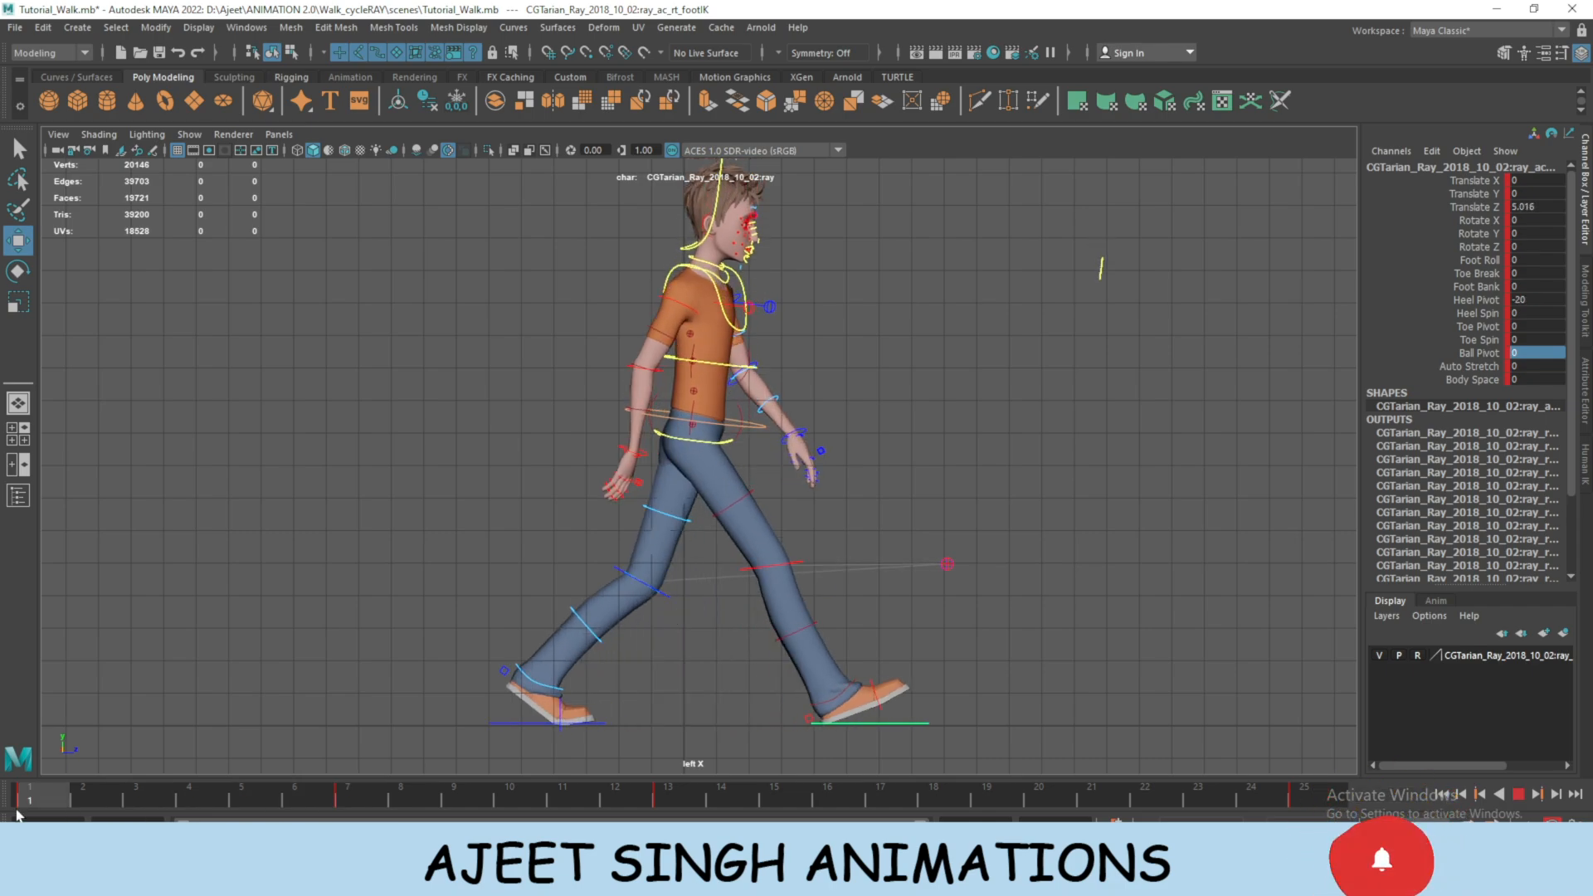
pyautogui.hotkey('alt', 'v')
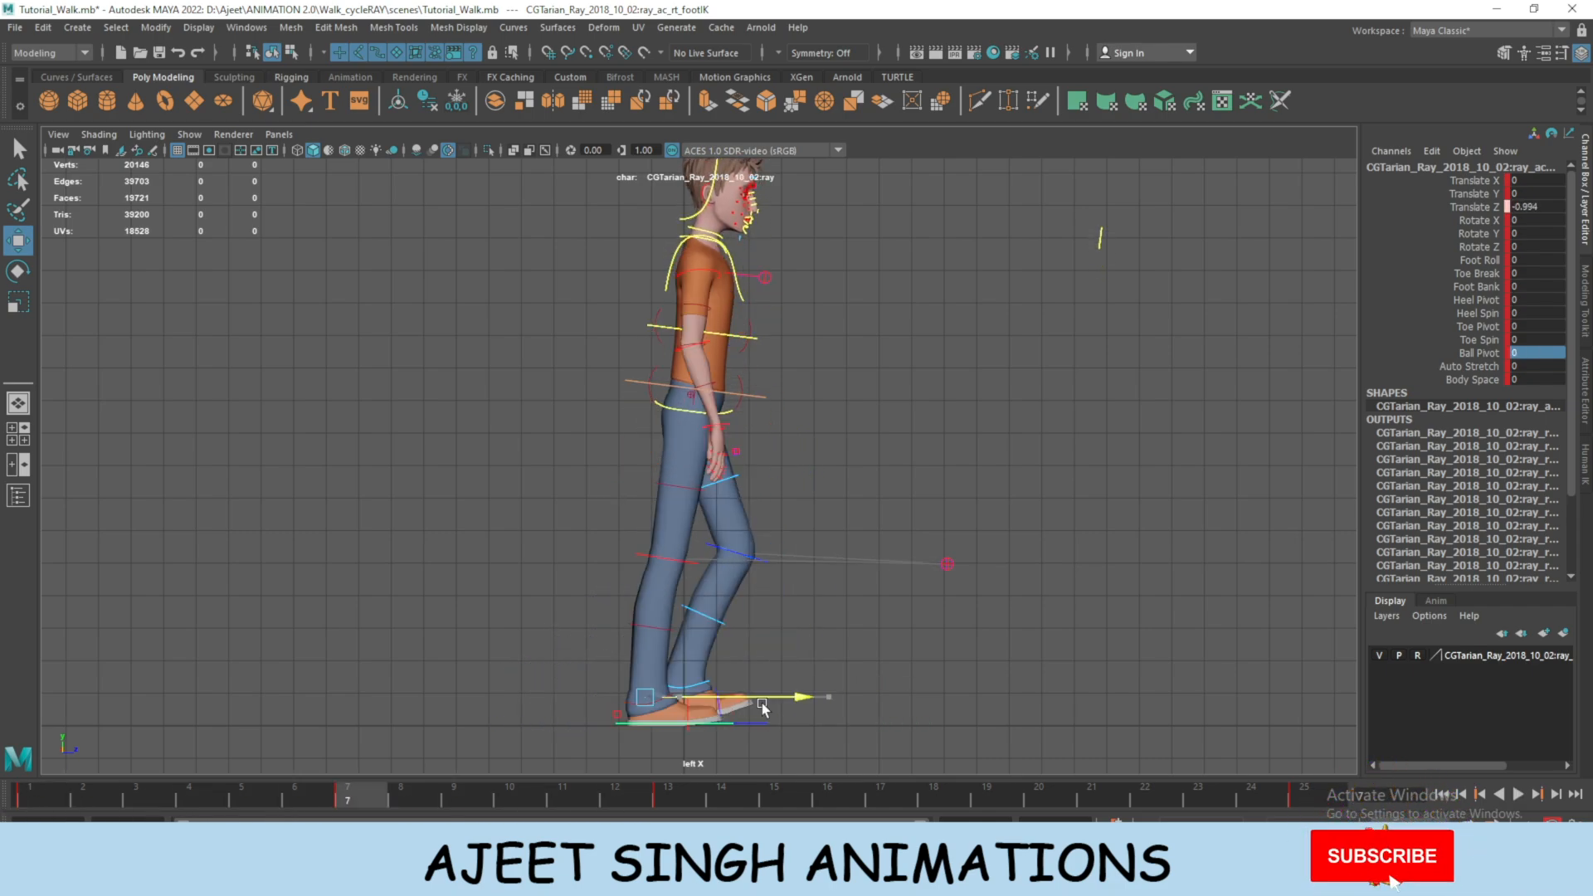
pyautogui.moveTo(761, 703); pyautogui.dragTo(761, 704)
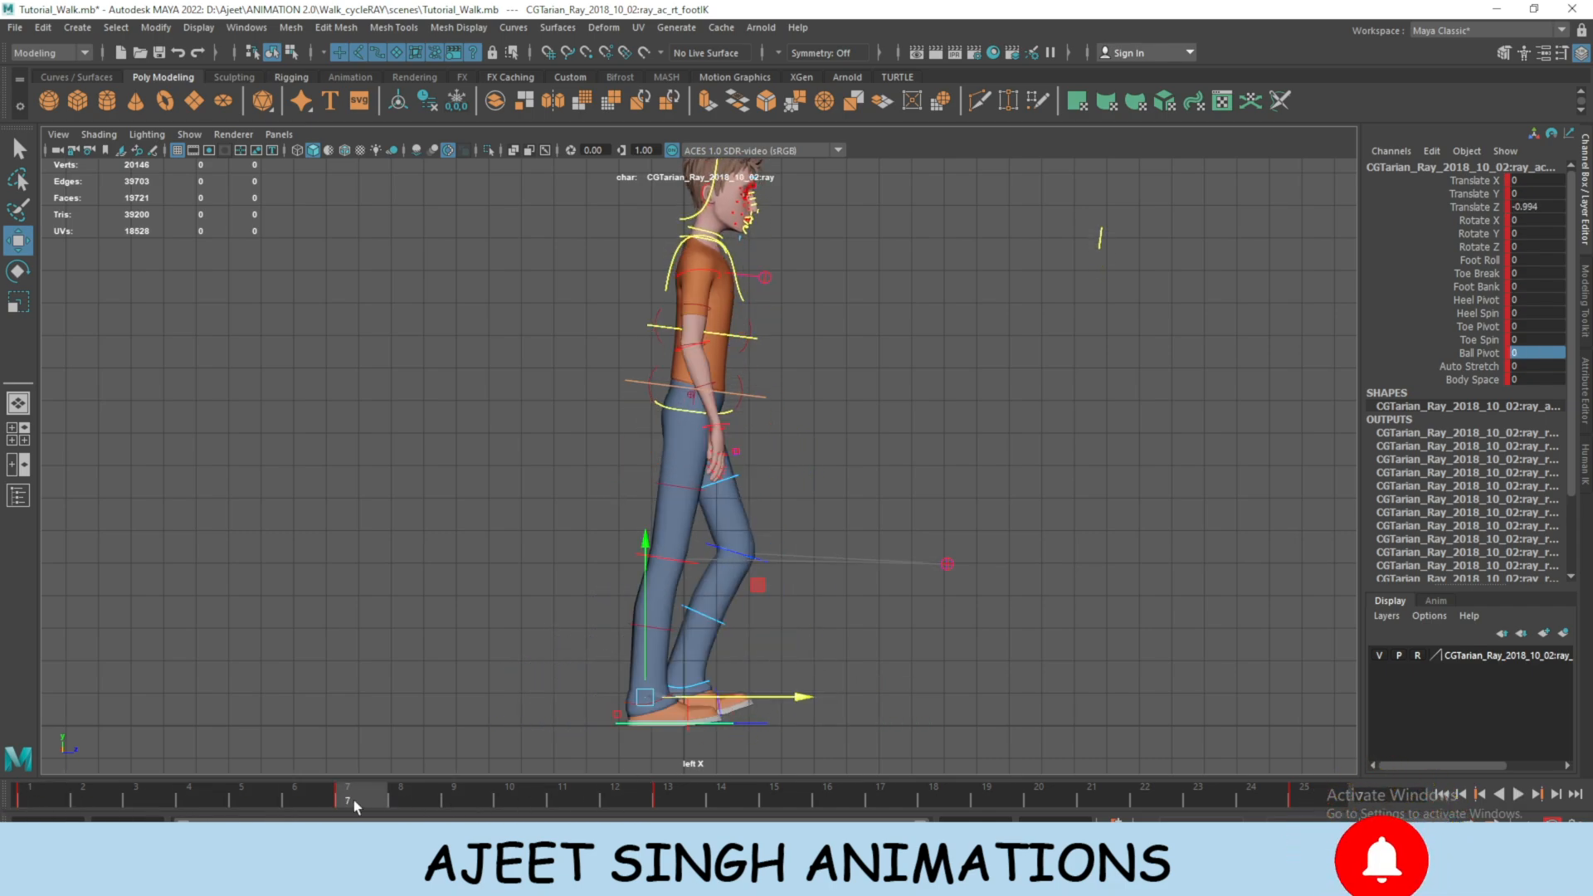
pyautogui.moveTo(324, 805); pyautogui.dragTo(17, 794)
pyautogui.click(1517, 794)
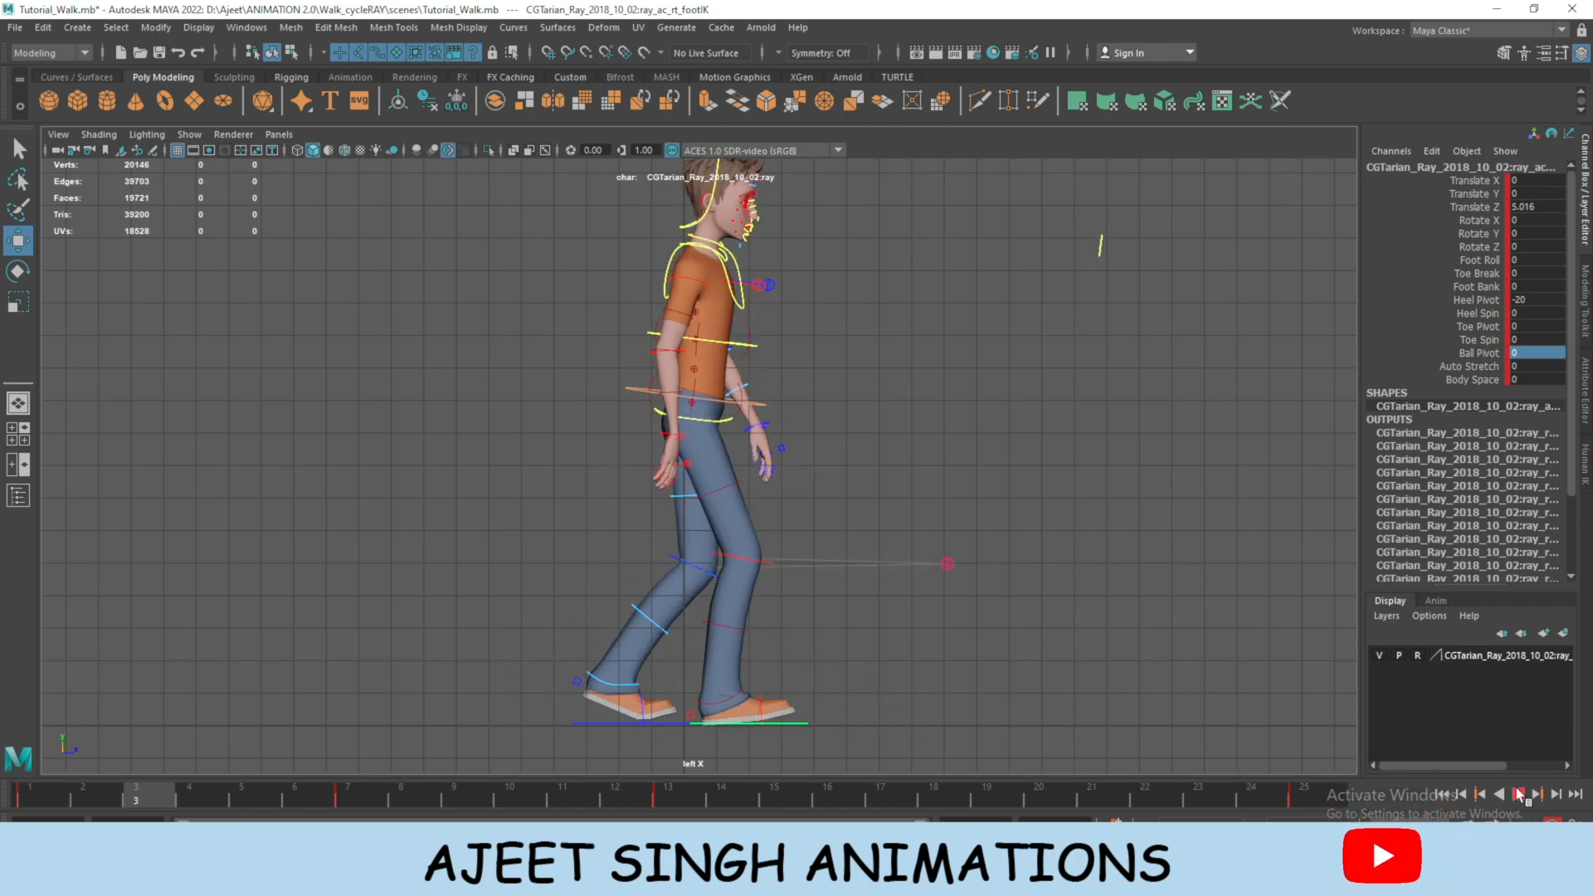
pyautogui.click(1518, 794)
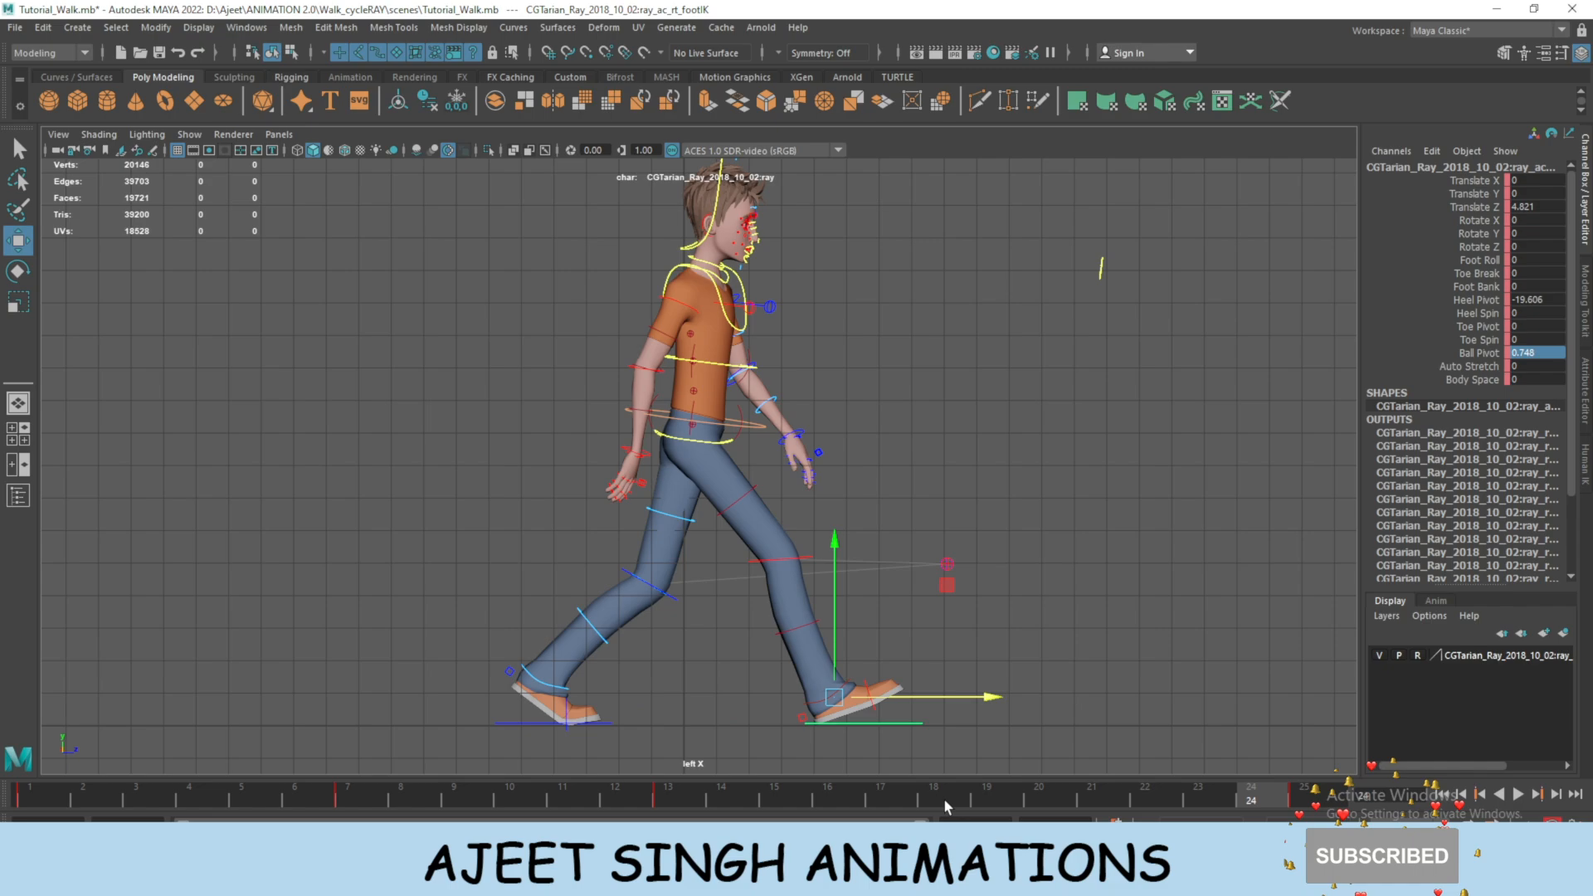
# Lift the left foot on frame 7 to Translate Y 4.694 and Translate Z -1.556, with Heel Pivot 89 and Ball Pivot -22.
pyautogui.click(761, 725)
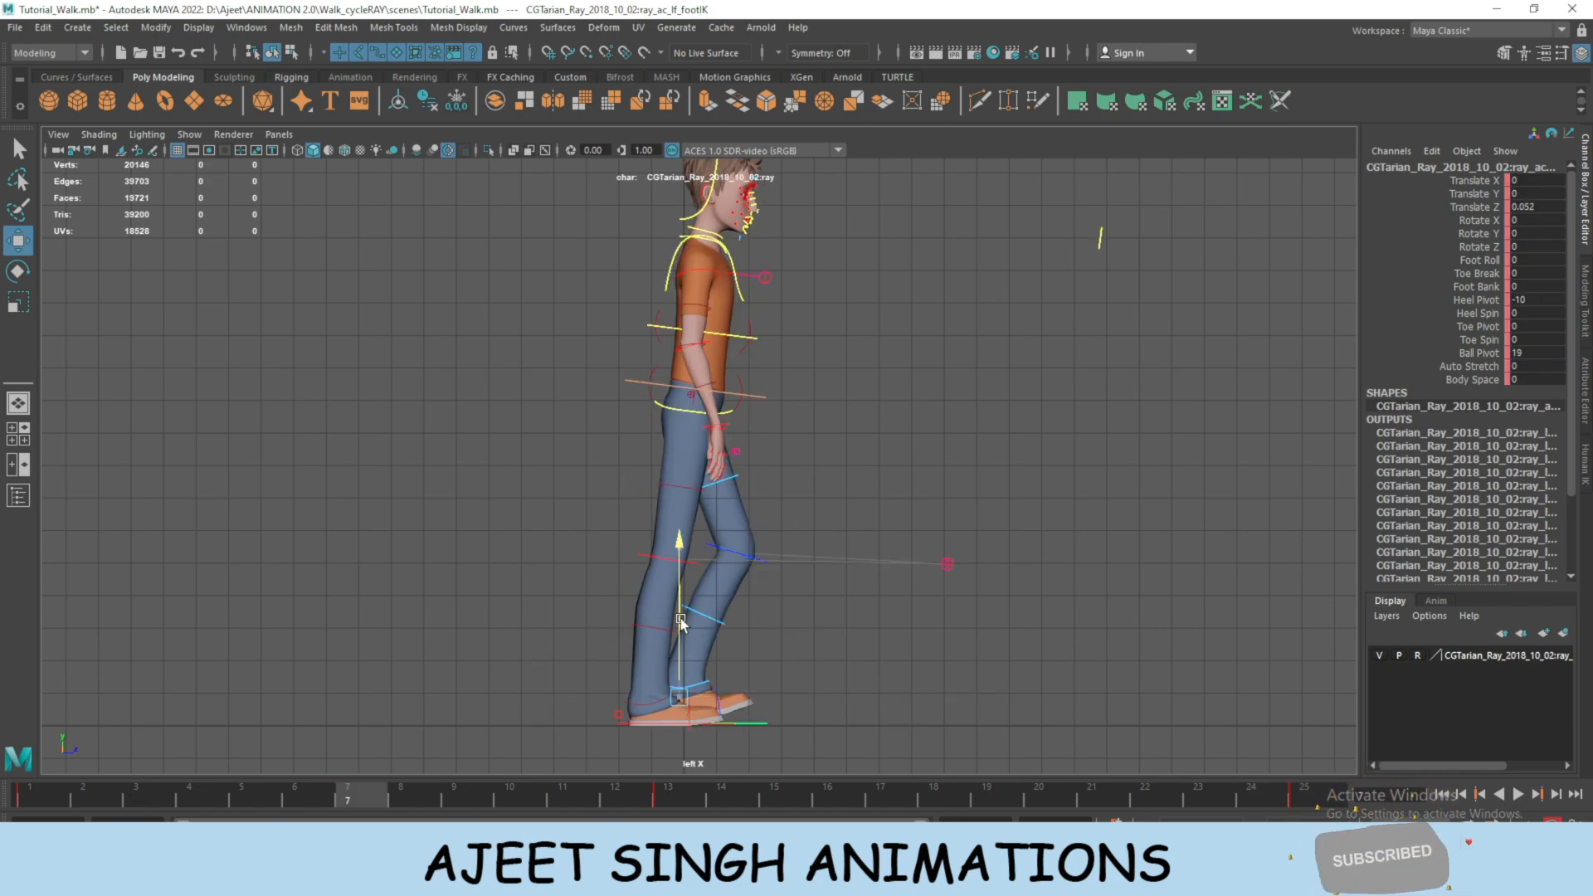
pyautogui.moveTo(681, 622); pyautogui.dragTo(680, 528)
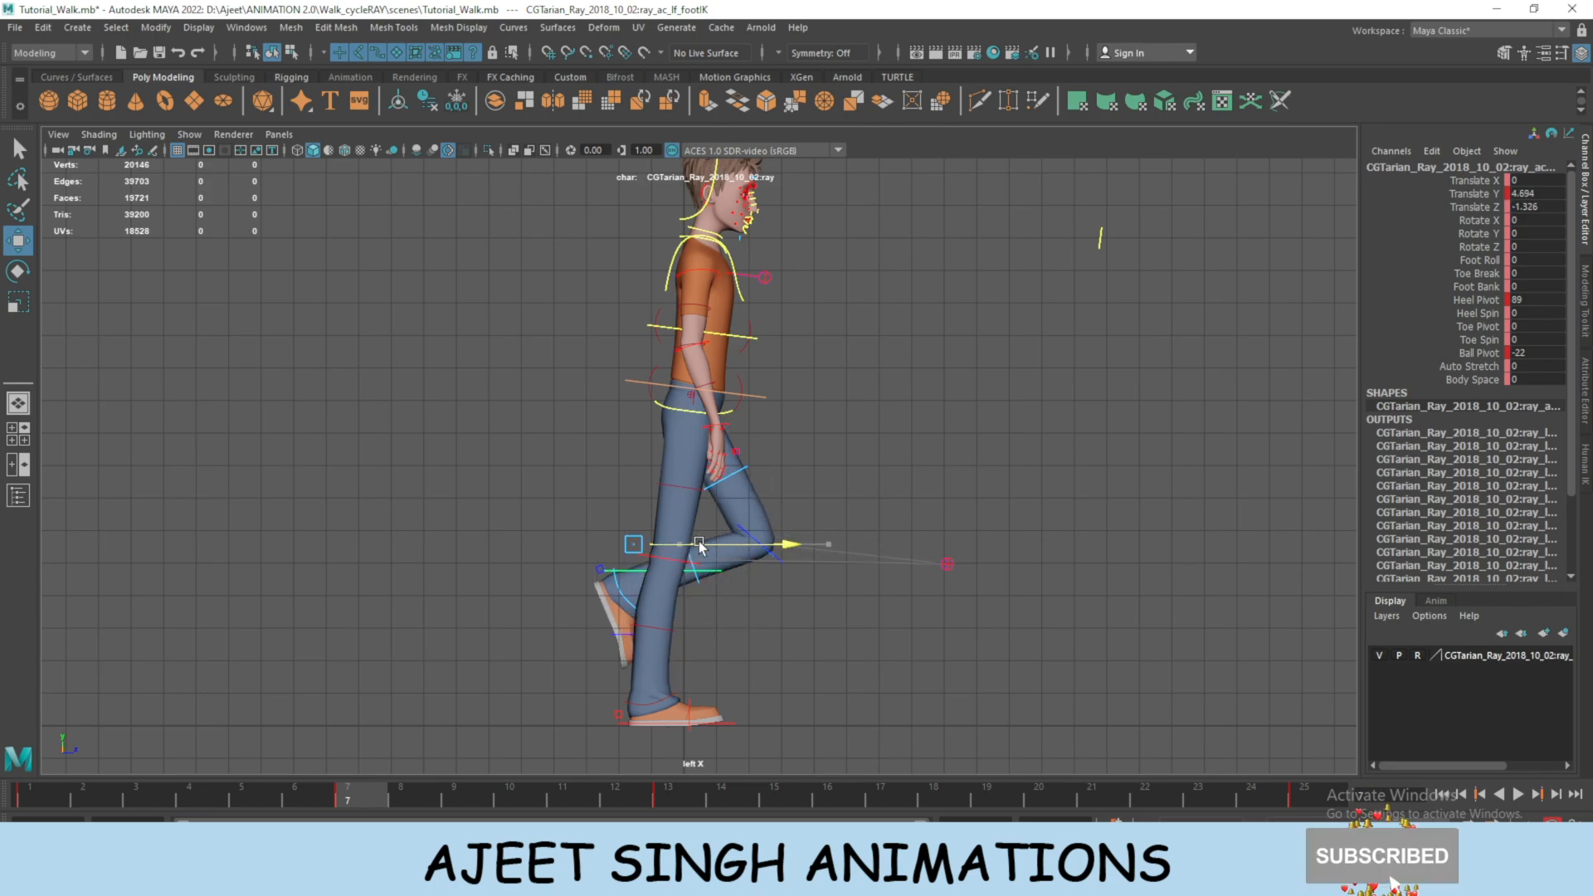
pyautogui.hotkey('alt', 'v')
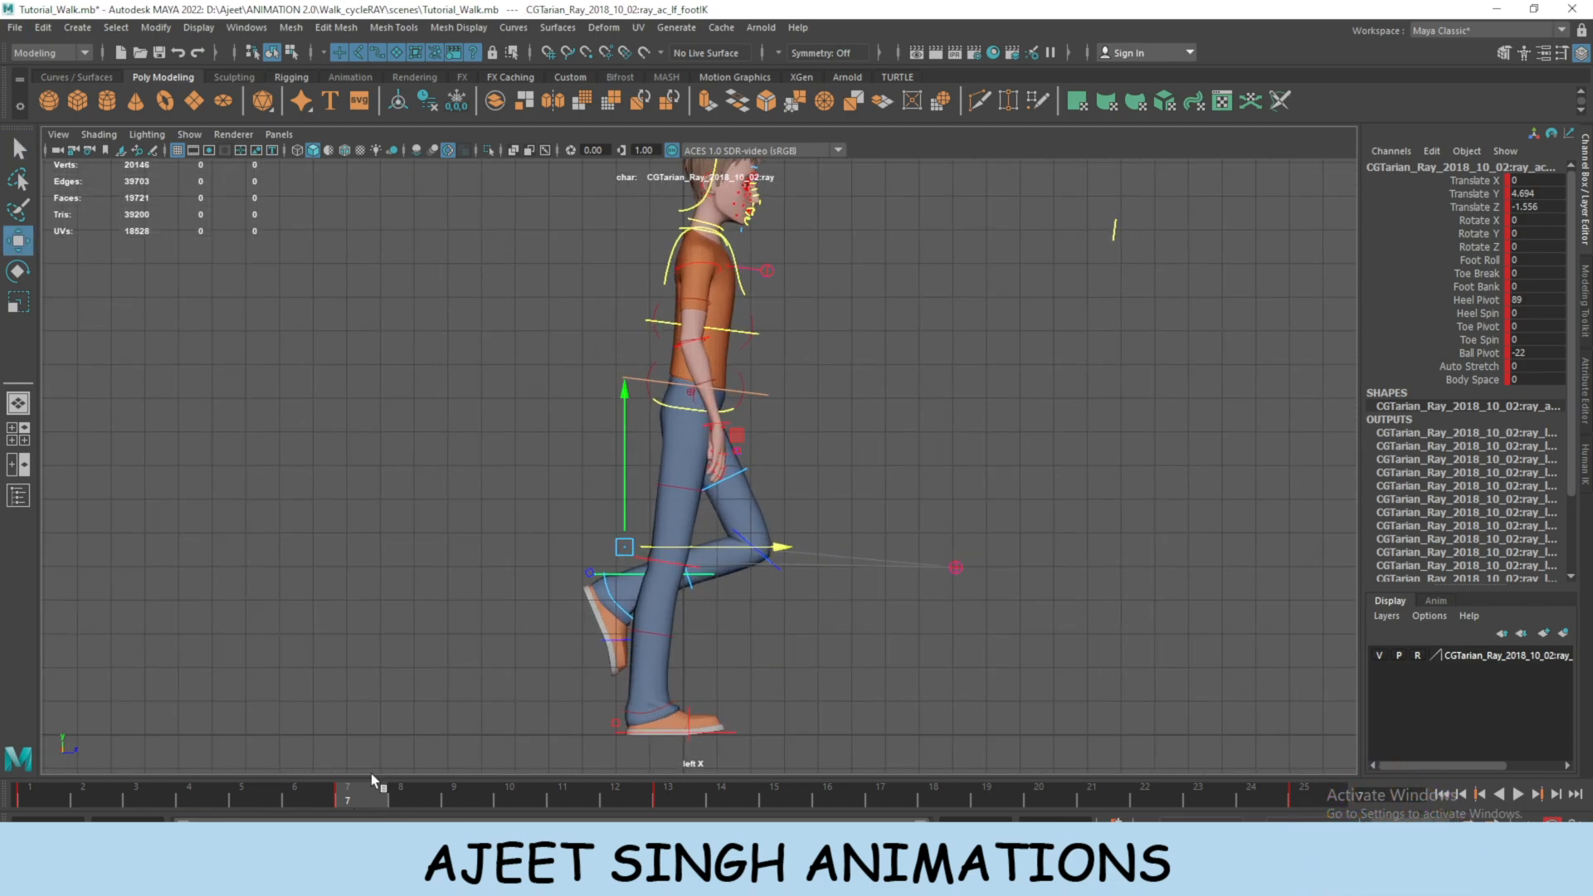
# On frame 4, set the right foot's Heel Pivot to 0, lower the left foot to Translate Y 2.002, and play back the walk.
pyautogui.click(1547, 300)
pyautogui.write('0')
pyautogui.press('Return')
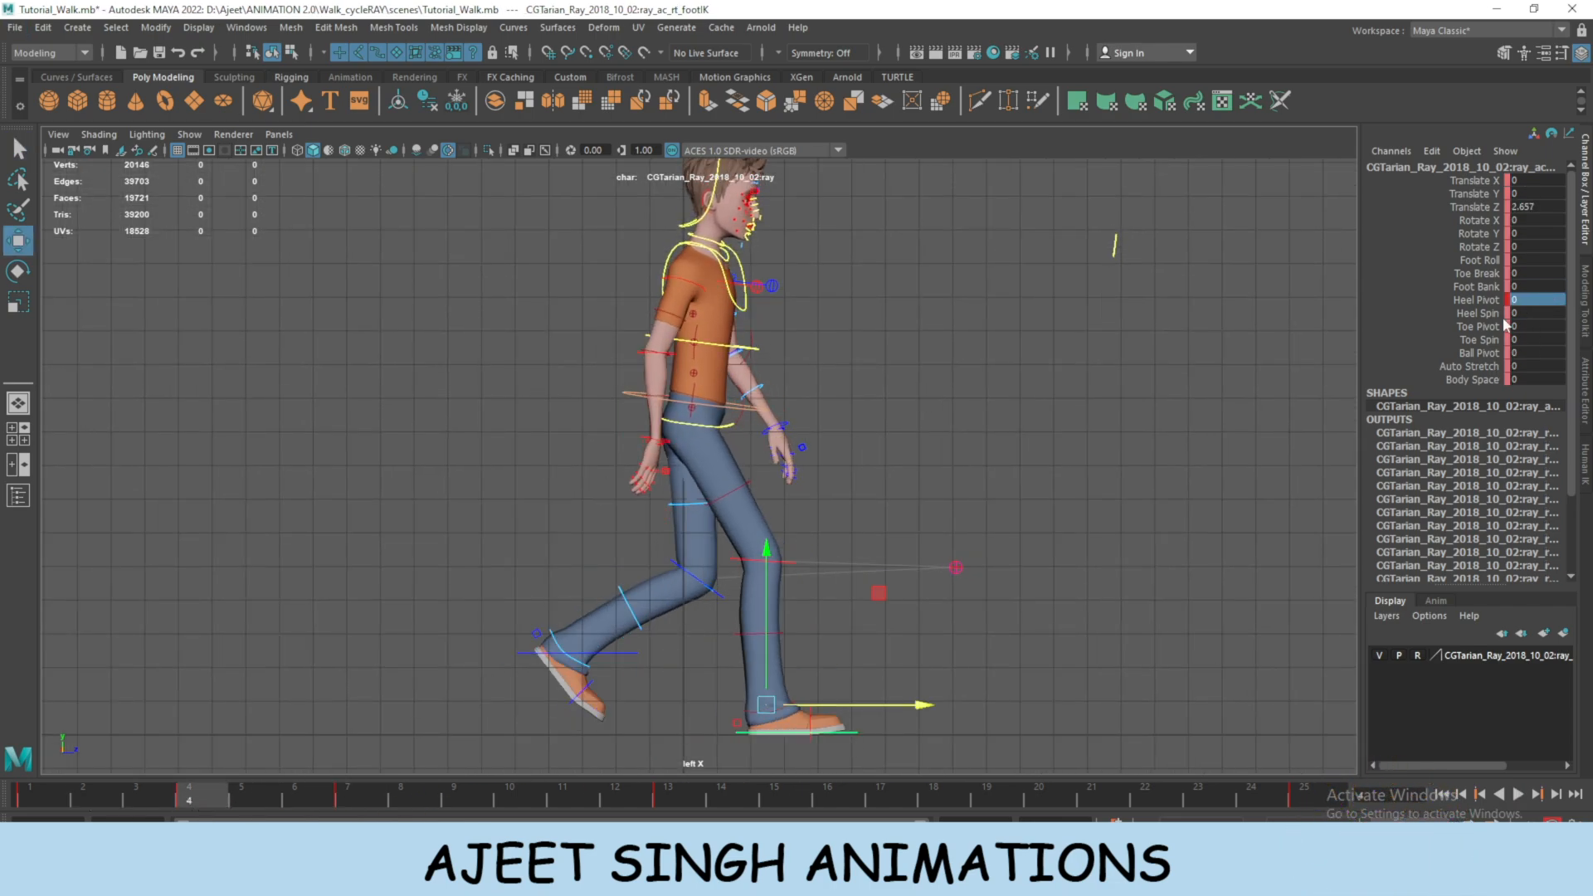
pyautogui.click(515, 682)
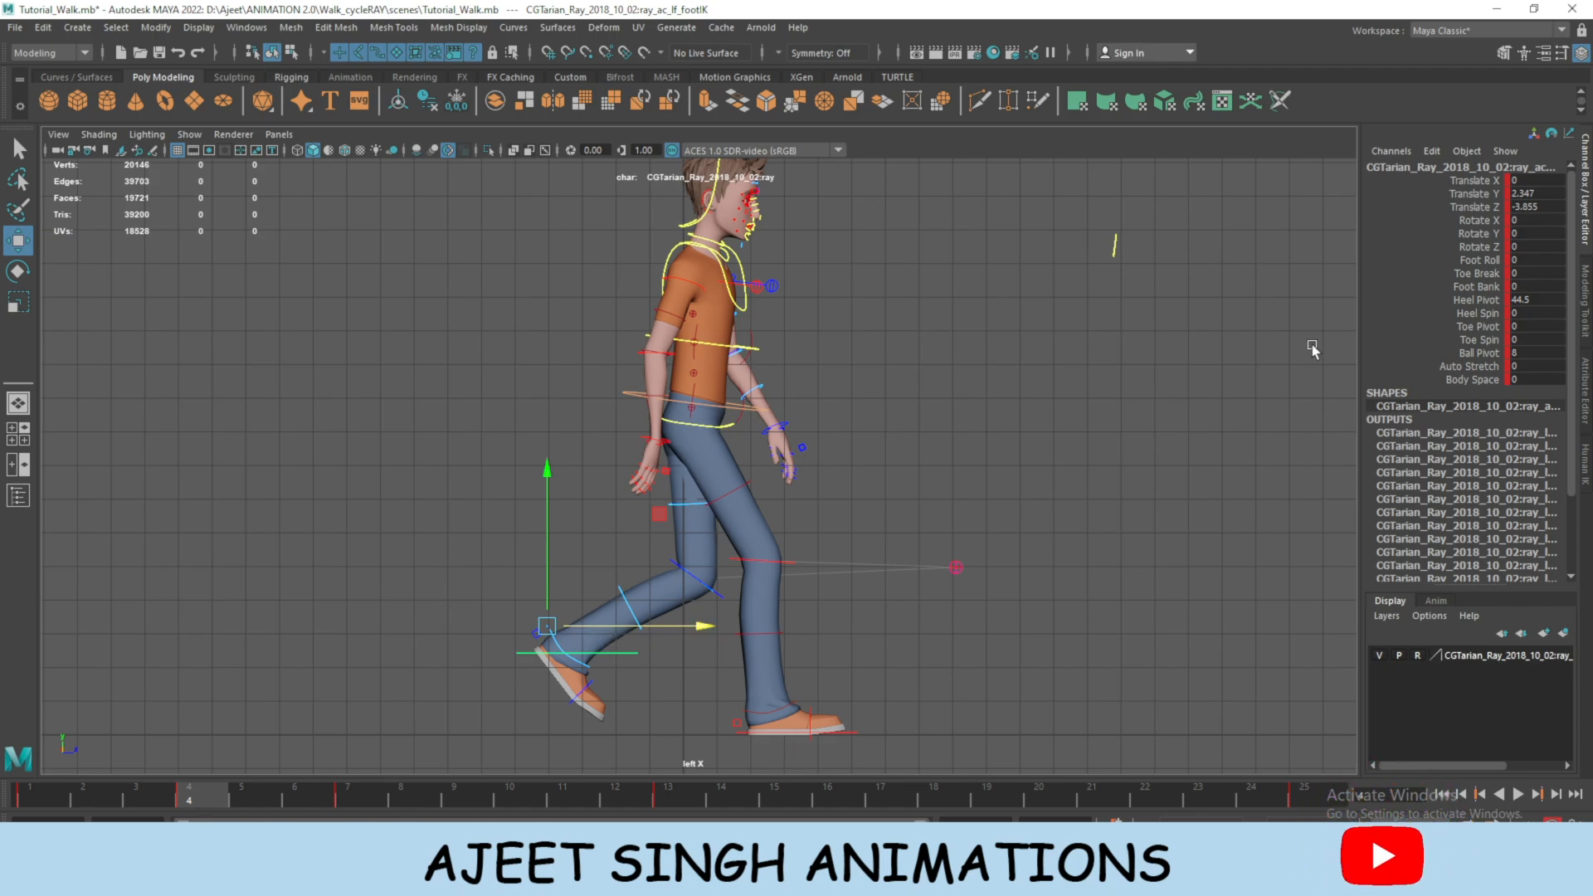
pyautogui.hotkey('alt', 'v')
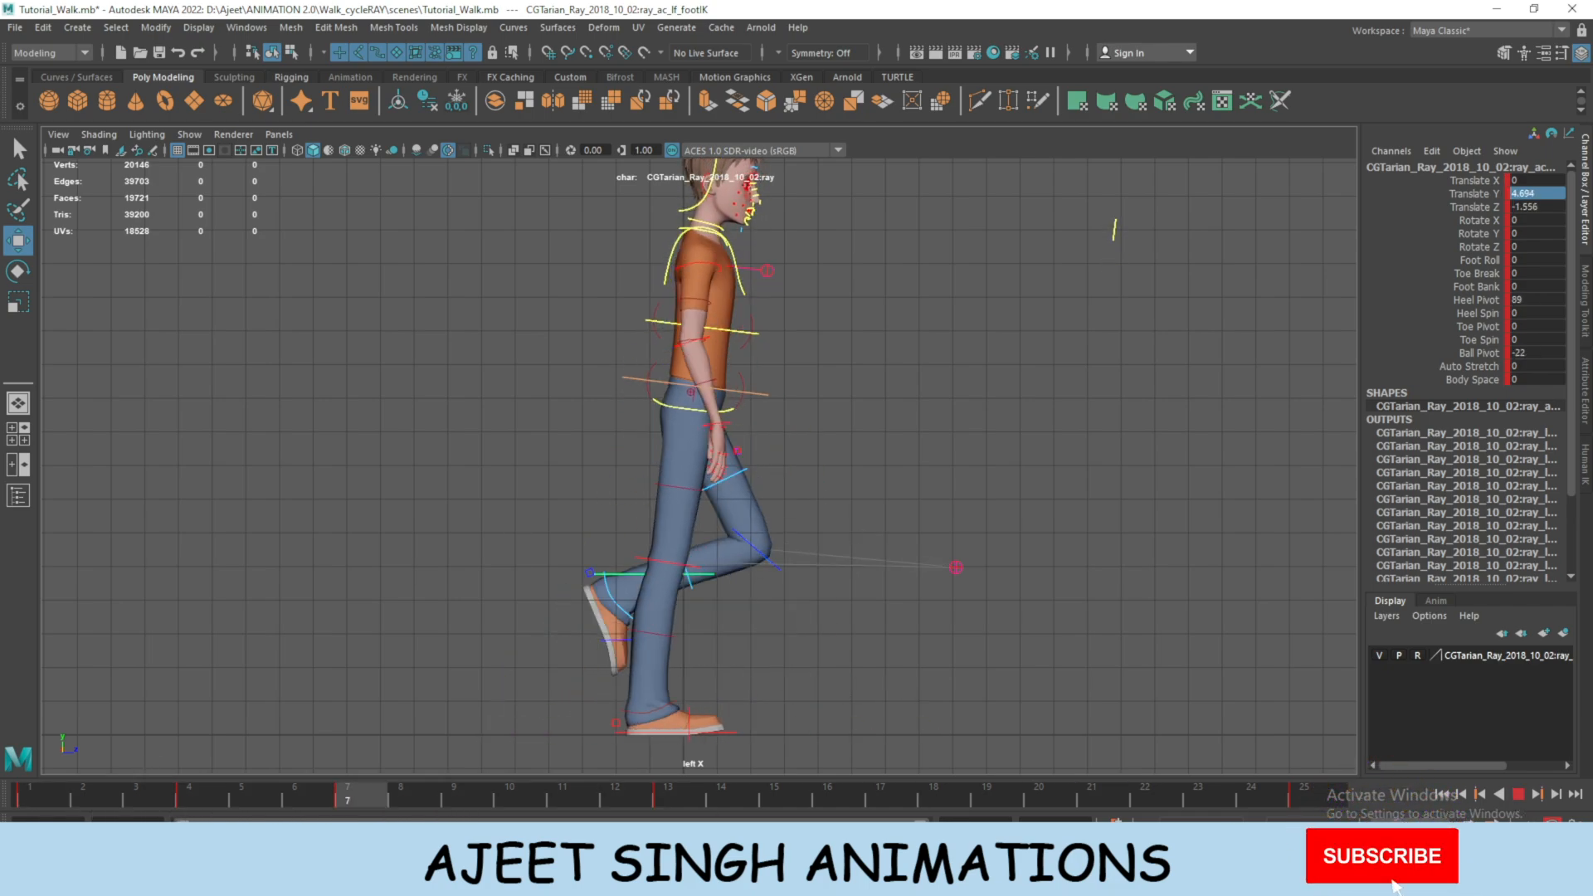
# Pose the left foot on frame 10 with Translate Y 3.111, Heel Pivot 63 and Ball Pivot -29.
pyautogui.hotkey('alt', 'v')
pyautogui.keyDown('ctrl'); pyautogui.moveTo(1559, 353); pyautogui.dragTo(1558, 299); pyautogui.keyUp('ctrl')
pyautogui.moveTo(760, 579); pyautogui.dragTo(760, 561)
# Flatten the left foot on frame 16 by setting its Ball Pivot and Heel Pivot to 0, and play back the walk.
pyautogui.moveTo(418, 788); pyautogui.dragTo(812, 794)
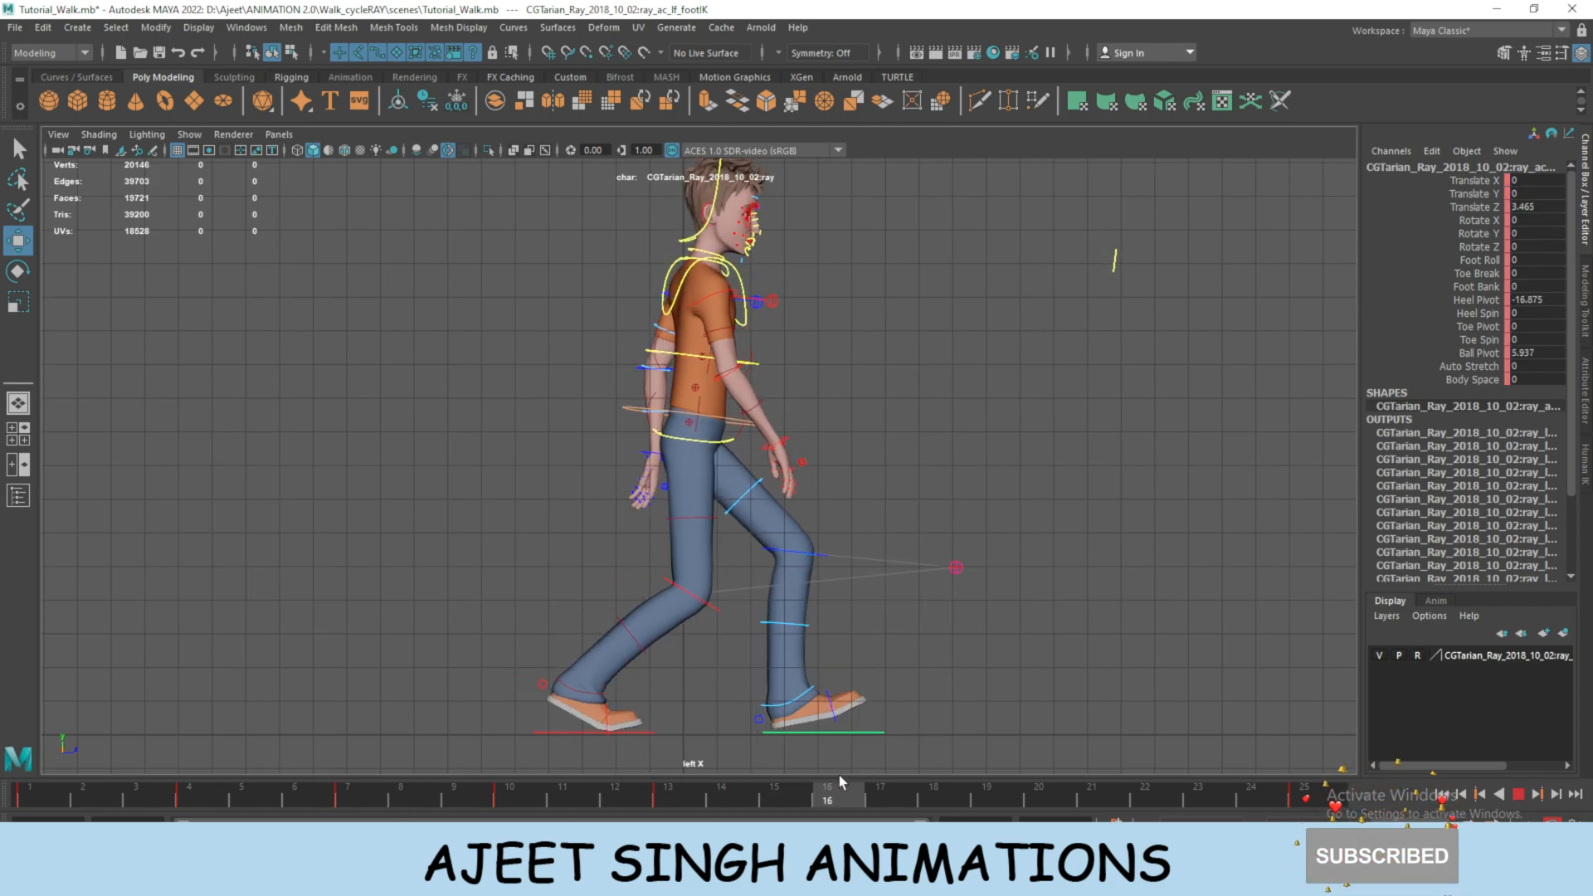
pyautogui.press('Return')
pyautogui.click(1530, 302)
pyautogui.write('0')
pyautogui.press('Return')
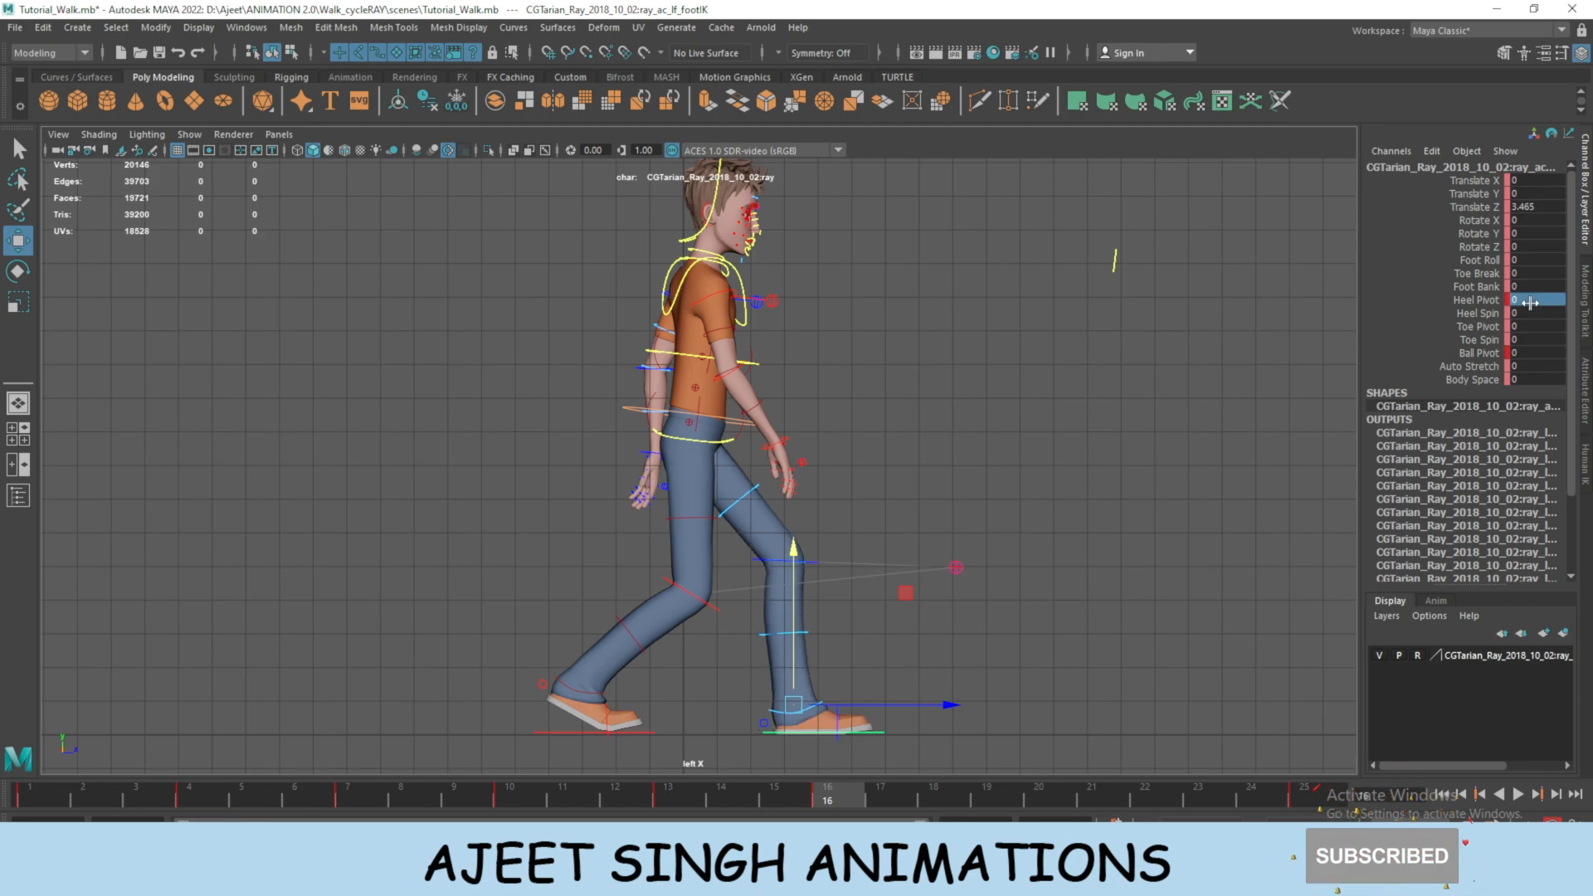
pyautogui.hotkey('alt', 'v')
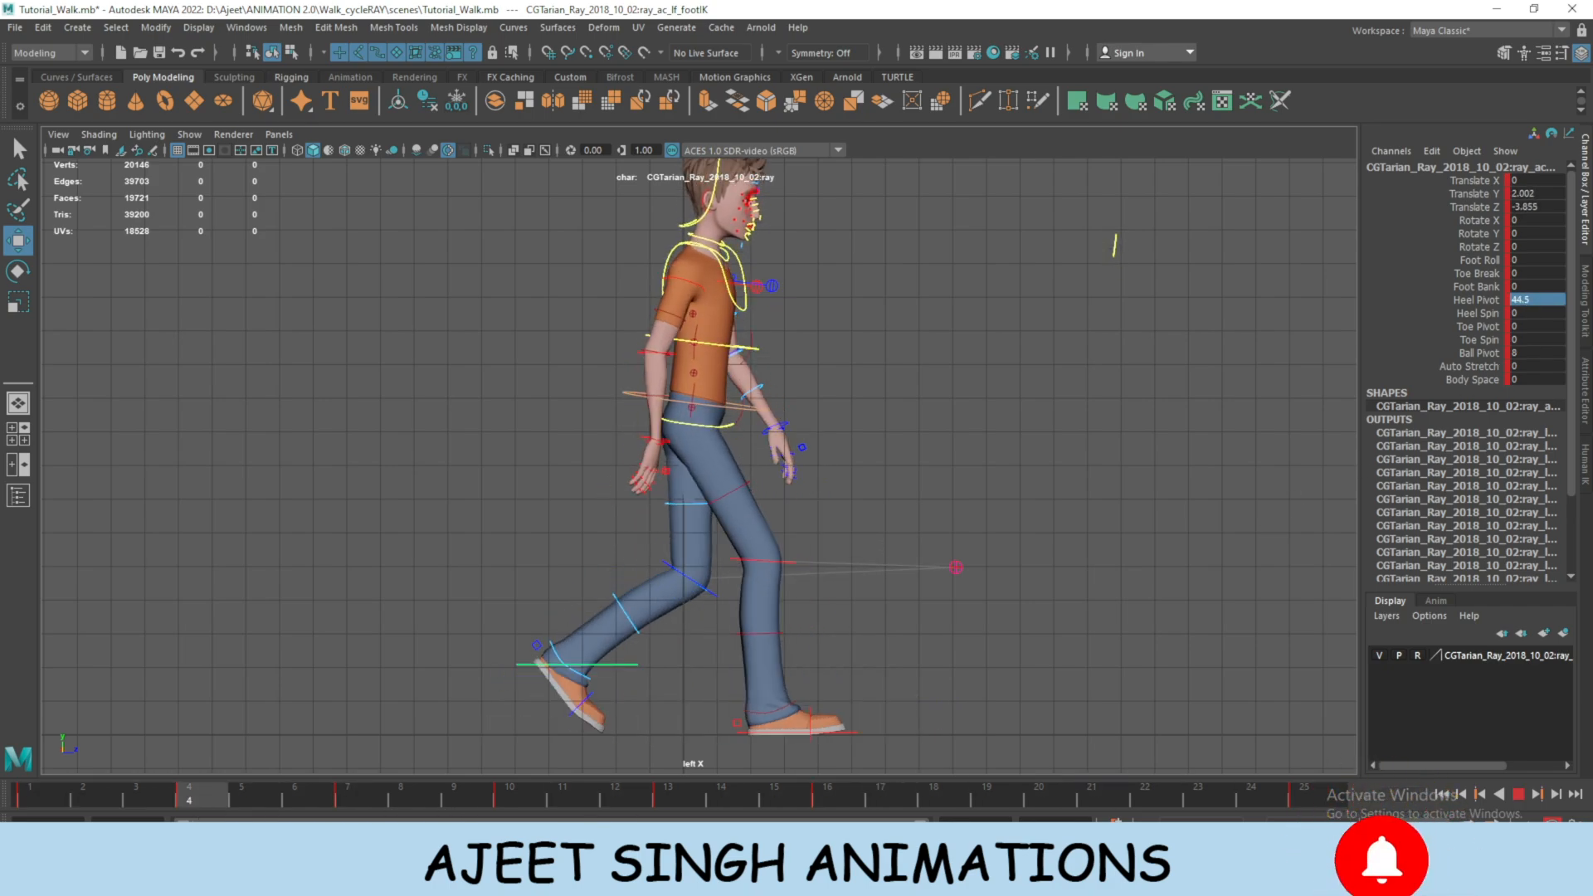
# Set the upper body control's Translate Y to 0 on frame 10 and to -1.241 on frame 4, and play back the walk.
pyautogui.click(714, 412)
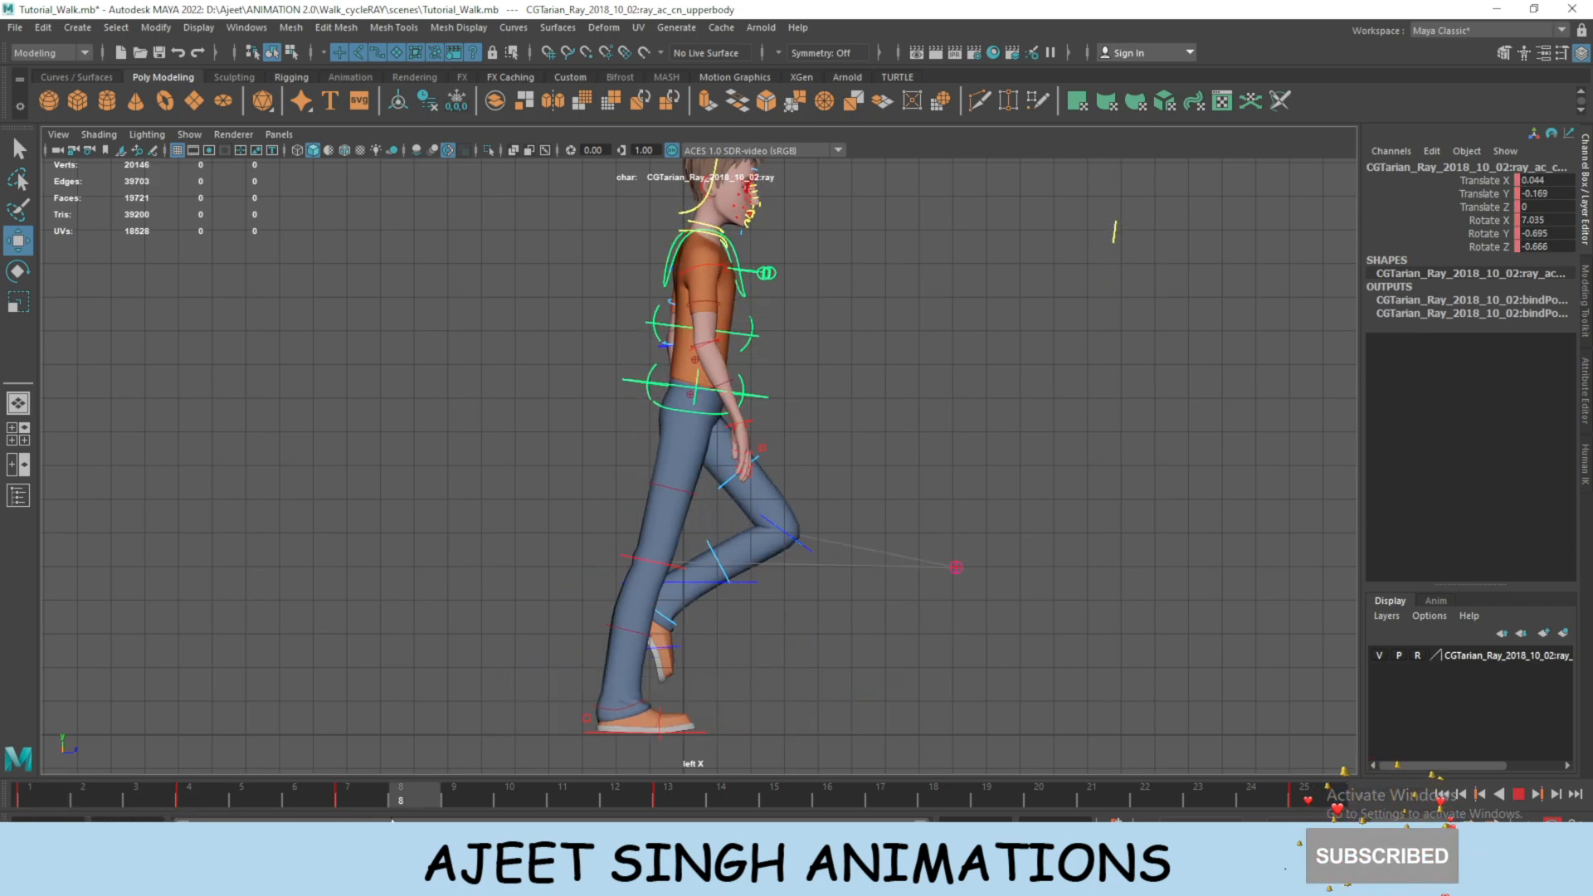
pyautogui.keyDown('alt'); pyautogui.moveTo(655, 564); pyautogui.dragTo(687, 634, button='middle'); pyautogui.keyUp('alt')
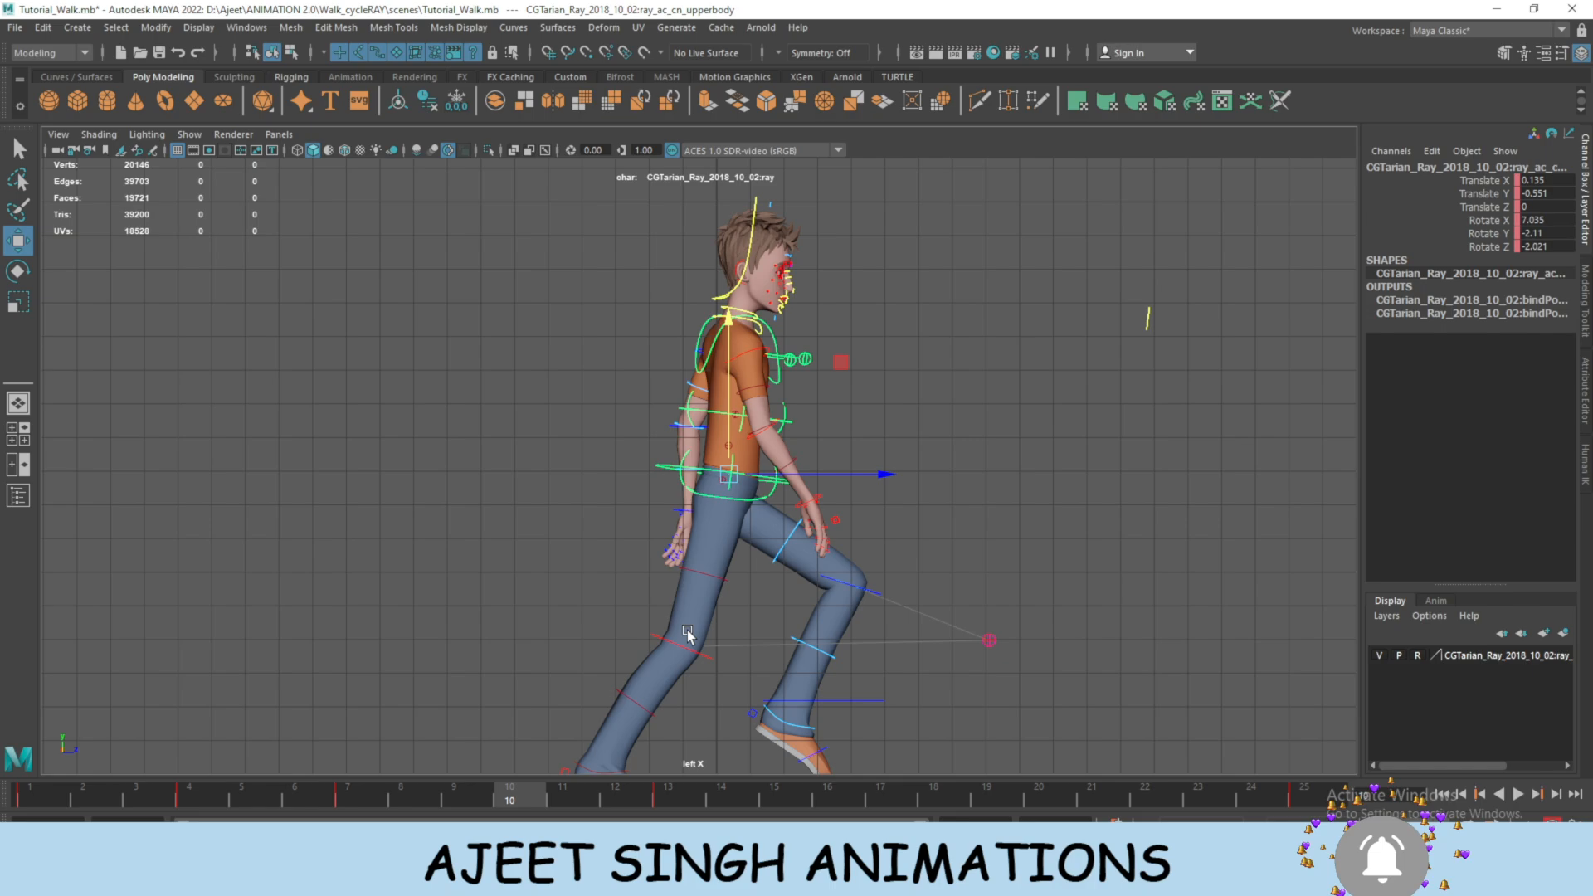
pyautogui.keyDown('alt'); pyautogui.moveTo(687, 635); pyautogui.dragTo(677, 611, button='right'); pyautogui.keyUp('alt')
pyautogui.click(1549, 195)
pyautogui.write('0')
pyautogui.press('Return')
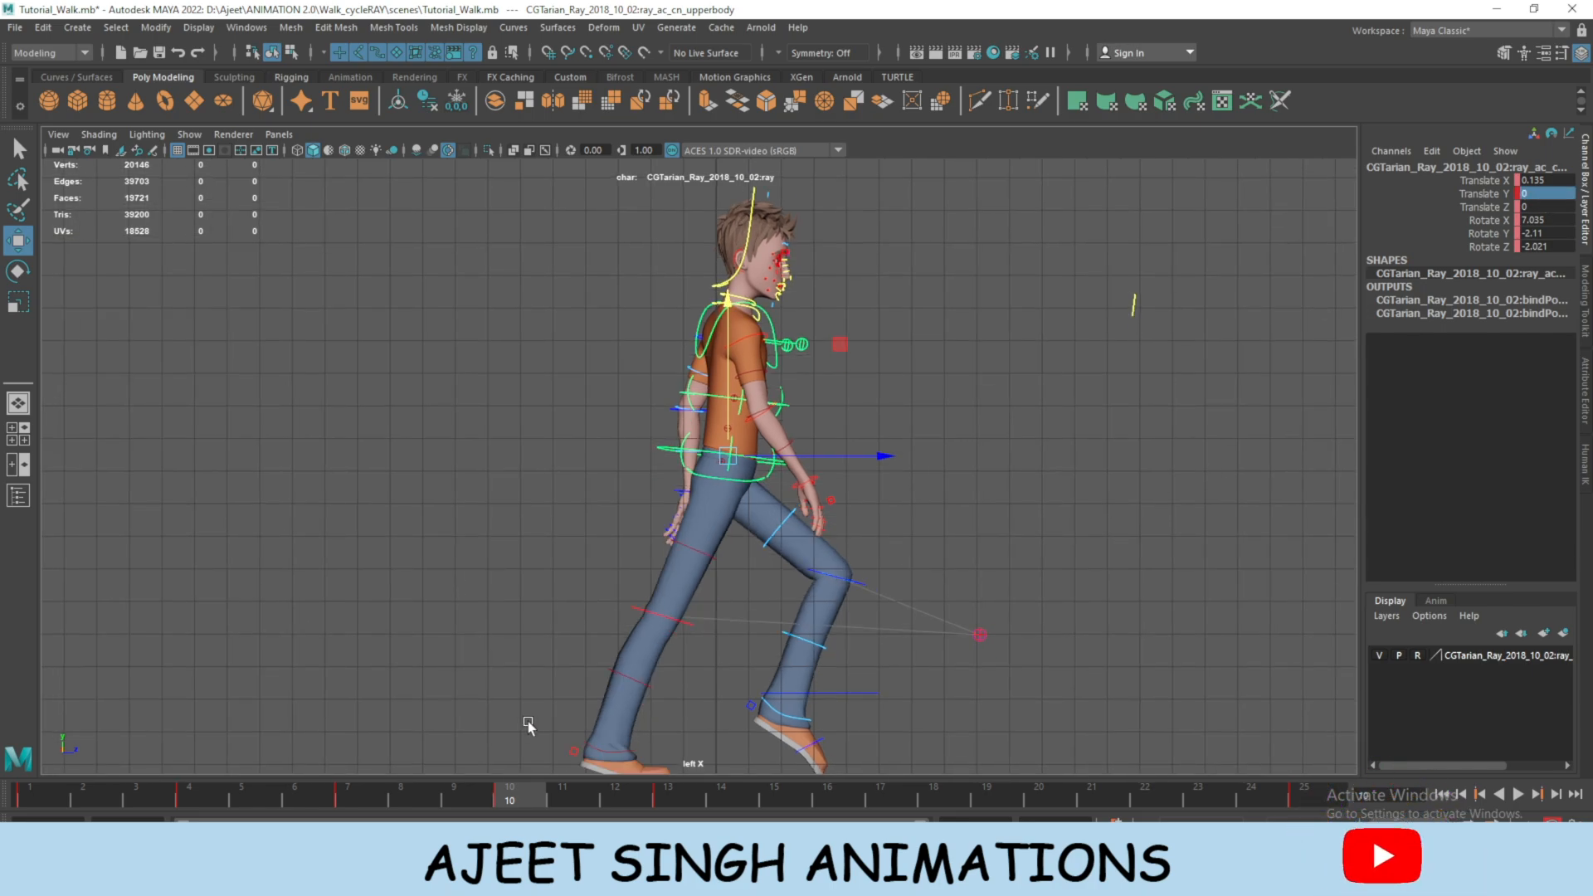
pyautogui.keyDown('alt'); pyautogui.moveTo(504, 747); pyautogui.dragTo(478, 718, button='right'); pyautogui.keyUp('alt')
pyautogui.keyDown('alt'); pyautogui.moveTo(860, 687); pyautogui.dragTo(838, 654, button='middle'); pyautogui.keyUp('alt')
pyautogui.keyDown('alt'); pyautogui.moveTo(838, 654); pyautogui.dragTo(867, 682, button='right'); pyautogui.keyUp('alt')
pyautogui.hotkey('alt', 'v')
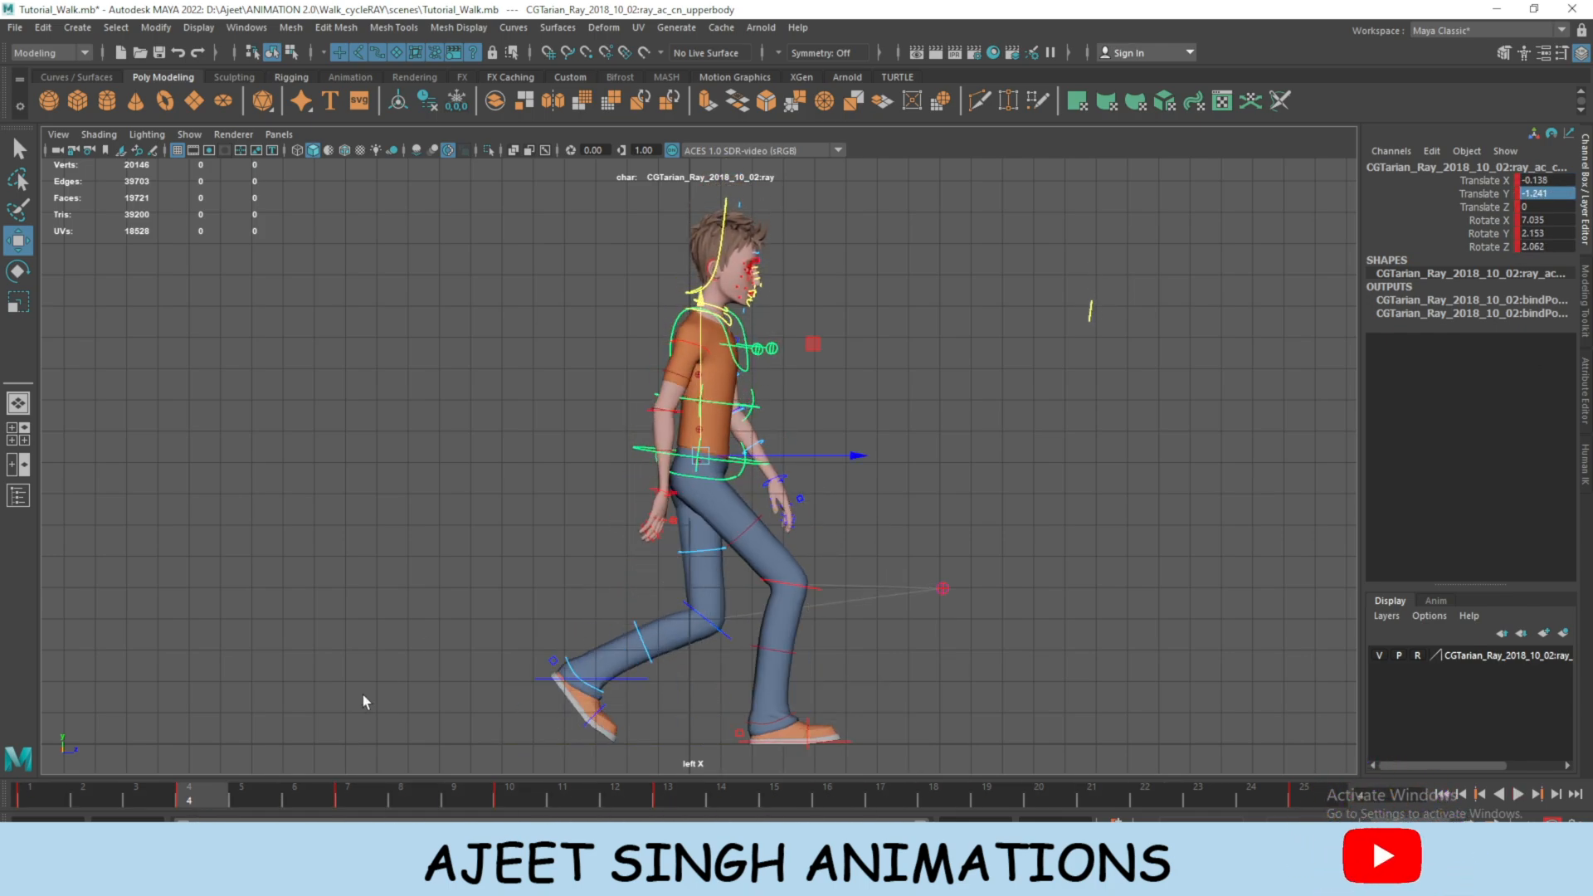
# Raise the right heel on frame 10 by setting the foot's Ball Pivot to 36, and play back the walk.
pyautogui.moveTo(813, 787); pyautogui.dragTo(516, 793)
pyautogui.click(569, 715)
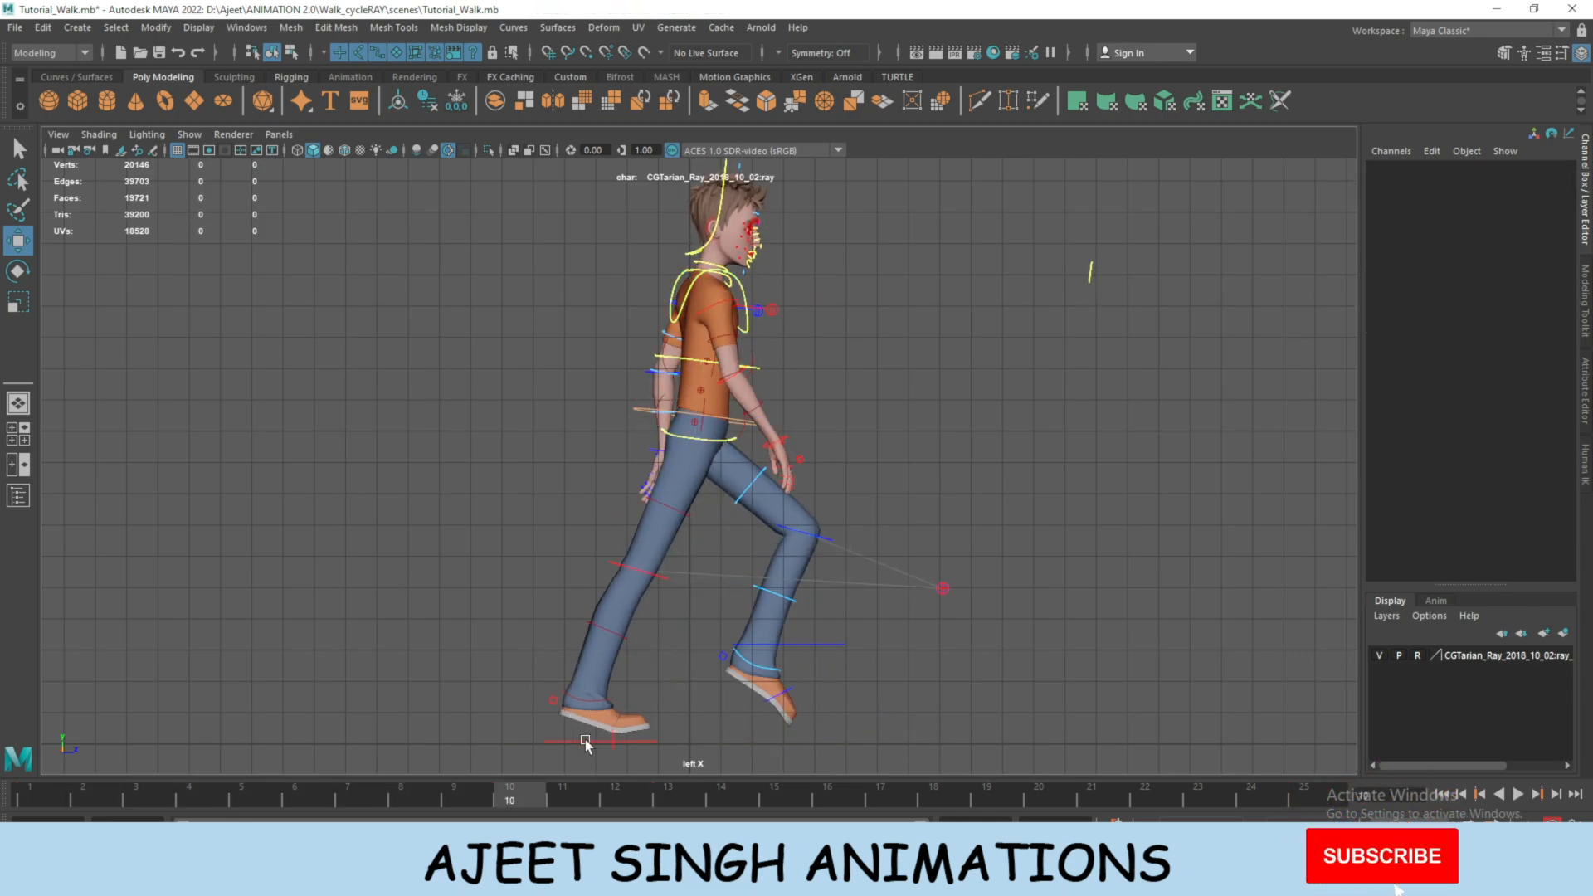
pyautogui.moveTo(979, 464); pyautogui.dragTo(1053, 465, button='middle')
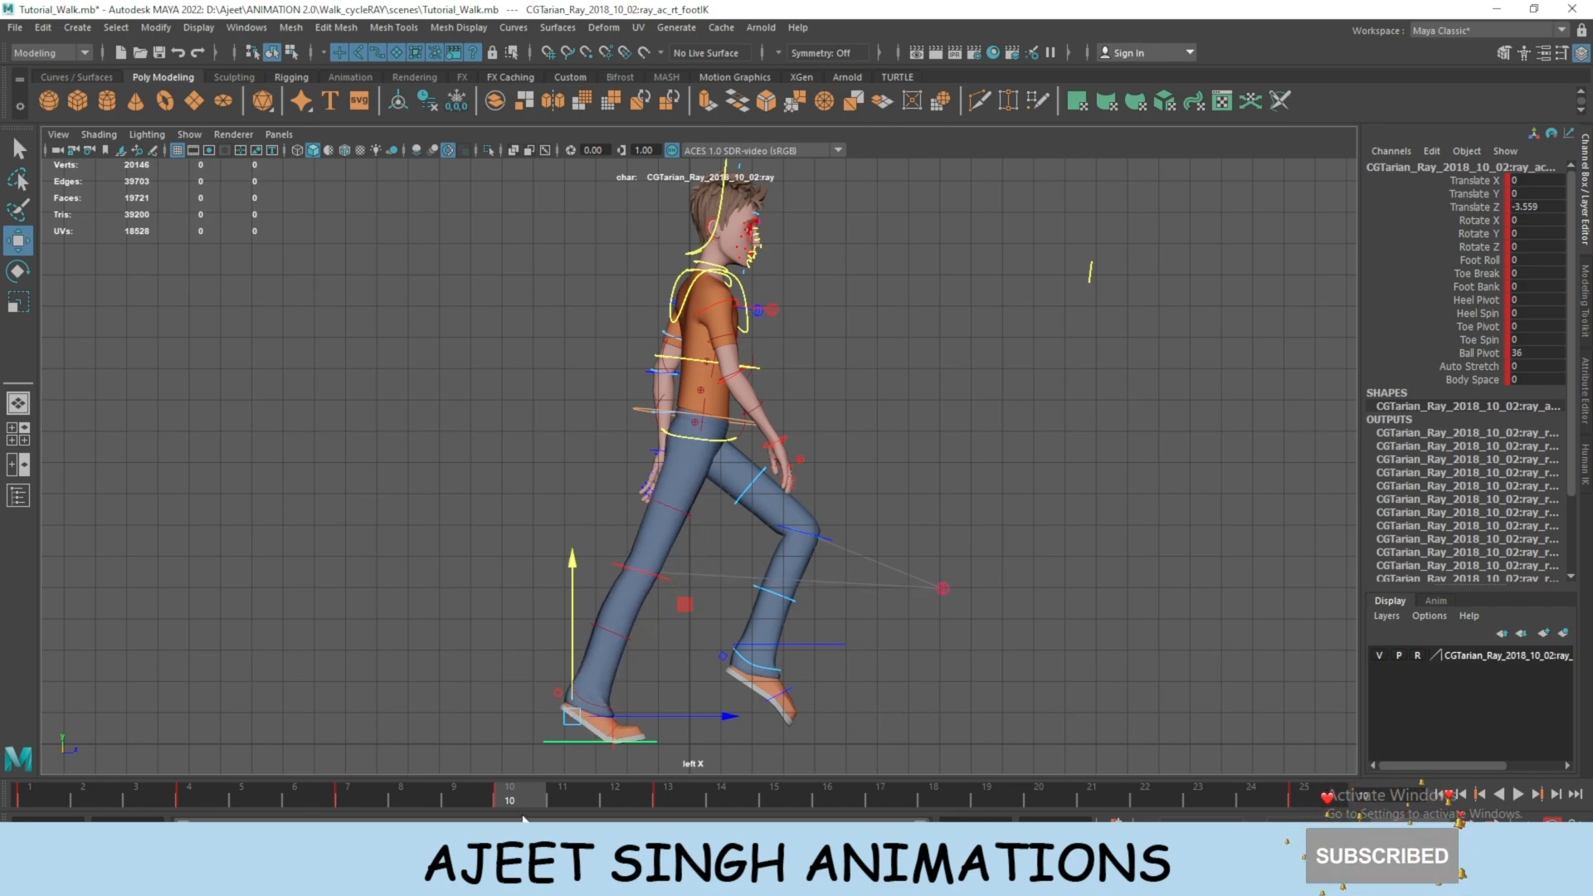
pyautogui.hotkey('alt', 'v')
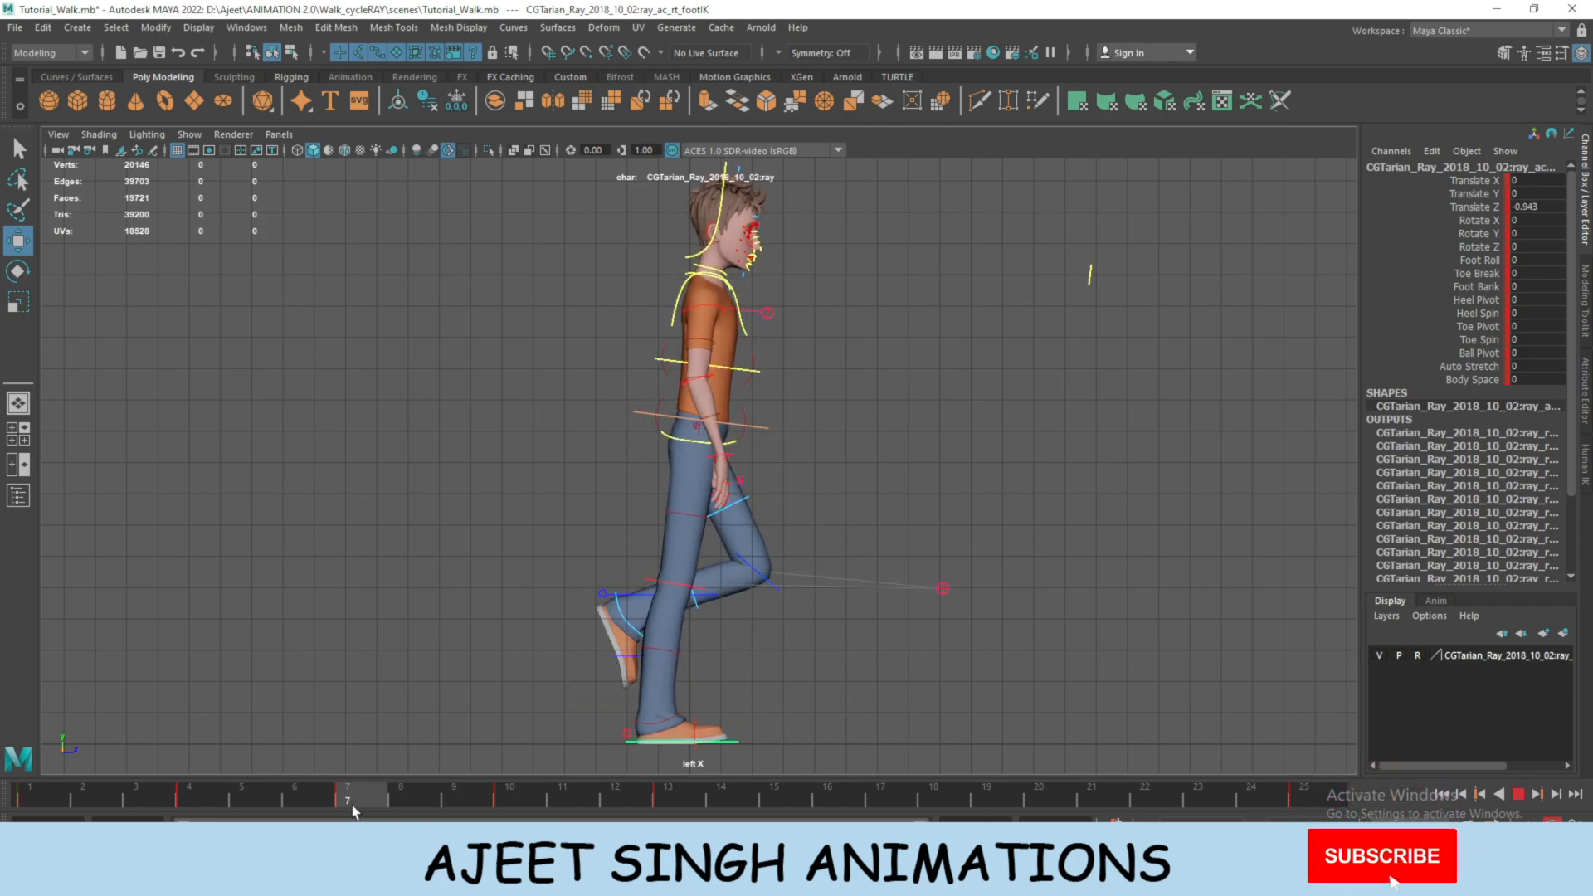
# Set the right foot's Ball Pivot to 11 on frame 8 and scrub through the neighbouring frames.
pyautogui.click(402, 805)
pyautogui.moveTo(830, 498); pyautogui.dragTo(846, 497, button='middle')
pyautogui.moveTo(390, 803); pyautogui.dragTo(479, 821)
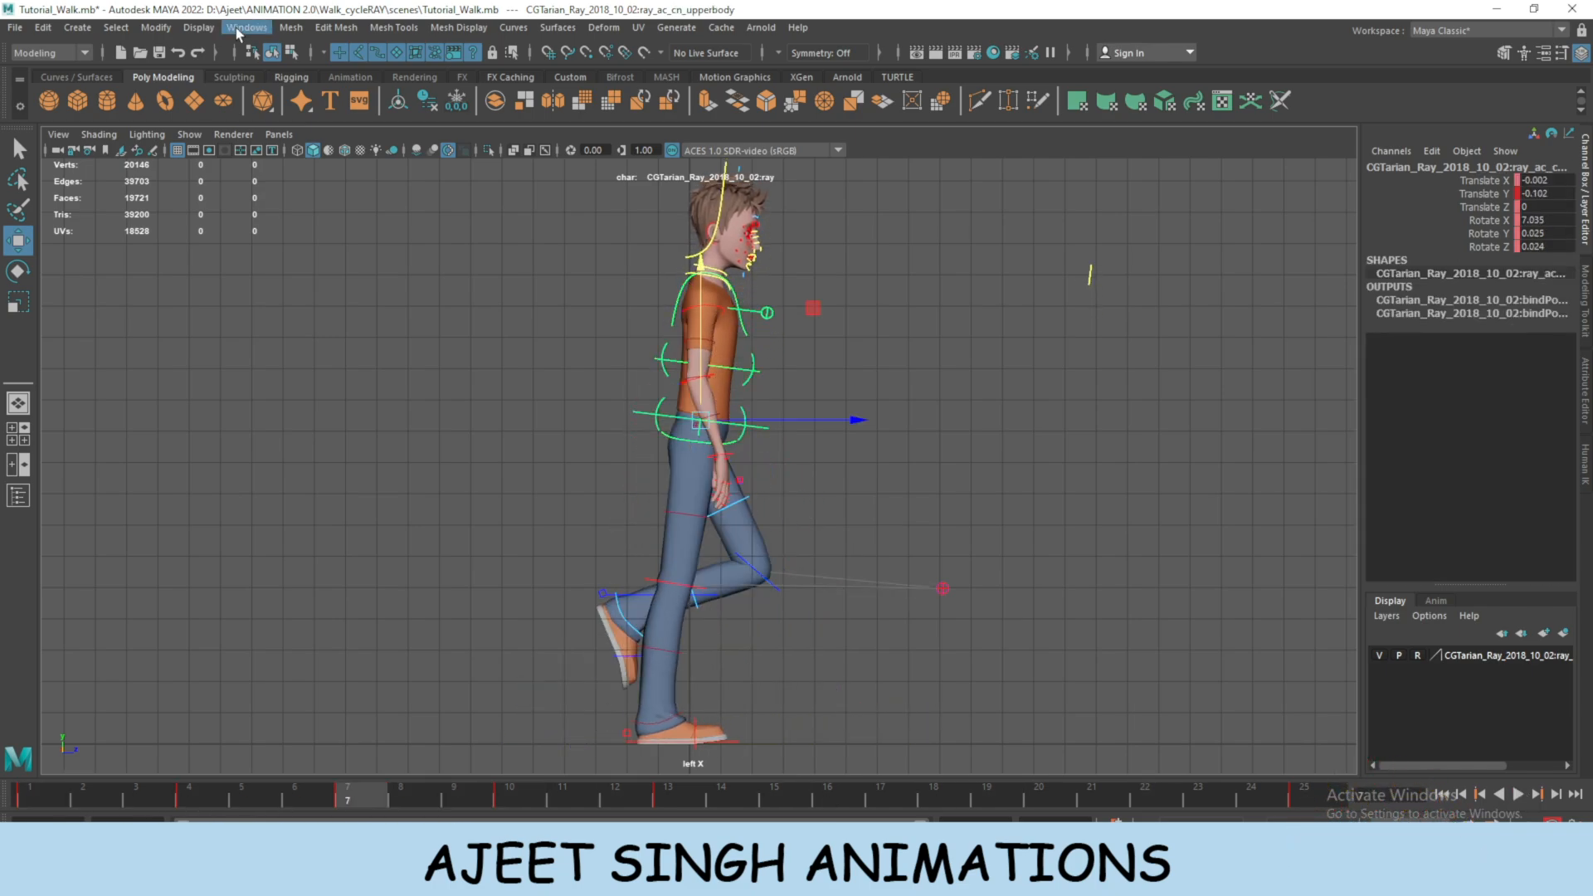
# In the Graph Editor, delete the upper body control's Translate Y key at frame 7.
pyautogui.click(245, 28)
pyautogui.moveTo(348, 120)
pyautogui.click(464, 120)
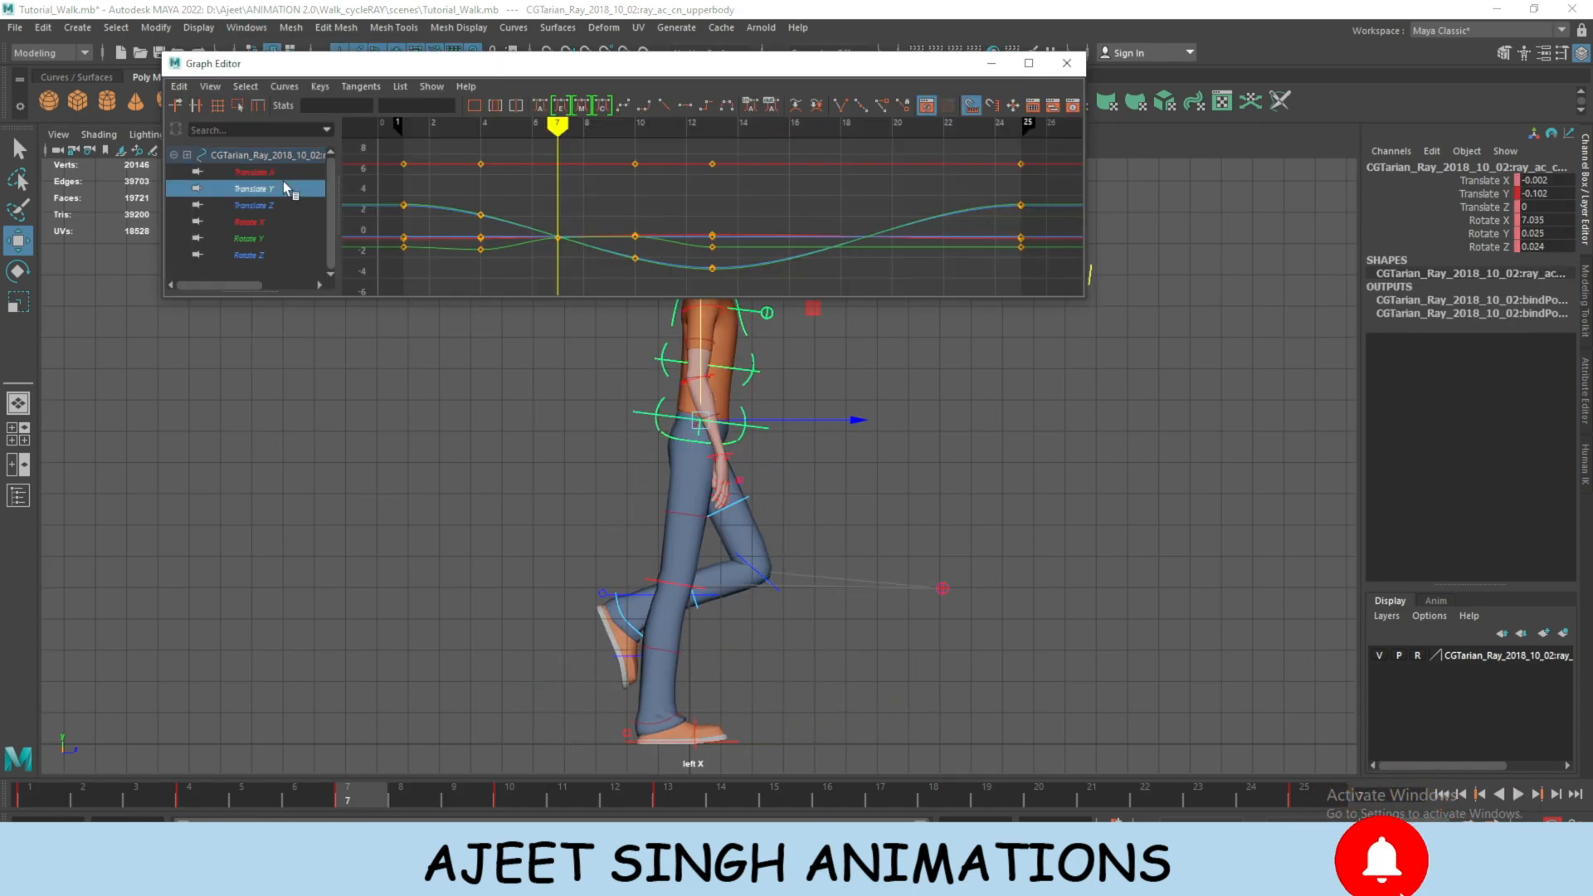
pyautogui.click(265, 188)
pyautogui.moveTo(541, 168); pyautogui.dragTo(604, 181)
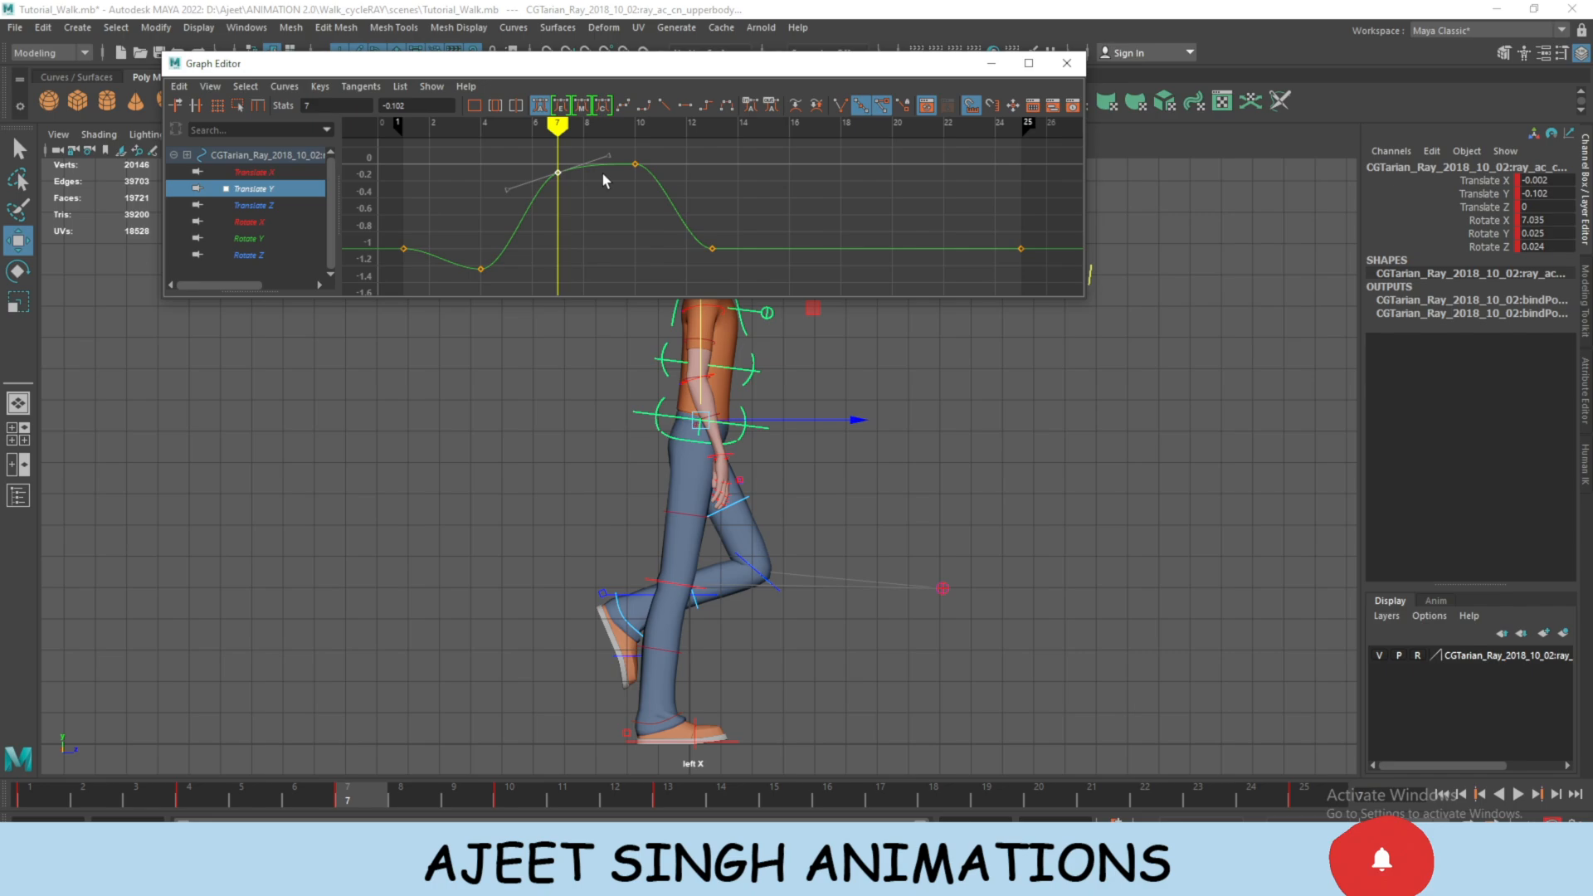
pyautogui.press('Delete')
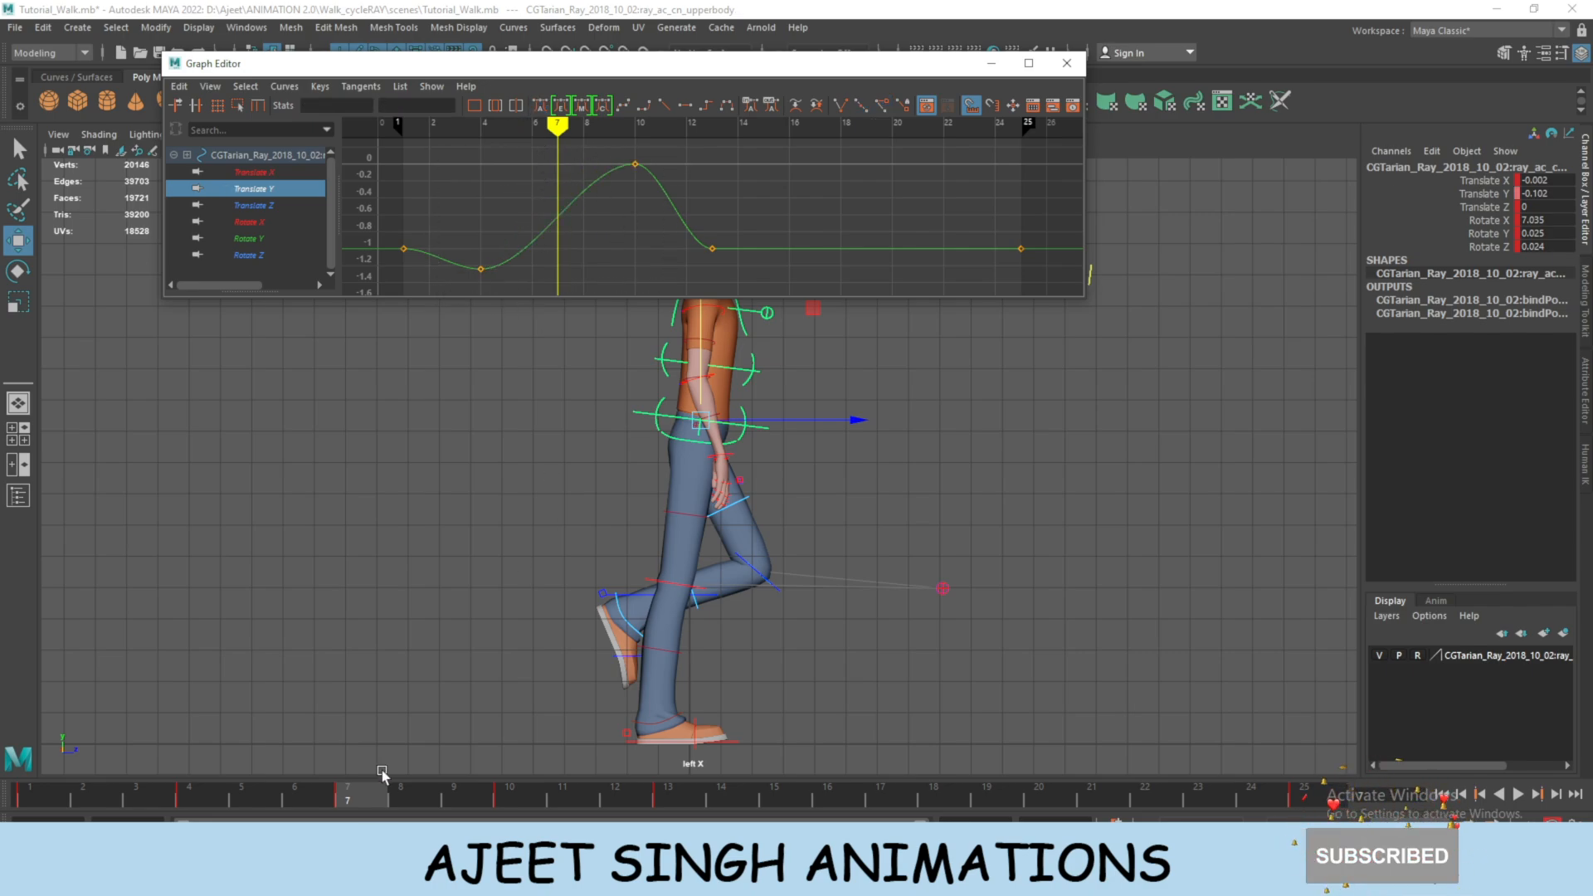
# Key the upper body control on frame 7 at its interpolated height, play back the walk, and close the Graph Editor.
pyautogui.rightClick(438, 553)
pyautogui.press('s')
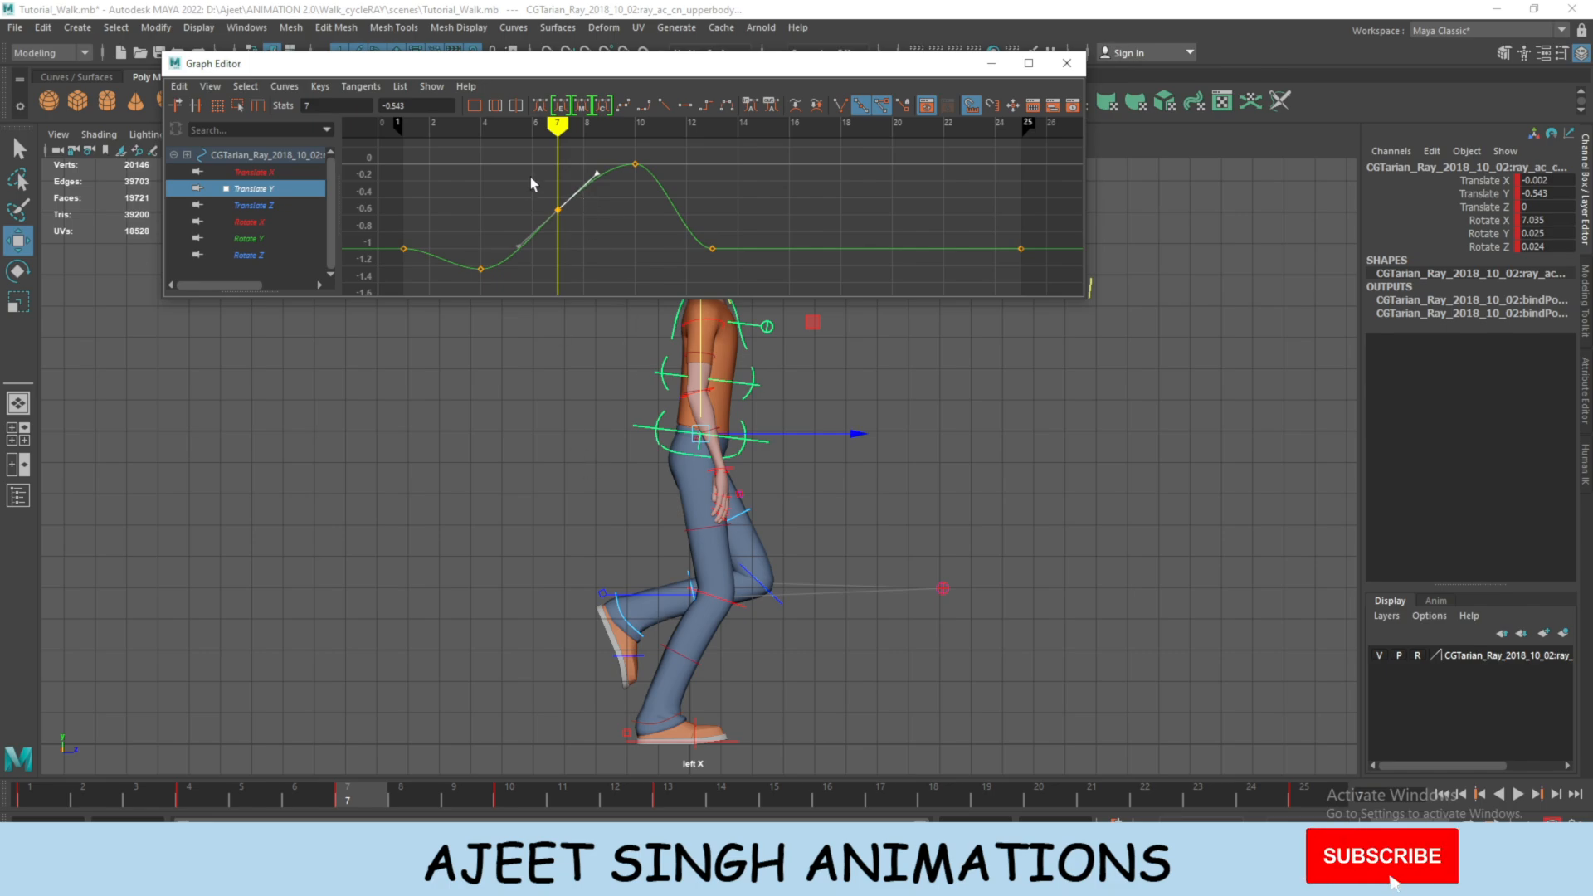
pyautogui.hotkey('alt', 'v')
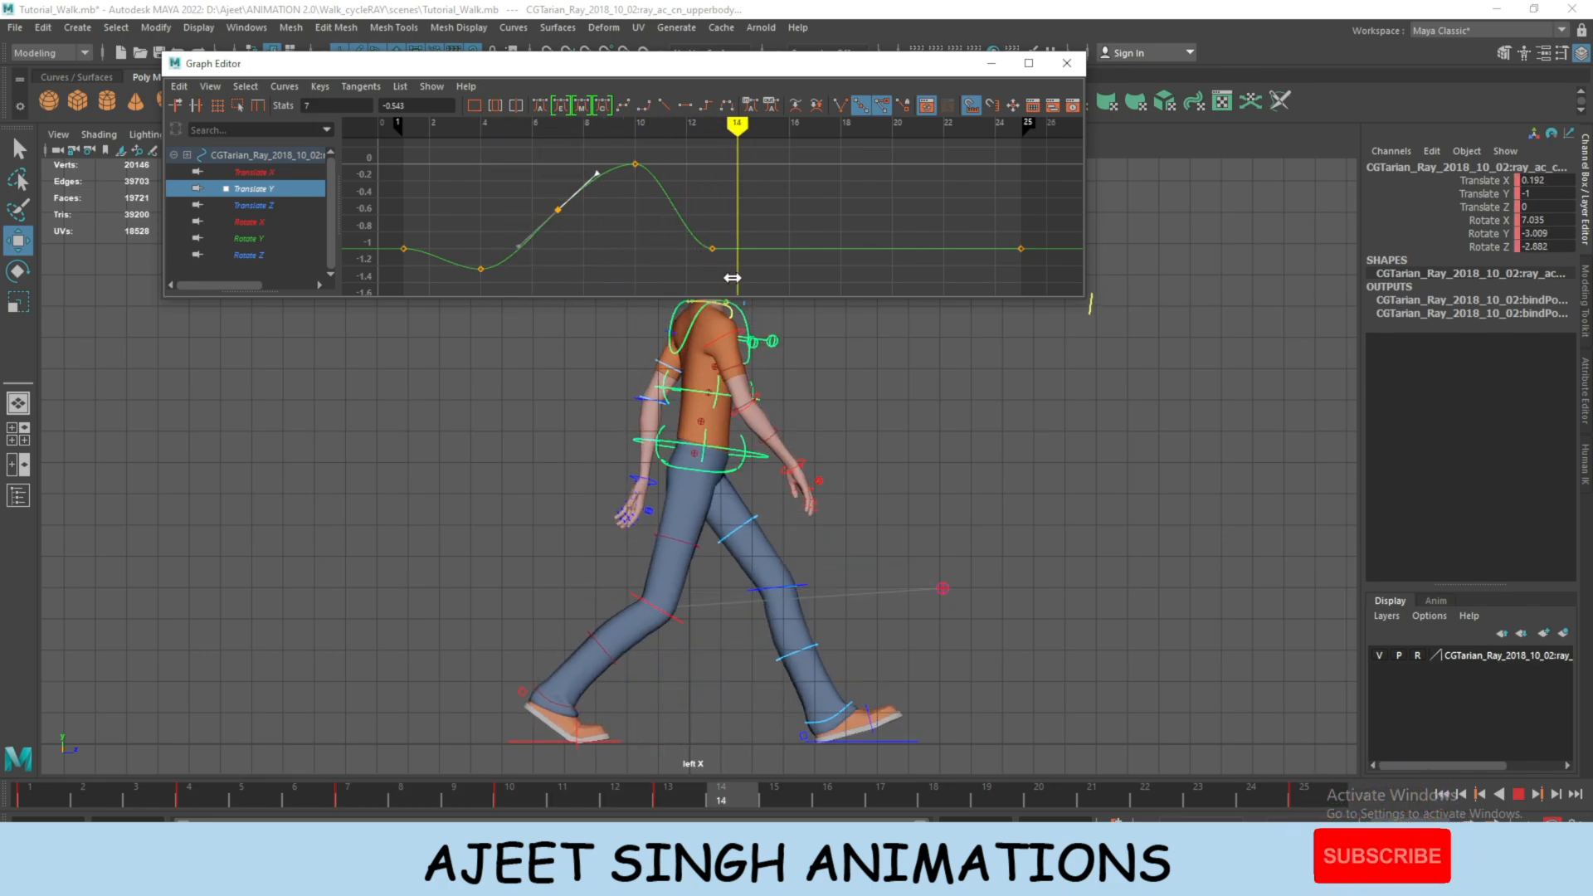
pyautogui.click(1066, 63)
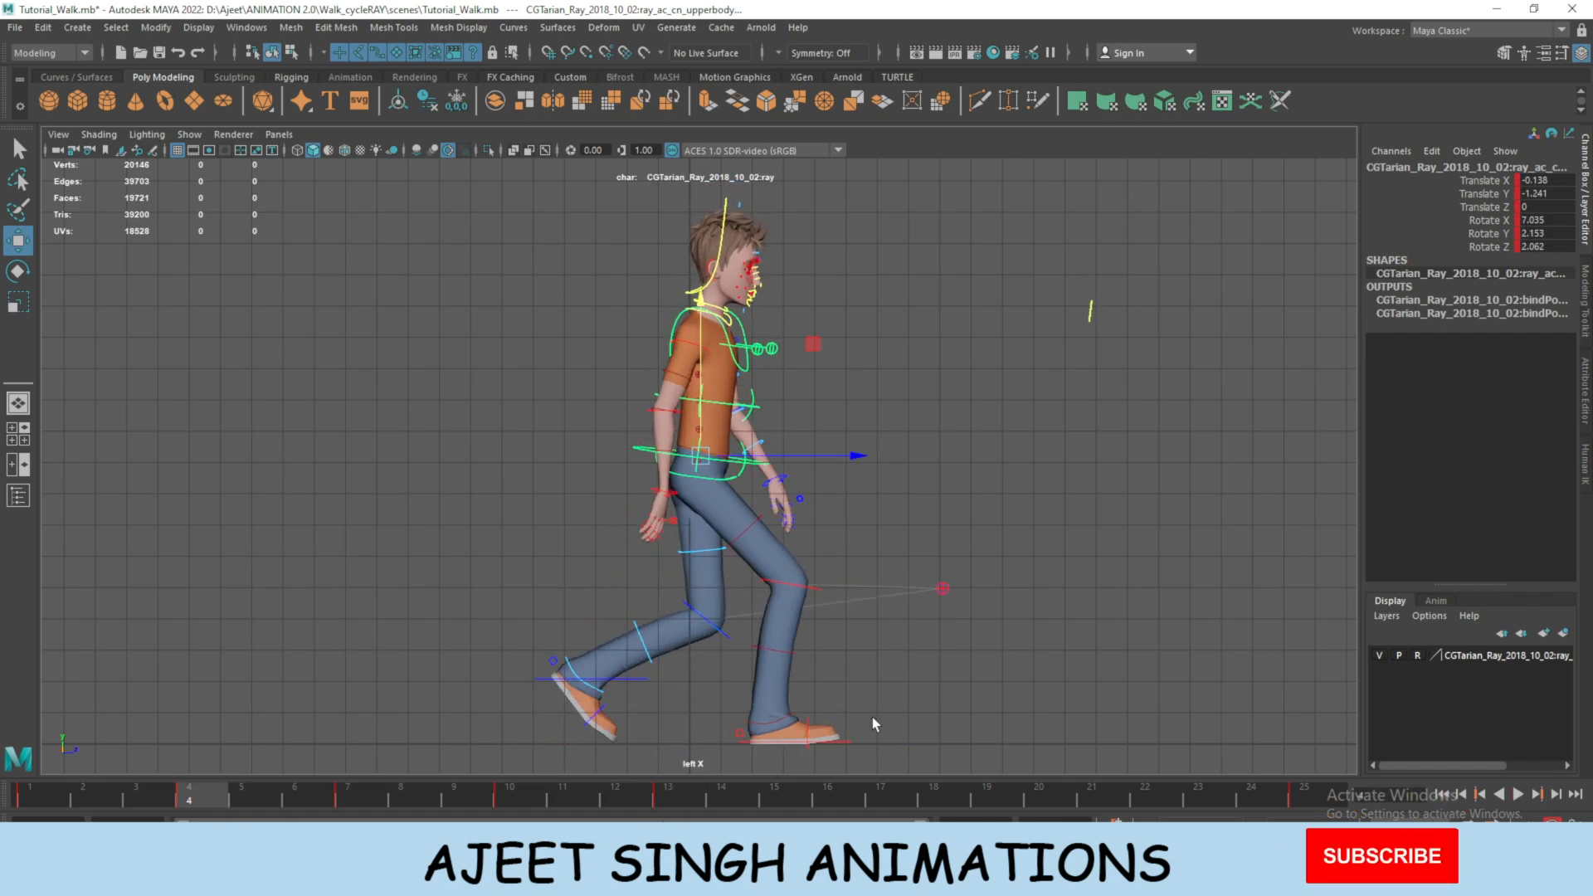
# Copy the right foot's frame 4 key and paste it onto the left foot at frame 16.
pyautogui.moveTo(873, 724); pyautogui.dragTo(834, 762)
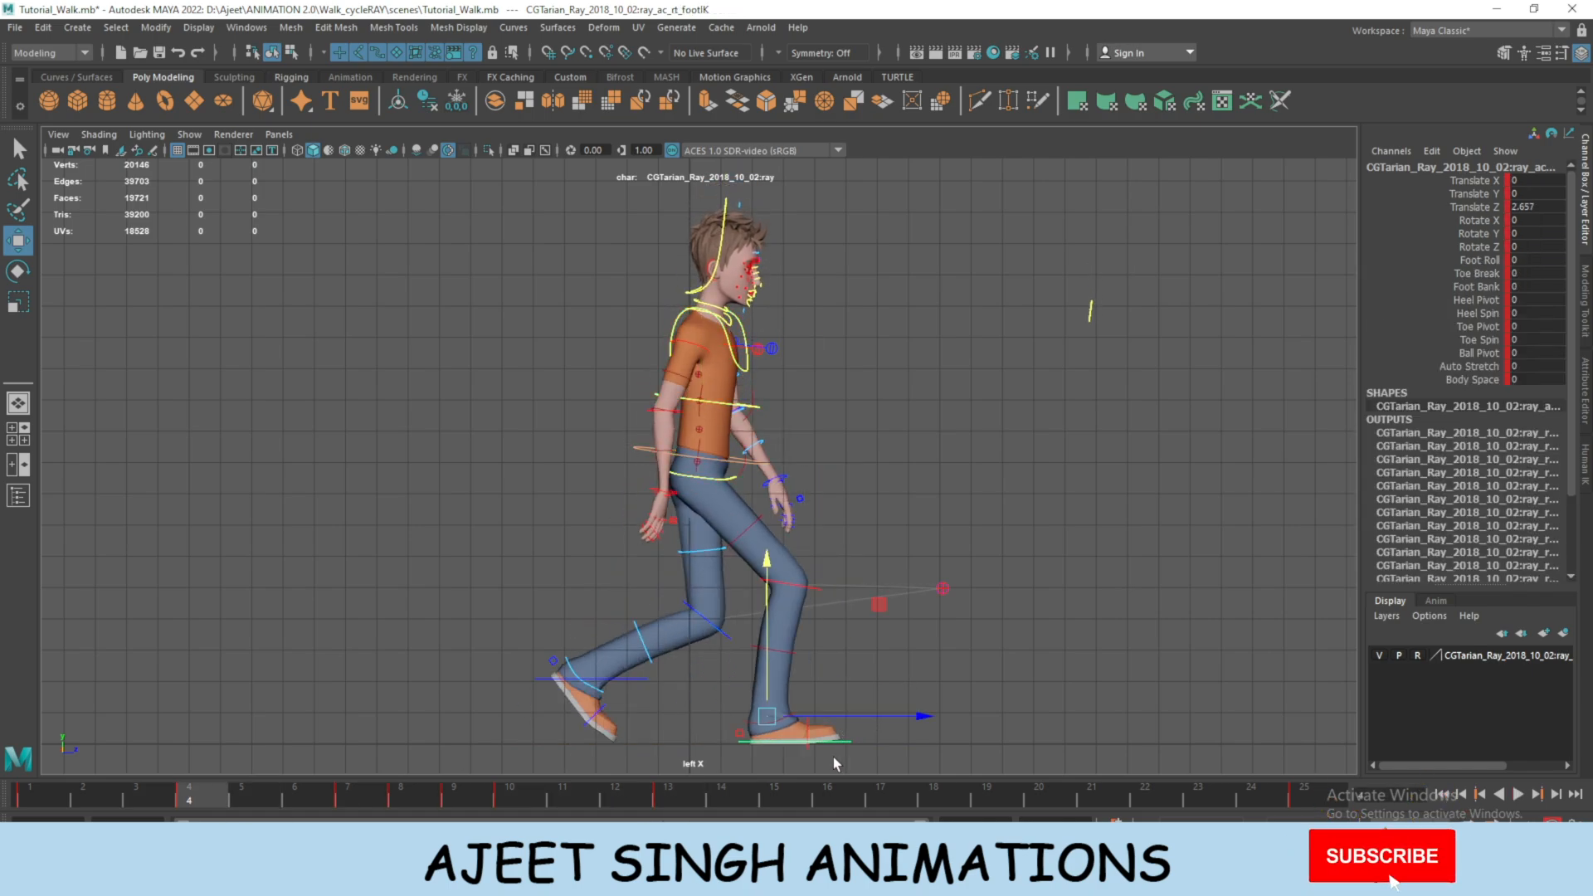
pyautogui.rightClick(209, 802)
pyautogui.click(292, 498)
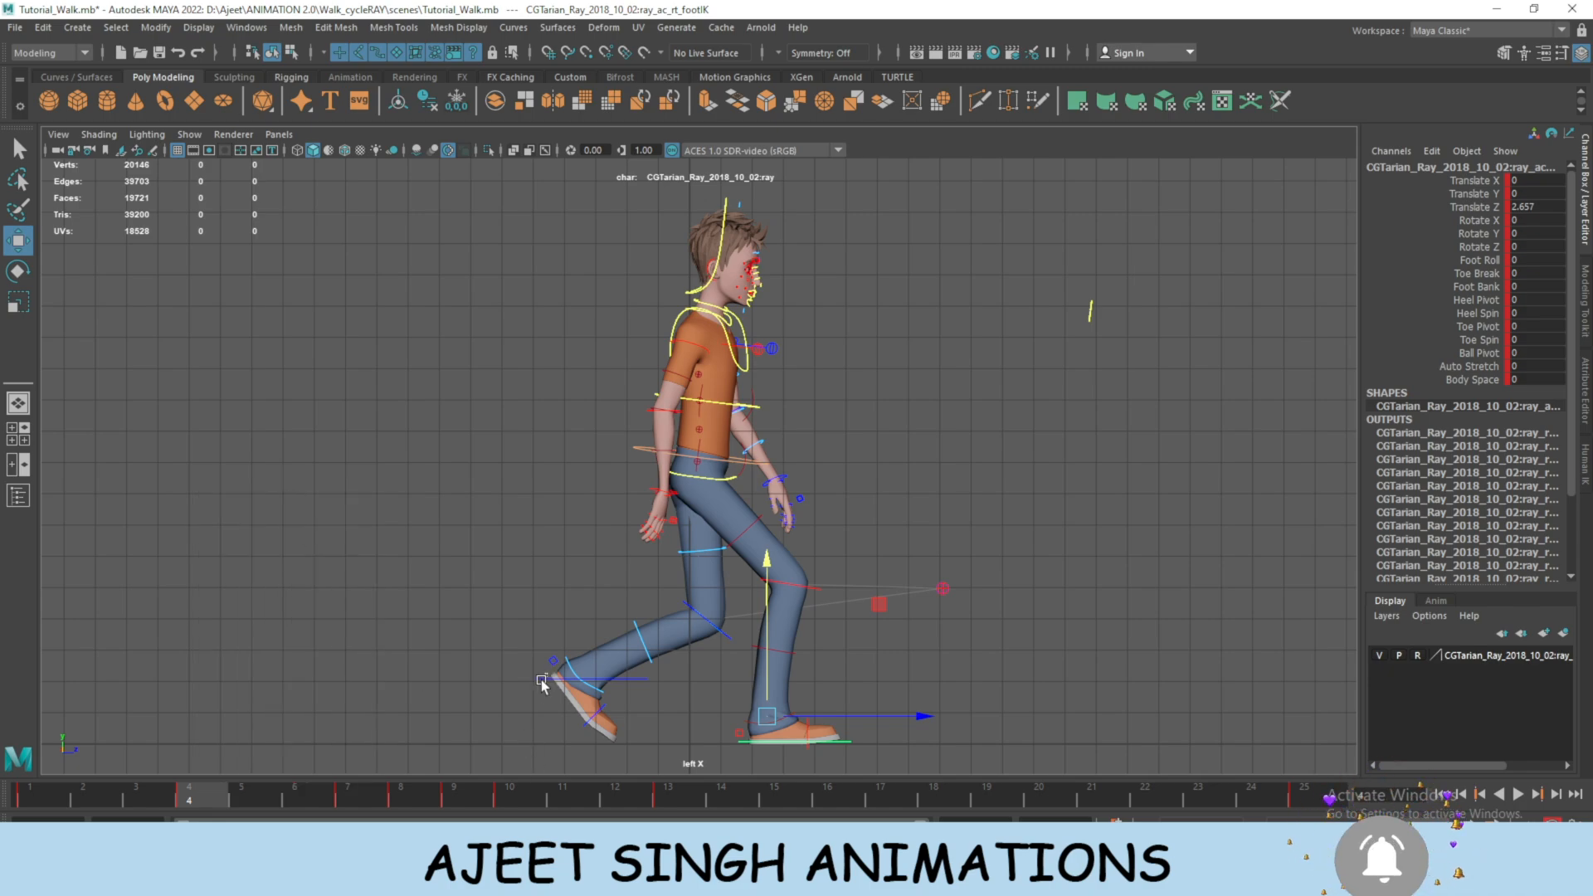
pyautogui.click(832, 793)
pyautogui.rightClick(819, 792)
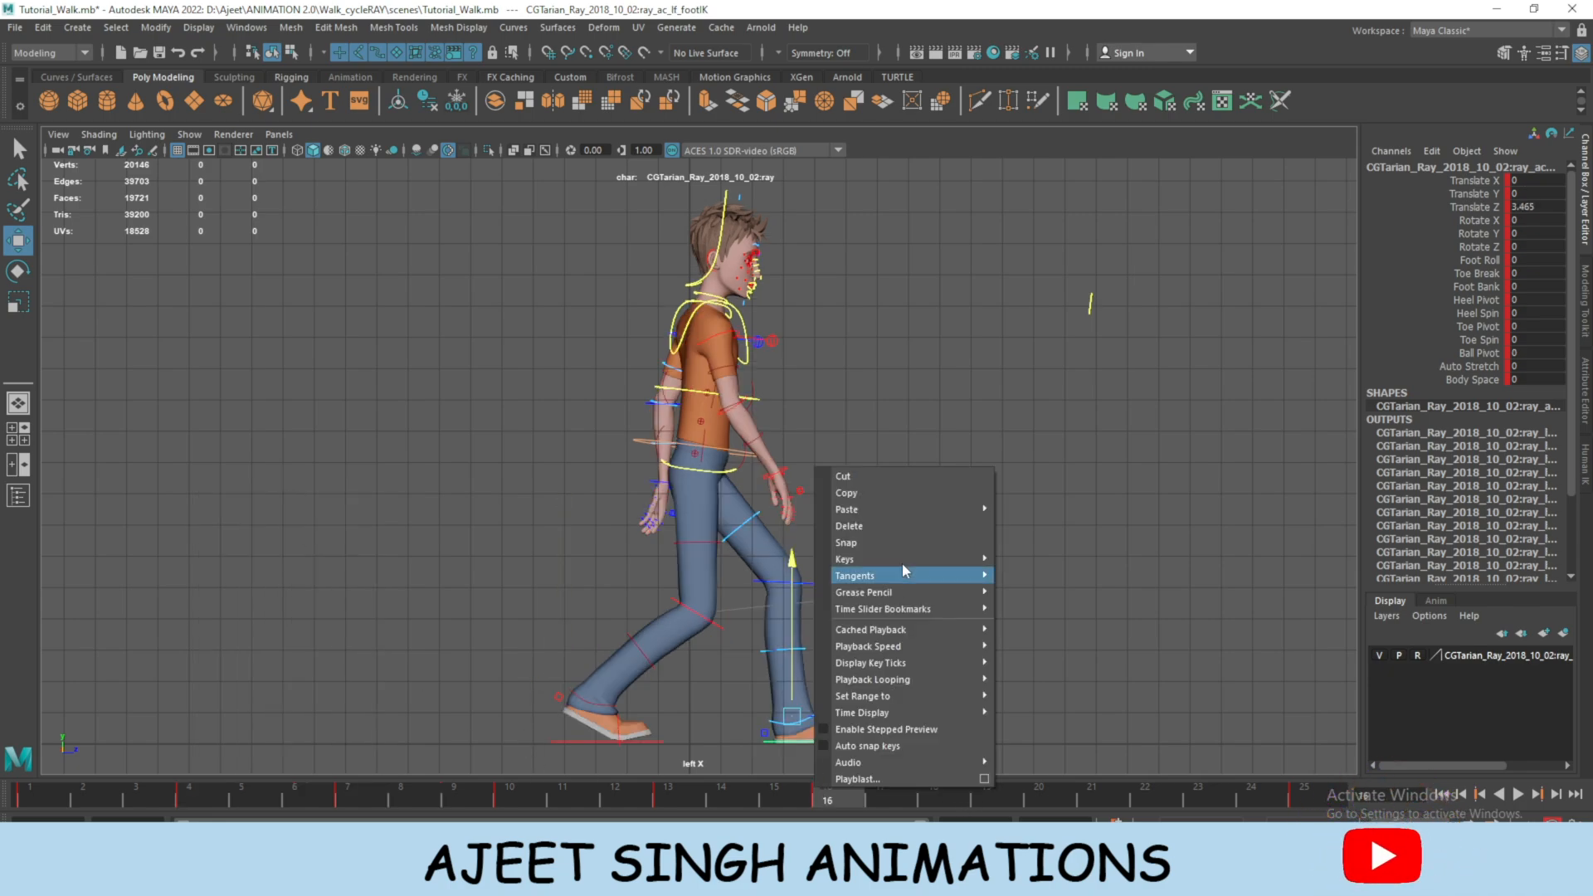
pyautogui.moveTo(921, 510)
pyautogui.click(1025, 511)
# Try to copy the right foot's frame 7 key onto the left foot at frame 19.
pyautogui.click(357, 795)
pyautogui.press('Right')
pyautogui.rightClick(347, 797)
pyautogui.click(430, 497)
pyautogui.click(614, 595)
pyautogui.moveTo(846, 798); pyautogui.dragTo(1008, 807)
pyautogui.rightClick(1009, 808)
pyautogui.moveTo(1134, 528)
pyautogui.click(1214, 528)
# Try to transfer the left foot's frame 7 key to the right foot at frame 19, and play back the walk.
pyautogui.moveTo(635, 796); pyautogui.dragTo(361, 798)
pyautogui.rightClick(350, 802)
pyautogui.click(431, 497)
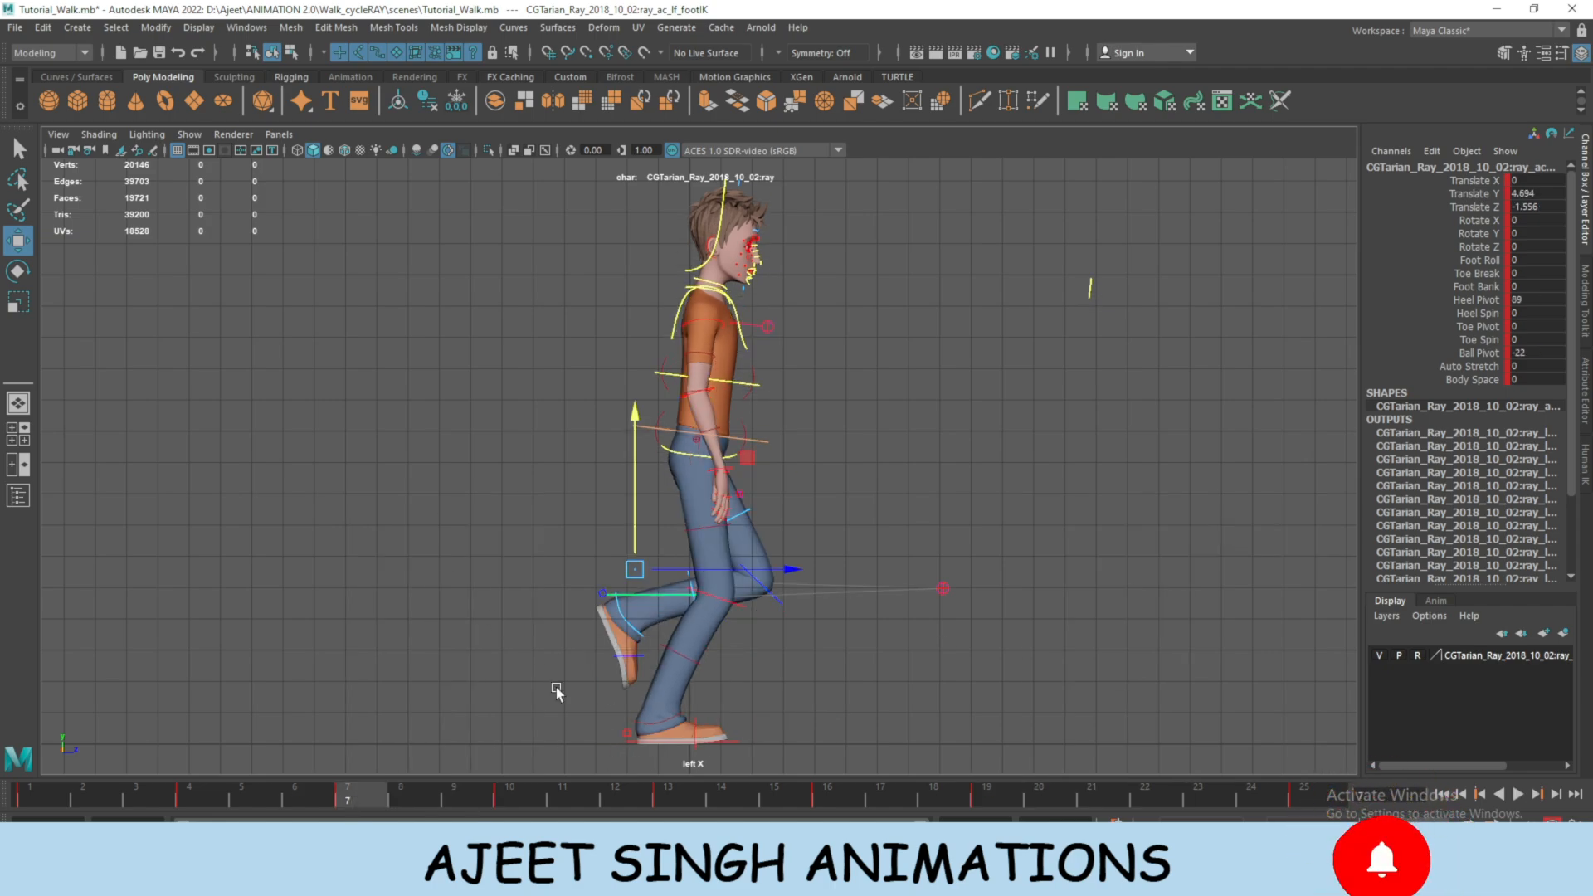
pyautogui.click(625, 741)
pyautogui.moveTo(880, 800); pyautogui.dragTo(996, 806)
pyautogui.hotkey('alt', 'v')
# Copy the left foot's frame 4 key and paste it onto the right foot at frame 16.
pyautogui.click(204, 797)
pyautogui.click(610, 679)
pyautogui.rightClick(204, 798)
pyautogui.click(286, 497)
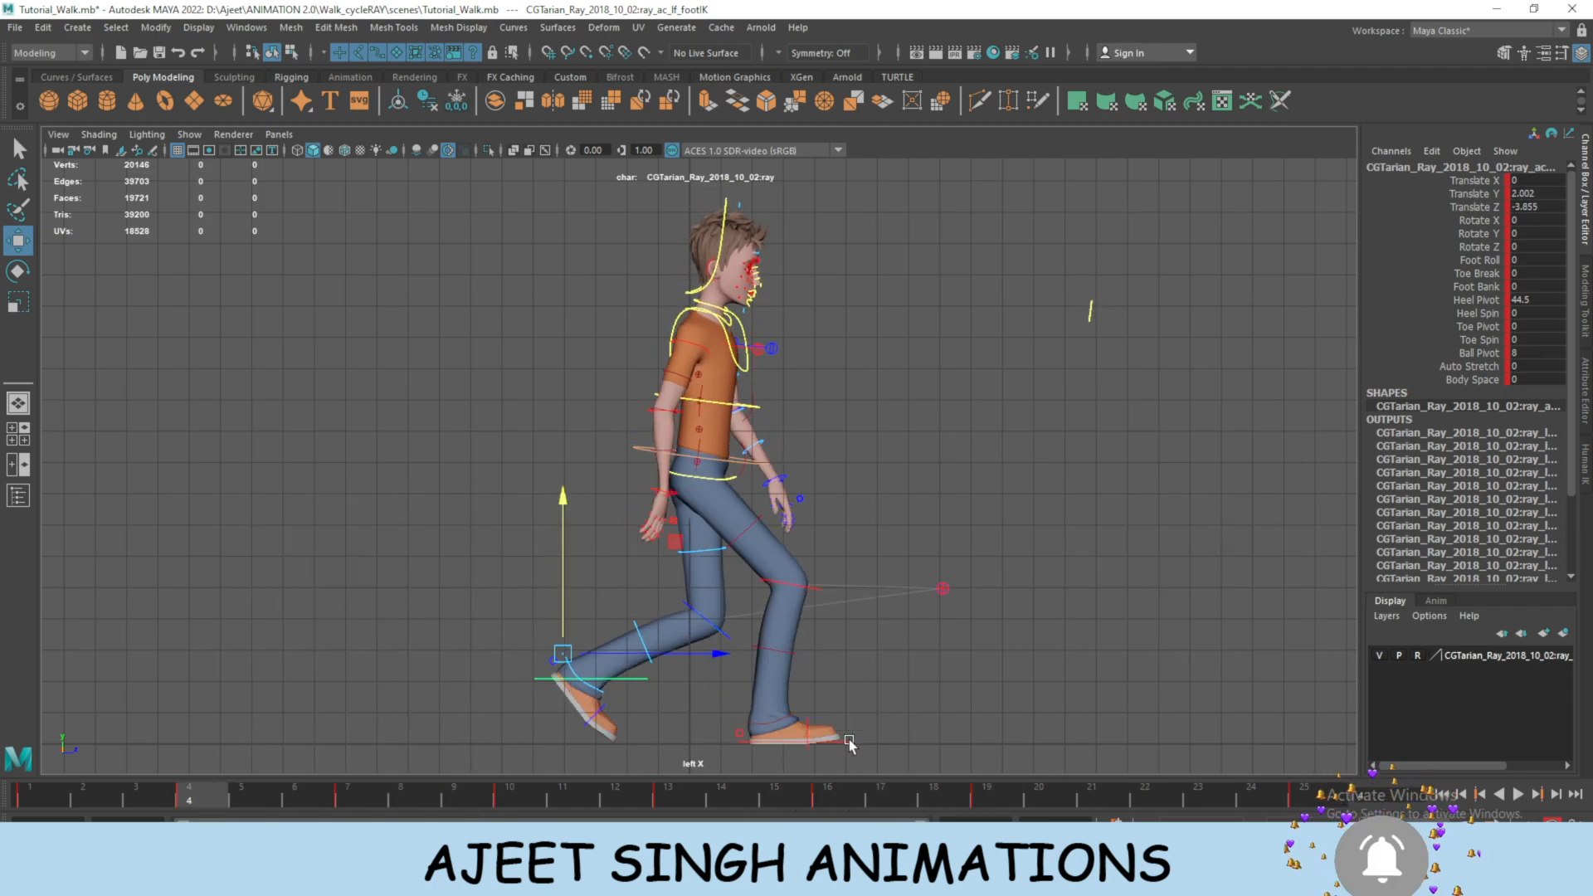
pyautogui.click(846, 741)
pyautogui.click(829, 794)
pyautogui.rightClick(820, 794)
pyautogui.click(1025, 512)
# Paste the right foot's frame 7 key onto the left foot at frame 19.
pyautogui.click(810, 740)
pyautogui.click(340, 805)
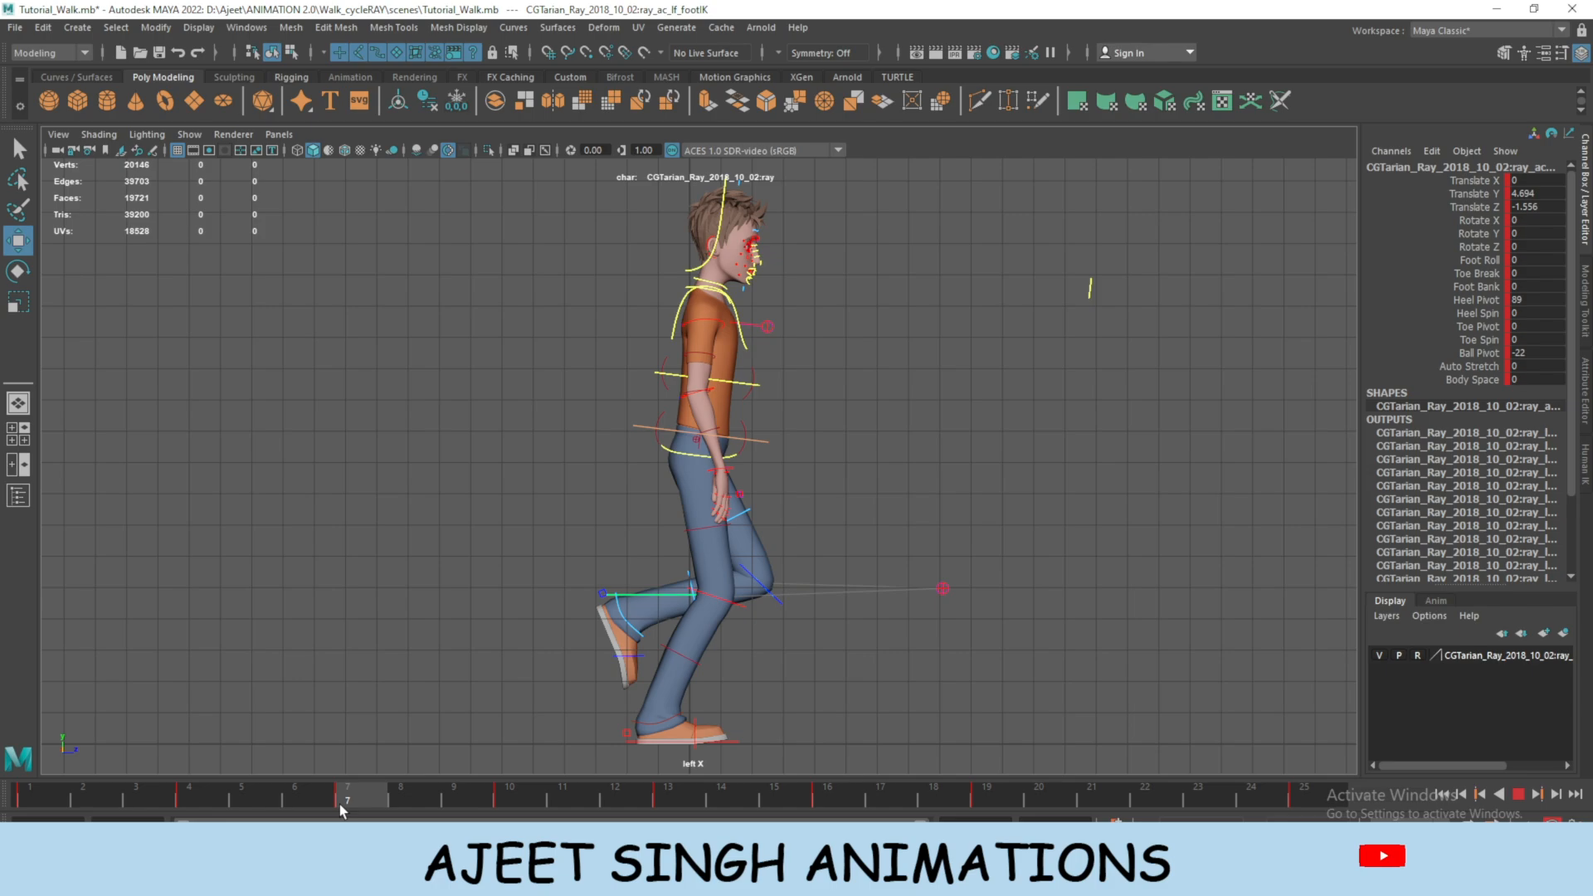
pyautogui.moveTo(378, 805); pyautogui.dragTo(999, 798)
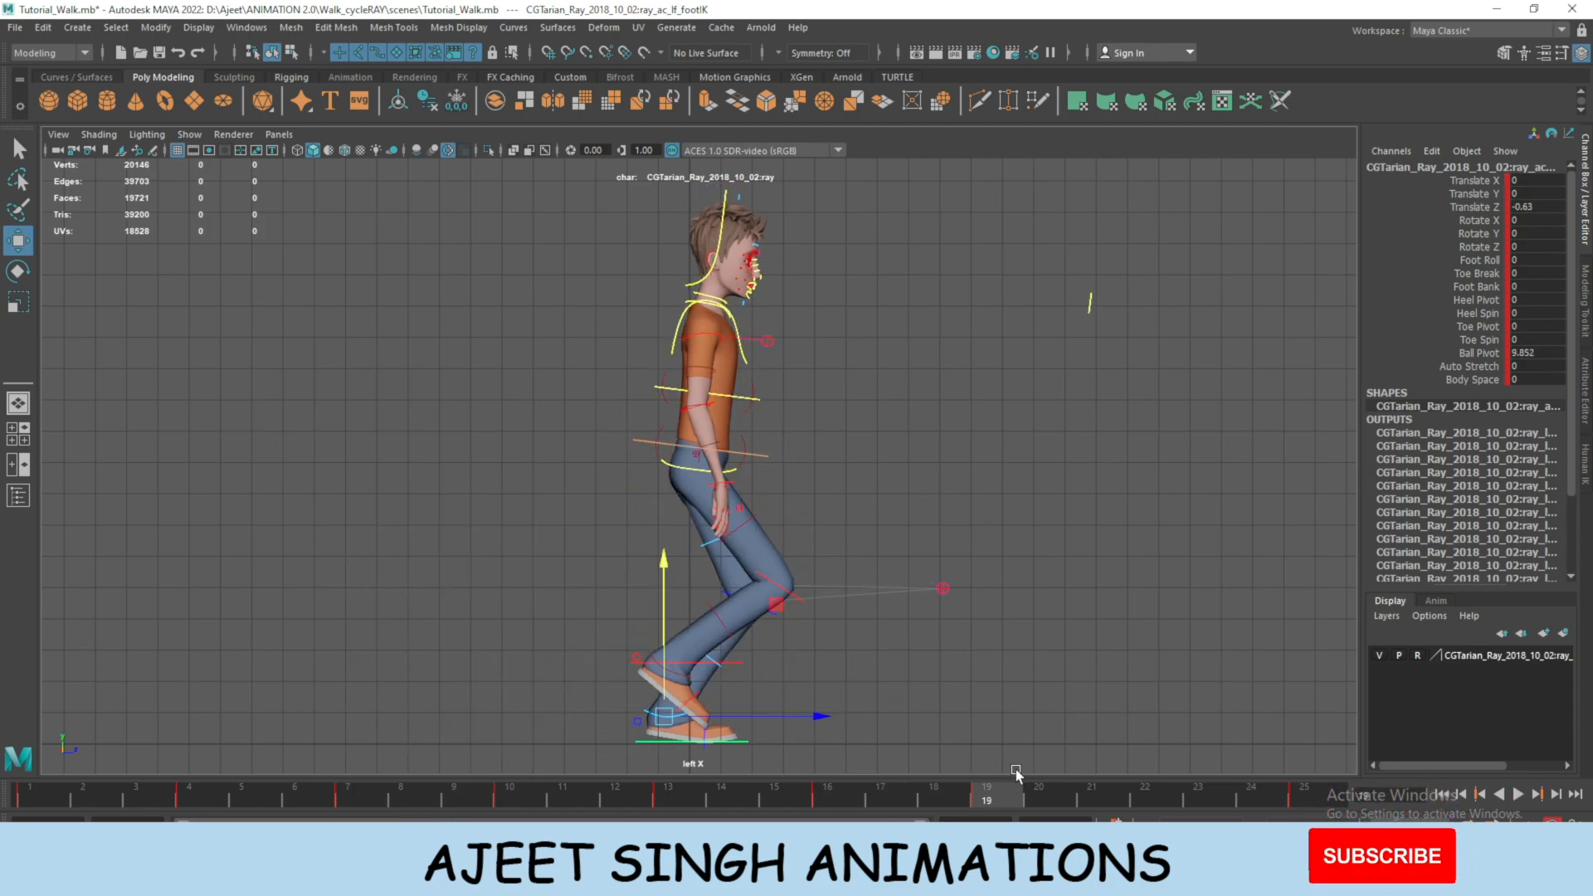
pyautogui.rightClick(999, 798)
pyautogui.click(1033, 501)
pyautogui.rightClick(999, 798)
# Copy the left foot's frame 7 key, paste it onto the right foot at frame 19, and compare the two frames.
pyautogui.click(357, 800)
pyautogui.rightClick(356, 800)
pyautogui.click(394, 508)
pyautogui.click(736, 743)
pyautogui.click(987, 798)
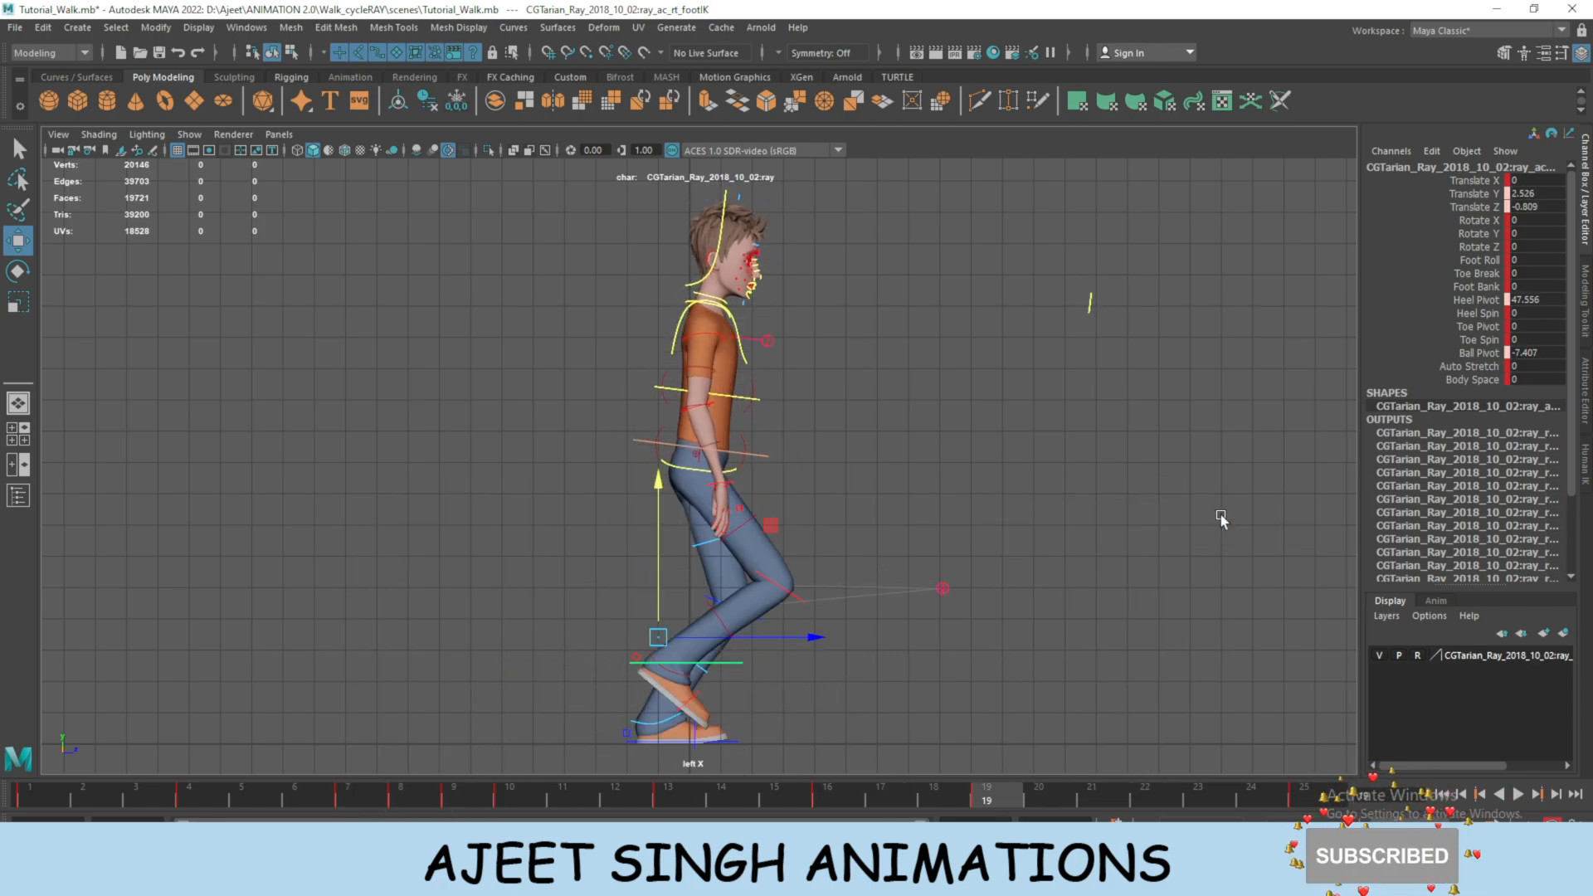
pyautogui.click(347, 798)
pyautogui.click(989, 797)
# Copy the right foot's frame 10 key and paste it onto the left foot at frame 22.
pyautogui.click(465, 802)
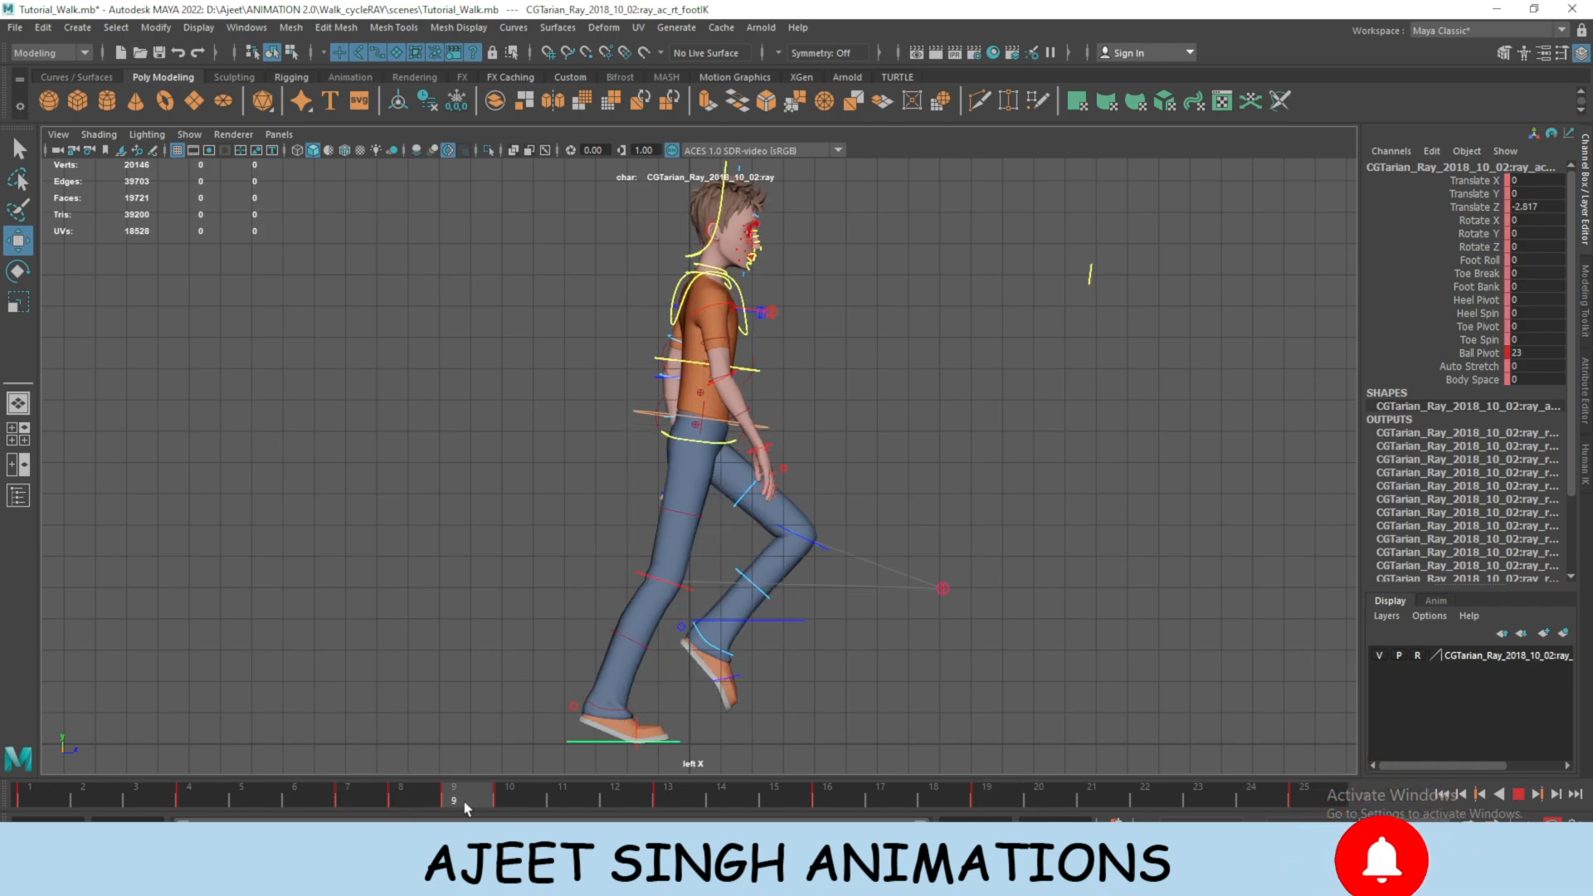
pyautogui.click(514, 796)
pyautogui.rightClick(515, 796)
pyautogui.click(653, 504)
pyautogui.click(831, 645)
pyautogui.click(1002, 805)
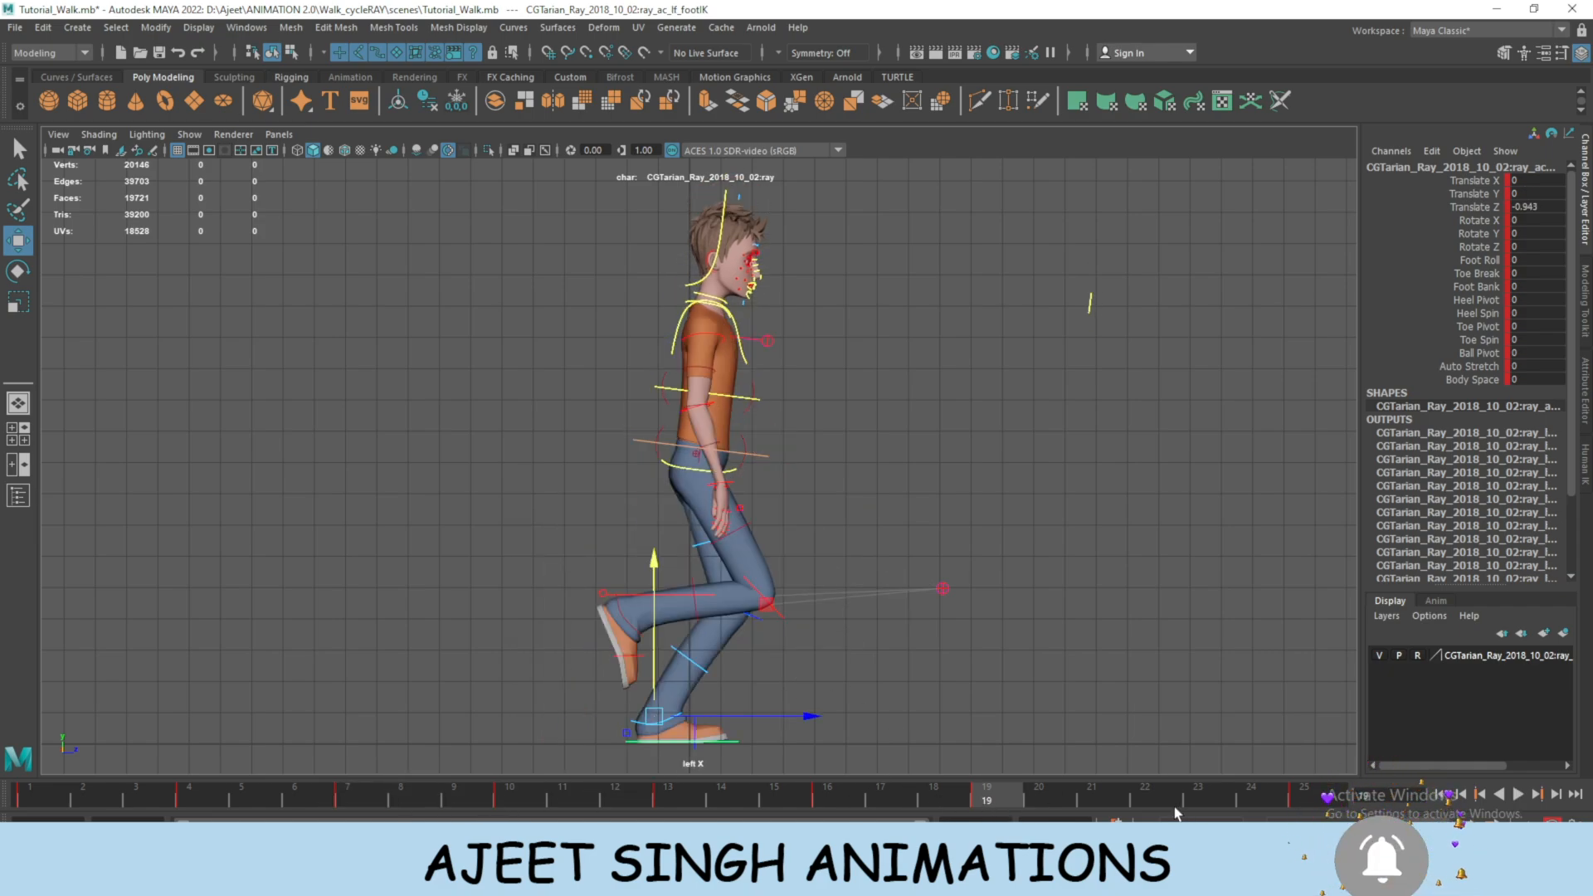
pyautogui.click(1168, 804)
pyautogui.rightClick(1168, 803)
pyautogui.click(1203, 787)
# Carry the left foot's frame 10 key over to the right foot at frame 22, comparing the two frames.
pyautogui.click(901, 387)
pyautogui.press('q')
pyautogui.click(509, 795)
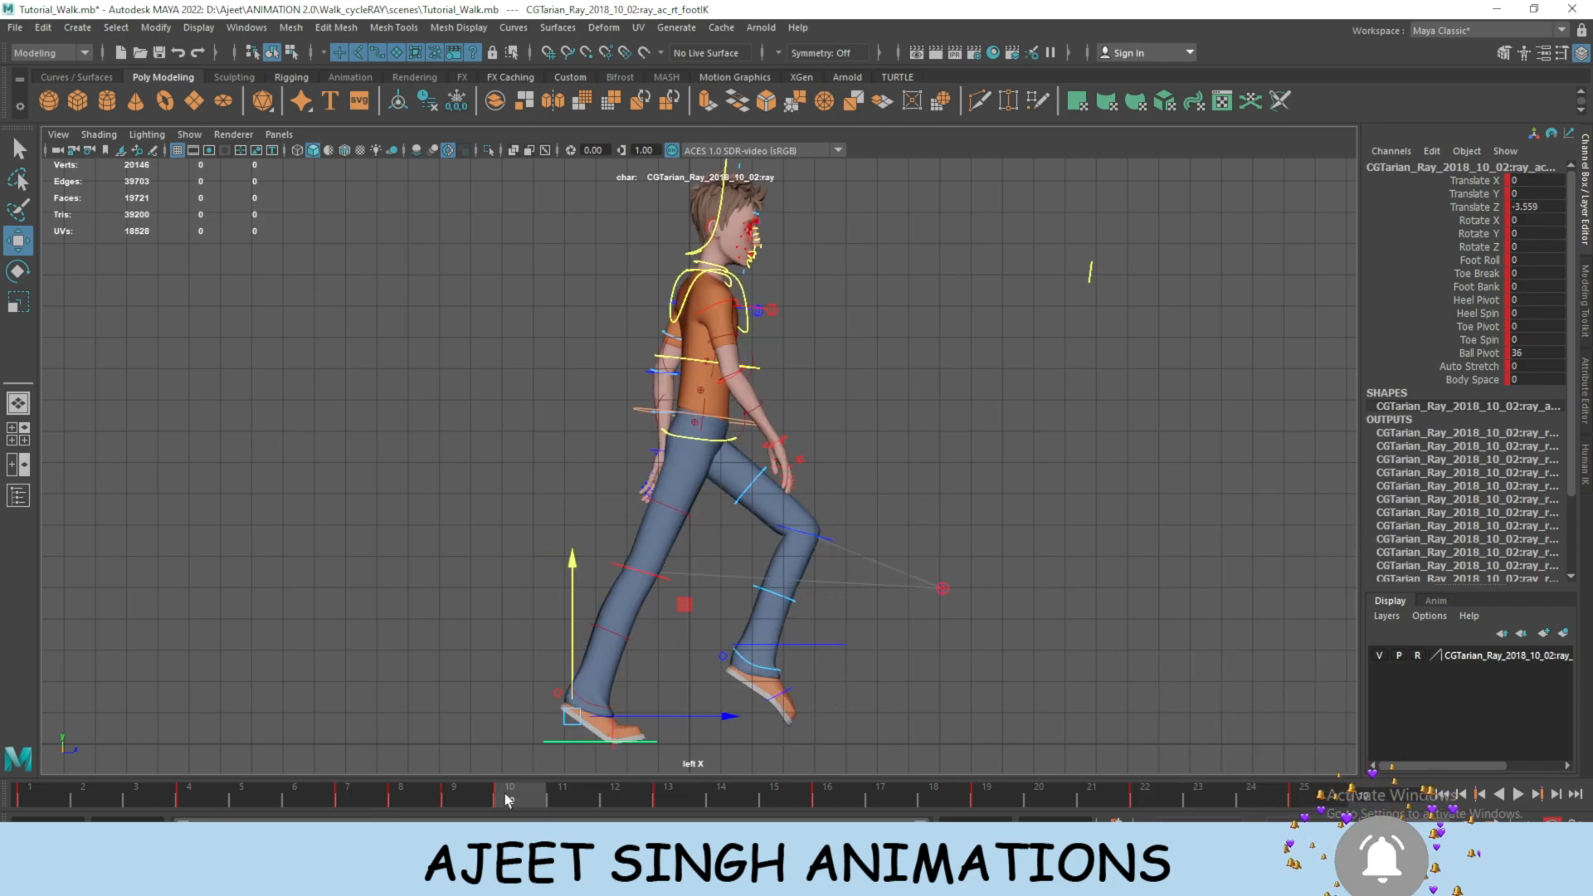
pyautogui.click(1150, 799)
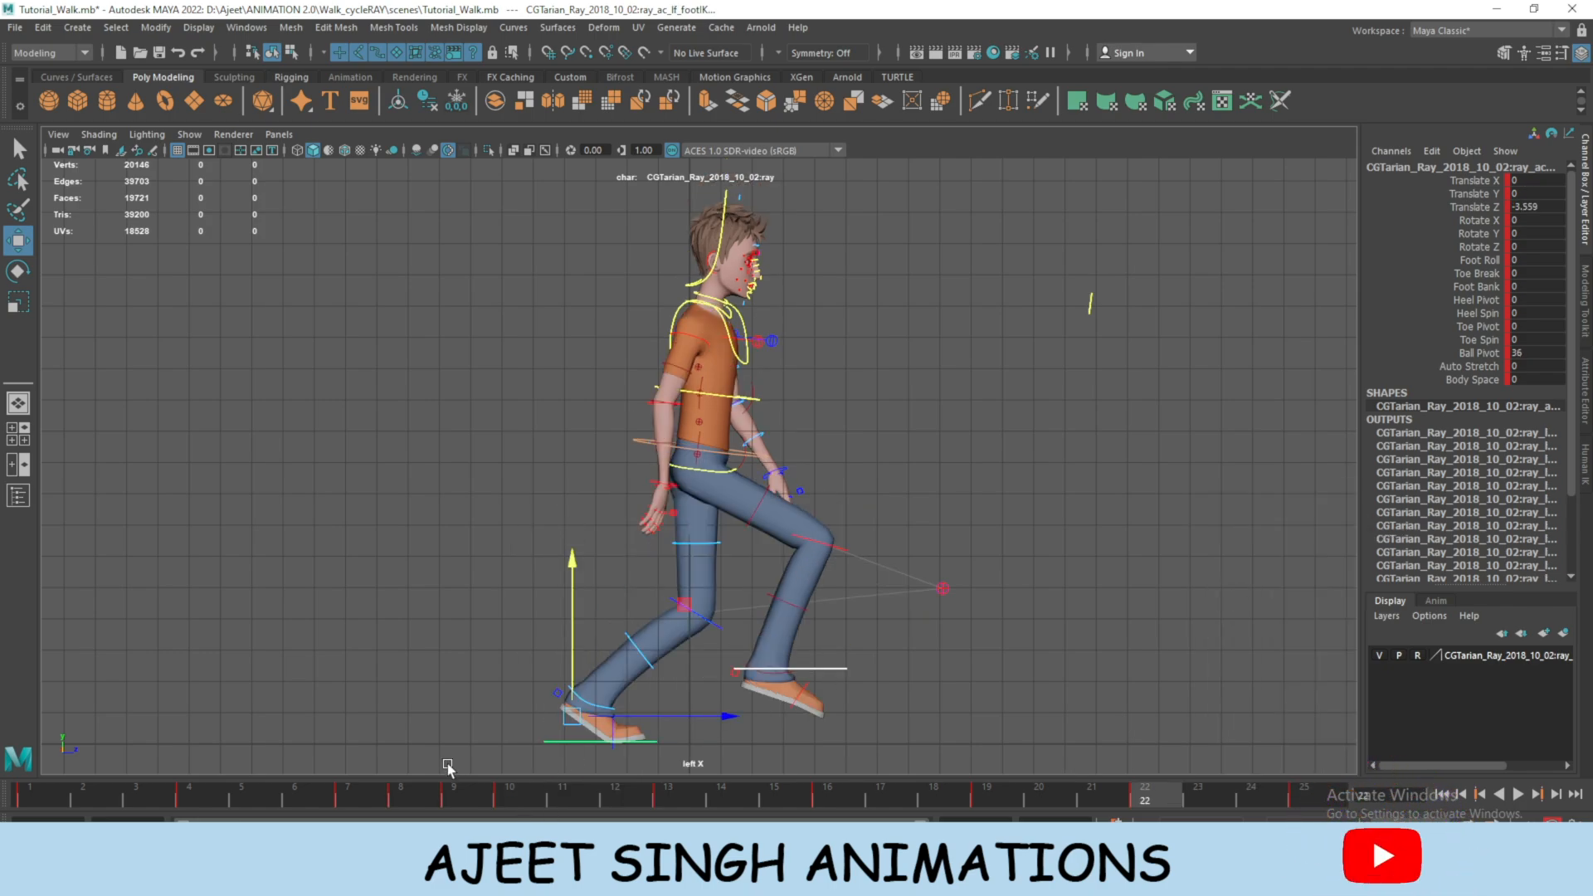
pyautogui.click(514, 793)
pyautogui.click(1147, 795)
pyautogui.click(489, 794)
pyautogui.click(513, 796)
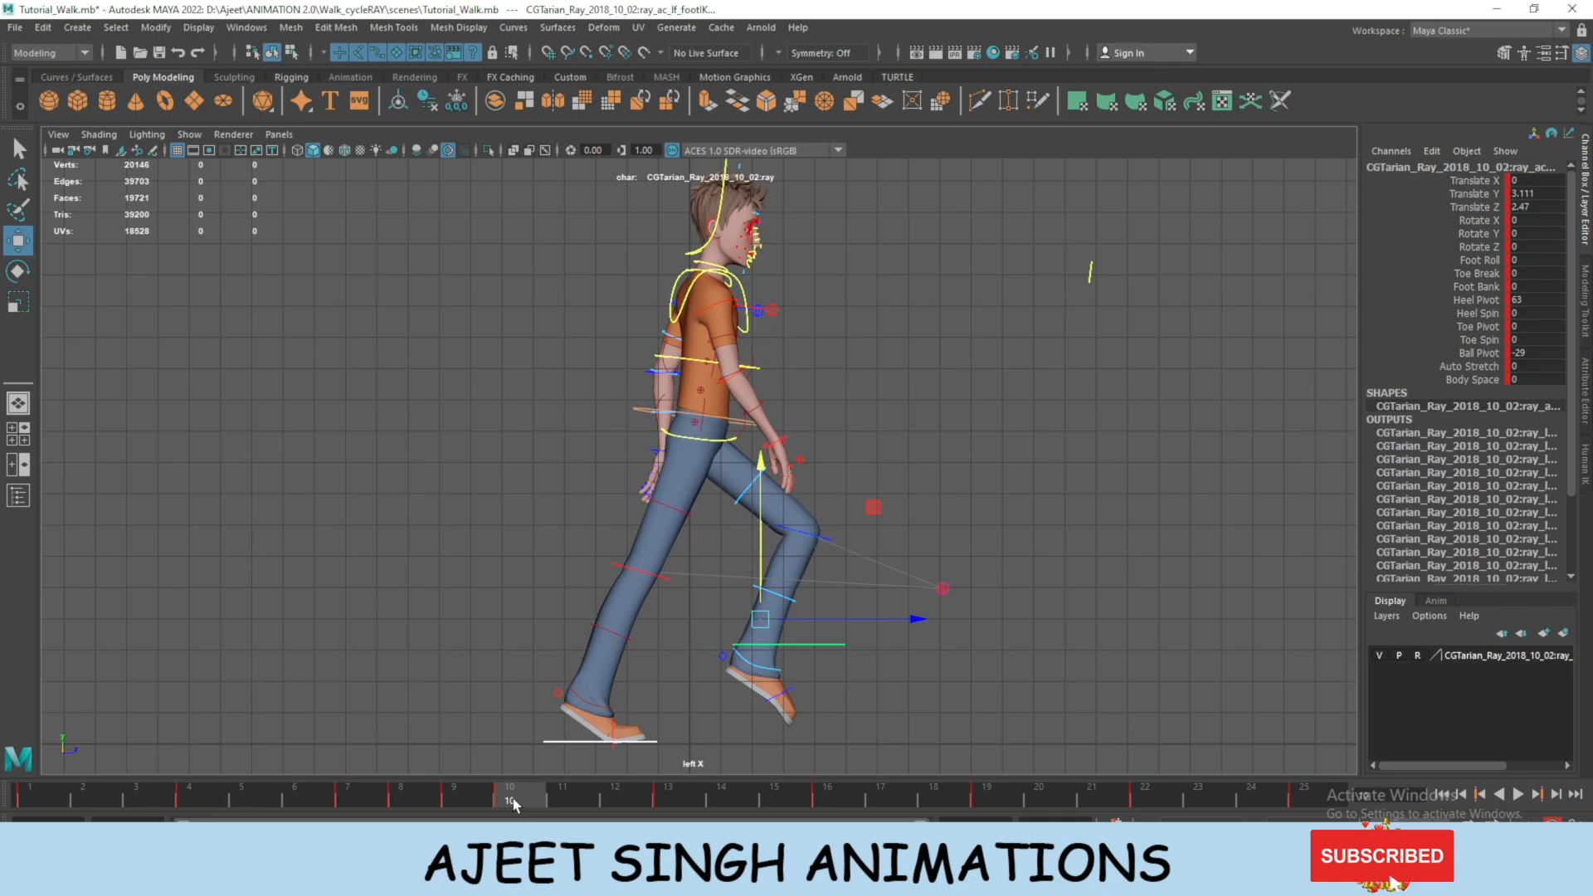
# Copy the right foot's frame 8 key and paste it onto the left foot at frame 20.
pyautogui.click(415, 796)
pyautogui.click(762, 721)
pyautogui.click(697, 740)
pyautogui.rightClick(416, 794)
pyautogui.click(537, 494)
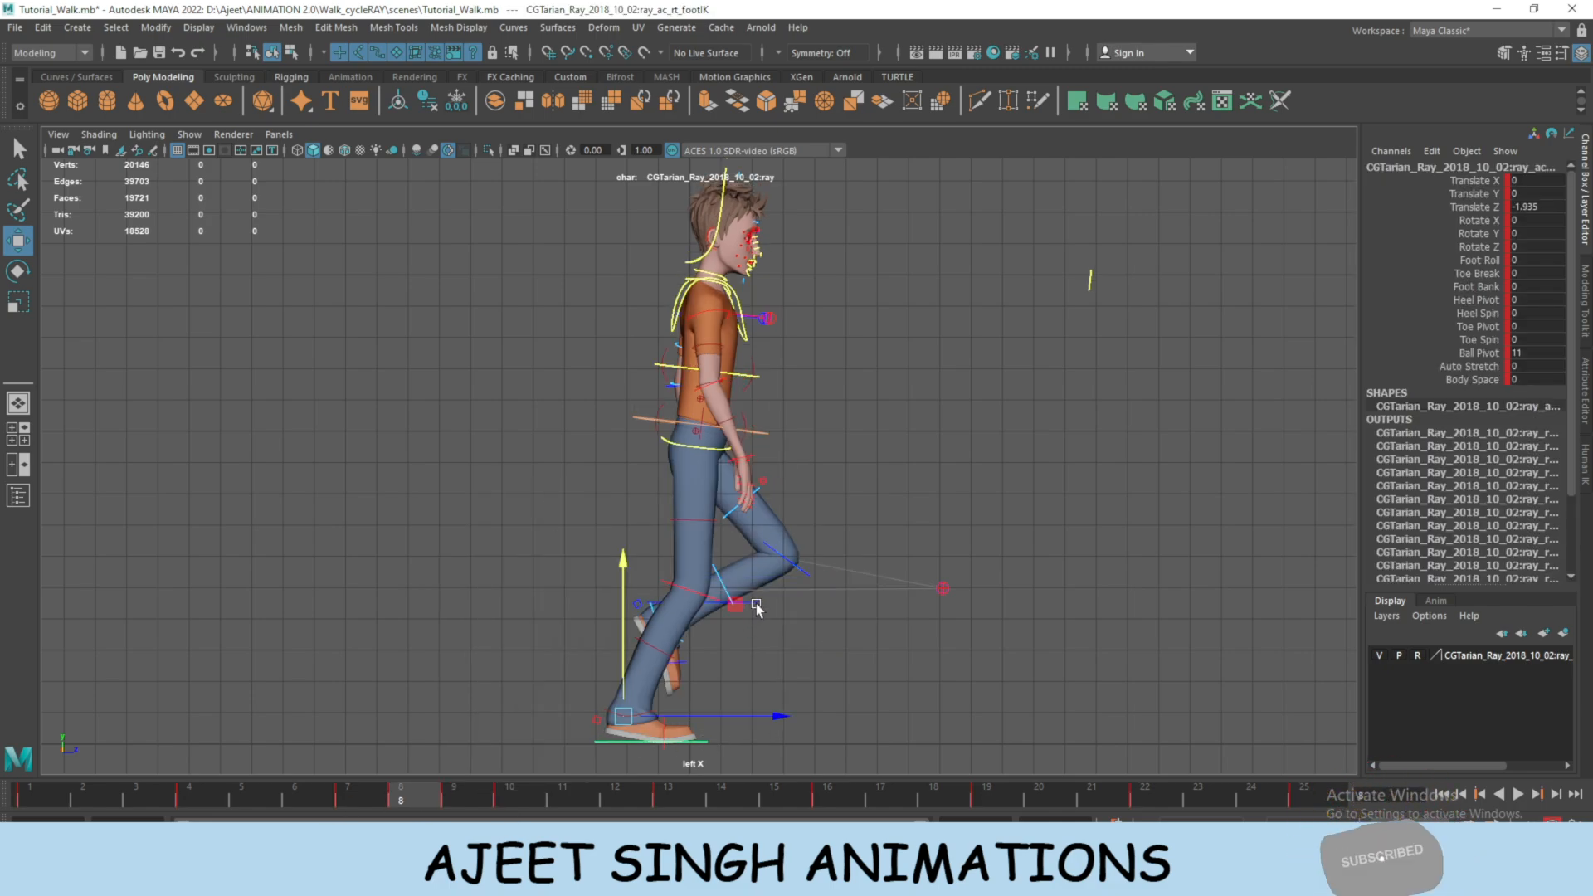
pyautogui.click(1025, 800)
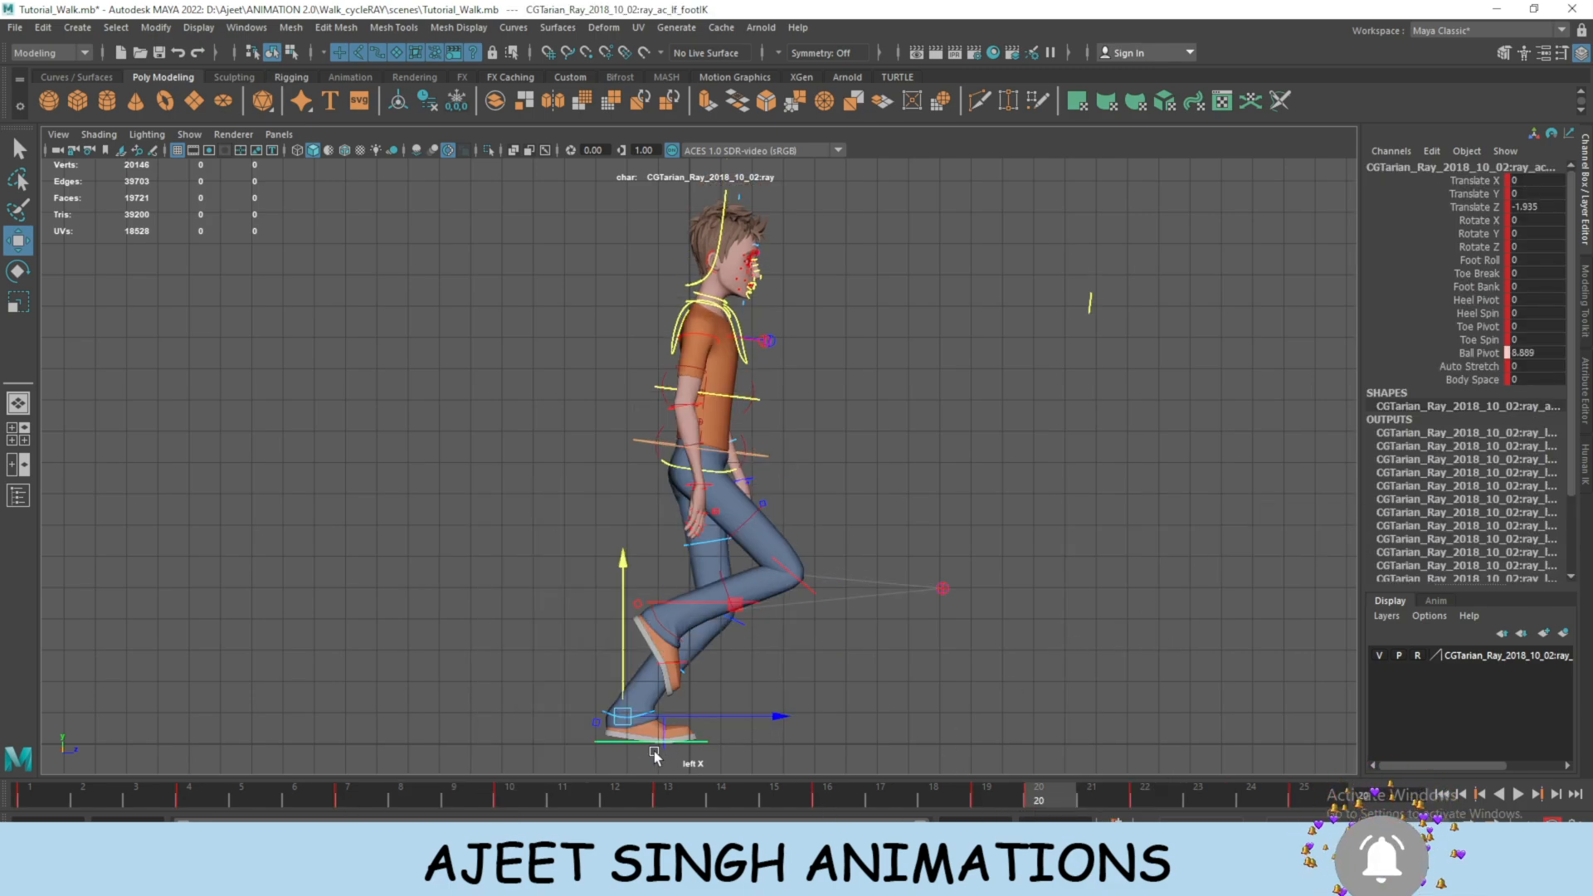
# Copy the right foot's frame 9 key and paste it onto the left foot at frame 21.
pyautogui.click(418, 798)
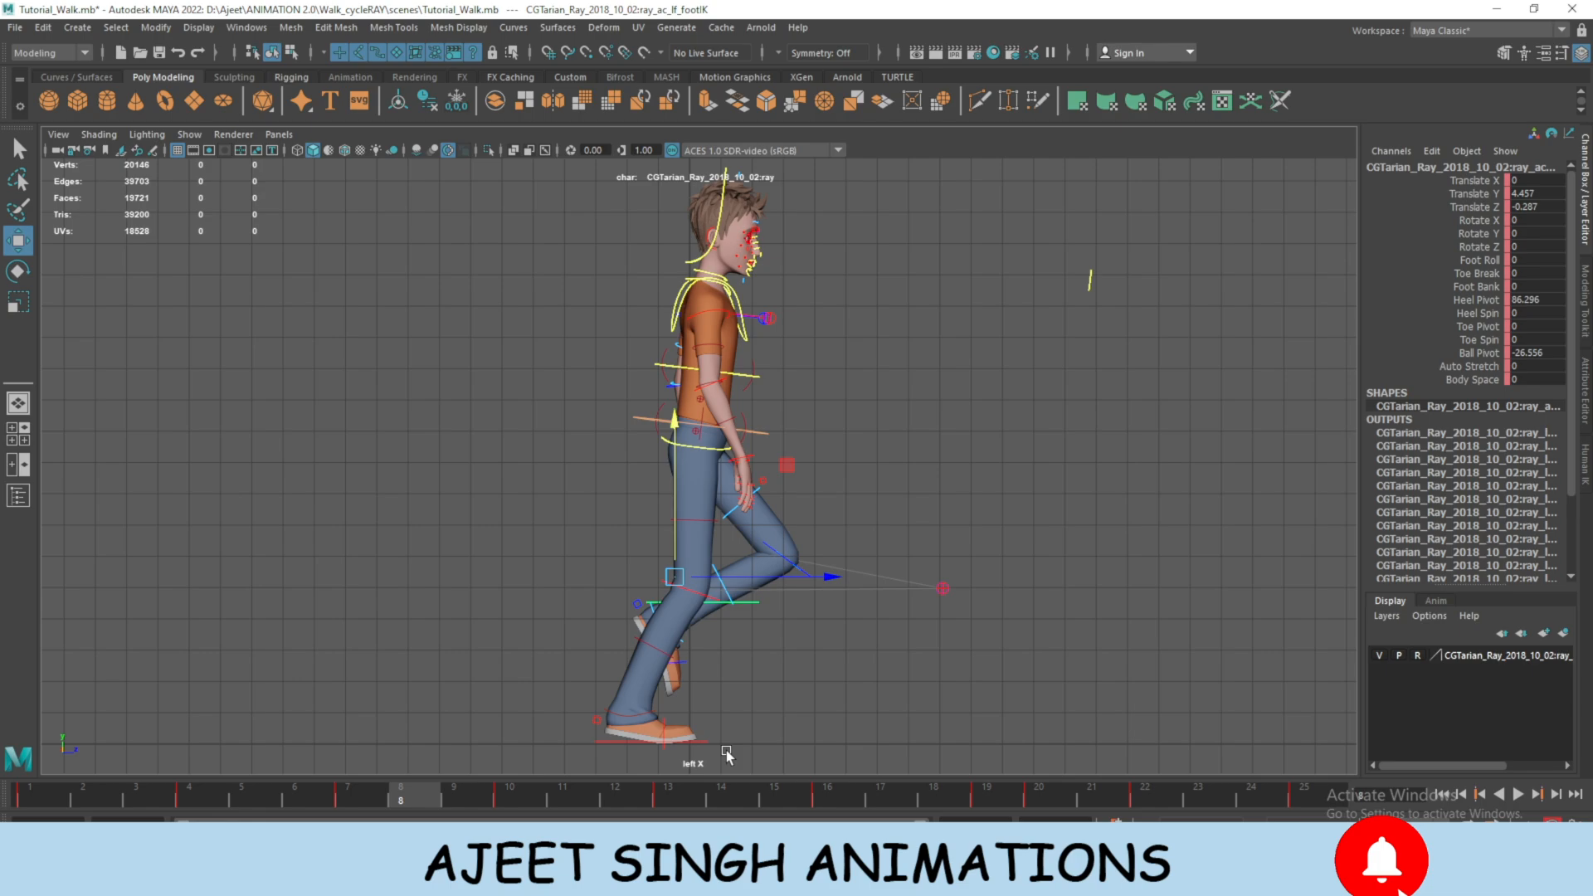
pyautogui.click(470, 796)
pyautogui.rightClick(471, 794)
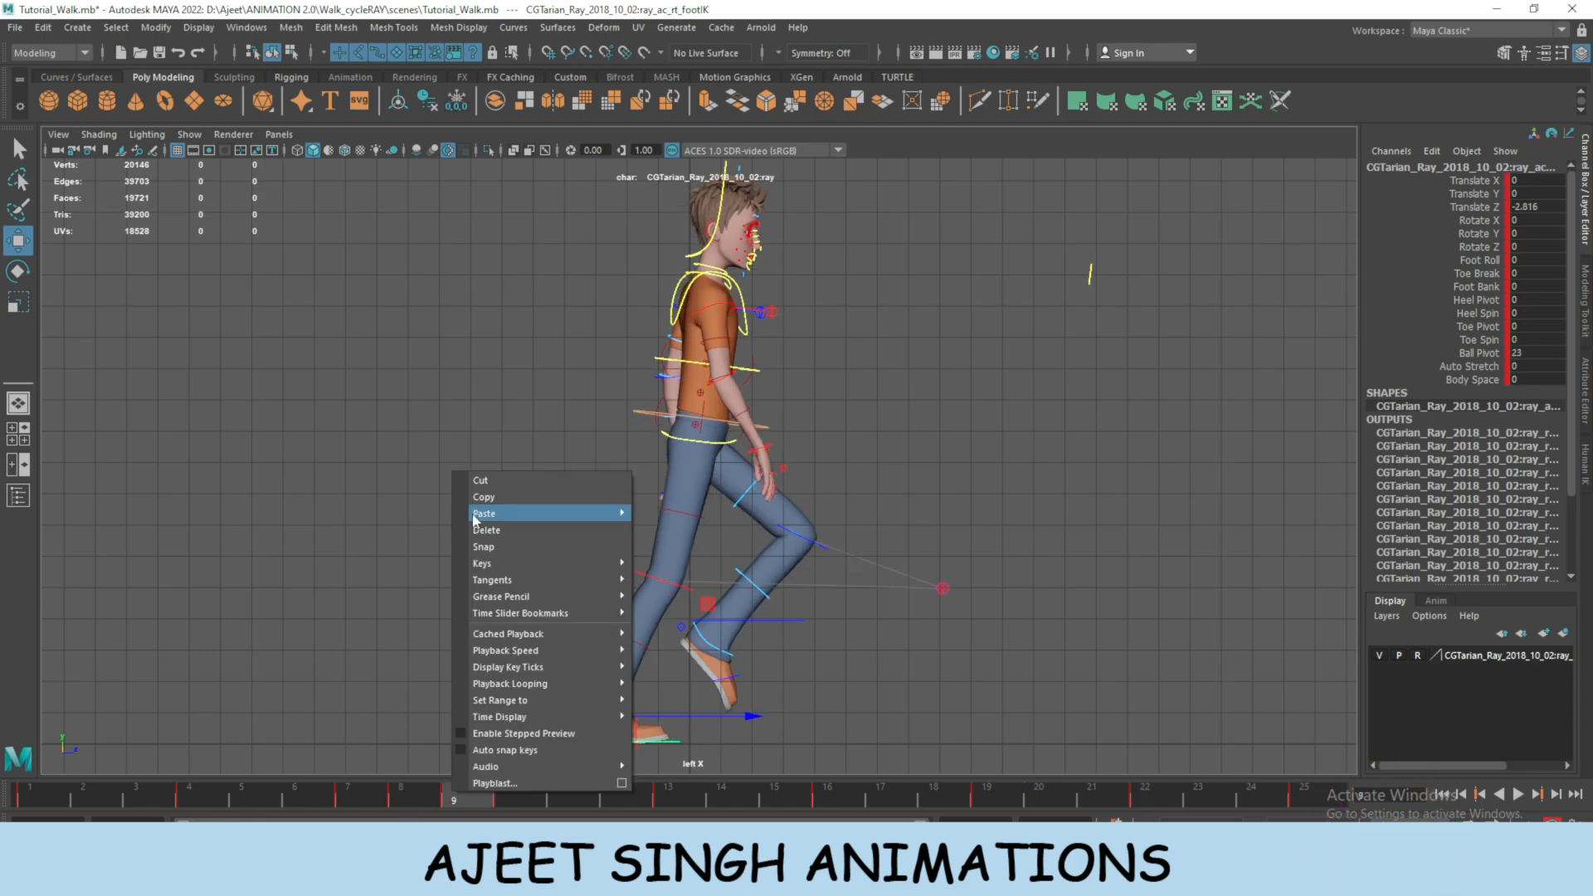
pyautogui.click(488, 497)
pyautogui.click(1089, 799)
pyautogui.rightClick(1085, 794)
pyautogui.moveTo(1161, 514)
pyautogui.click(1328, 515)
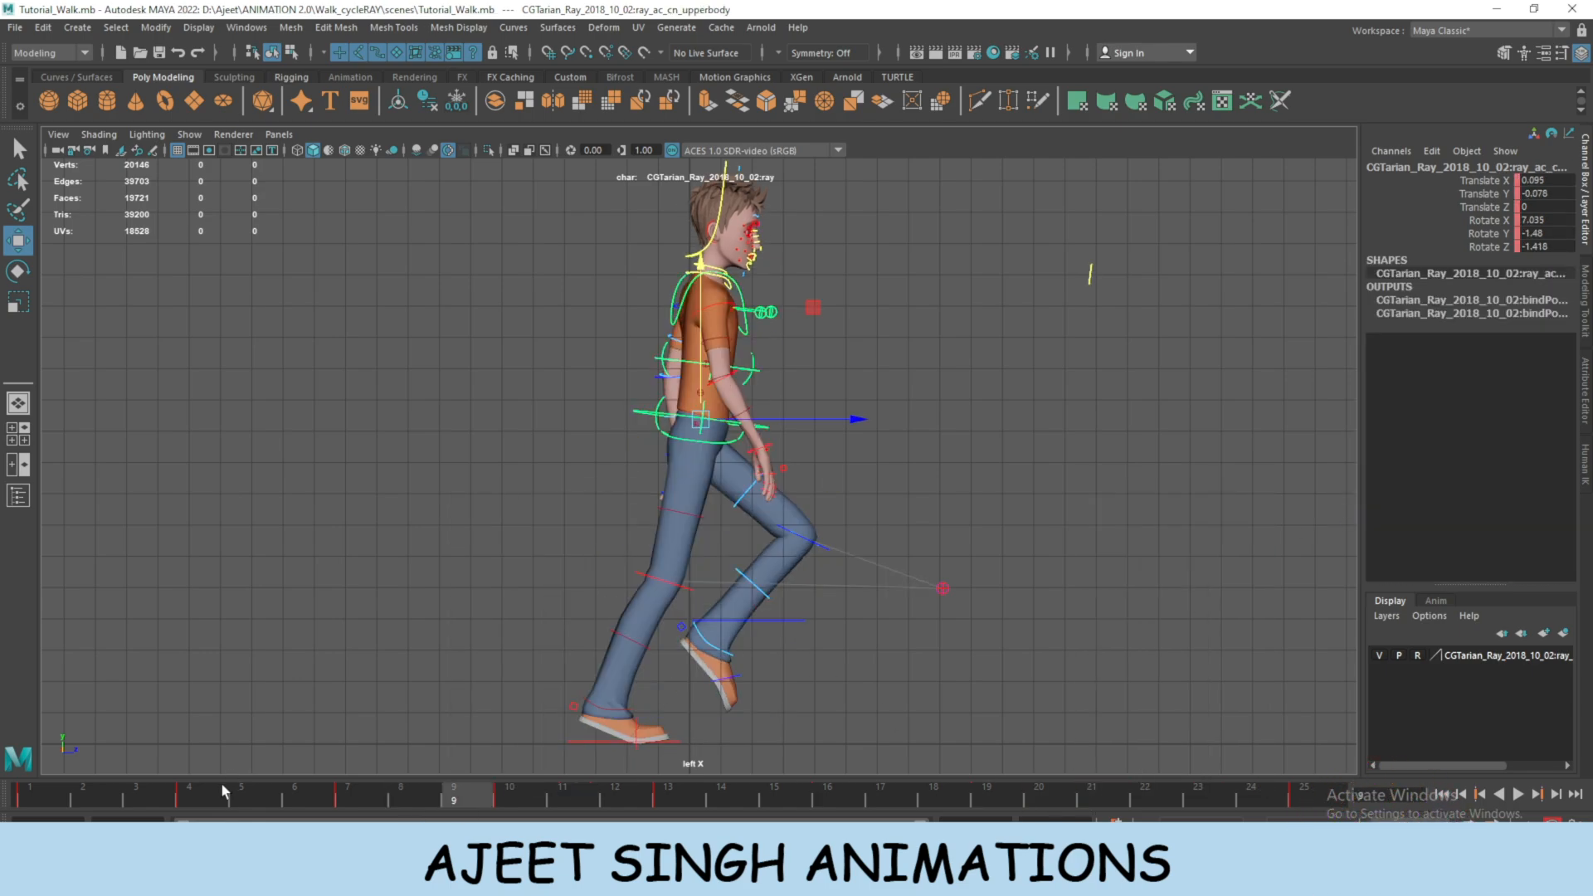
# Match the upper body control's Translate Y at frame 16 to its frame 4 value of -1.241.
pyautogui.click(223, 793)
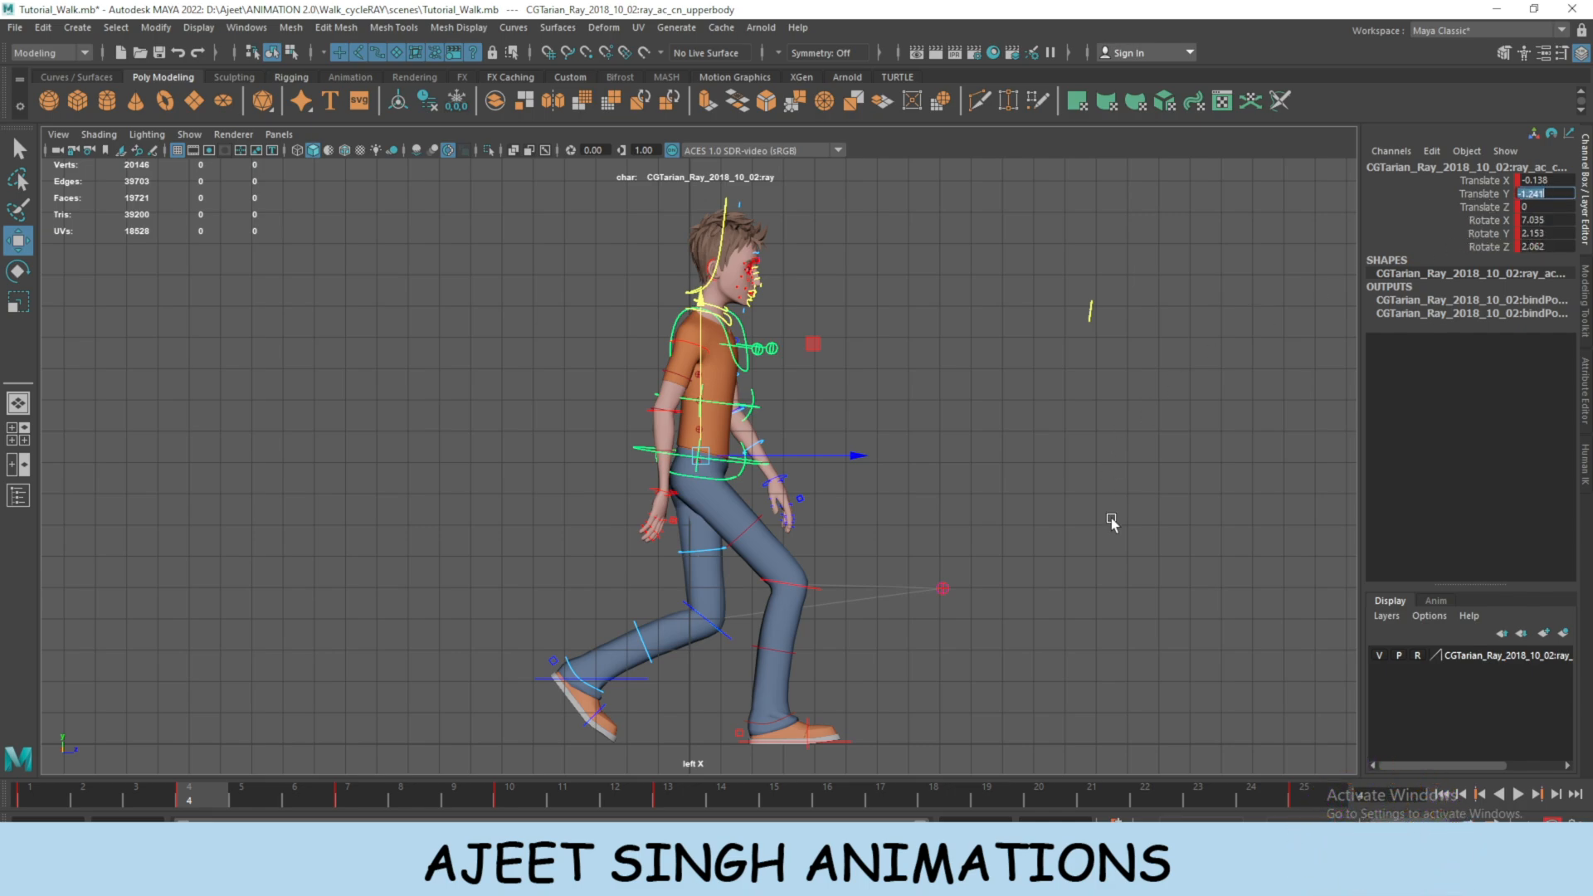
pyautogui.click(828, 798)
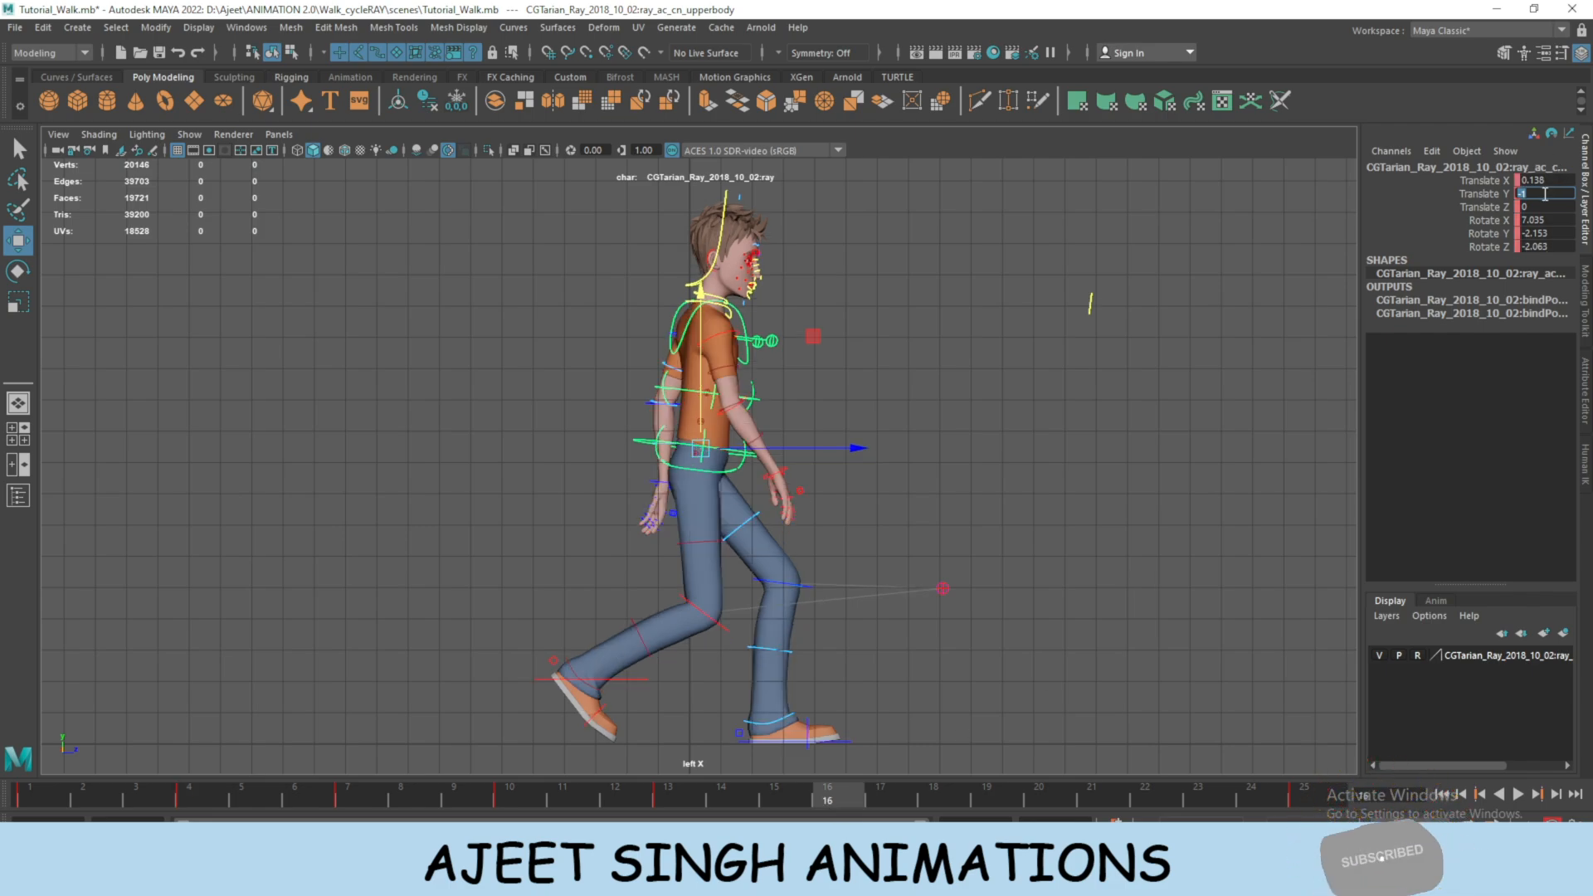
pyautogui.press('Return')
# Compare the upper body control's Translate Y at frames 7 and 19, and at frames 10 and 22.
pyautogui.click(362, 798)
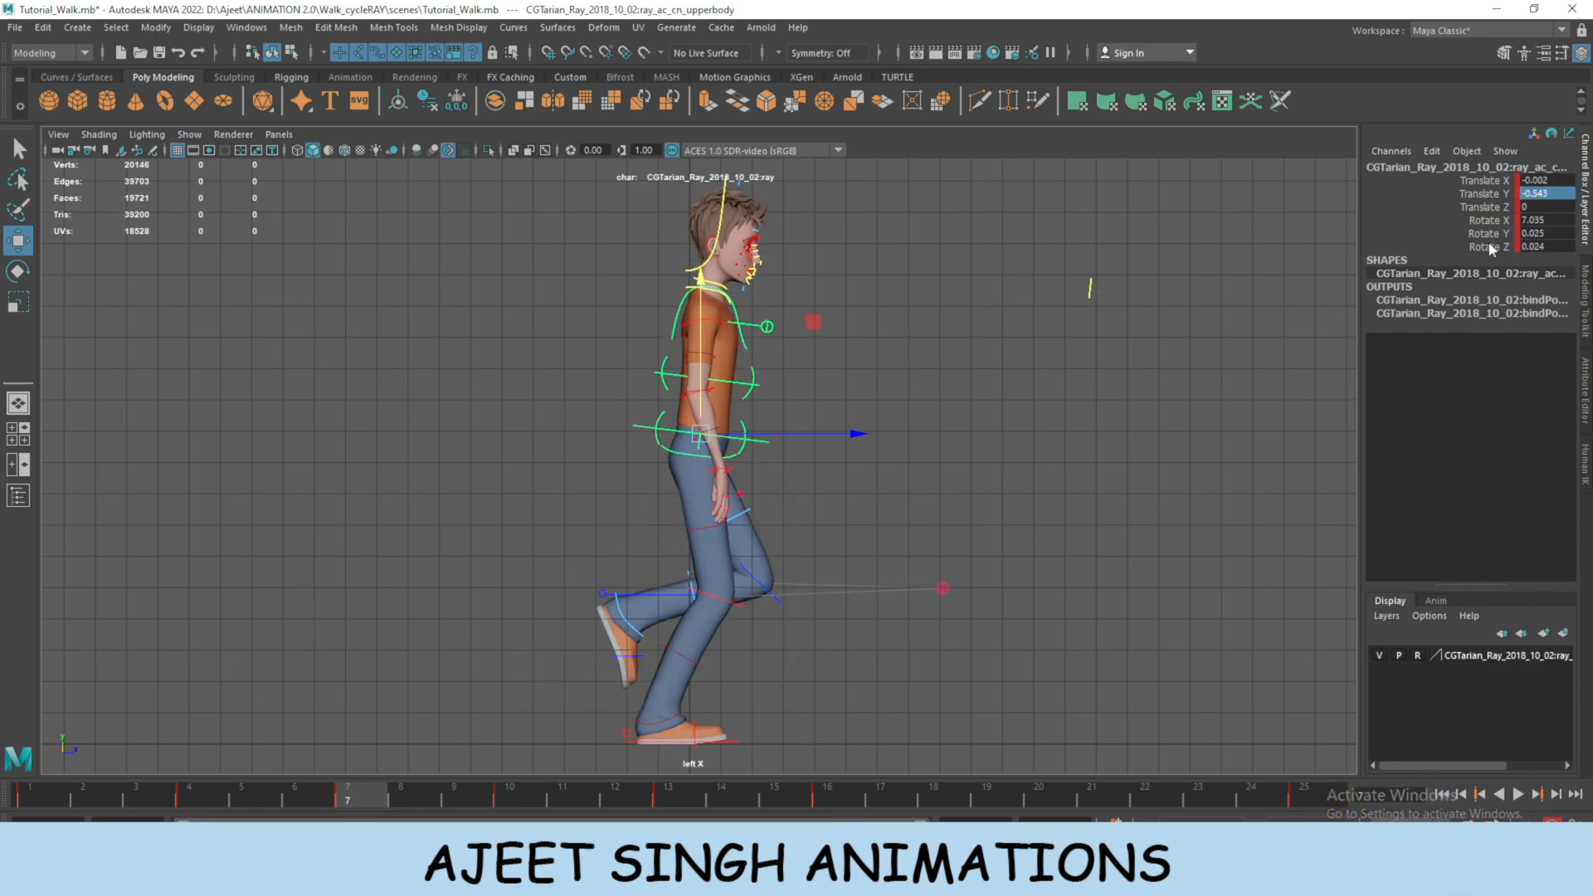
pyautogui.click(986, 798)
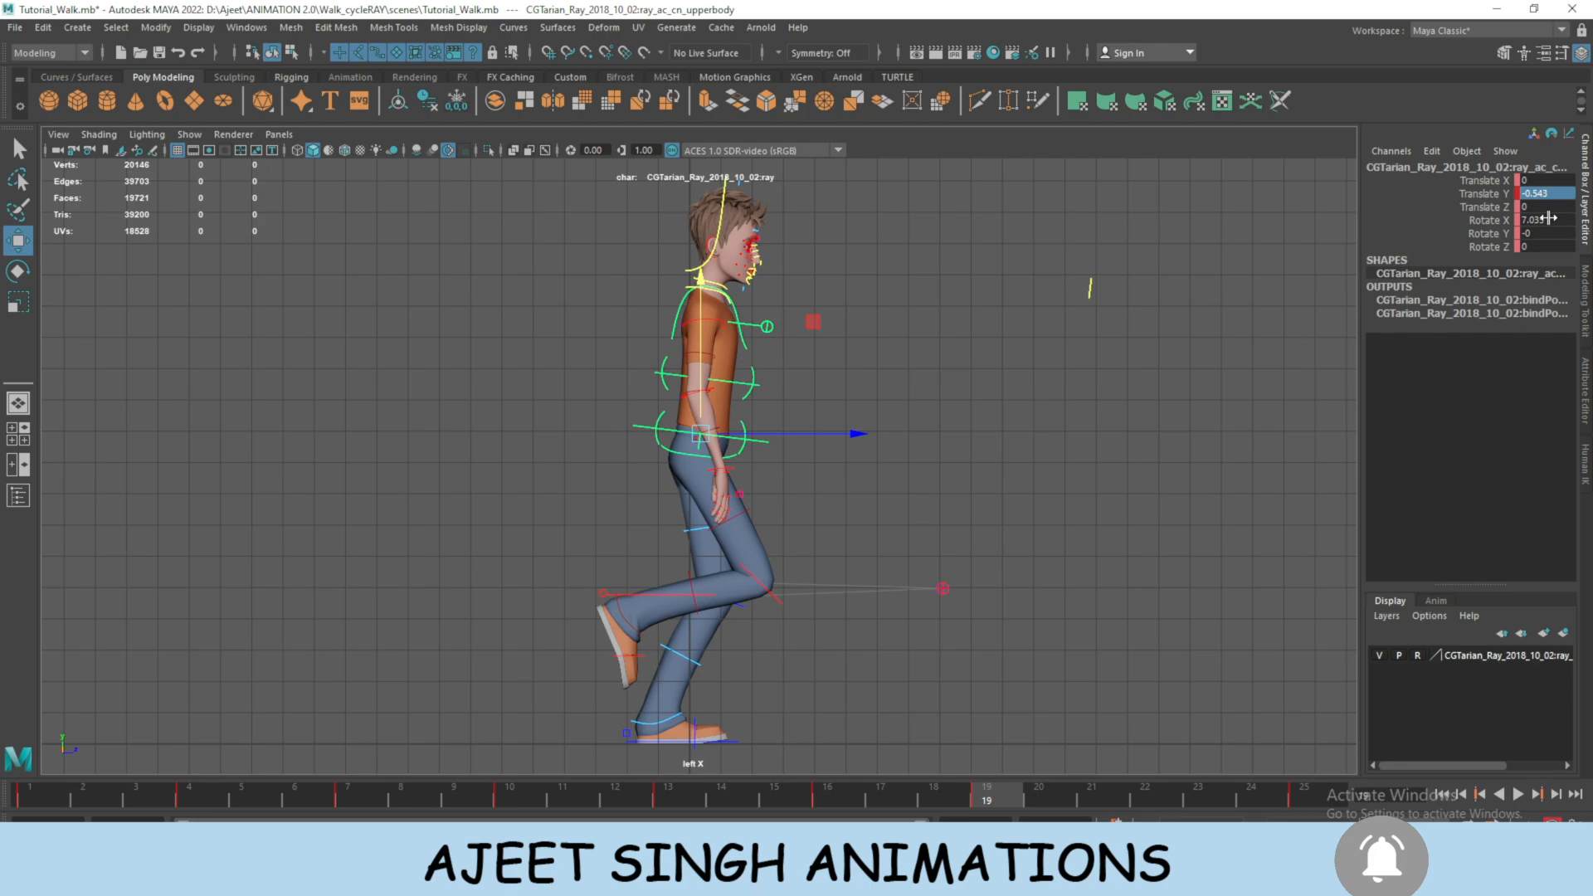
pyautogui.click(828, 799)
pyautogui.click(510, 798)
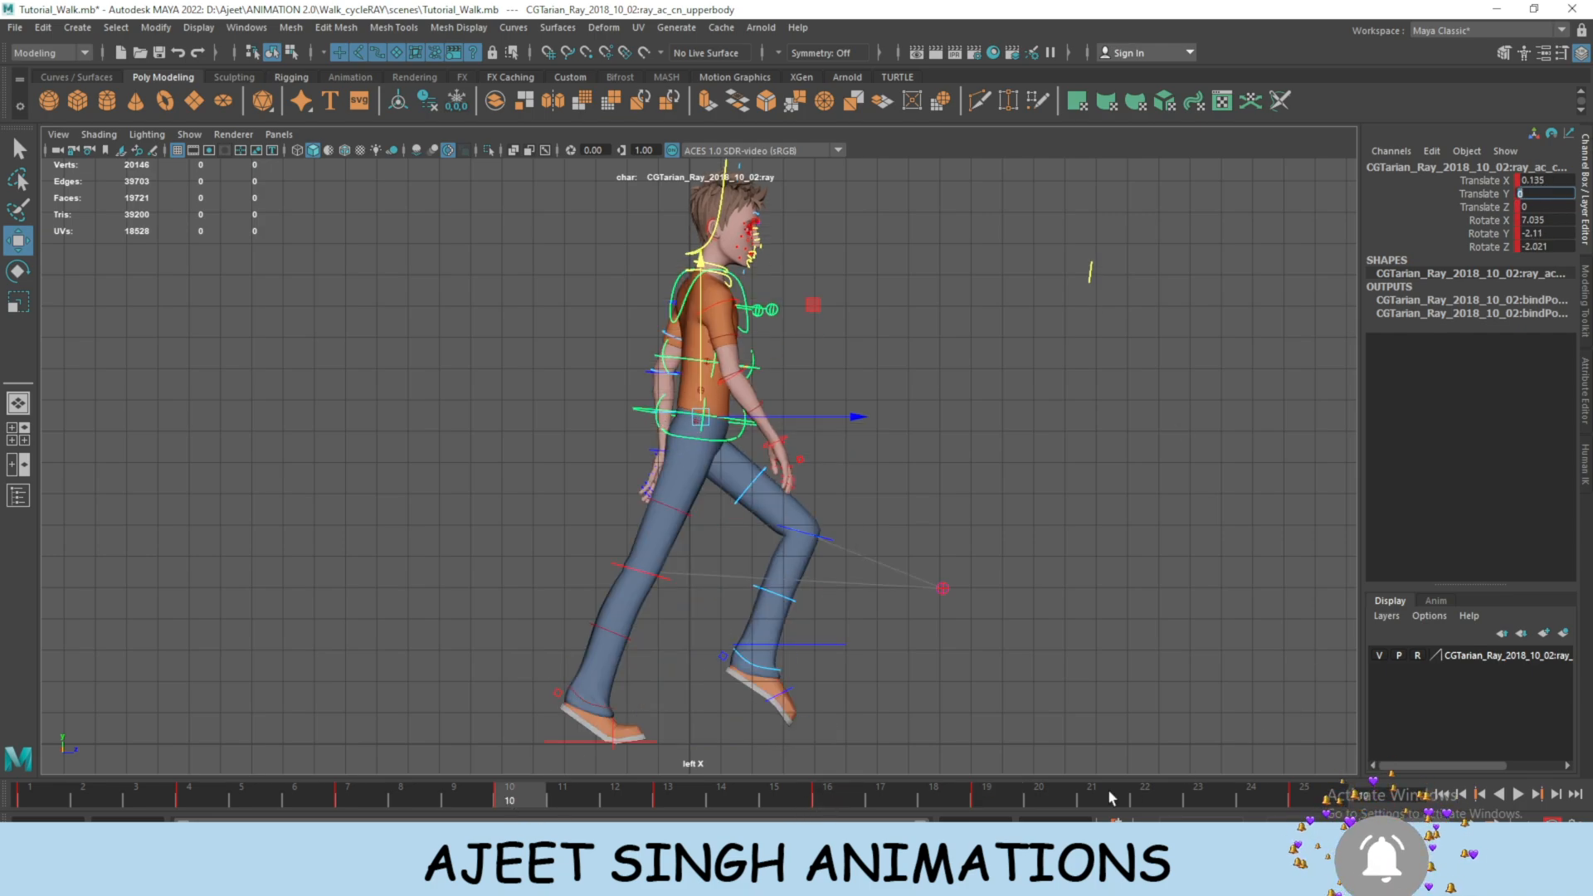
pyautogui.click(1138, 798)
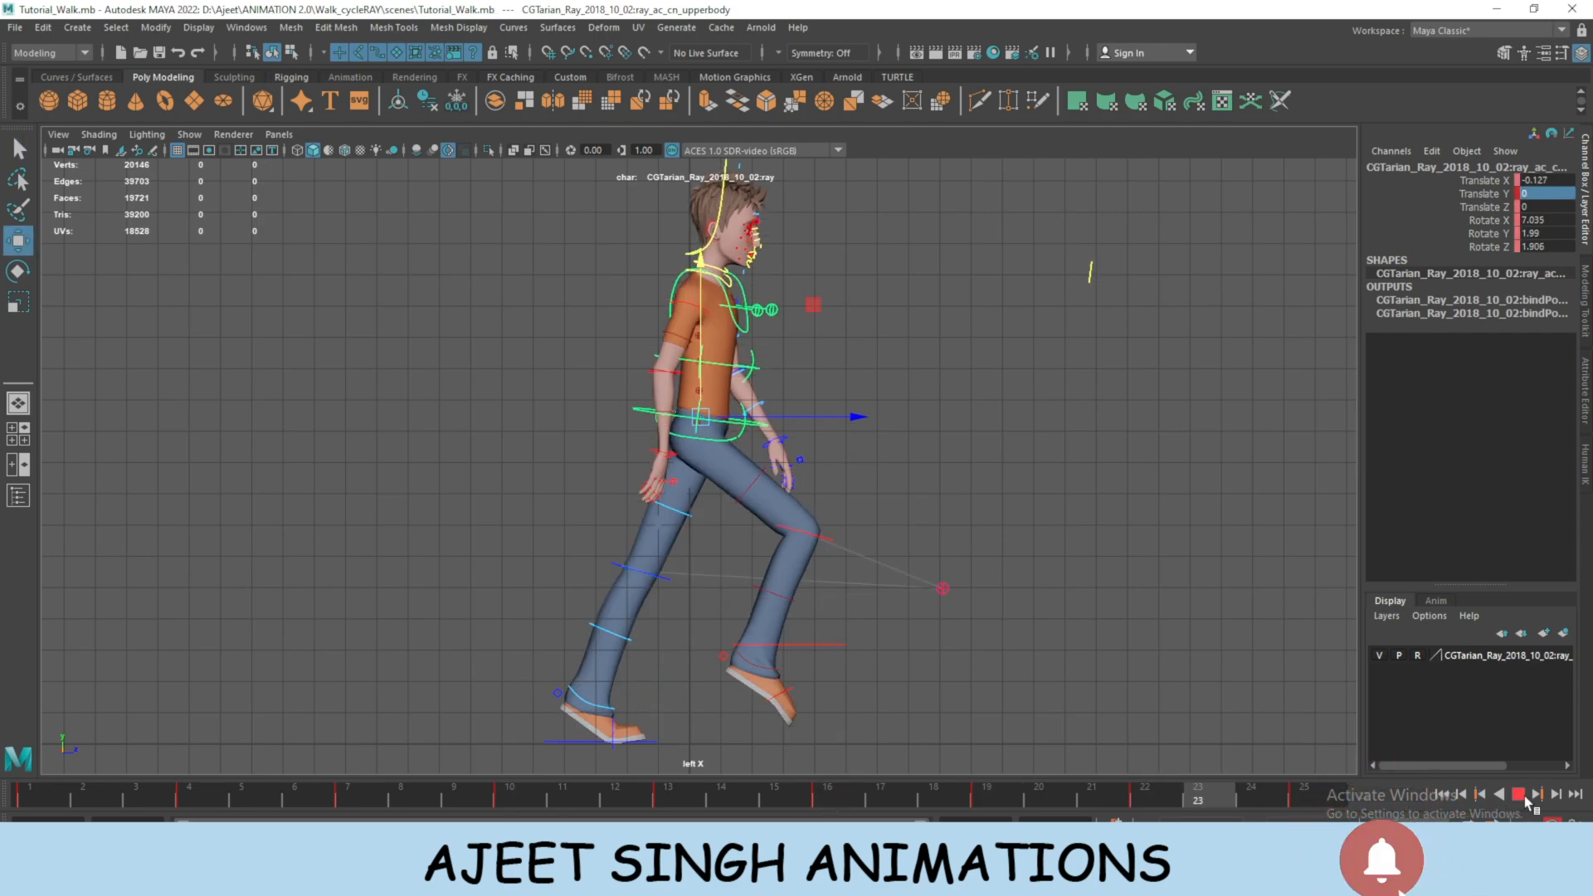
# Play the walk cycle in the perspective view and hide the rig's control curves.
pyautogui.press('space')
pyautogui.press('space')
pyautogui.keyDown('alt'); pyautogui.moveTo(900, 484); pyautogui.dragTo(360, 193, button='right'); pyautogui.keyUp('alt')
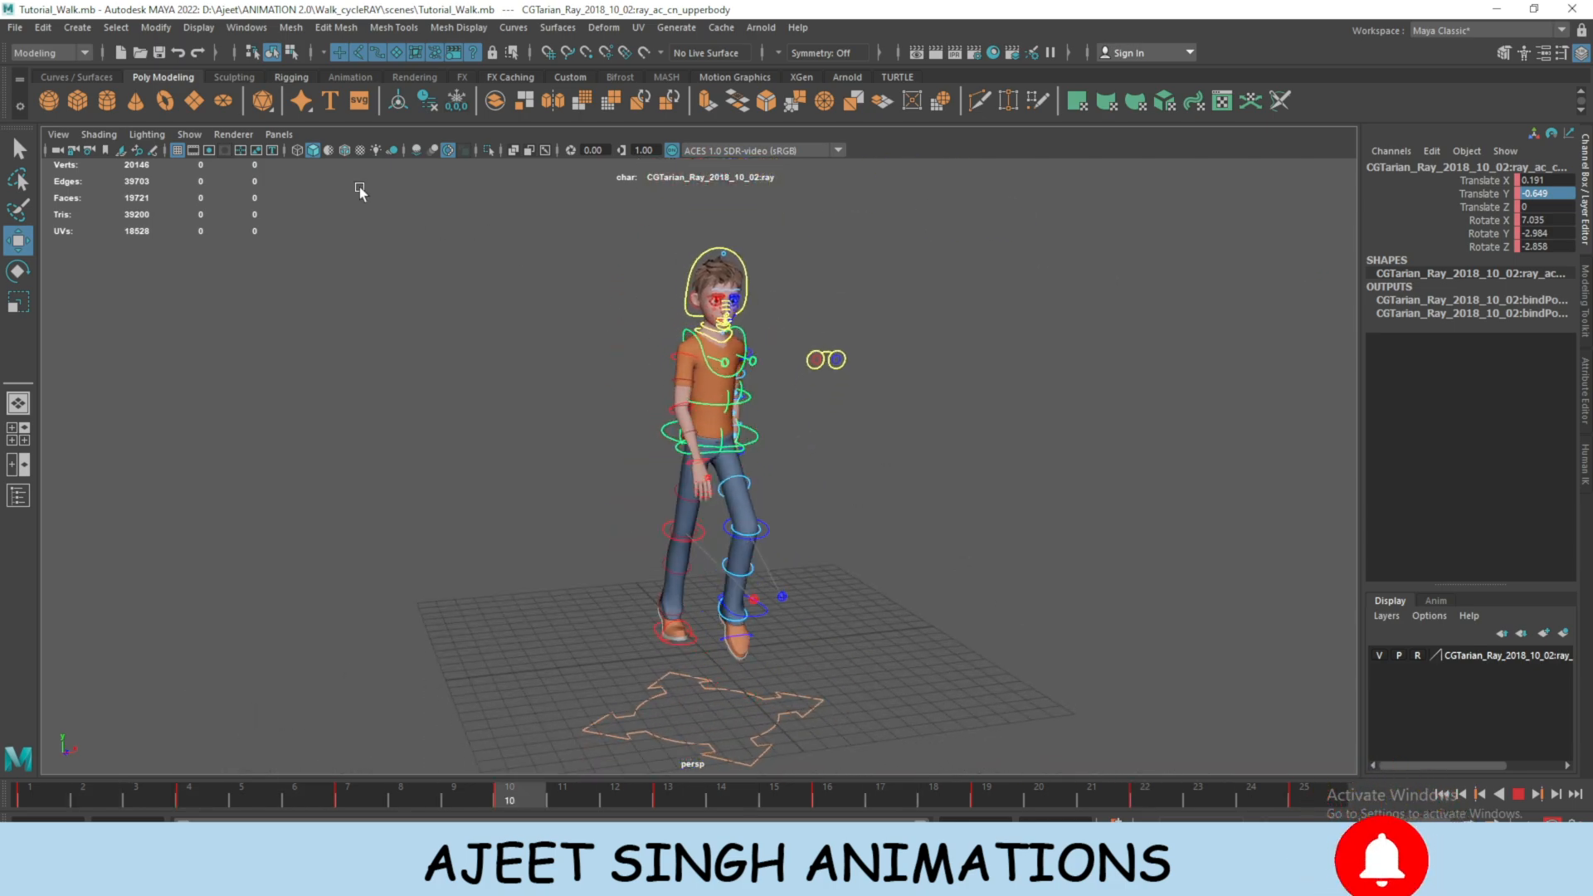
pyautogui.click(189, 135)
pyautogui.click(209, 239)
pyautogui.keyDown('alt'); pyautogui.moveTo(939, 439); pyautogui.dragTo(887, 455); pyautogui.keyUp('alt')
# End the playback range at frame 24 and review the looping walk in the front and perspective views.
pyautogui.press('space')
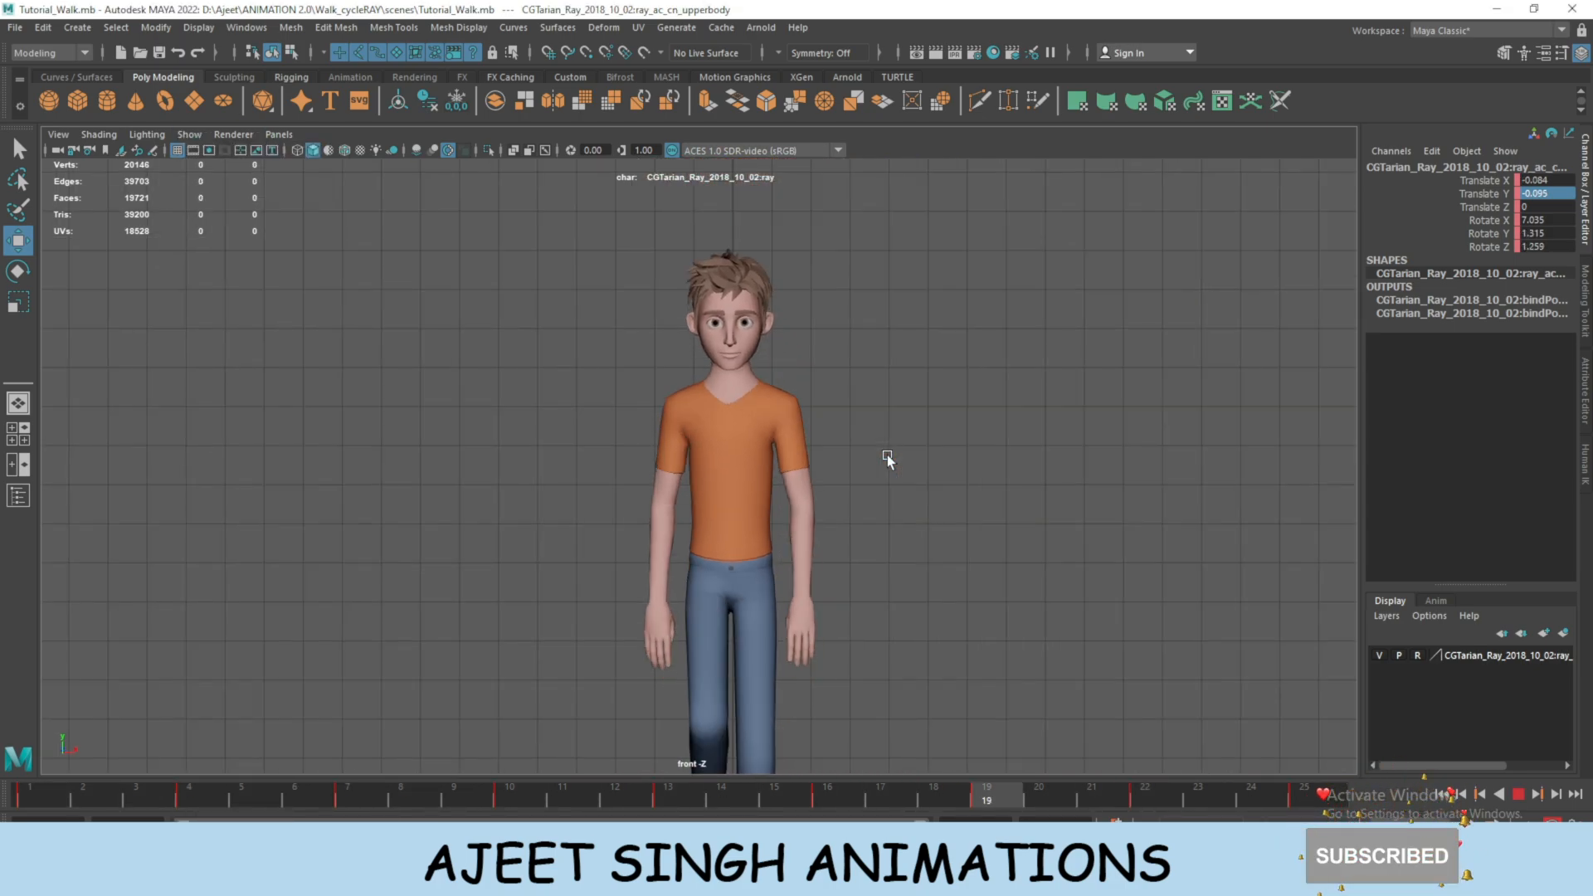
pyautogui.press('a')
pyautogui.click(976, 827)
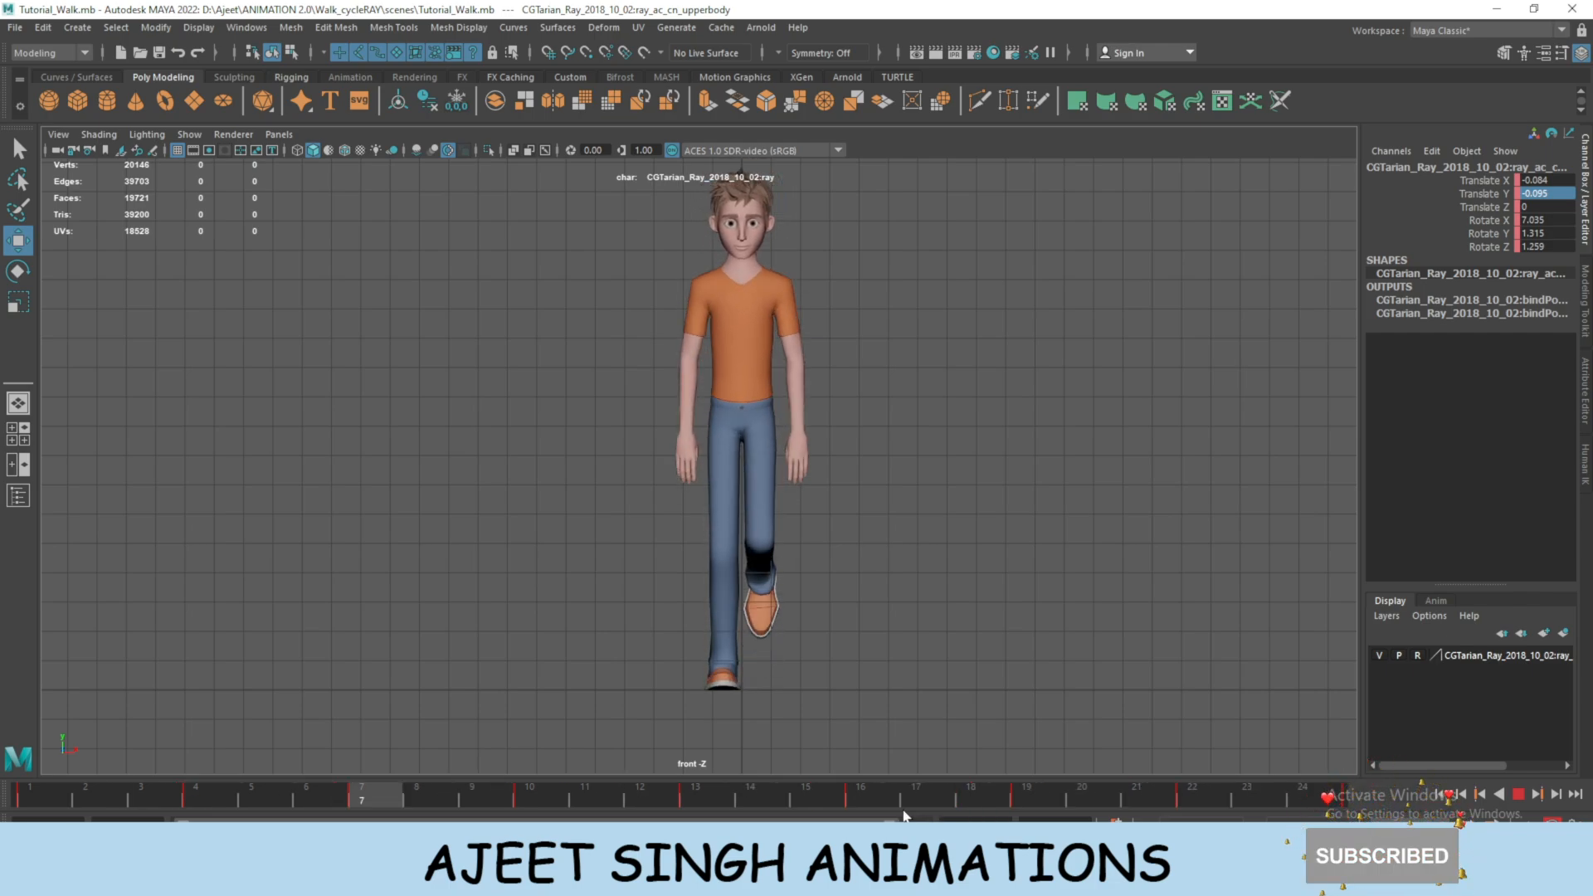
pyautogui.press('space')
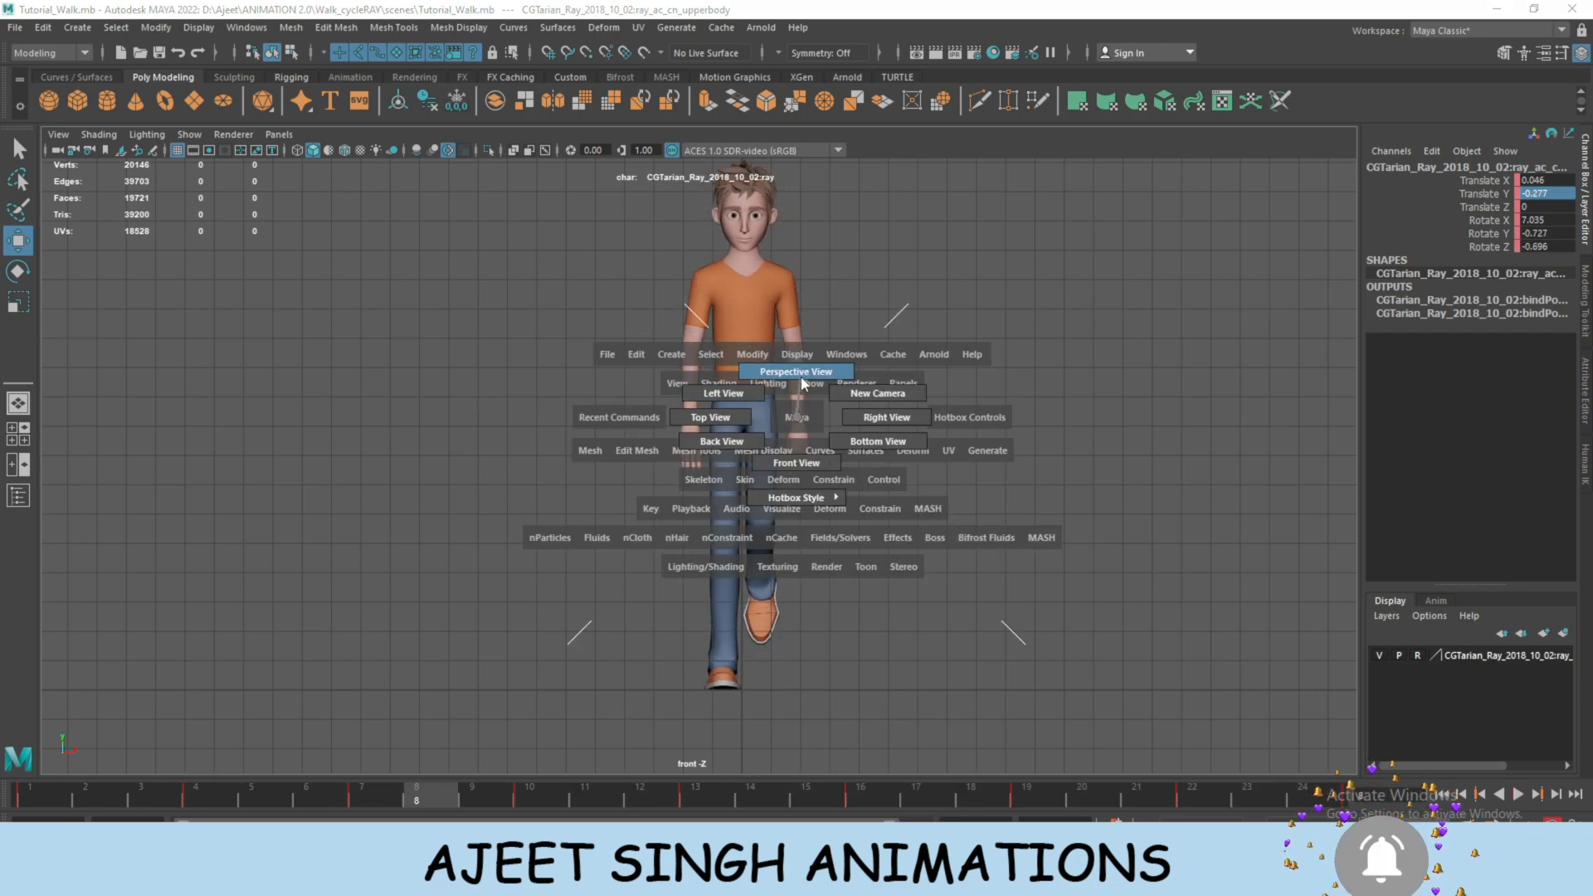
pyautogui.click(802, 383)
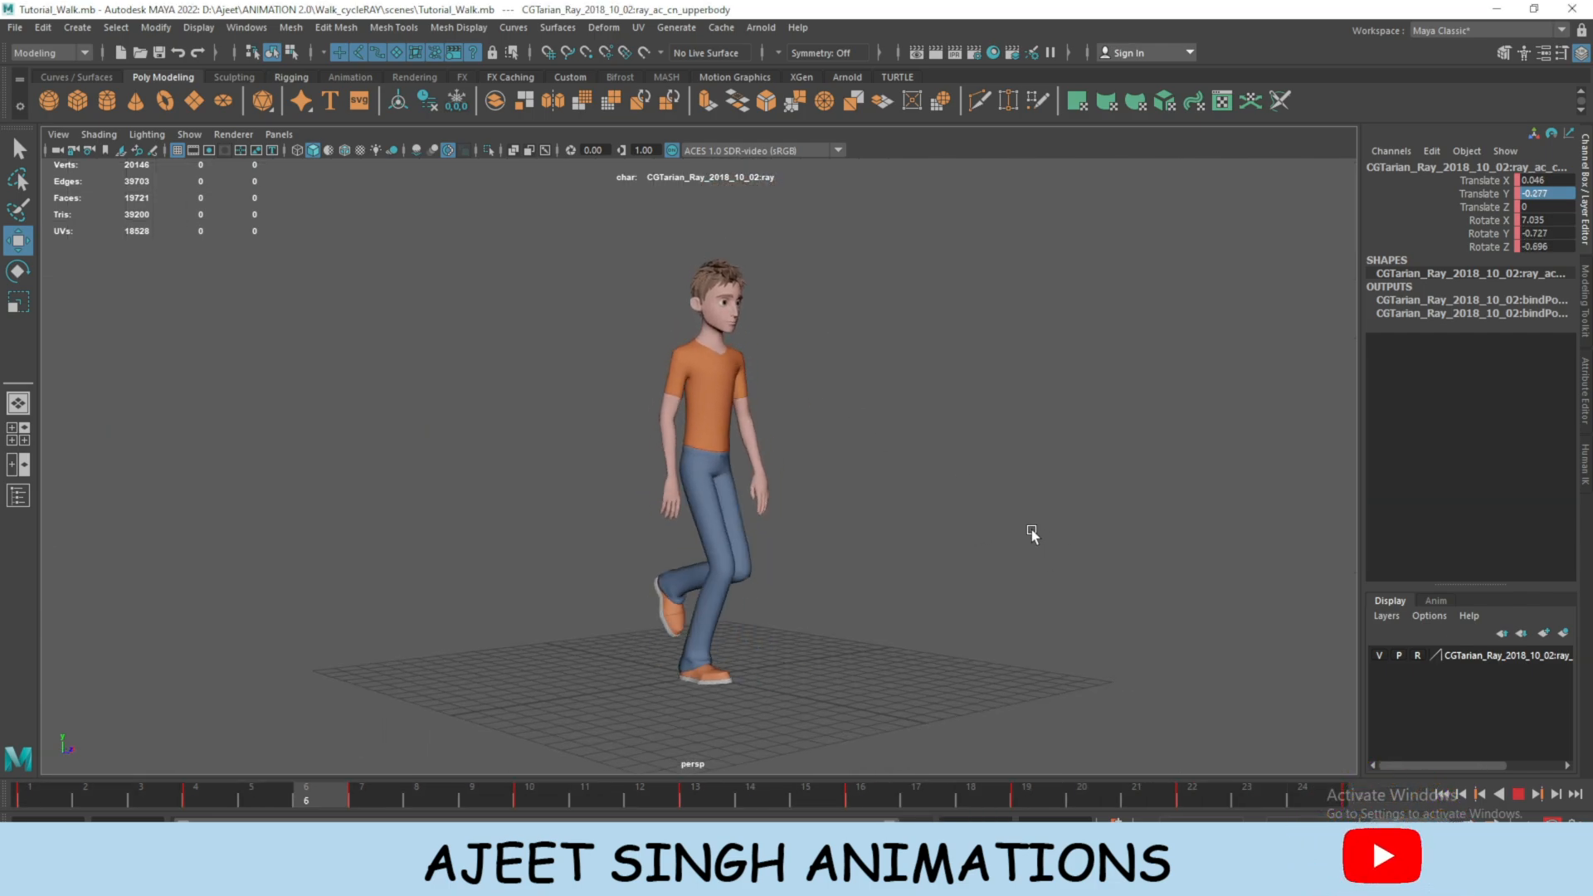